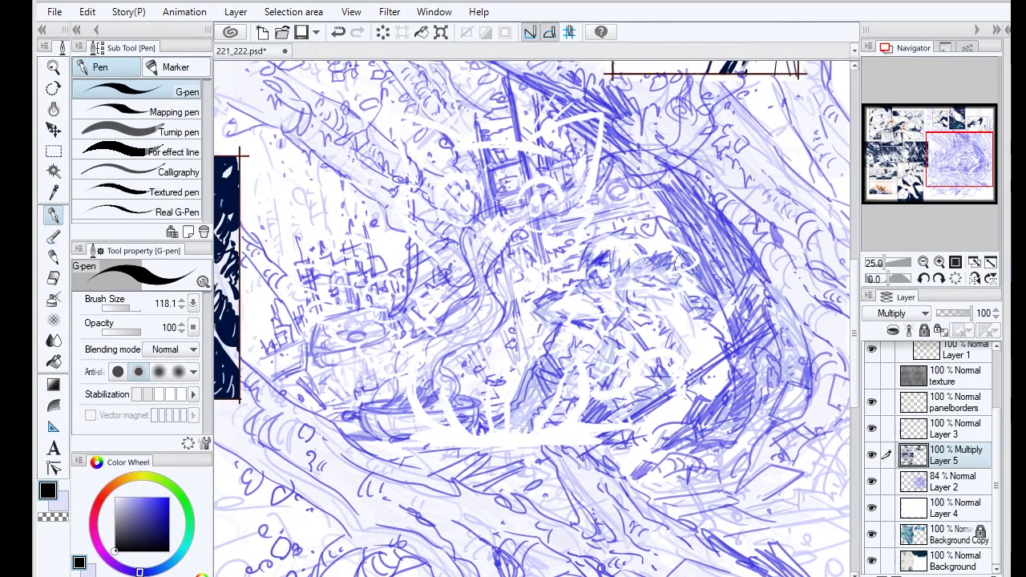
- Paint a large black G-pen blob right of centre and splatter dots down the right side
{"action": "mouse_move", "coordinate": [681, 240]}
{"action": "left_mouse_down"}
{"action": "mouse_move", "coordinate": [690, 207]}
{"action": "mouse_move", "coordinate": [732, 235]}
{"action": "mouse_move", "coordinate": [693, 189]}
{"action": "mouse_move", "coordinate": [559, 92]}
{"action": "mouse_move", "coordinate": [582, 122]}
{"action": "mouse_move", "coordinate": [621, 144]}
{"action": "mouse_move", "coordinate": [567, 113]}
{"action": "mouse_move", "coordinate": [622, 124]}
{"action": "left_mouse_up"}
{"action": "mouse_move", "coordinate": [655, 90]}
{"action": "left_mouse_down"}
{"action": "mouse_move", "coordinate": [743, 151]}
{"action": "mouse_move", "coordinate": [738, 177]}
{"action": "mouse_move", "coordinate": [720, 185]}
{"action": "mouse_move", "coordinate": [767, 227]}
{"action": "mouse_move", "coordinate": [787, 201]}
{"action": "mouse_move", "coordinate": [718, 255]}
{"action": "mouse_move", "coordinate": [744, 293]}
{"action": "mouse_move", "coordinate": [777, 306]}
{"action": "mouse_move", "coordinate": [730, 343]}
{"action": "mouse_move", "coordinate": [742, 383]}
{"action": "mouse_move", "coordinate": [753, 378]}
{"action": "mouse_move", "coordinate": [741, 360]}
{"action": "mouse_move", "coordinate": [771, 357]}
{"action": "mouse_move", "coordinate": [773, 321]}
{"action": "mouse_move", "coordinate": [791, 323]}
{"action": "mouse_move", "coordinate": [786, 379]}
{"action": "mouse_move", "coordinate": [784, 297]}
{"action": "left_mouse_up"}
- Extend the black mass down and left, with a blob and a thick stroke beside the figure
{"action": "left_click_drag", "start_coordinate": [824, 337], "coordinate": [838, 350]}
{"action": "mouse_move", "coordinate": [704, 417]}
{"action": "left_mouse_down"}
{"action": "mouse_move", "coordinate": [729, 401]}
{"action": "mouse_move", "coordinate": [683, 445]}
{"action": "mouse_move", "coordinate": [664, 447]}
{"action": "left_mouse_up"}
{"action": "mouse_move", "coordinate": [588, 401]}
{"action": "left_mouse_down"}
{"action": "mouse_move", "coordinate": [608, 365]}
{"action": "mouse_move", "coordinate": [586, 416]}
{"action": "mouse_move", "coordinate": [612, 403]}
{"action": "mouse_move", "coordinate": [600, 414]}
{"action": "mouse_move", "coordinate": [590, 379]}
{"action": "left_mouse_up"}
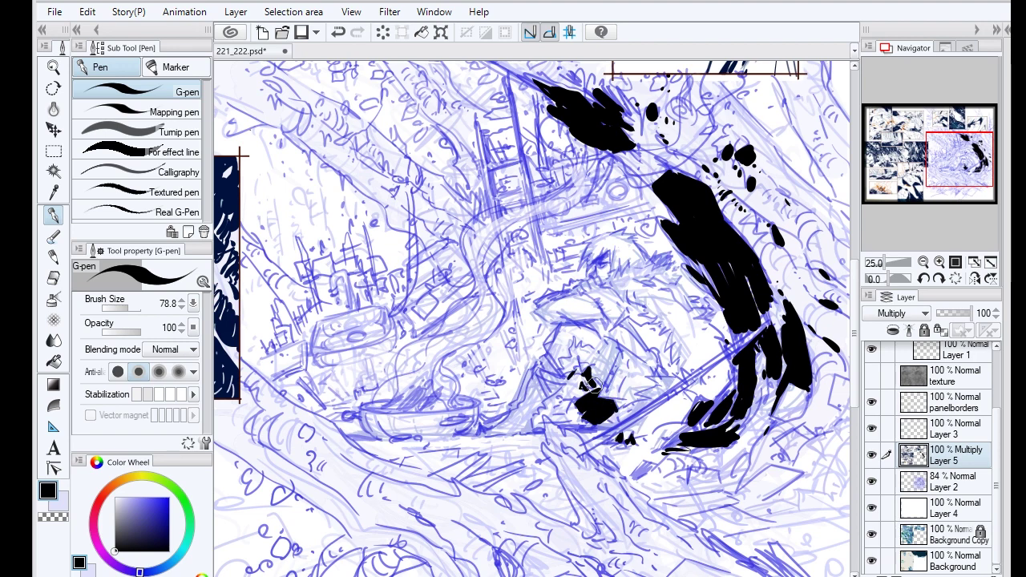
{"action": "mouse_move", "coordinate": [547, 342]}
{"action": "left_mouse_down"}
{"action": "mouse_move", "coordinate": [514, 405]}
{"action": "mouse_move", "coordinate": [480, 431]}
{"action": "mouse_move", "coordinate": [537, 405]}
{"action": "mouse_move", "coordinate": [553, 369]}
{"action": "mouse_move", "coordinate": [551, 394]}
{"action": "left_mouse_up"}
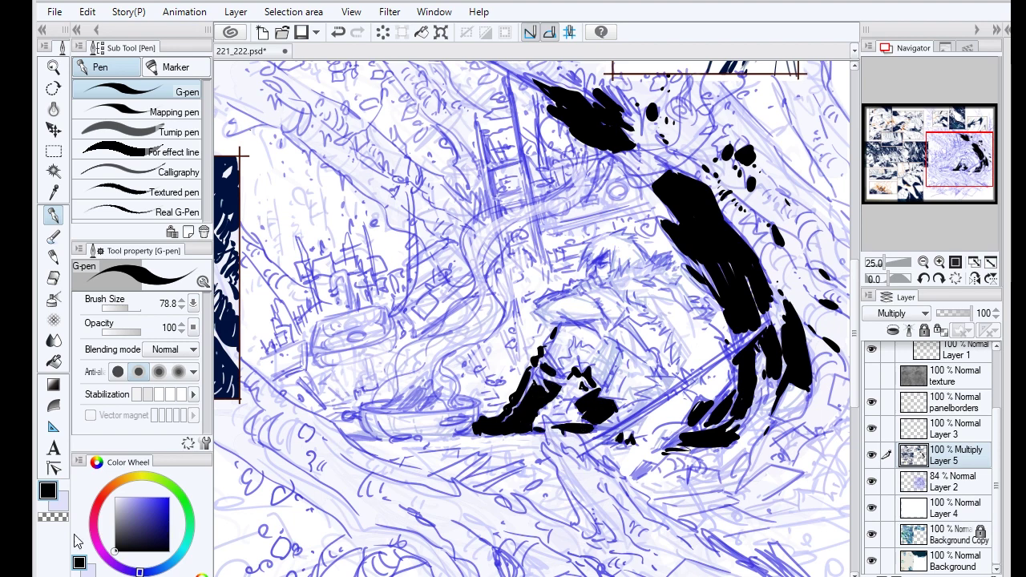
- Ink short black strokes by the figure's boots and a shadow band to its left
{"action": "key", "text": "c"}
{"action": "key", "text": "c"}
{"action": "left_click_drag", "start_coordinate": [445, 427], "coordinate": [462, 424]}
{"action": "left_click_drag", "start_coordinate": [350, 436], "coordinate": [370, 437]}
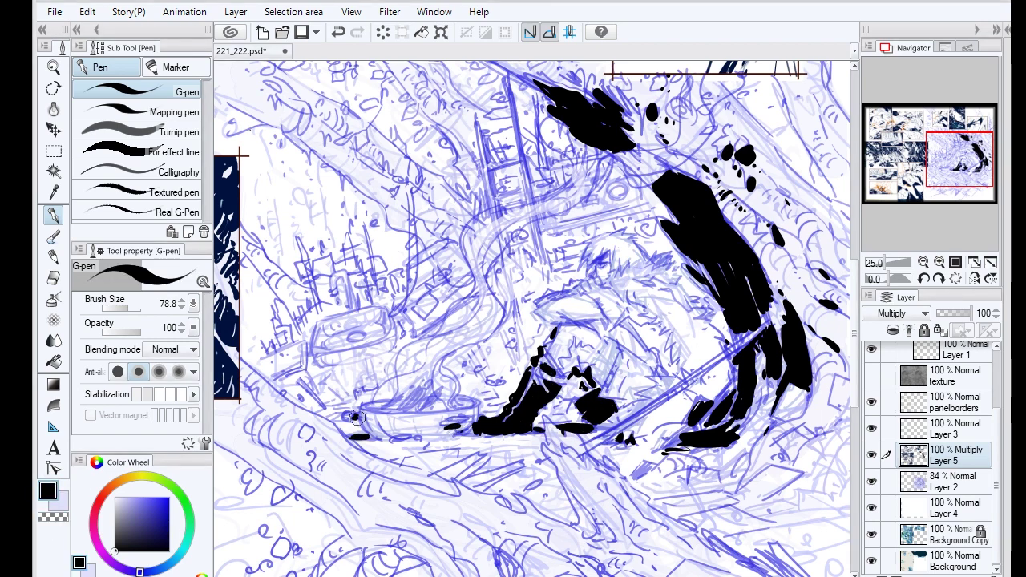
{"action": "mouse_move", "coordinate": [344, 375]}
{"action": "left_mouse_down"}
{"action": "mouse_move", "coordinate": [313, 371]}
{"action": "mouse_move", "coordinate": [294, 385]}
{"action": "mouse_move", "coordinate": [386, 370]}
{"action": "left_mouse_up"}
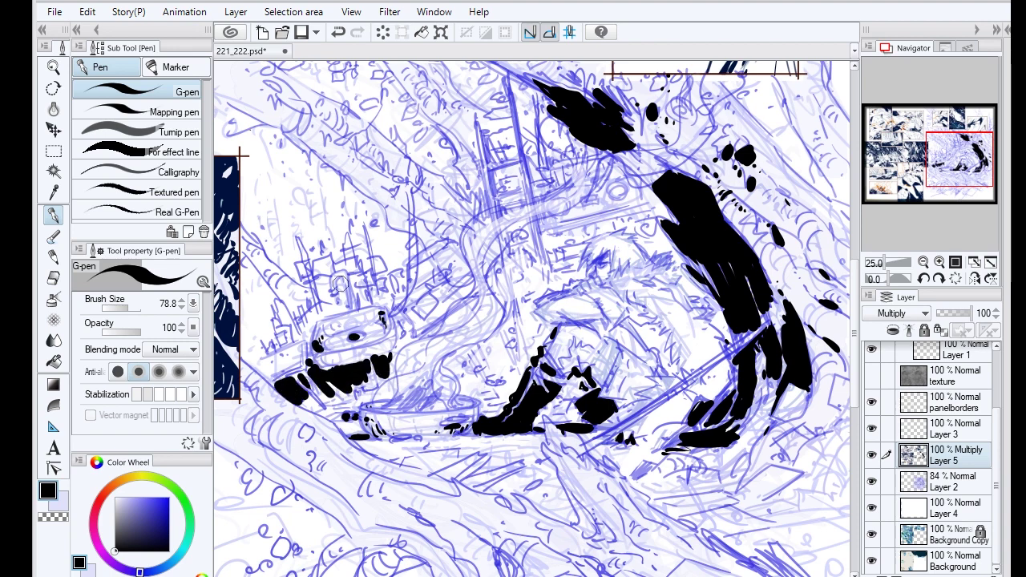
- Hatch the boat at left and ink a tall, narrow black shape above it
{"action": "left_click_drag", "start_coordinate": [286, 290], "coordinate": [301, 311]}
{"action": "left_click_drag", "start_coordinate": [415, 194], "coordinate": [399, 322]}
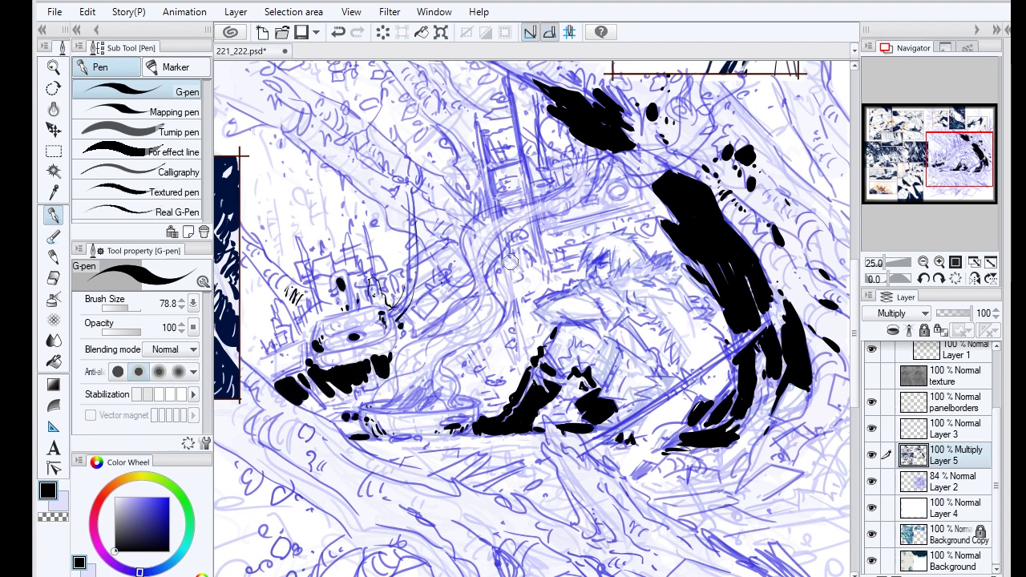
{"action": "mouse_move", "coordinate": [410, 191]}
{"action": "left_mouse_down"}
{"action": "mouse_move", "coordinate": [403, 275]}
{"action": "mouse_move", "coordinate": [421, 282]}
{"action": "left_mouse_up"}
{"action": "left_click_drag", "start_coordinate": [408, 146], "coordinate": [425, 168]}
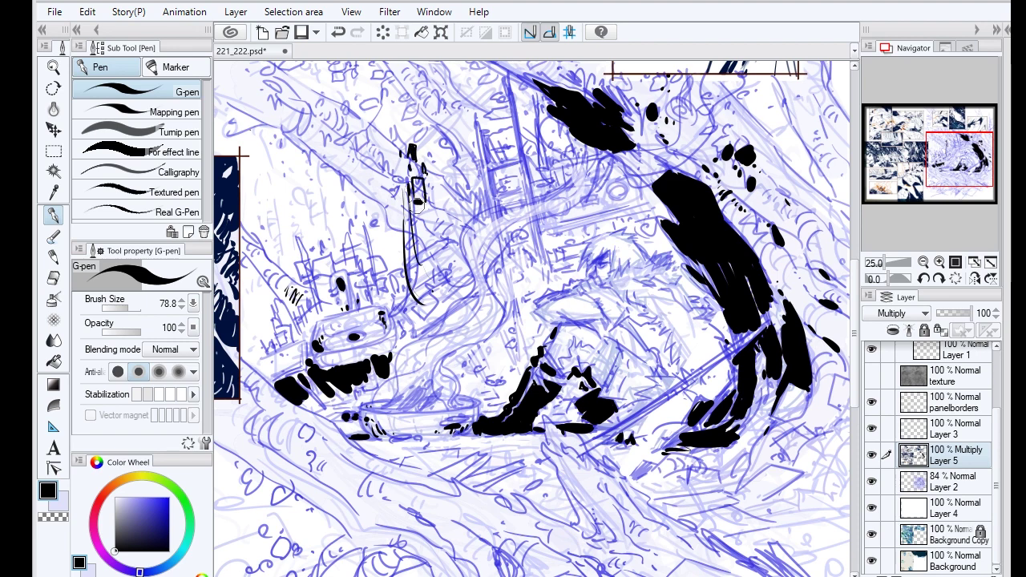
{"action": "left_click_drag", "start_coordinate": [448, 252], "coordinate": [424, 186]}
- Add black shadow marks on the figure's head, shoulder and back, and below its arm
{"action": "left_click_drag", "start_coordinate": [520, 251], "coordinate": [525, 243]}
{"action": "mouse_move", "coordinate": [497, 173]}
{"action": "left_mouse_down"}
{"action": "mouse_move", "coordinate": [515, 170]}
{"action": "mouse_move", "coordinate": [538, 186]}
{"action": "left_mouse_up"}
{"action": "left_click", "coordinate": [553, 157]}
{"action": "left_click", "coordinate": [645, 195]}
{"action": "left_click_drag", "start_coordinate": [576, 232], "coordinate": [549, 241]}
{"action": "left_click", "coordinate": [630, 321]}
{"action": "left_click", "coordinate": [655, 261]}
{"action": "left_click_drag", "start_coordinate": [650, 264], "coordinate": [671, 255]}
{"action": "mouse_move", "coordinate": [635, 319]}
{"action": "left_mouse_down"}
{"action": "mouse_move", "coordinate": [654, 341]}
{"action": "mouse_move", "coordinate": [645, 319]}
{"action": "mouse_move", "coordinate": [676, 276]}
{"action": "mouse_move", "coordinate": [663, 358]}
{"action": "mouse_move", "coordinate": [657, 331]}
{"action": "mouse_move", "coordinate": [601, 378]}
{"action": "left_mouse_up"}
{"action": "left_click", "coordinate": [605, 397]}
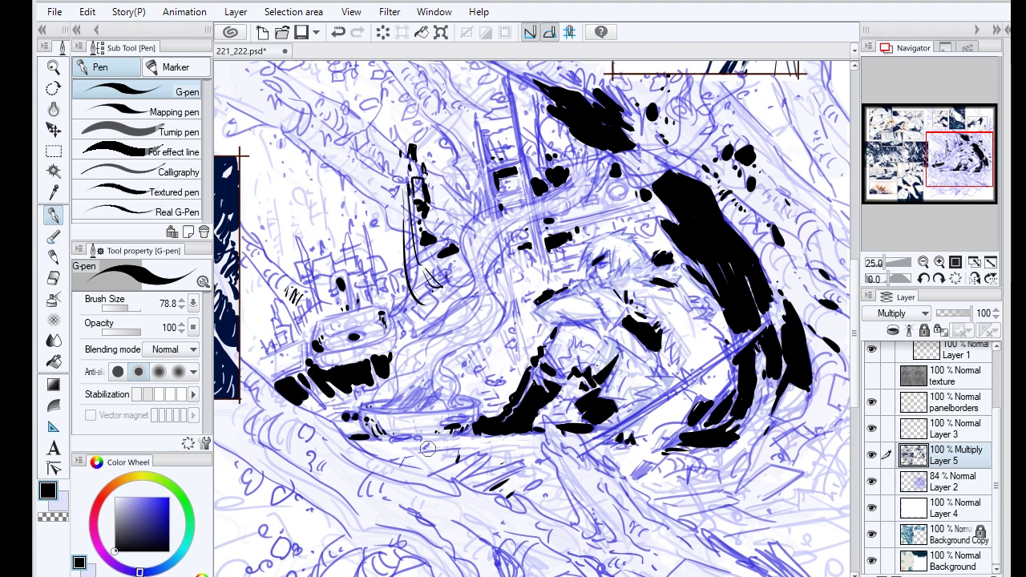
- Build a solid black shape with hatching in the lower foreground
{"action": "left_click_drag", "start_coordinate": [553, 497], "coordinate": [578, 526]}
{"action": "left_click_drag", "start_coordinate": [521, 484], "coordinate": [541, 505]}
{"action": "left_click_drag", "start_coordinate": [541, 489], "coordinate": [577, 521]}
{"action": "mouse_move", "coordinate": [492, 481]}
{"action": "left_mouse_down"}
{"action": "mouse_move", "coordinate": [539, 491]}
{"action": "mouse_move", "coordinate": [612, 542]}
{"action": "left_mouse_up"}
{"action": "mouse_move", "coordinate": [596, 491]}
{"action": "left_mouse_down"}
{"action": "mouse_move", "coordinate": [607, 521]}
{"action": "mouse_move", "coordinate": [667, 545]}
{"action": "left_mouse_up"}
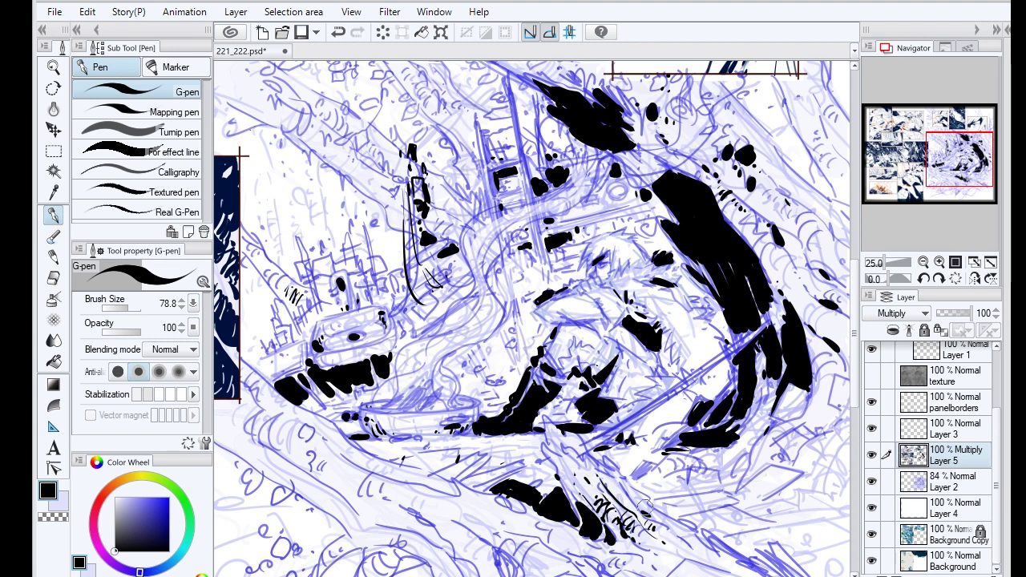
- Hatch along the big right-side shadow, redoing one stroke, and add a wedge at lower right
{"action": "mouse_move", "coordinate": [766, 367]}
{"action": "left_mouse_down"}
{"action": "mouse_move", "coordinate": [771, 406]}
{"action": "mouse_move", "coordinate": [750, 425]}
{"action": "left_mouse_up"}
{"action": "left_click_drag", "start_coordinate": [593, 454], "coordinate": [628, 446]}
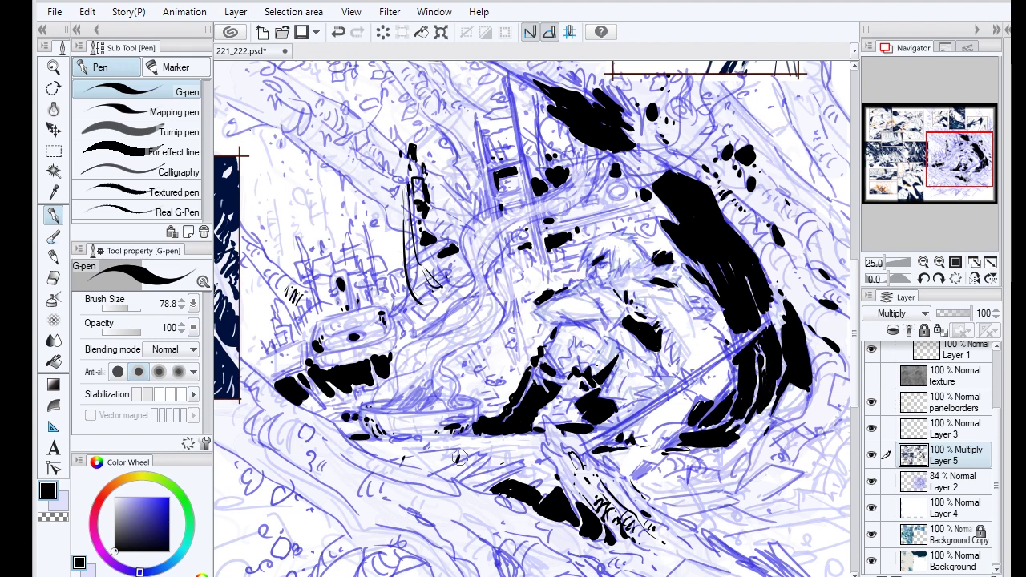
{"action": "key", "text": "ctrl+z"}
{"action": "left_click_drag", "start_coordinate": [797, 486], "coordinate": [766, 496]}
{"action": "left_click_drag", "start_coordinate": [771, 405], "coordinate": [757, 408]}
{"action": "scroll", "coordinate": [529, 321], "scroll_direction": "down", "scroll_amount": 2}
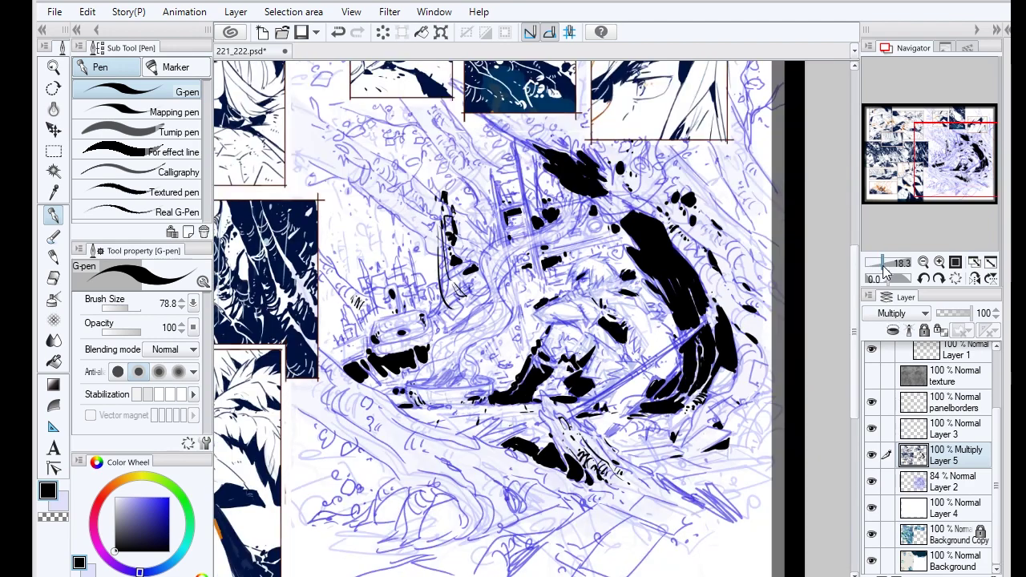
- Ink black wedge strokes leftward across the lower foreground
{"action": "scroll", "coordinate": [529, 320], "scroll_direction": "up", "scroll_amount": 1}
{"action": "scroll", "coordinate": [529, 321], "scroll_direction": "down", "scroll_amount": 1}
{"action": "left_click_drag", "start_coordinate": [736, 500], "coordinate": [675, 457]}
{"action": "left_click_drag", "start_coordinate": [774, 520], "coordinate": [736, 466]}
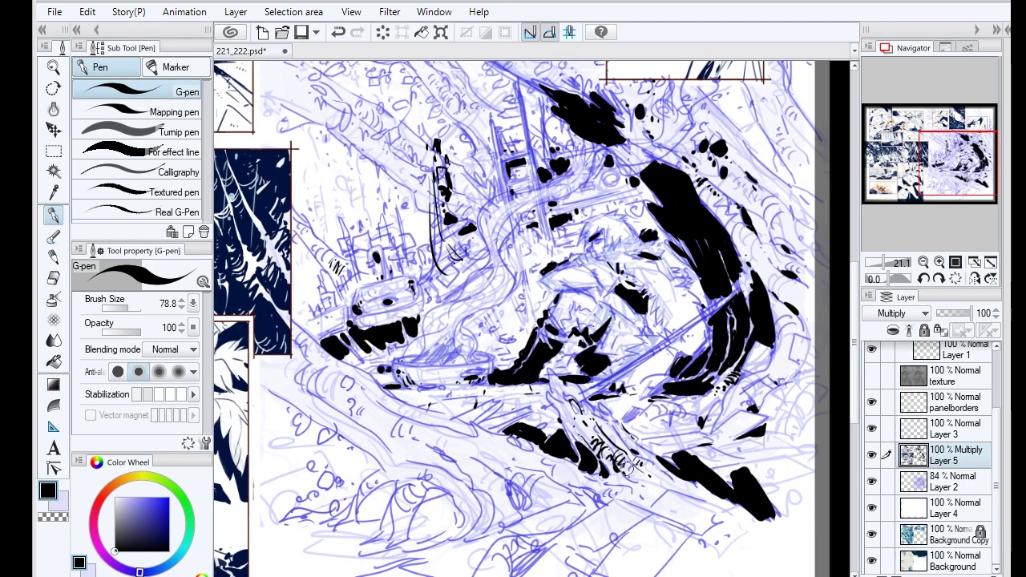
{"action": "left_click_drag", "start_coordinate": [603, 513], "coordinate": [573, 483]}
{"action": "mouse_move", "coordinate": [533, 514]}
{"action": "left_mouse_down"}
{"action": "mouse_move", "coordinate": [498, 472]}
{"action": "mouse_move", "coordinate": [513, 519]}
{"action": "left_mouse_up"}
- Draw arcs, a long tapering branch and a hatched diagonal in the lower-left foreground
{"action": "left_click_drag", "start_coordinate": [504, 484], "coordinate": [490, 505]}
{"action": "mouse_move", "coordinate": [463, 500]}
{"action": "left_mouse_down"}
{"action": "mouse_move", "coordinate": [451, 533]}
{"action": "mouse_move", "coordinate": [388, 532]}
{"action": "mouse_move", "coordinate": [404, 516]}
{"action": "left_mouse_up"}
{"action": "mouse_move", "coordinate": [406, 490]}
{"action": "left_mouse_down"}
{"action": "mouse_move", "coordinate": [444, 491]}
{"action": "mouse_move", "coordinate": [412, 507]}
{"action": "mouse_move", "coordinate": [373, 473]}
{"action": "left_mouse_up"}
{"action": "mouse_move", "coordinate": [359, 434]}
{"action": "left_mouse_down"}
{"action": "mouse_move", "coordinate": [371, 488]}
{"action": "mouse_move", "coordinate": [465, 495]}
{"action": "mouse_move", "coordinate": [401, 464]}
{"action": "left_mouse_up"}
{"action": "mouse_move", "coordinate": [365, 495]}
{"action": "left_mouse_down"}
{"action": "mouse_move", "coordinate": [299, 510]}
{"action": "mouse_move", "coordinate": [346, 521]}
{"action": "left_mouse_up"}
{"action": "left_click_drag", "start_coordinate": [269, 513], "coordinate": [332, 518]}
{"action": "mouse_move", "coordinate": [343, 436]}
{"action": "left_mouse_down"}
{"action": "mouse_move", "coordinate": [304, 401]}
{"action": "mouse_move", "coordinate": [324, 397]}
{"action": "left_mouse_up"}
{"action": "left_click_drag", "start_coordinate": [321, 394], "coordinate": [290, 414]}
{"action": "mouse_move", "coordinate": [304, 397]}
{"action": "left_mouse_down"}
{"action": "mouse_move", "coordinate": [319, 363]}
{"action": "mouse_move", "coordinate": [348, 391]}
{"action": "mouse_move", "coordinate": [311, 358]}
{"action": "mouse_move", "coordinate": [364, 394]}
{"action": "mouse_move", "coordinate": [354, 402]}
{"action": "mouse_move", "coordinate": [328, 375]}
{"action": "mouse_move", "coordinate": [315, 388]}
{"action": "mouse_move", "coordinate": [325, 393]}
{"action": "mouse_move", "coordinate": [306, 379]}
{"action": "mouse_move", "coordinate": [349, 410]}
{"action": "mouse_move", "coordinate": [320, 442]}
{"action": "mouse_move", "coordinate": [325, 426]}
{"action": "mouse_move", "coordinate": [299, 439]}
{"action": "left_mouse_up"}
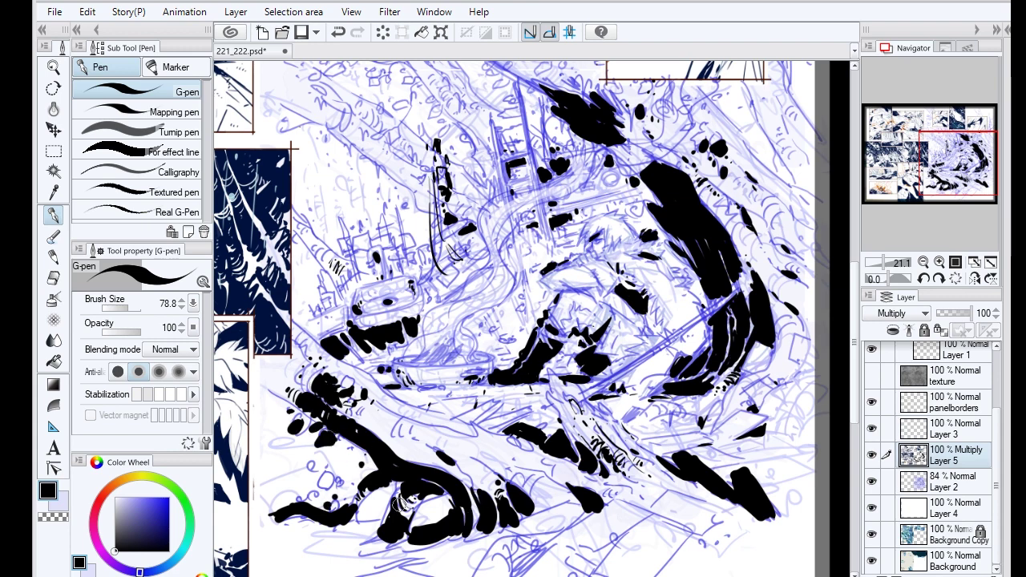
- Add strokes at the bottom and right edge, and widen the thick lower-left branch
{"action": "left_click_drag", "start_coordinate": [550, 549], "coordinate": [513, 573]}
{"action": "left_click_drag", "start_coordinate": [828, 393], "coordinate": [784, 426]}
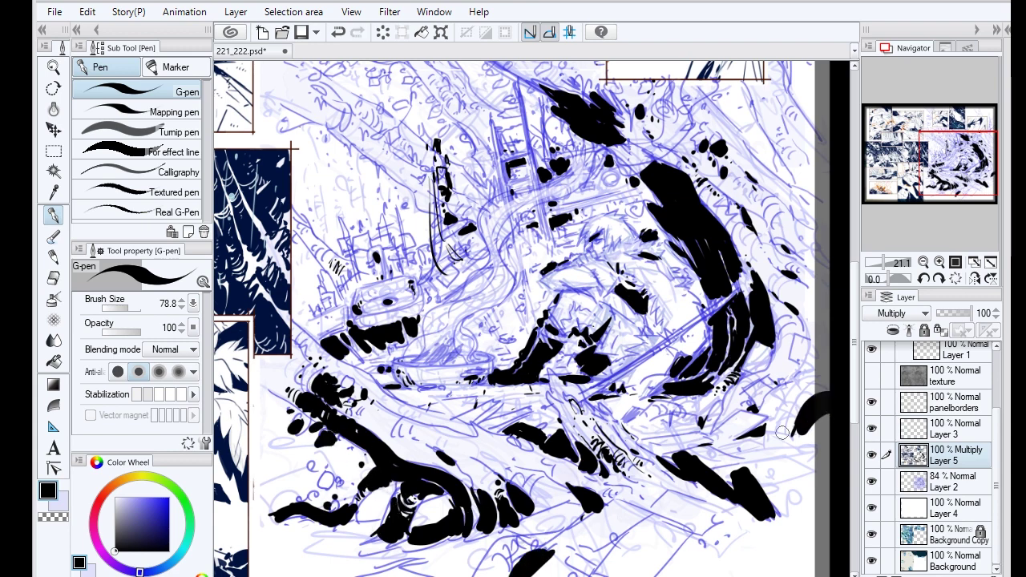
{"action": "left_click_drag", "start_coordinate": [813, 276], "coordinate": [831, 307]}
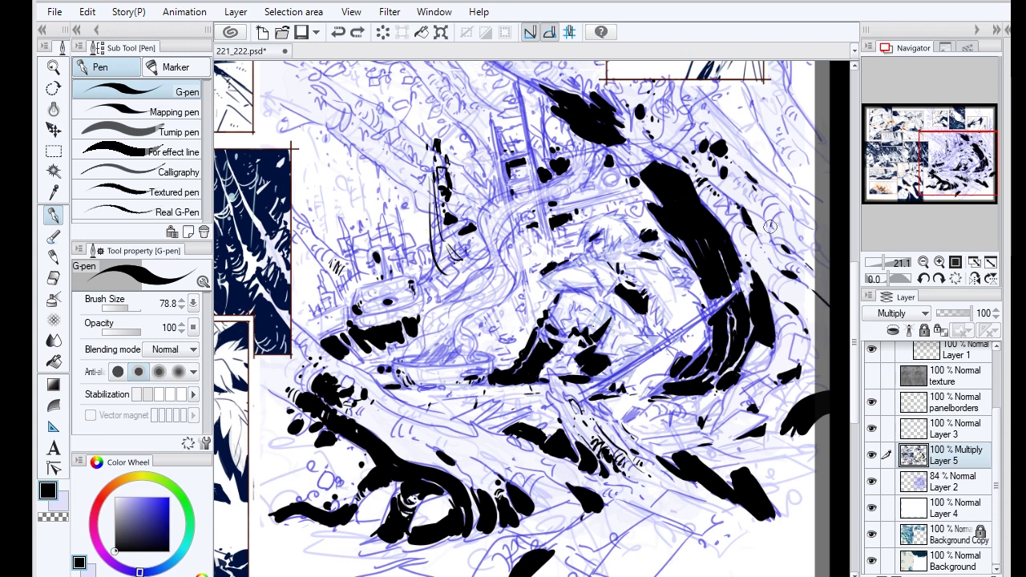
{"action": "left_click_drag", "start_coordinate": [374, 437], "coordinate": [432, 469]}
{"action": "left_click_drag", "start_coordinate": [314, 367], "coordinate": [277, 397]}
- Hatch the lower middle, the area beside the boat and the lower-right corner
{"action": "left_click_drag", "start_coordinate": [617, 461], "coordinate": [601, 425]}
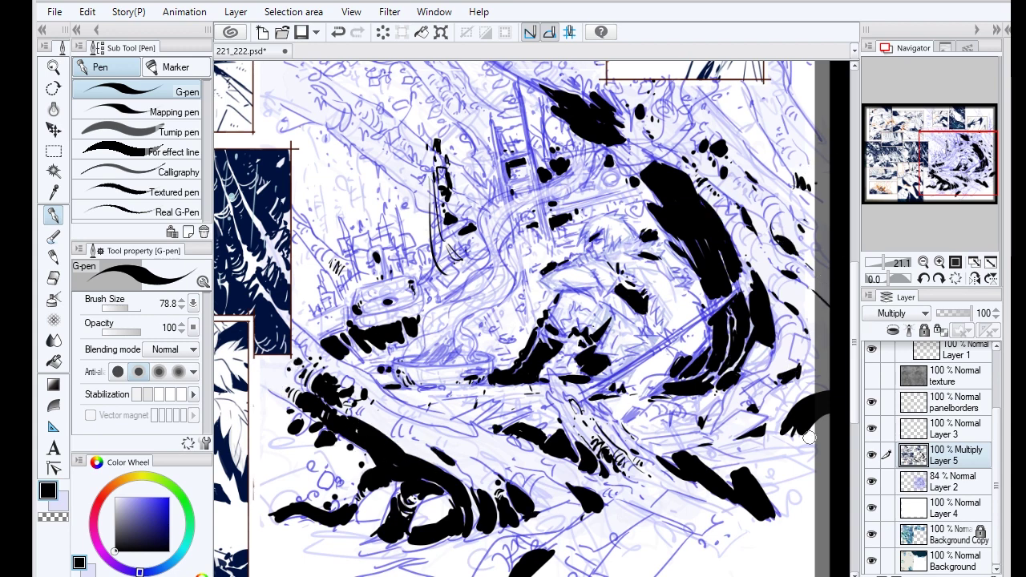
{"action": "left_click_drag", "start_coordinate": [641, 521], "coordinate": [582, 562]}
{"action": "left_click_drag", "start_coordinate": [570, 480], "coordinate": [400, 414]}
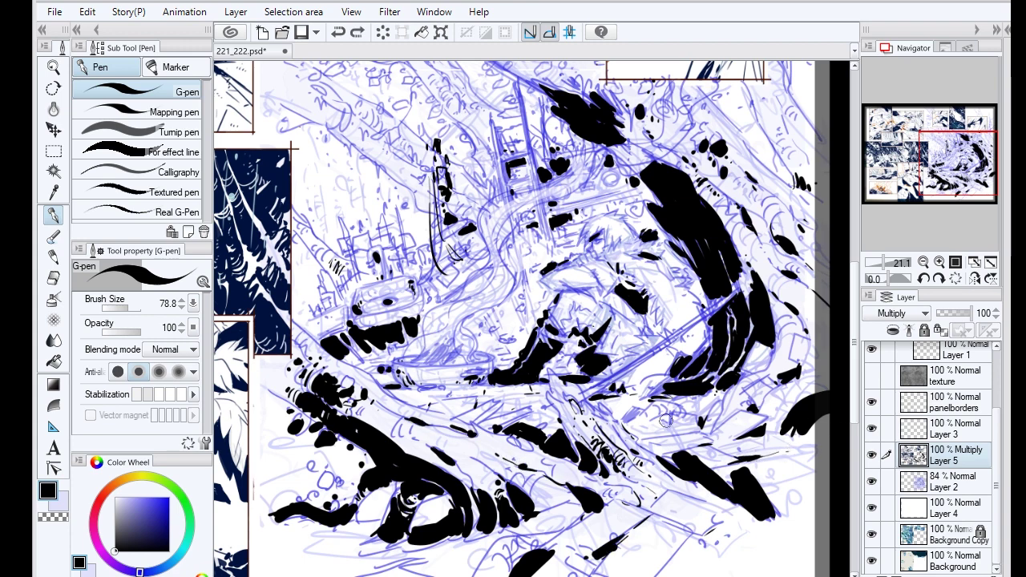
{"action": "left_click_drag", "start_coordinate": [639, 414], "coordinate": [617, 423]}
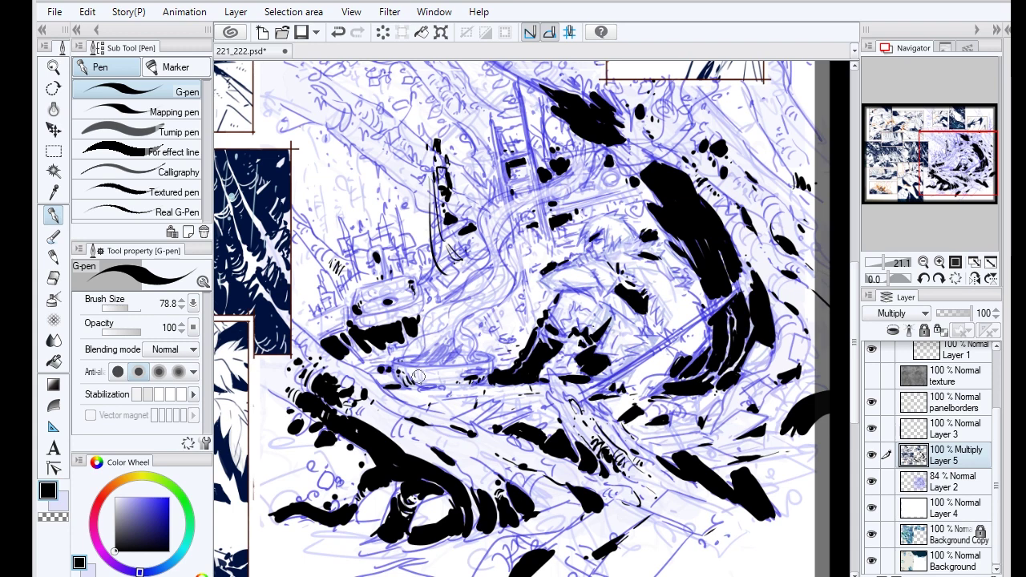
{"action": "left_click_drag", "start_coordinate": [470, 339], "coordinate": [443, 360]}
{"action": "left_click_drag", "start_coordinate": [459, 320], "coordinate": [441, 353]}
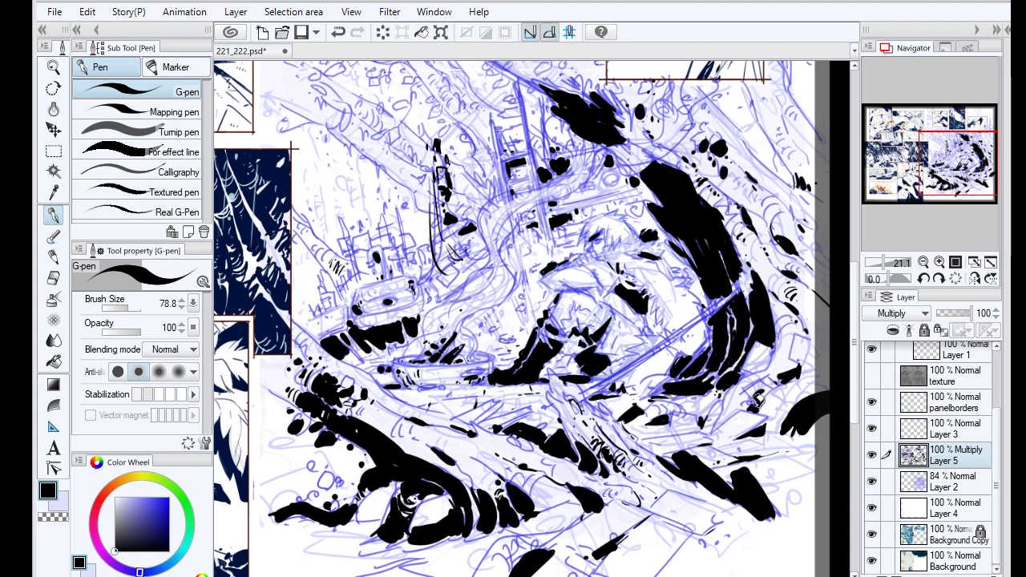
{"action": "left_click_drag", "start_coordinate": [762, 469], "coordinate": [789, 511]}
{"action": "mouse_move", "coordinate": [697, 450]}
{"action": "left_mouse_down"}
{"action": "mouse_move", "coordinate": [730, 487]}
{"action": "mouse_move", "coordinate": [726, 477]}
{"action": "left_mouse_up"}
{"action": "mouse_move", "coordinate": [582, 425]}
{"action": "left_mouse_down"}
{"action": "mouse_move", "coordinate": [633, 483]}
{"action": "mouse_move", "coordinate": [624, 476]}
{"action": "left_mouse_up"}
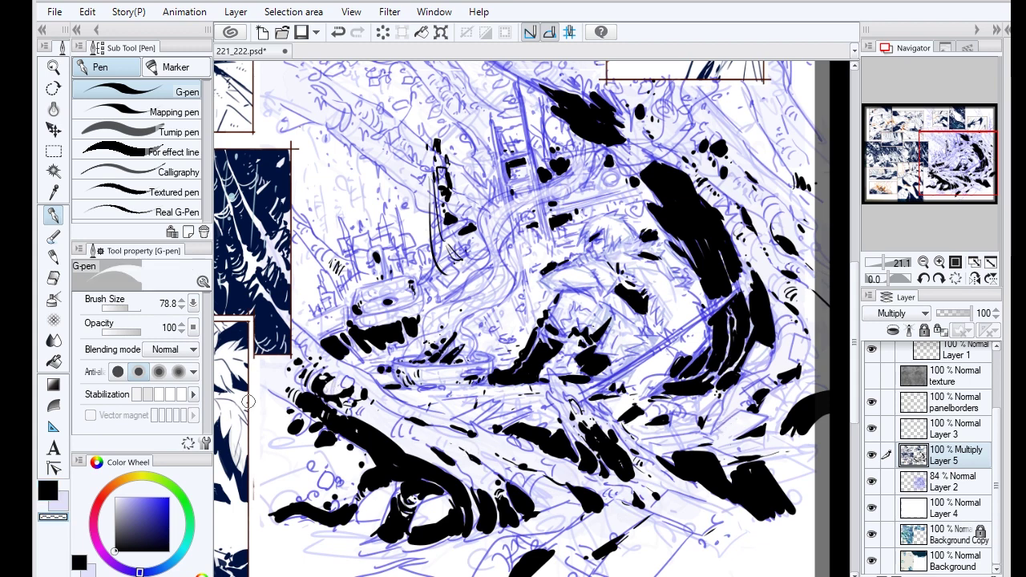
- Dab small black blobs and thin strokes in the lower left, plus a curling line top right
{"action": "mouse_move", "coordinate": [391, 425]}
{"action": "left_mouse_down"}
{"action": "mouse_move", "coordinate": [372, 391]}
{"action": "mouse_move", "coordinate": [313, 365]}
{"action": "left_mouse_up"}
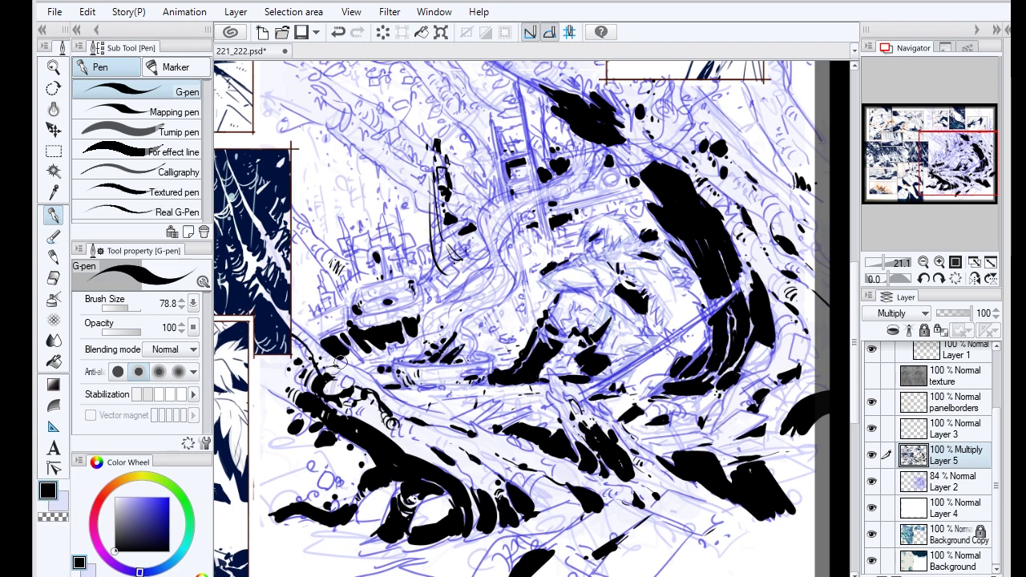
{"action": "left_click_drag", "start_coordinate": [248, 401], "coordinate": [294, 382]}
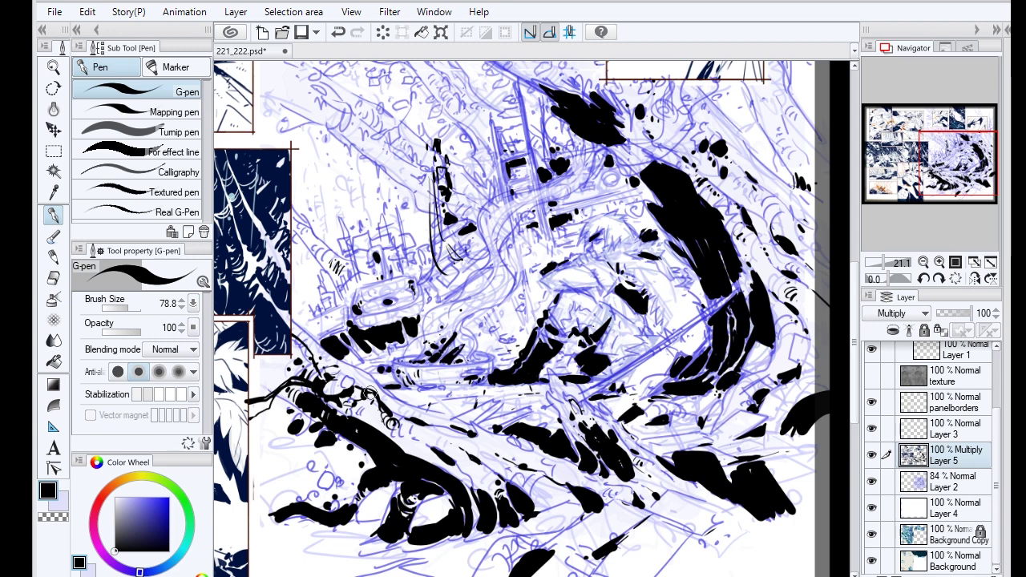
{"action": "mouse_move", "coordinate": [332, 461]}
{"action": "left_mouse_down"}
{"action": "mouse_move", "coordinate": [337, 478]}
{"action": "mouse_move", "coordinate": [268, 450]}
{"action": "mouse_move", "coordinate": [276, 474]}
{"action": "left_mouse_up"}
{"action": "mouse_move", "coordinate": [444, 499]}
{"action": "left_mouse_down"}
{"action": "mouse_move", "coordinate": [420, 519]}
{"action": "mouse_move", "coordinate": [445, 521]}
{"action": "left_mouse_up"}
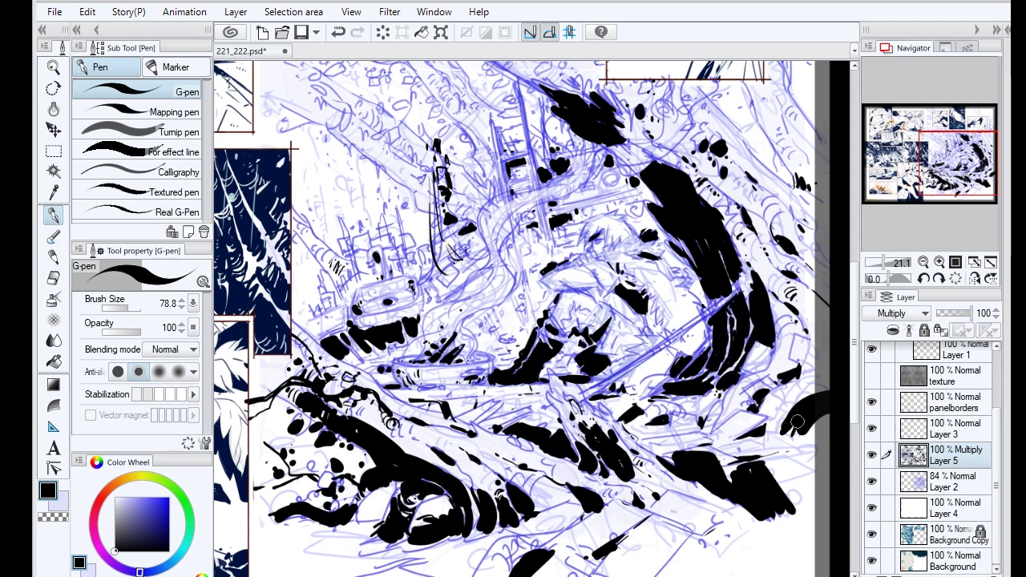
{"action": "left_click_drag", "start_coordinate": [719, 134], "coordinate": [714, 94]}
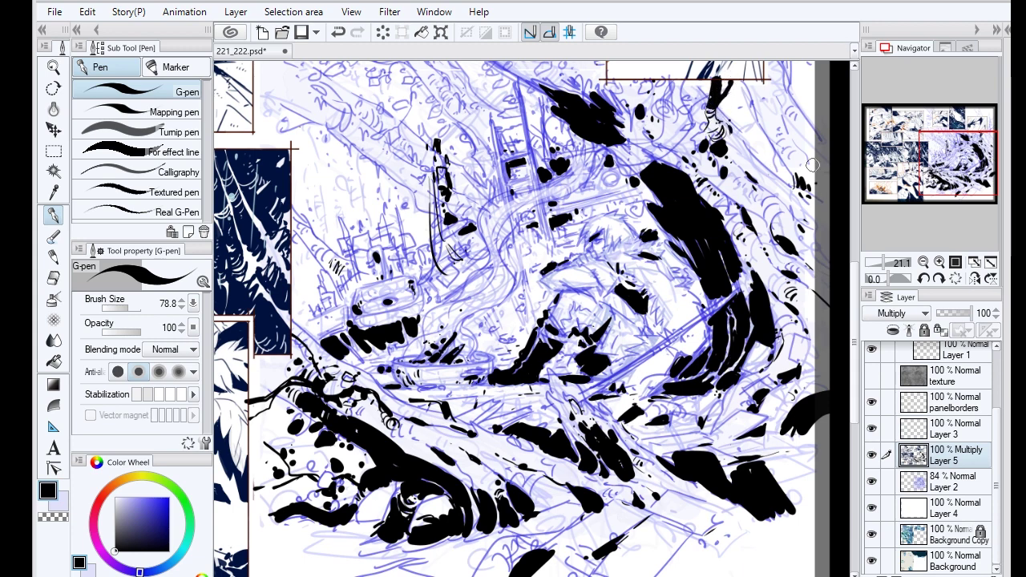
- Ink strokes and dabs at the top and in the upper middle, redoing a short stroke
{"action": "scroll", "coordinate": [521, 240], "scroll_direction": "up", "scroll_amount": 2}
{"action": "left_click_drag", "start_coordinate": [565, 160], "coordinate": [485, 121]}
{"action": "mouse_move", "coordinate": [563, 136]}
{"action": "left_mouse_down"}
{"action": "mouse_move", "coordinate": [600, 112]}
{"action": "mouse_move", "coordinate": [597, 138]}
{"action": "mouse_move", "coordinate": [573, 152]}
{"action": "left_mouse_up"}
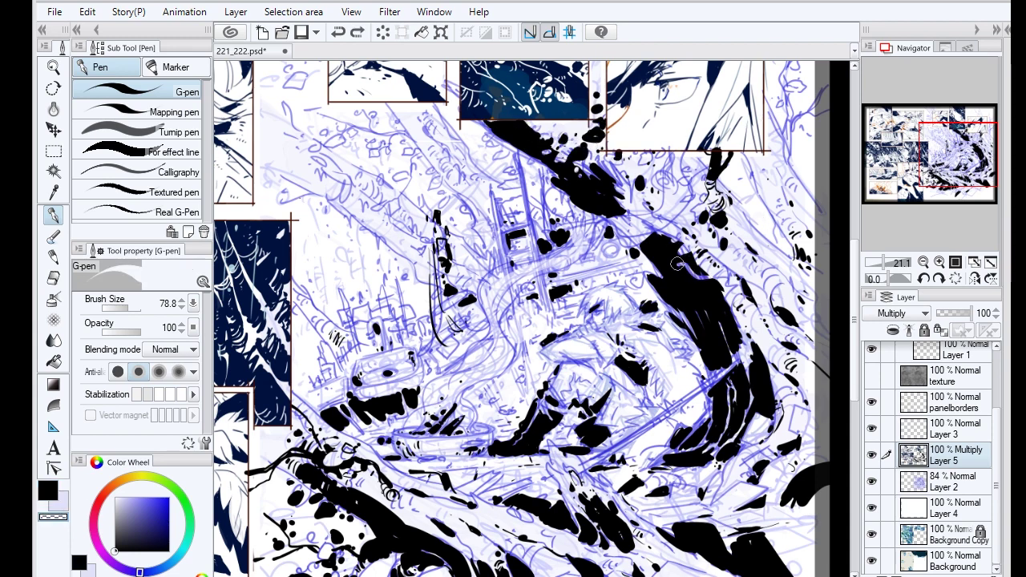
{"action": "key", "text": "c"}
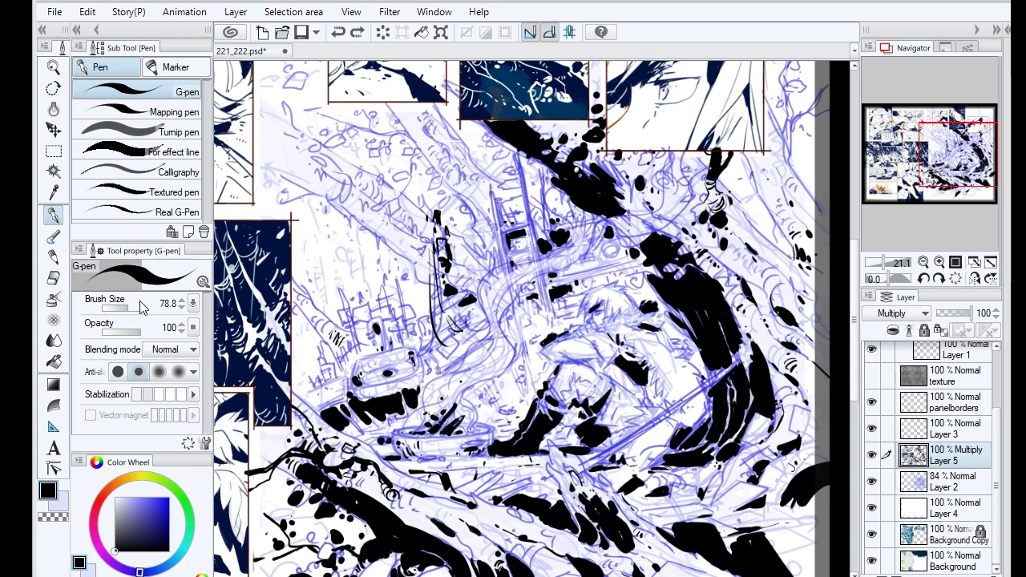
{"action": "mouse_move", "coordinate": [410, 132]}
{"action": "left_mouse_down"}
{"action": "mouse_move", "coordinate": [383, 133]}
{"action": "mouse_move", "coordinate": [405, 103]}
{"action": "left_mouse_up"}
{"action": "key", "text": "ctrl+z"}
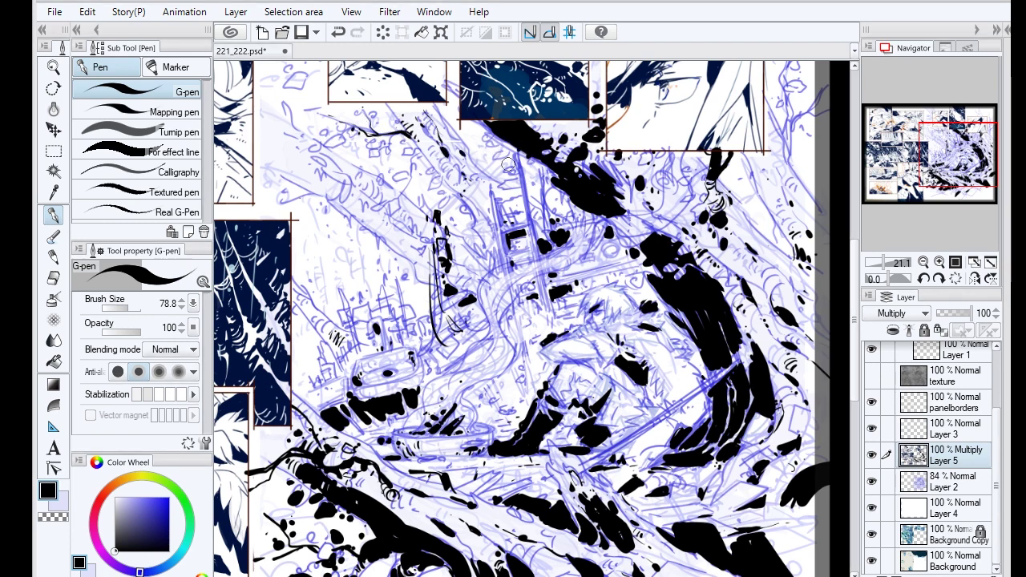
{"action": "key", "text": "ctrl+z"}
{"action": "left_click_drag", "start_coordinate": [409, 237], "coordinate": [341, 173]}
{"action": "left_click_drag", "start_coordinate": [412, 213], "coordinate": [377, 194]}
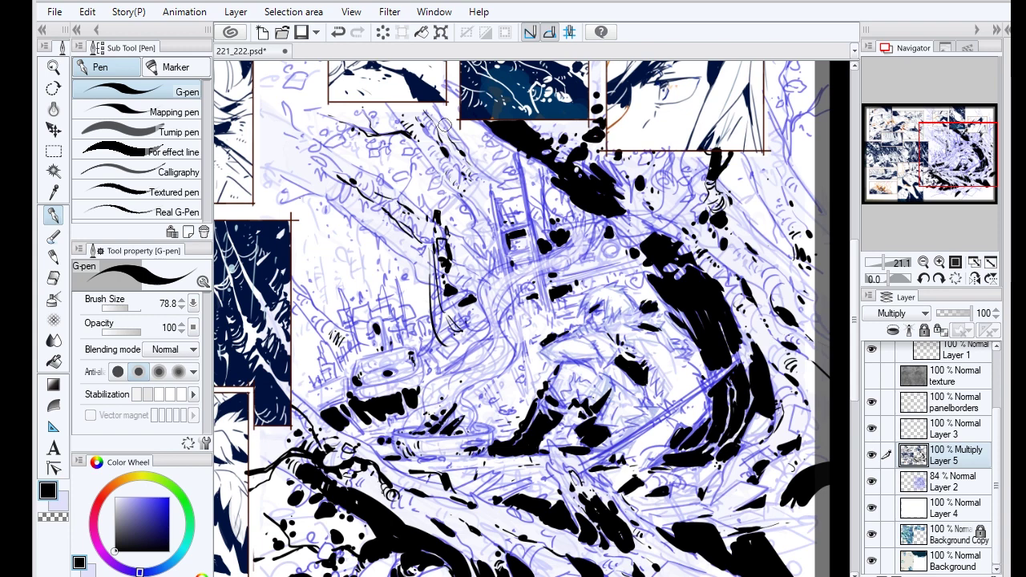
- Draw a dabbed tree branch with twigs right of the panel, hatching around its corner
{"action": "scroll", "coordinate": [454, 168], "scroll_direction": "up", "scroll_amount": 2}
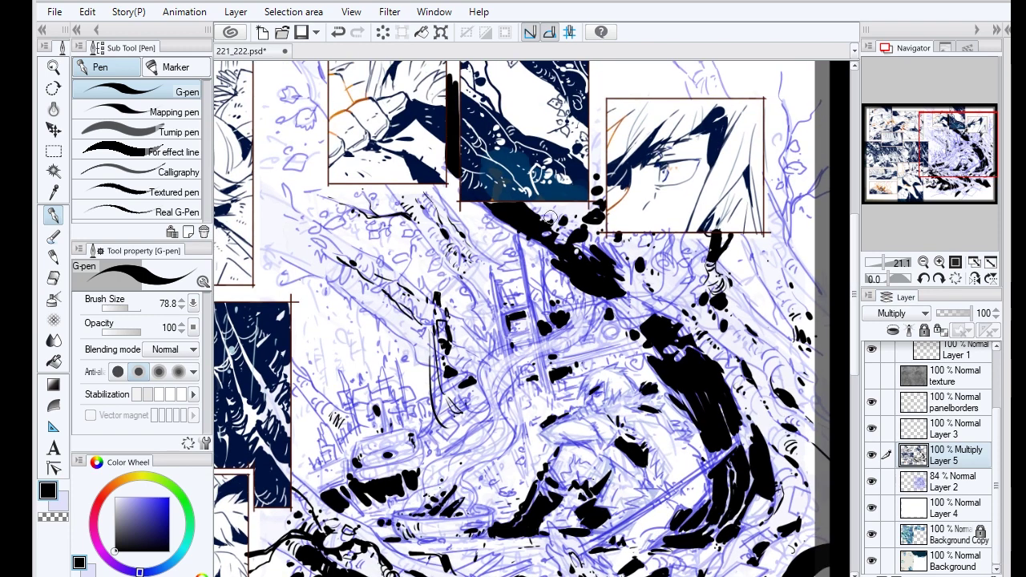
{"action": "left_click_drag", "start_coordinate": [754, 233], "coordinate": [766, 268]}
{"action": "mouse_move", "coordinate": [782, 182]}
{"action": "left_mouse_down"}
{"action": "mouse_move", "coordinate": [766, 250]}
{"action": "mouse_move", "coordinate": [787, 276]}
{"action": "mouse_move", "coordinate": [783, 154]}
{"action": "left_mouse_up"}
{"action": "mouse_move", "coordinate": [781, 296]}
{"action": "left_mouse_down"}
{"action": "mouse_move", "coordinate": [821, 249]}
{"action": "mouse_move", "coordinate": [781, 85]}
{"action": "left_mouse_up"}
{"action": "mouse_move", "coordinate": [801, 208]}
{"action": "left_mouse_down"}
{"action": "mouse_move", "coordinate": [826, 161]}
{"action": "mouse_move", "coordinate": [773, 182]}
{"action": "left_mouse_up"}
{"action": "left_click_drag", "start_coordinate": [790, 234], "coordinate": [781, 255]}
{"action": "left_click_drag", "start_coordinate": [735, 284], "coordinate": [726, 314]}
{"action": "left_click_drag", "start_coordinate": [766, 266], "coordinate": [760, 270]}
{"action": "left_click_drag", "start_coordinate": [814, 123], "coordinate": [805, 133]}
{"action": "left_click_drag", "start_coordinate": [772, 144], "coordinate": [767, 154]}
{"action": "left_click_drag", "start_coordinate": [812, 194], "coordinate": [806, 205]}
{"action": "left_click_drag", "start_coordinate": [777, 291], "coordinate": [761, 312]}
{"action": "left_click_drag", "start_coordinate": [801, 218], "coordinate": [796, 243]}
- Add black strokes and dabs above the right panel
{"action": "scroll", "coordinate": [795, 290], "scroll_direction": "up", "scroll_amount": 3}
{"action": "mouse_move", "coordinate": [665, 112]}
{"action": "left_mouse_down"}
{"action": "mouse_move", "coordinate": [699, 165]}
{"action": "mouse_move", "coordinate": [617, 115]}
{"action": "mouse_move", "coordinate": [649, 164]}
{"action": "left_mouse_up"}
{"action": "left_click_drag", "start_coordinate": [607, 152], "coordinate": [612, 170]}
{"action": "left_click_drag", "start_coordinate": [657, 126], "coordinate": [664, 162]}
{"action": "left_click_drag", "start_coordinate": [713, 154], "coordinate": [737, 173]}
{"action": "mouse_move", "coordinate": [731, 111]}
{"action": "left_mouse_down"}
{"action": "mouse_move", "coordinate": [734, 154]}
{"action": "mouse_move", "coordinate": [793, 173]}
{"action": "left_mouse_up"}
{"action": "left_click_drag", "start_coordinate": [814, 112], "coordinate": [806, 128]}
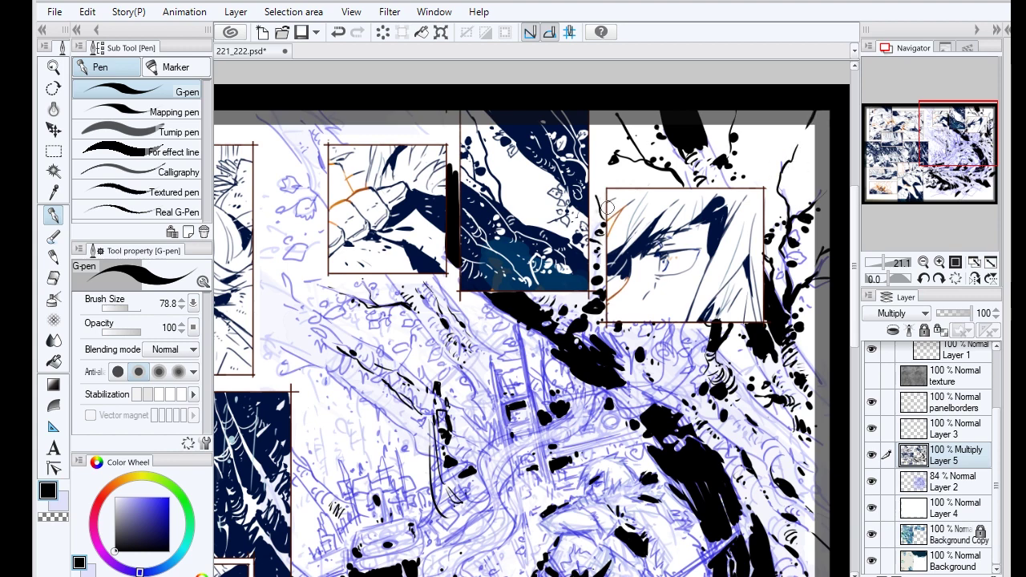
- Paint a black blob and strokes above and left of the upper-left panel
{"action": "mouse_move", "coordinate": [335, 112]}
{"action": "left_mouse_down"}
{"action": "mouse_move", "coordinate": [376, 140]}
{"action": "mouse_move", "coordinate": [400, 137]}
{"action": "left_mouse_up"}
{"action": "mouse_move", "coordinate": [273, 112]}
{"action": "left_mouse_down"}
{"action": "mouse_move", "coordinate": [313, 160]}
{"action": "mouse_move", "coordinate": [325, 207]}
{"action": "left_mouse_up"}
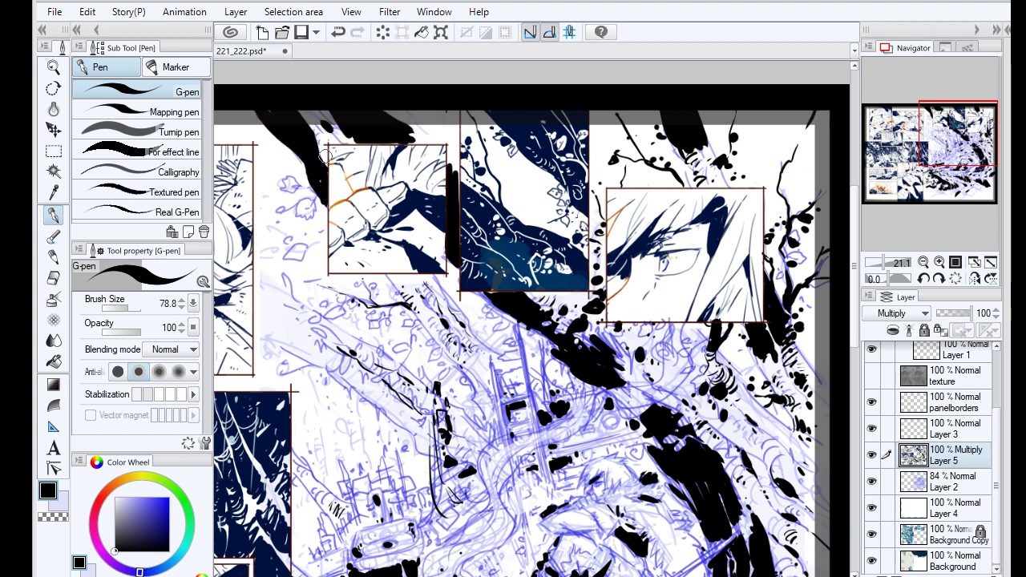
{"action": "left_click_drag", "start_coordinate": [306, 111], "coordinate": [330, 160]}
{"action": "left_click_drag", "start_coordinate": [324, 112], "coordinate": [347, 144]}
- Carve white gaps into the black blob with transparent colour, then return to black
{"action": "key", "text": "c"}
{"action": "left_click_drag", "start_coordinate": [396, 120], "coordinate": [376, 143]}
{"action": "left_click_drag", "start_coordinate": [345, 133], "coordinate": [332, 146]}
{"action": "key", "text": "c"}
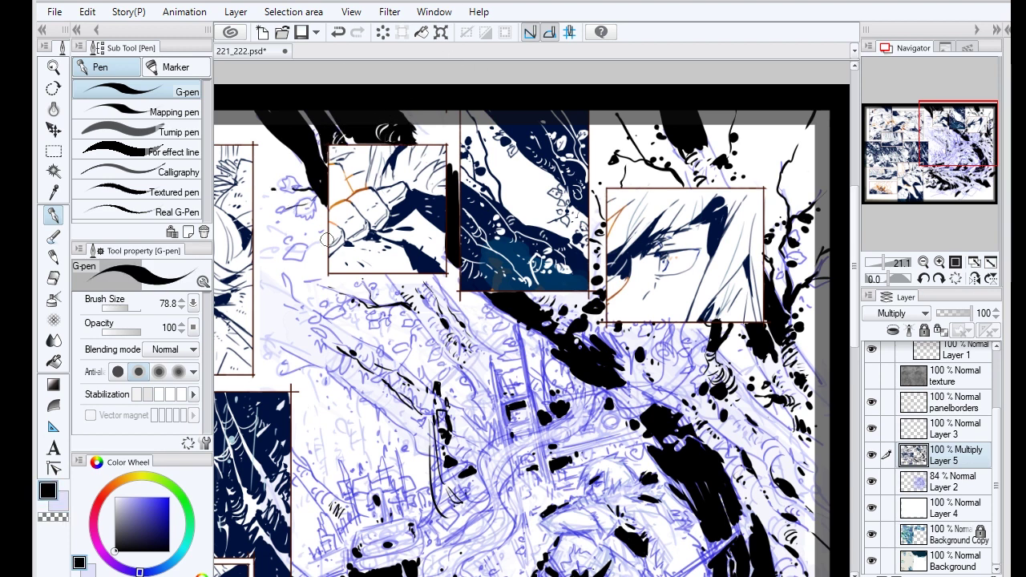
{"action": "key", "text": "c"}
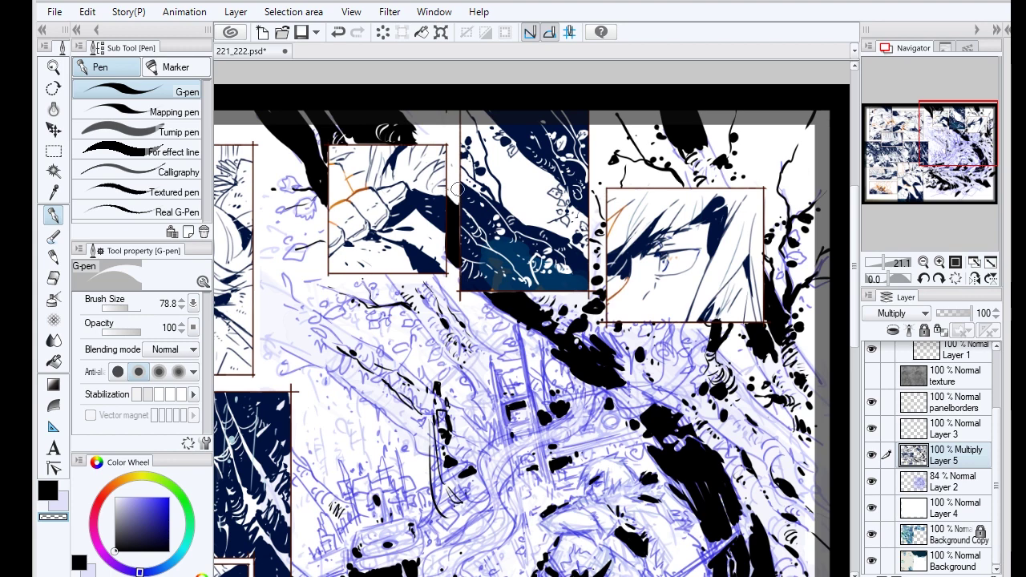
{"action": "key", "text": "c"}
{"action": "scroll", "coordinate": [321, 320], "scroll_direction": "down", "scroll_amount": 1}
- Bring the lower spread into view and add black ink strokes and marks there
{"action": "key", "text": "p"}
{"action": "key", "text": "p"}
{"action": "left_click_drag", "start_coordinate": [964, 157], "coordinate": [963, 171]}
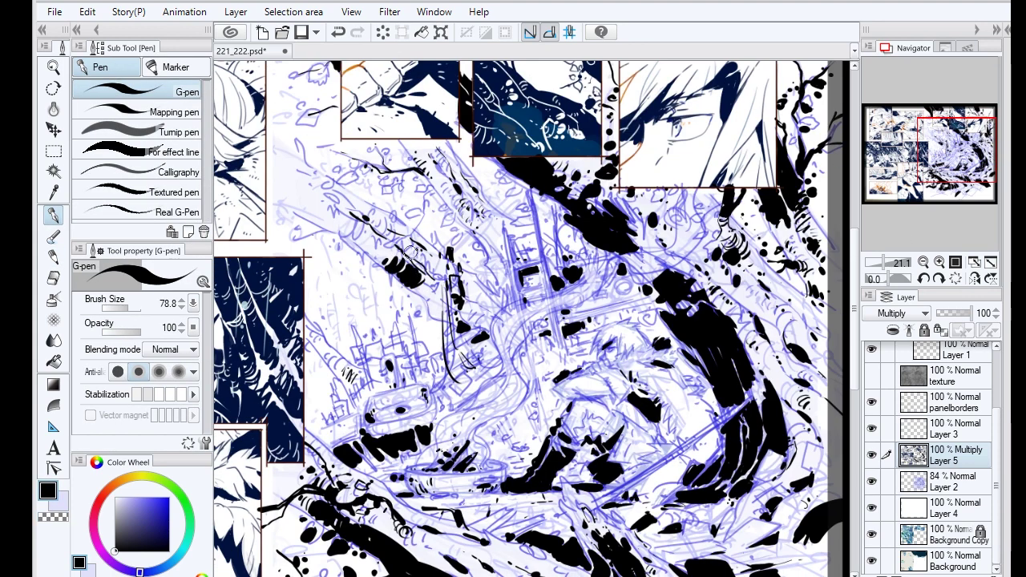
{"action": "left_click_drag", "start_coordinate": [433, 301], "coordinate": [485, 352]}
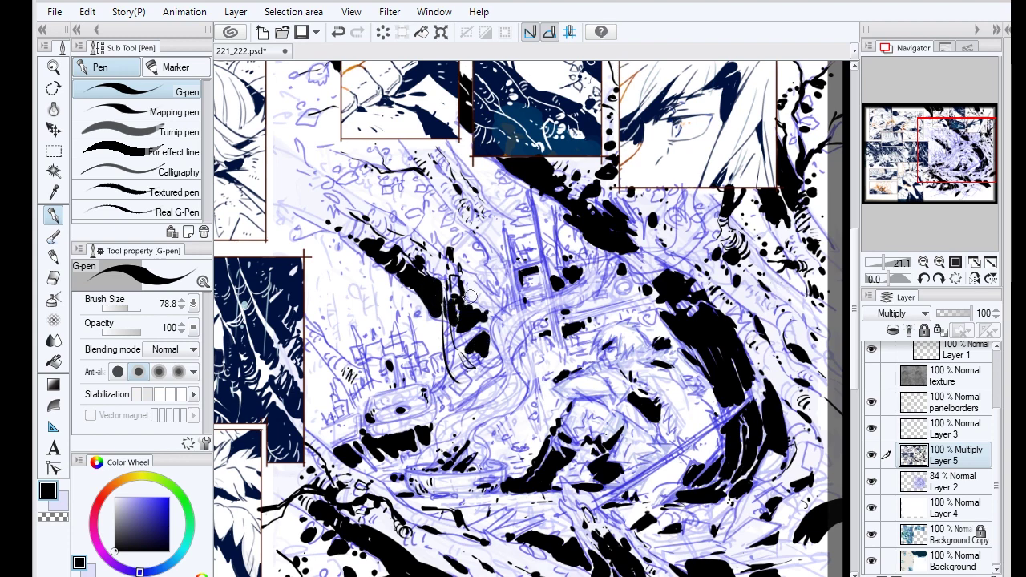
{"action": "left_click_drag", "start_coordinate": [472, 297], "coordinate": [498, 255]}
{"action": "mouse_move", "coordinate": [363, 391]}
{"action": "left_mouse_down"}
{"action": "mouse_move", "coordinate": [343, 370]}
{"action": "mouse_move", "coordinate": [346, 410]}
{"action": "left_mouse_up"}
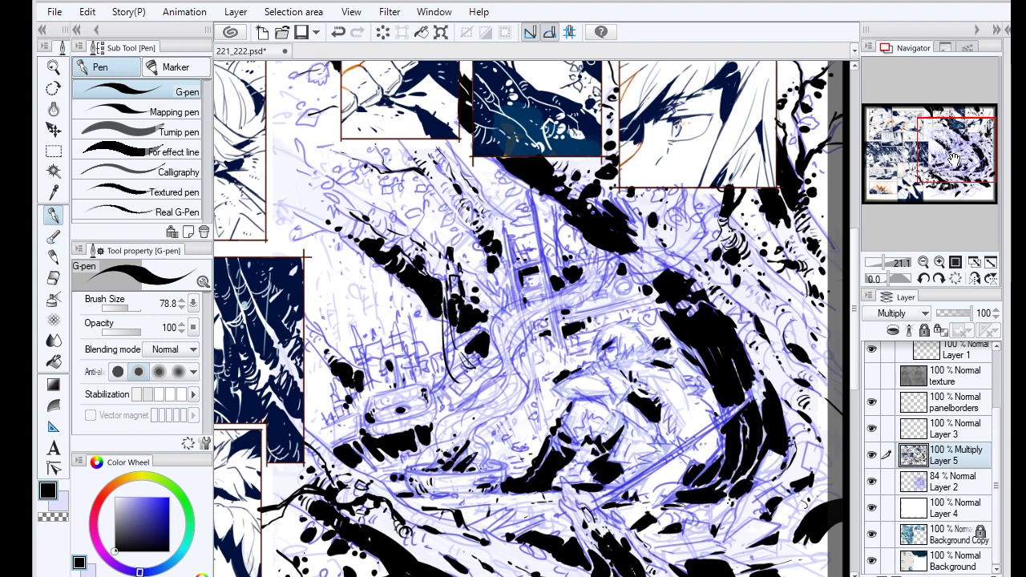
{"action": "left_click_drag", "start_coordinate": [949, 163], "coordinate": [953, 175]}
- Dot black specks on the lower right and add more black strokes near the bottom
{"action": "left_click", "coordinate": [782, 481]}
{"action": "left_click", "coordinate": [686, 545]}
{"action": "left_click", "coordinate": [633, 503]}
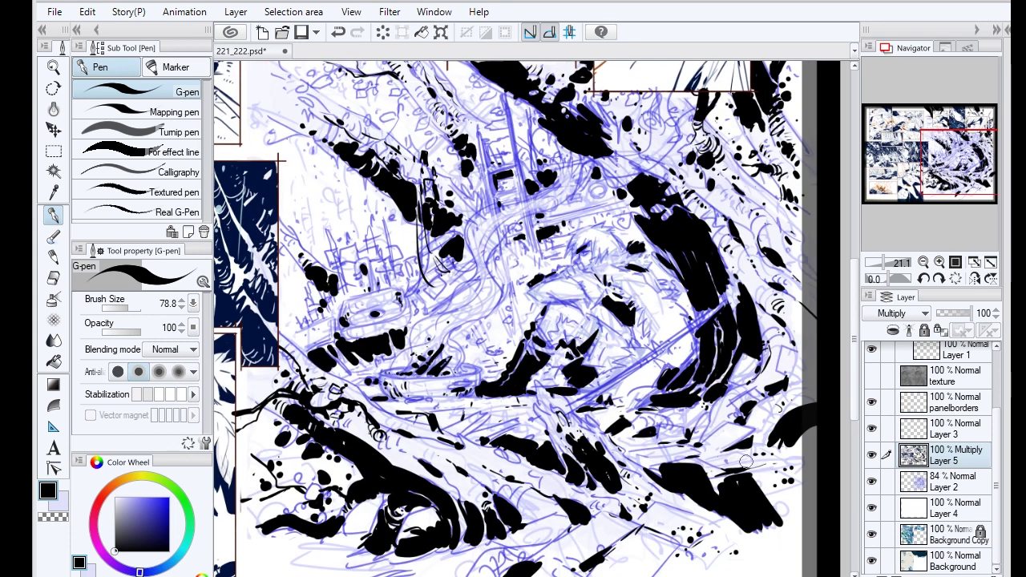
{"action": "mouse_move", "coordinate": [653, 451]}
{"action": "left_mouse_down"}
{"action": "mouse_move", "coordinate": [632, 470]}
{"action": "mouse_move", "coordinate": [646, 478]}
{"action": "mouse_move", "coordinate": [633, 452]}
{"action": "left_mouse_up"}
{"action": "left_click_drag", "start_coordinate": [649, 493], "coordinate": [713, 506]}
{"action": "left_click_drag", "start_coordinate": [545, 473], "coordinate": [502, 443]}
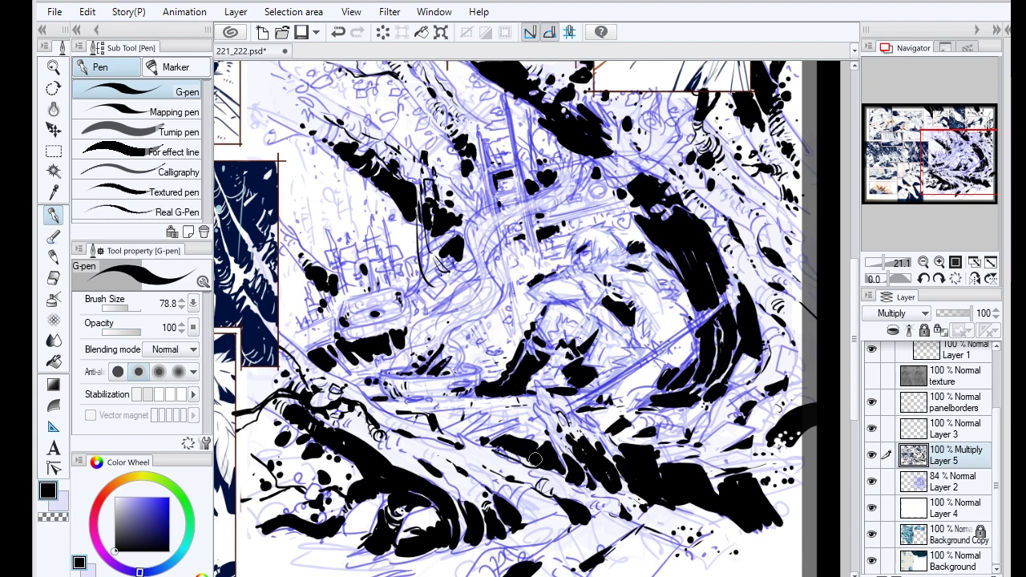
{"action": "left_click_drag", "start_coordinate": [463, 530], "coordinate": [452, 518]}
{"action": "left_click_drag", "start_coordinate": [461, 502], "coordinate": [449, 484]}
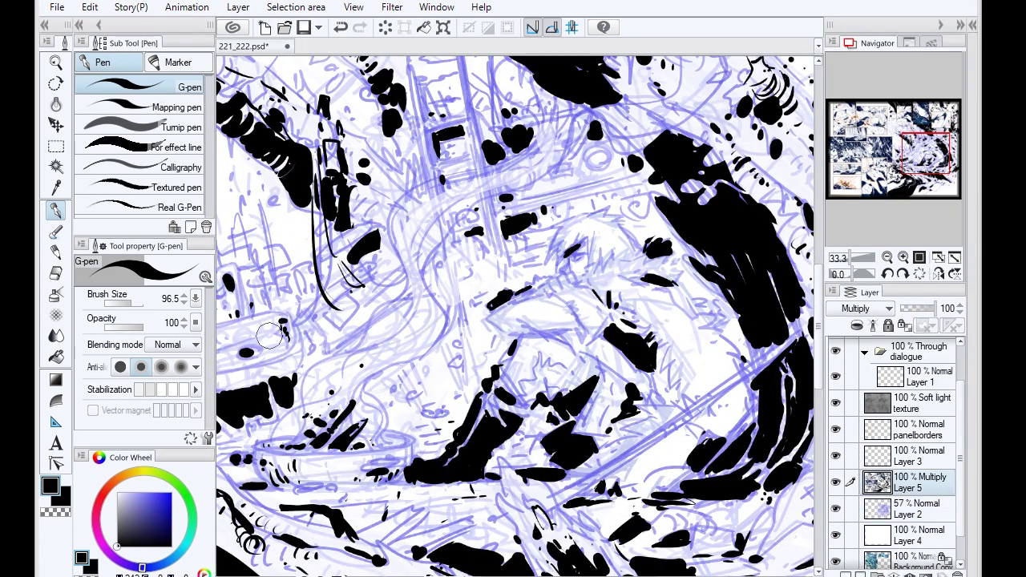
- Line the figure's fur collar in fine pencil and add small hatch strokes to the fur
{"action": "key", "text": "p"}
{"action": "left_click_drag", "start_coordinate": [681, 366], "coordinate": [668, 398]}
{"action": "left_click", "coordinate": [166, 125]}
{"action": "left_click_drag", "start_coordinate": [712, 283], "coordinate": [689, 305]}
{"action": "mouse_move", "coordinate": [675, 401]}
{"action": "left_mouse_down"}
{"action": "mouse_move", "coordinate": [635, 409]}
{"action": "mouse_move", "coordinate": [609, 429]}
{"action": "left_mouse_up"}
{"action": "mouse_move", "coordinate": [617, 436]}
{"action": "left_mouse_down"}
{"action": "mouse_move", "coordinate": [595, 465]}
{"action": "mouse_move", "coordinate": [680, 462]}
{"action": "left_mouse_up"}
{"action": "left_click_drag", "start_coordinate": [686, 400], "coordinate": [698, 391]}
{"action": "left_click_drag", "start_coordinate": [627, 437], "coordinate": [641, 430]}
{"action": "left_click_drag", "start_coordinate": [593, 355], "coordinate": [607, 381]}
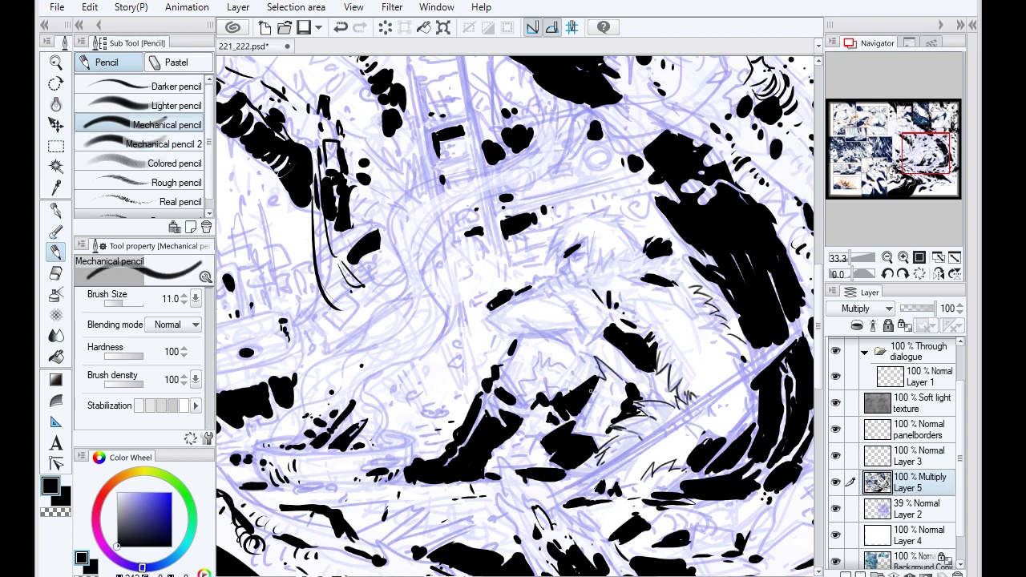
- Line the curve of the figure's arm and add strokes near the shoulder
{"action": "left_click_drag", "start_coordinate": [539, 351], "coordinate": [582, 381]}
{"action": "left_click_drag", "start_coordinate": [521, 367], "coordinate": [534, 383]}
{"action": "left_click_drag", "start_coordinate": [561, 358], "coordinate": [564, 377]}
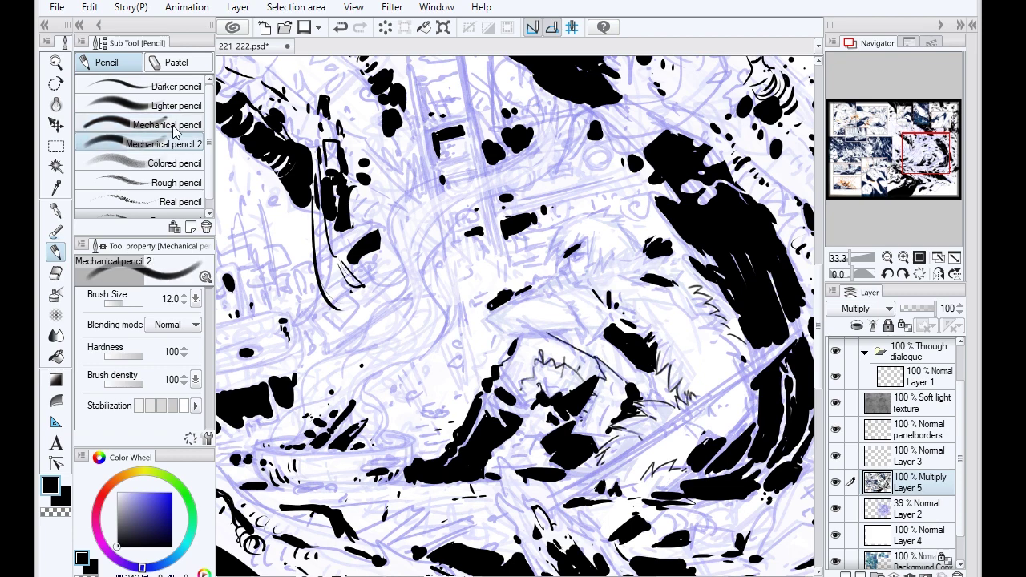
{"action": "left_click_drag", "start_coordinate": [550, 332], "coordinate": [489, 326]}
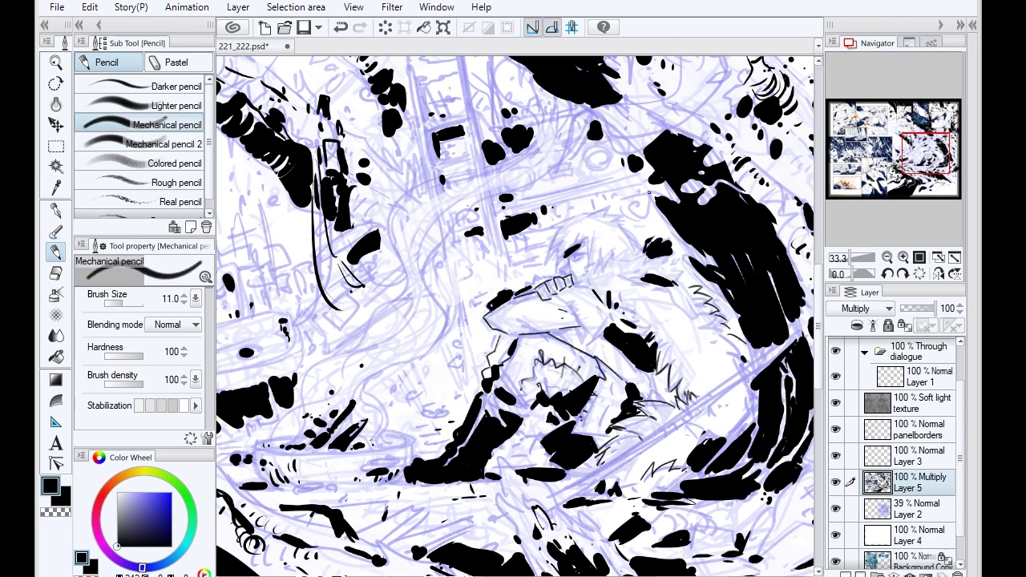
{"action": "left_click", "coordinate": [164, 144]}
{"action": "left_click_drag", "start_coordinate": [535, 296], "coordinate": [566, 285]}
{"action": "mouse_move", "coordinate": [613, 250]}
{"action": "left_mouse_down"}
{"action": "mouse_move", "coordinate": [644, 277]}
{"action": "mouse_move", "coordinate": [681, 238]}
{"action": "mouse_move", "coordinate": [671, 240]}
{"action": "left_mouse_up"}
- Draw a short line beside the face and outline the hair above the head
{"action": "key", "text": "p"}
{"action": "key", "text": "p"}
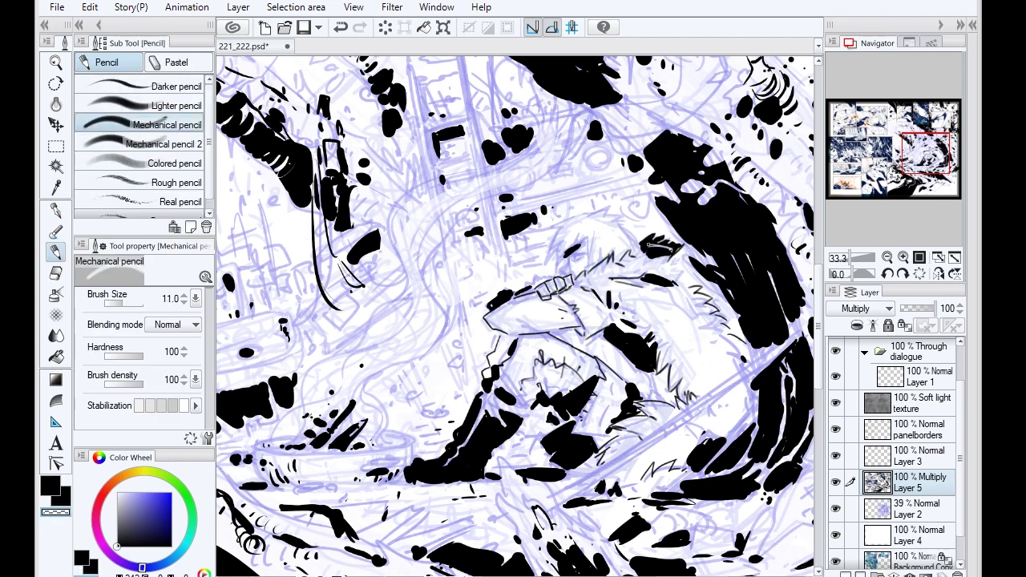
{"action": "key", "text": "p"}
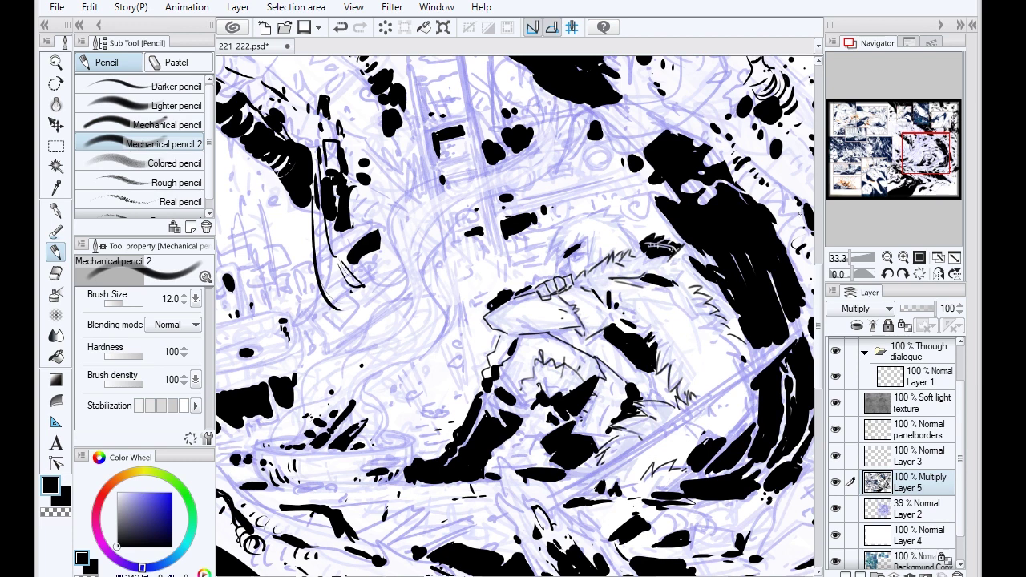
{"action": "left_click_drag", "start_coordinate": [588, 234], "coordinate": [584, 268]}
{"action": "left_click_drag", "start_coordinate": [543, 232], "coordinate": [597, 213]}
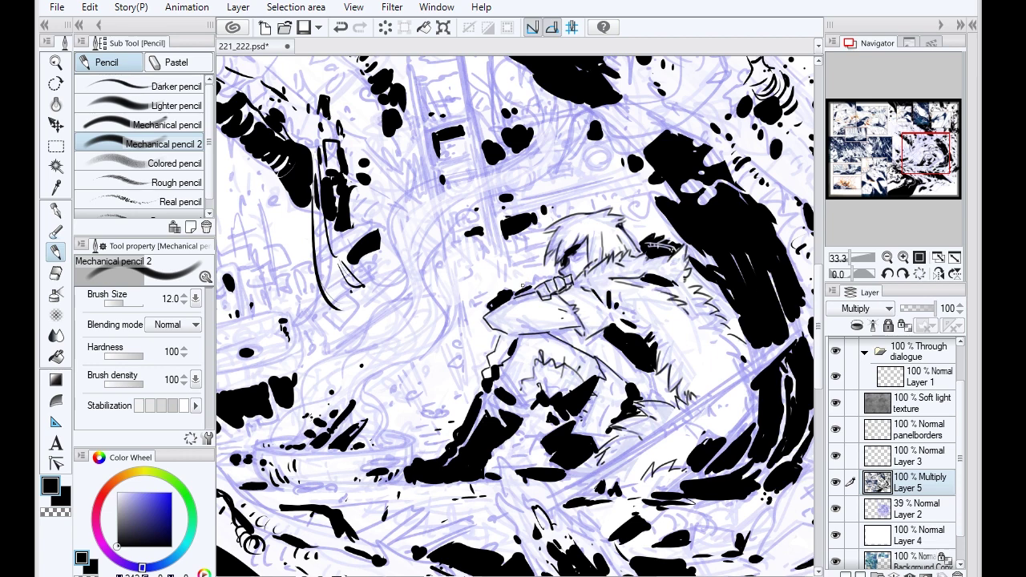
{"action": "left_click", "coordinate": [160, 124]}
{"action": "key", "text": "period"}
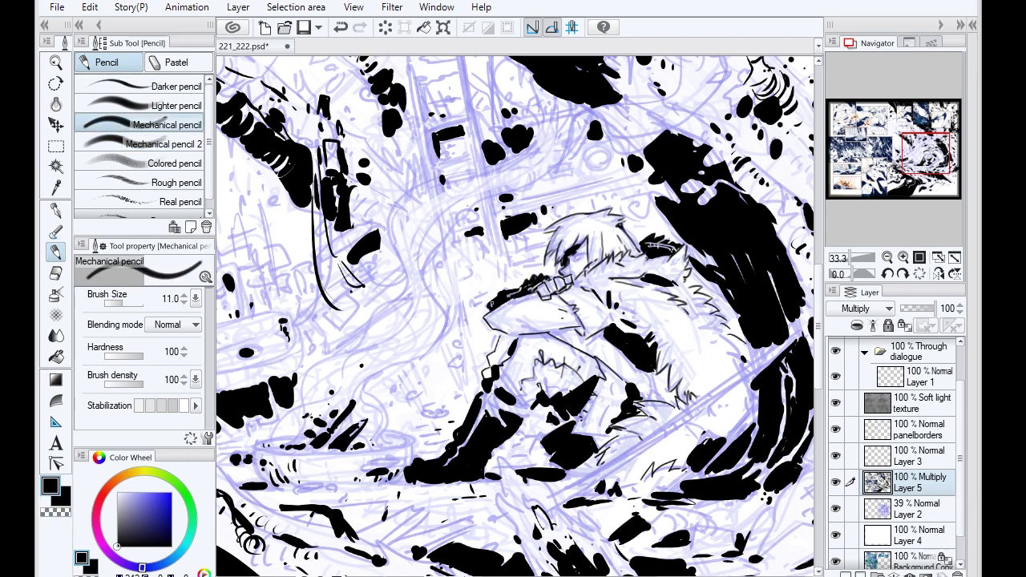
- Add short lines on the arm and knee, plus fur strokes on the shoulder and arm
{"action": "left_click_drag", "start_coordinate": [543, 331], "coordinate": [561, 329]}
{"action": "mouse_move", "coordinate": [512, 333]}
{"action": "left_mouse_down"}
{"action": "mouse_move", "coordinate": [500, 347]}
{"action": "mouse_move", "coordinate": [561, 328]}
{"action": "mouse_move", "coordinate": [585, 339]}
{"action": "left_mouse_up"}
{"action": "left_click_drag", "start_coordinate": [624, 309], "coordinate": [644, 335]}
{"action": "mouse_move", "coordinate": [678, 290]}
{"action": "left_mouse_down"}
{"action": "mouse_move", "coordinate": [710, 332]}
{"action": "mouse_move", "coordinate": [668, 364]}
{"action": "left_mouse_up"}
{"action": "key", "text": "bracketleft"}
{"action": "mouse_move", "coordinate": [691, 349]}
{"action": "left_mouse_down"}
{"action": "mouse_move", "coordinate": [681, 380]}
{"action": "mouse_move", "coordinate": [681, 354]}
{"action": "left_mouse_up"}
{"action": "left_click_drag", "start_coordinate": [726, 362], "coordinate": [710, 386]}
{"action": "left_click_drag", "start_coordinate": [737, 339], "coordinate": [726, 358]}
{"action": "left_click_drag", "start_coordinate": [678, 338], "coordinate": [668, 358]}
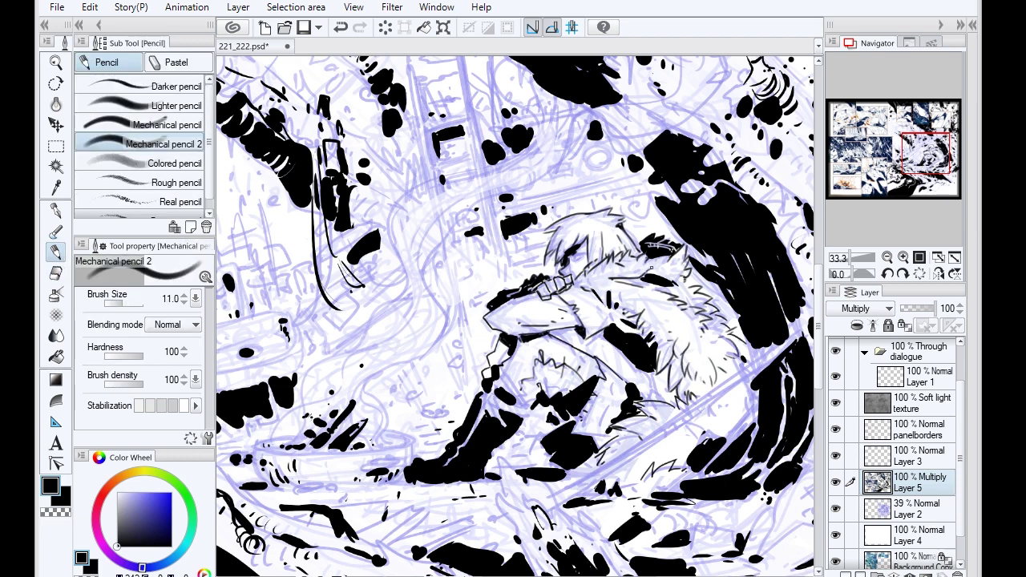
- Ink the face and legs, fill black boot shapes, and cut white lines into the boots
{"action": "left_click_drag", "start_coordinate": [530, 291], "coordinate": [556, 299]}
{"action": "mouse_move", "coordinate": [535, 354]}
{"action": "left_mouse_down"}
{"action": "mouse_move", "coordinate": [489, 422]}
{"action": "mouse_move", "coordinate": [513, 422]}
{"action": "left_mouse_up"}
{"action": "left_click_drag", "start_coordinate": [487, 387], "coordinate": [480, 415]}
{"action": "key", "text": "p"}
{"action": "key", "text": "bracketright"}
{"action": "left_click_drag", "start_coordinate": [491, 360], "coordinate": [510, 338]}
{"action": "left_click_drag", "start_coordinate": [492, 407], "coordinate": [479, 423]}
{"action": "key", "text": "p"}
{"action": "mouse_move", "coordinate": [463, 458]}
{"action": "left_mouse_down"}
{"action": "mouse_move", "coordinate": [505, 410]}
{"action": "mouse_move", "coordinate": [471, 411]}
{"action": "left_mouse_up"}
- Switch between the thinner and thicker pencil brushes and the inking pen
{"action": "key", "text": "period"}
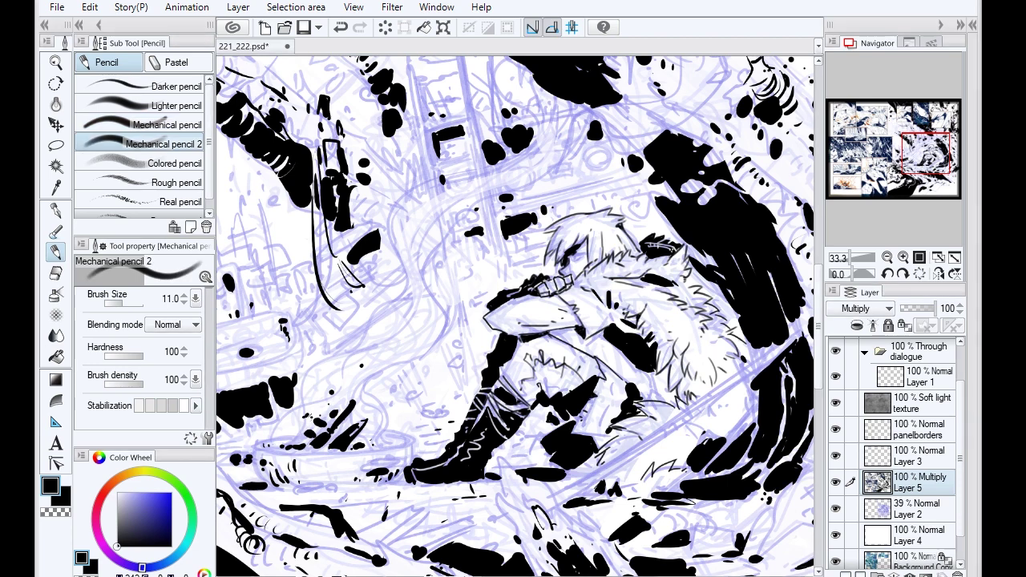
{"action": "key", "text": "comma"}
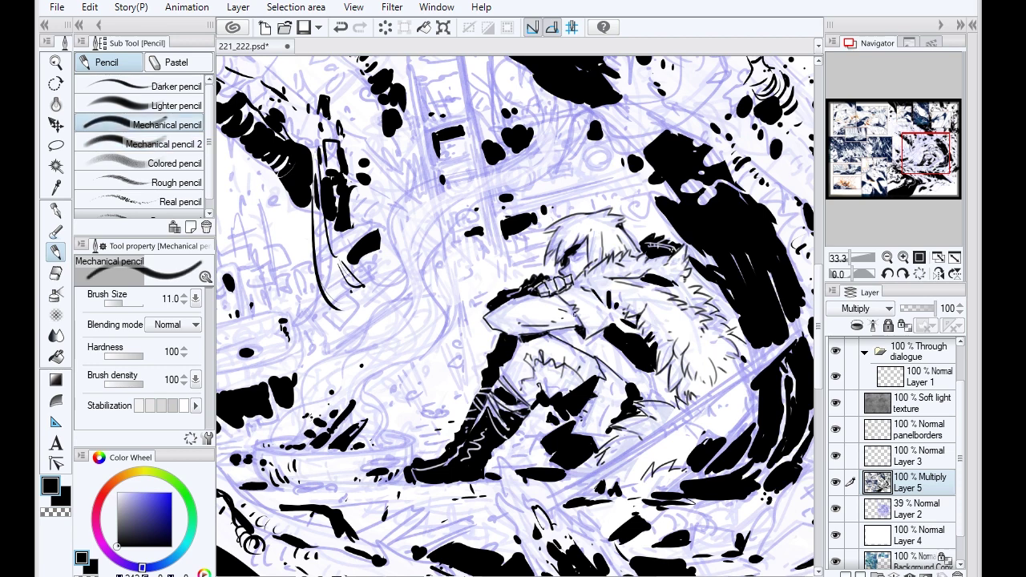
{"action": "key", "text": "p"}
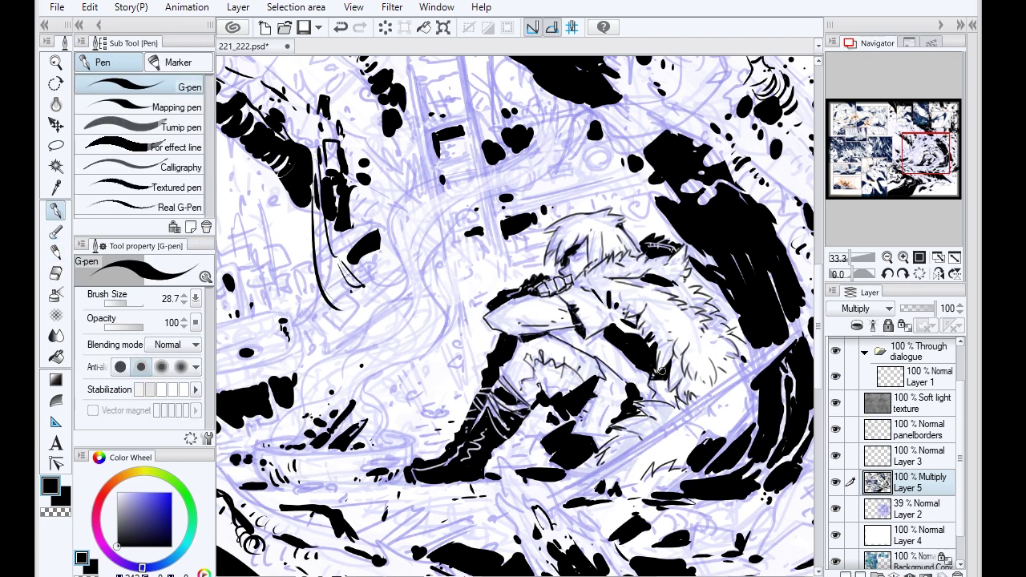
{"action": "key", "text": "p"}
{"action": "key", "text": "period"}
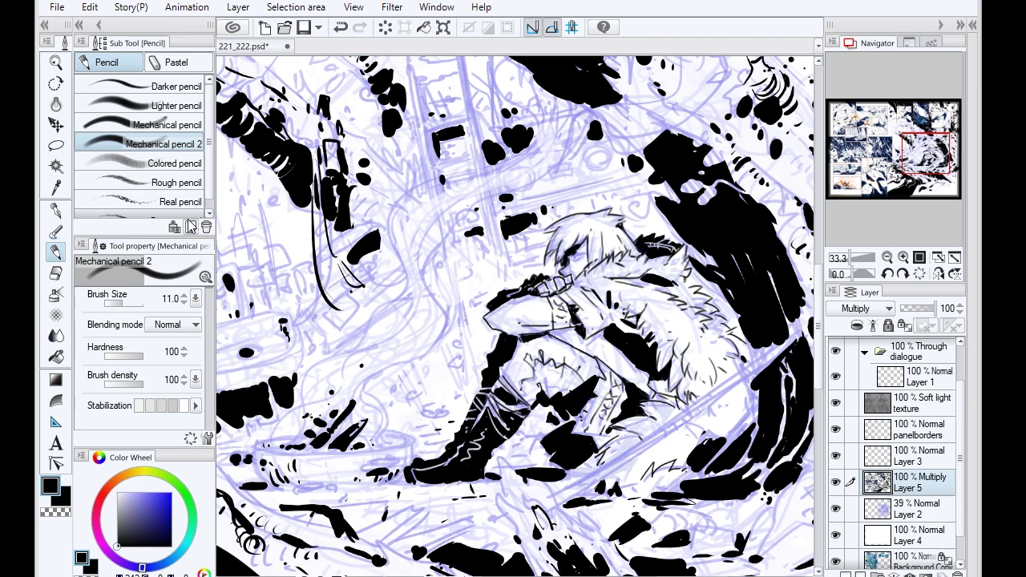
{"action": "key", "text": "p"}
{"action": "key", "text": "p"}
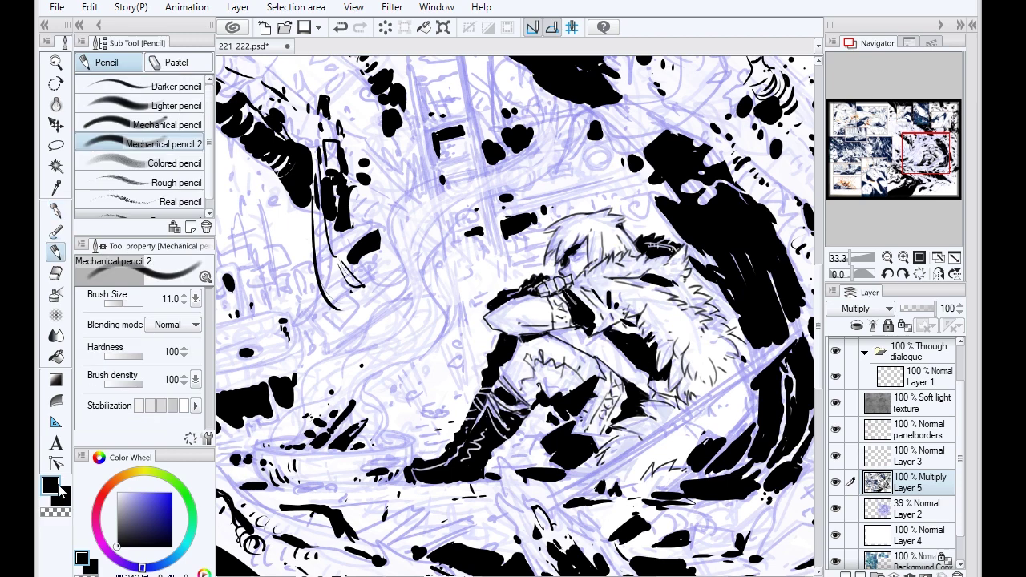
{"action": "key", "text": "p"}
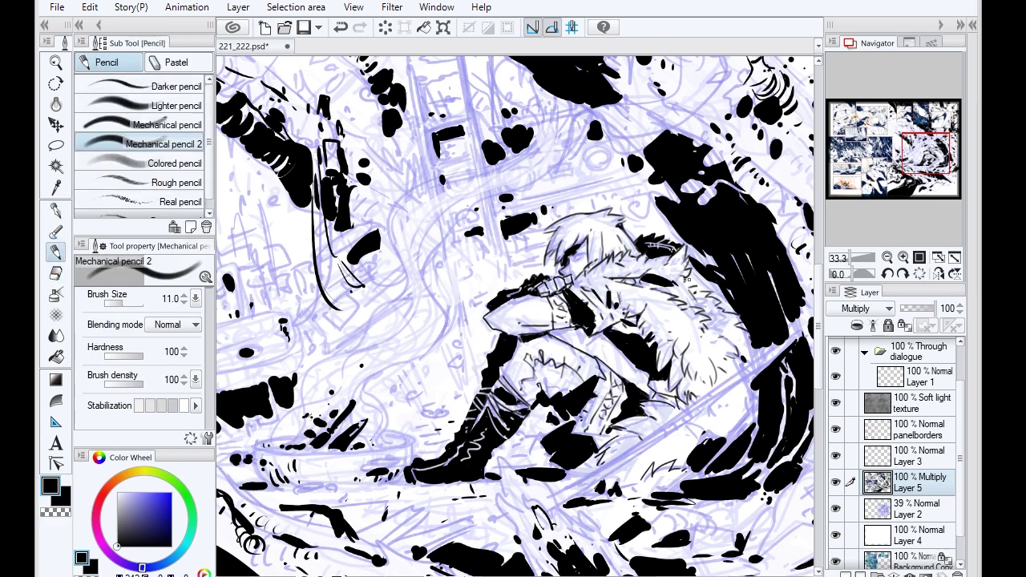
{"action": "key", "text": "p"}
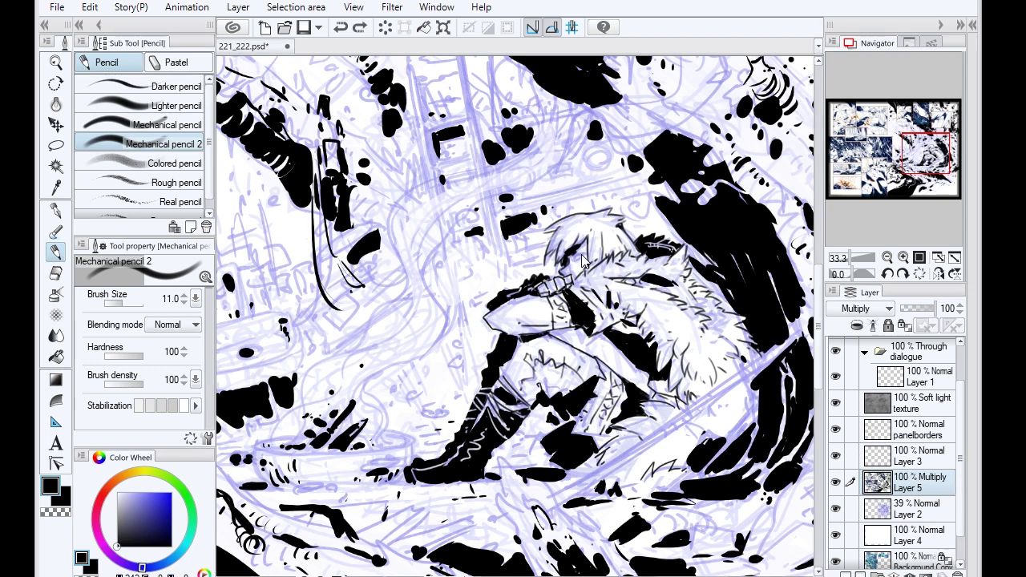
- Draw the sword's two parallel edges at lower right and hatch the clothing below it
{"action": "mouse_move", "coordinate": [560, 497]}
{"action": "left_mouse_down"}
{"action": "mouse_move", "coordinate": [779, 349]}
{"action": "mouse_move", "coordinate": [538, 508]}
{"action": "left_mouse_up"}
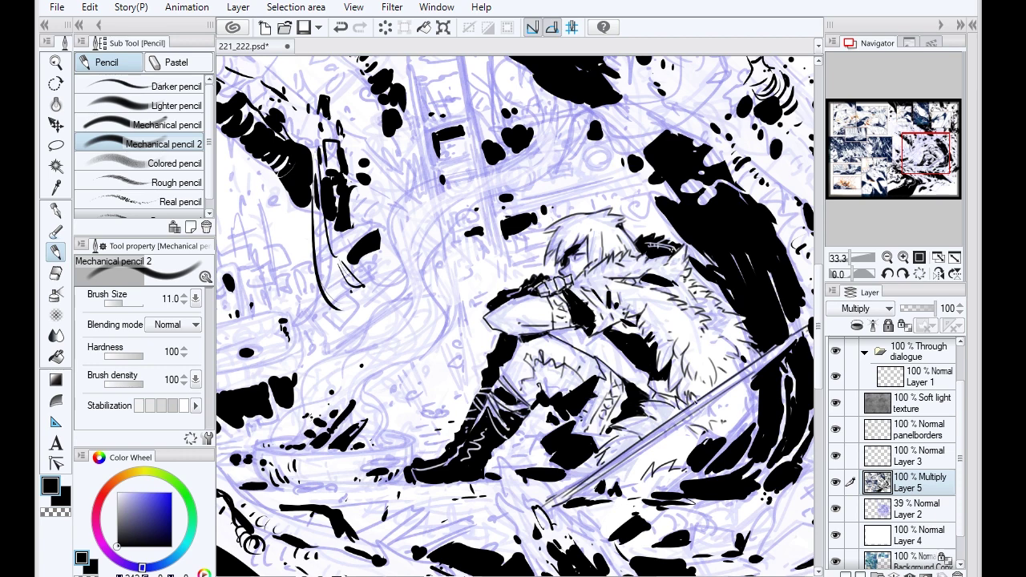
{"action": "key", "text": "p"}
{"action": "key", "text": "p"}
{"action": "left_click_drag", "start_coordinate": [500, 456], "coordinate": [515, 532]}
{"action": "left_click_drag", "start_coordinate": [551, 489], "coordinate": [615, 553]}
{"action": "mouse_move", "coordinate": [513, 486]}
{"action": "left_mouse_down"}
{"action": "mouse_move", "coordinate": [529, 525]}
{"action": "mouse_move", "coordinate": [565, 527]}
{"action": "mouse_move", "coordinate": [601, 552]}
{"action": "left_mouse_up"}
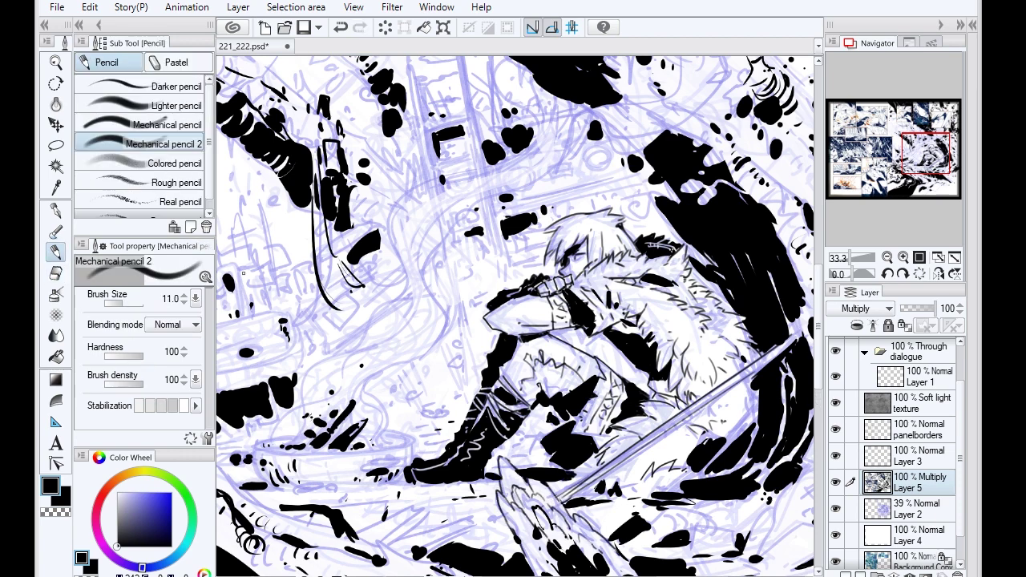
{"action": "key", "text": "p"}
{"action": "key", "text": "p"}
{"action": "key", "text": "p"}
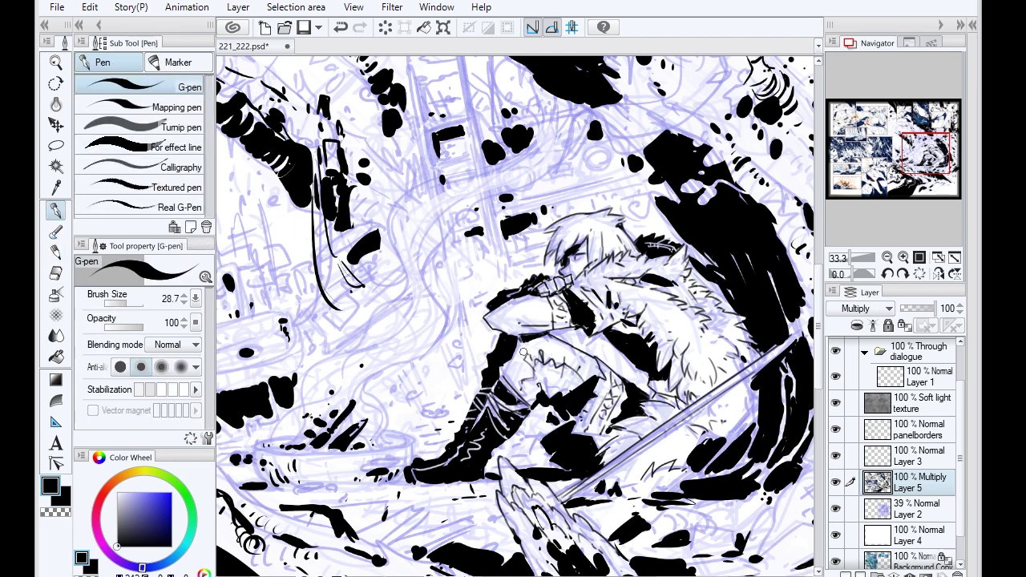
{"action": "key", "text": "p"}
- Draw a bowl at the lower left with steam strokes rising toward the upper right
{"action": "mouse_move", "coordinate": [255, 448]}
{"action": "left_mouse_down"}
{"action": "mouse_move", "coordinate": [261, 481]}
{"action": "mouse_move", "coordinate": [409, 439]}
{"action": "mouse_move", "coordinate": [403, 463]}
{"action": "left_mouse_up"}
{"action": "left_click", "coordinate": [164, 144]}
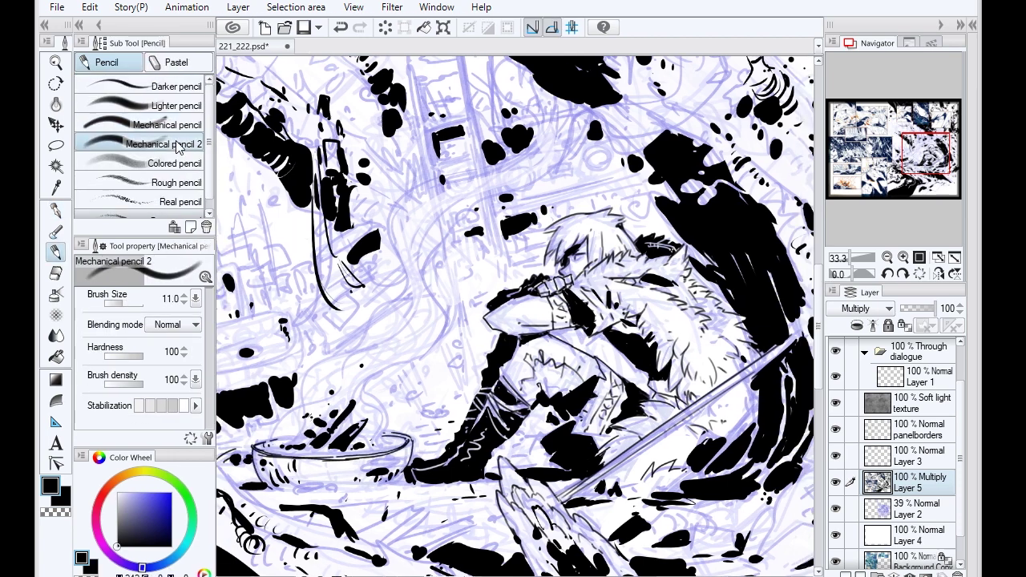
{"action": "left_click_drag", "start_coordinate": [453, 205], "coordinate": [371, 442]}
{"action": "mouse_move", "coordinate": [405, 202]}
{"action": "left_mouse_down"}
{"action": "mouse_move", "coordinate": [279, 434]}
{"action": "mouse_move", "coordinate": [473, 210]}
{"action": "mouse_move", "coordinate": [577, 116]}
{"action": "left_mouse_up"}
{"action": "left_click_drag", "start_coordinate": [397, 200], "coordinate": [532, 89]}
{"action": "left_click_drag", "start_coordinate": [440, 185], "coordinate": [401, 265]}
{"action": "left_click_drag", "start_coordinate": [520, 189], "coordinate": [548, 117]}
- Draw wavy steam lines above the bowl
{"action": "mouse_move", "coordinate": [376, 434]}
{"action": "left_mouse_down"}
{"action": "mouse_move", "coordinate": [359, 366]}
{"action": "mouse_move", "coordinate": [405, 362]}
{"action": "left_mouse_up"}
{"action": "mouse_move", "coordinate": [384, 402]}
{"action": "left_mouse_down"}
{"action": "mouse_move", "coordinate": [434, 328]}
{"action": "mouse_move", "coordinate": [434, 304]}
{"action": "left_mouse_up"}
{"action": "left_click_drag", "start_coordinate": [318, 418], "coordinate": [330, 375]}
{"action": "left_click_drag", "start_coordinate": [287, 429], "coordinate": [290, 412]}
- Add dark marks and dots around the bowl rim
{"action": "left_click_drag", "start_coordinate": [381, 433], "coordinate": [383, 449]}
{"action": "left_click_drag", "start_coordinate": [277, 440], "coordinate": [278, 450]}
{"action": "left_click_drag", "start_coordinate": [365, 445], "coordinate": [367, 454]}
{"action": "left_click_drag", "start_coordinate": [298, 447], "coordinate": [314, 454]}
{"action": "left_click_drag", "start_coordinate": [275, 445], "coordinate": [279, 455]}
{"action": "left_click_drag", "start_coordinate": [322, 411], "coordinate": [366, 444]}
{"action": "left_click_drag", "start_coordinate": [324, 450], "coordinate": [340, 454]}
{"action": "mouse_move", "coordinate": [367, 442]}
{"action": "left_mouse_down"}
{"action": "mouse_move", "coordinate": [379, 453]}
{"action": "mouse_move", "coordinate": [337, 455]}
{"action": "left_mouse_up"}
- Erase a small patch at the bowl rim and add short marks along its right rim
{"action": "key", "text": "c"}
{"action": "left_click_drag", "start_coordinate": [330, 407], "coordinate": [348, 416]}
{"action": "key", "text": "c"}
{"action": "mouse_move", "coordinate": [404, 460]}
{"action": "left_mouse_down"}
{"action": "mouse_move", "coordinate": [373, 468]}
{"action": "mouse_move", "coordinate": [388, 468]}
{"action": "left_mouse_up"}
{"action": "mouse_move", "coordinate": [398, 455]}
{"action": "left_mouse_down"}
{"action": "mouse_move", "coordinate": [374, 463]}
{"action": "mouse_move", "coordinate": [375, 476]}
{"action": "mouse_move", "coordinate": [367, 467]}
{"action": "mouse_move", "coordinate": [399, 457]}
{"action": "left_mouse_up"}
- Refine marks on the bowl's rim and base, add another steam stroke and a dark stroke left of it
{"action": "key", "text": "c"}
{"action": "key", "text": "c"}
{"action": "left_click_drag", "start_coordinate": [343, 478], "coordinate": [329, 482]}
{"action": "left_click_drag", "start_coordinate": [394, 457], "coordinate": [368, 463]}
{"action": "left_click_drag", "start_coordinate": [396, 468], "coordinate": [373, 481]}
{"action": "key", "text": "e"}
{"action": "key", "text": "p"}
{"action": "left_click_drag", "start_coordinate": [423, 269], "coordinate": [446, 324]}
{"action": "key", "text": "c"}
{"action": "key", "text": "c"}
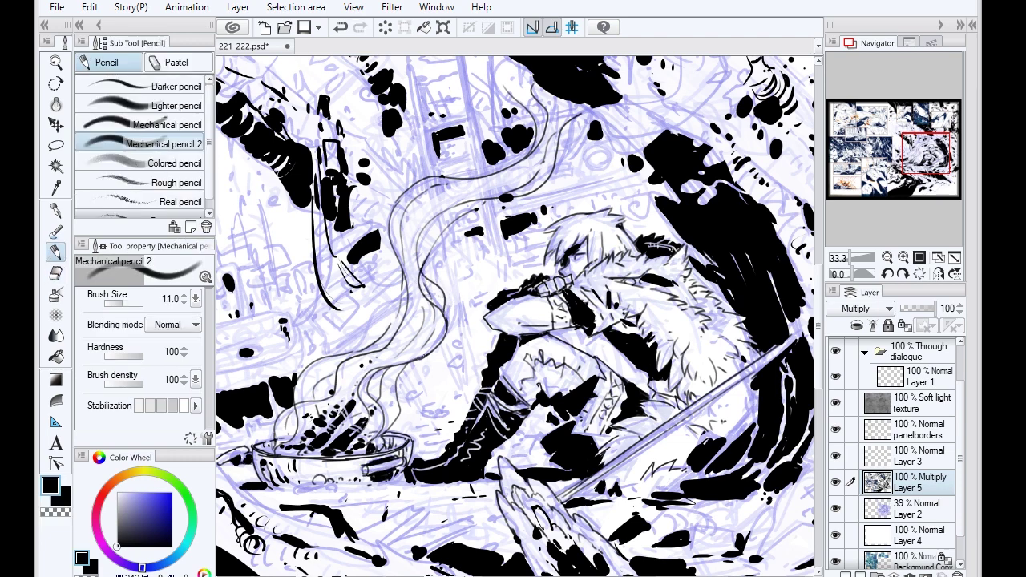
{"action": "left_click_drag", "start_coordinate": [283, 391], "coordinate": [271, 419]}
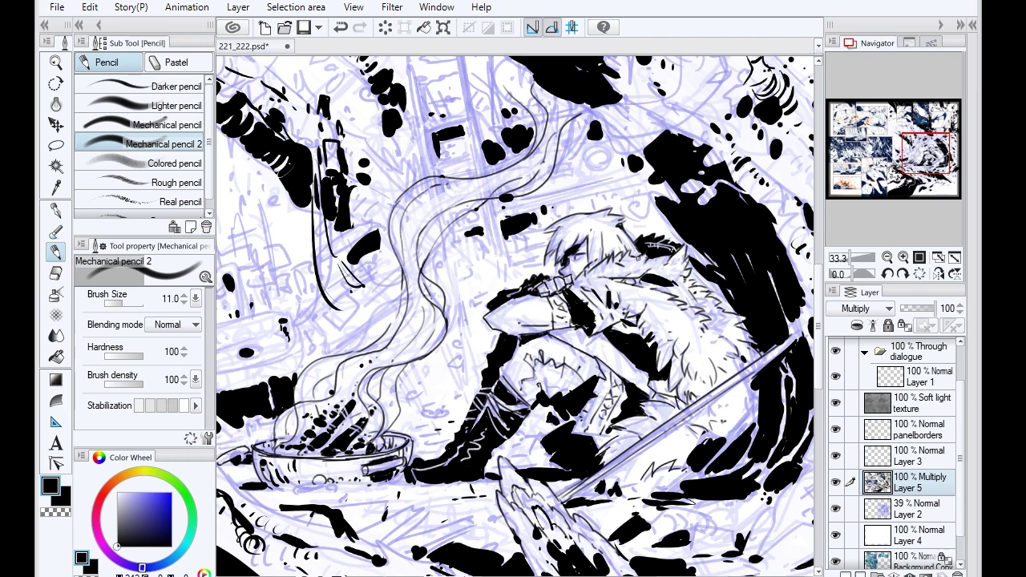
- Add fur strokes on the collar and fur edge, and hatch the shading near the boot
{"action": "left_click_drag", "start_coordinate": [659, 314], "coordinate": [656, 343]}
{"action": "left_click_drag", "start_coordinate": [686, 306], "coordinate": [660, 338]}
{"action": "left_click_drag", "start_coordinate": [673, 461], "coordinate": [659, 472]}
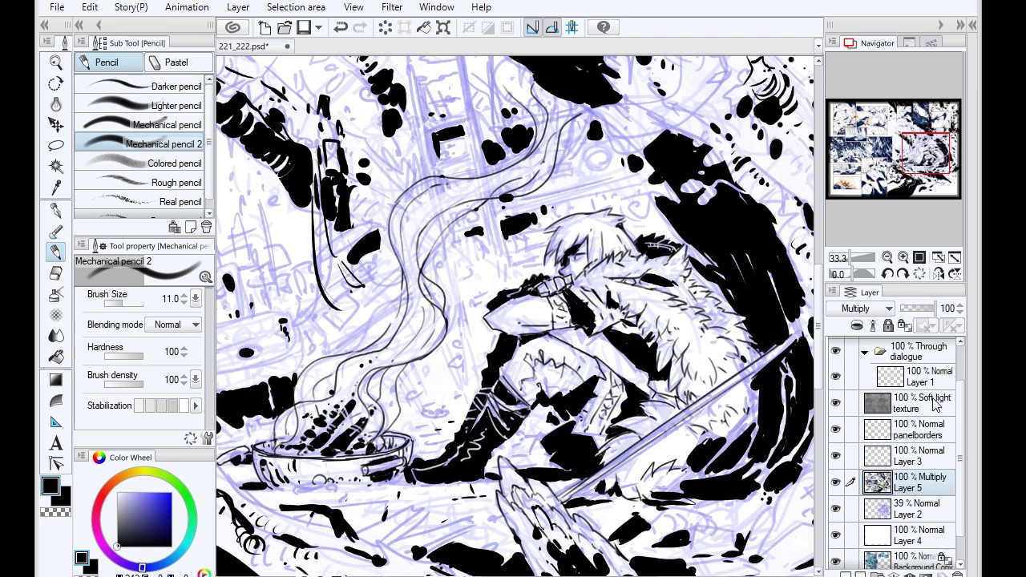
{"action": "left_click_drag", "start_coordinate": [450, 426], "coordinate": [427, 442]}
{"action": "left_click_drag", "start_coordinate": [463, 416], "coordinate": [435, 437]}
- Draw long straight lines above the figure, undoing the last one
{"action": "left_click_drag", "start_coordinate": [445, 241], "coordinate": [471, 385]}
{"action": "left_click_drag", "start_coordinate": [450, 229], "coordinate": [479, 367]}
{"action": "left_click_drag", "start_coordinate": [488, 203], "coordinate": [500, 275]}
{"action": "left_click_drag", "start_coordinate": [409, 74], "coordinate": [431, 180]}
{"action": "left_click_drag", "start_coordinate": [412, 64], "coordinate": [435, 175]}
{"action": "scroll", "coordinate": [481, 200], "scroll_direction": "up", "scroll_amount": 1}
{"action": "key", "text": "ctrl+z"}
- Pencil the ladder's two rails and rungs rising behind the smoke
{"action": "left_click_drag", "start_coordinate": [453, 69], "coordinate": [480, 208]}
{"action": "left_click_drag", "start_coordinate": [458, 66], "coordinate": [484, 184]}
{"action": "left_click_drag", "start_coordinate": [427, 169], "coordinate": [470, 160]}
{"action": "left_click_drag", "start_coordinate": [433, 207], "coordinate": [482, 206]}
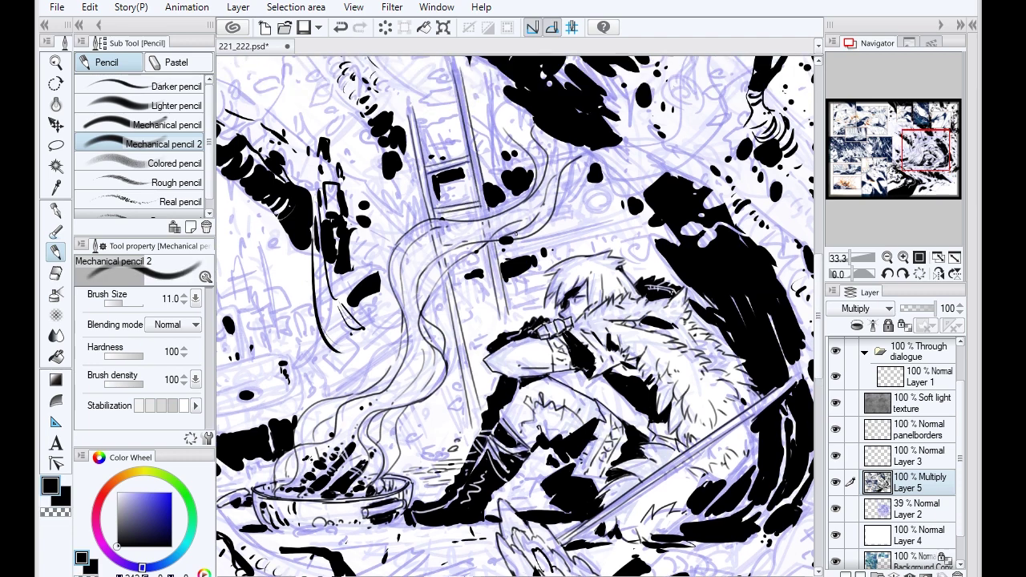
- Ink the upper ladder rungs in black with the G-pen
{"action": "key", "text": "p"}
{"action": "mouse_move", "coordinate": [430, 177]}
{"action": "left_mouse_down"}
{"action": "mouse_move", "coordinate": [463, 167]}
{"action": "mouse_move", "coordinate": [463, 178]}
{"action": "left_mouse_up"}
{"action": "left_click_drag", "start_coordinate": [460, 191], "coordinate": [468, 160]}
{"action": "left_click_drag", "start_coordinate": [450, 164], "coordinate": [473, 159]}
{"action": "key", "text": "p"}
- Sketch the lower rungs and a long diagonal line, inking small strokes near them
{"action": "left_click_drag", "start_coordinate": [466, 335], "coordinate": [498, 335]}
{"action": "left_click_drag", "start_coordinate": [510, 249], "coordinate": [635, 220]}
{"action": "mouse_move", "coordinate": [475, 293]}
{"action": "left_mouse_down"}
{"action": "mouse_move", "coordinate": [509, 289]}
{"action": "mouse_move", "coordinate": [508, 301]}
{"action": "mouse_move", "coordinate": [505, 254]}
{"action": "left_mouse_up"}
{"action": "key", "text": "p"}
{"action": "left_click_drag", "start_coordinate": [546, 256], "coordinate": [577, 239]}
{"action": "left_click_drag", "start_coordinate": [431, 198], "coordinate": [443, 191]}
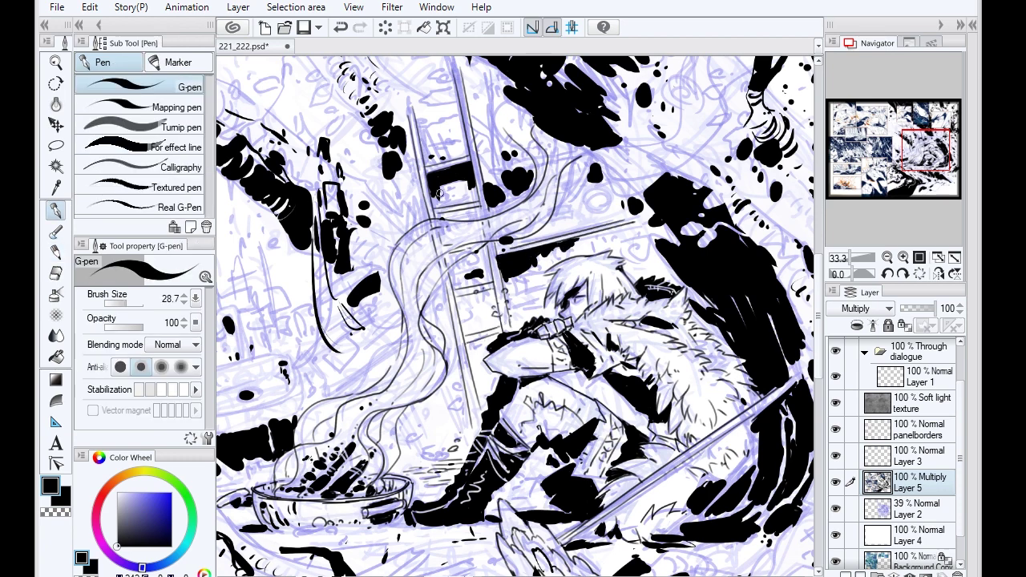
{"action": "key", "text": "p"}
- Add small dark pencil strokes around the ladder and the diagonal line
{"action": "left_click_drag", "start_coordinate": [463, 274], "coordinate": [479, 260]}
{"action": "left_click_drag", "start_coordinate": [482, 282], "coordinate": [488, 272]}
{"action": "left_click_drag", "start_coordinate": [509, 312], "coordinate": [538, 301]}
{"action": "left_click_drag", "start_coordinate": [506, 289], "coordinate": [518, 276]}
{"action": "left_click_drag", "start_coordinate": [481, 308], "coordinate": [495, 298]}
{"action": "left_click_drag", "start_coordinate": [545, 237], "coordinate": [561, 229]}
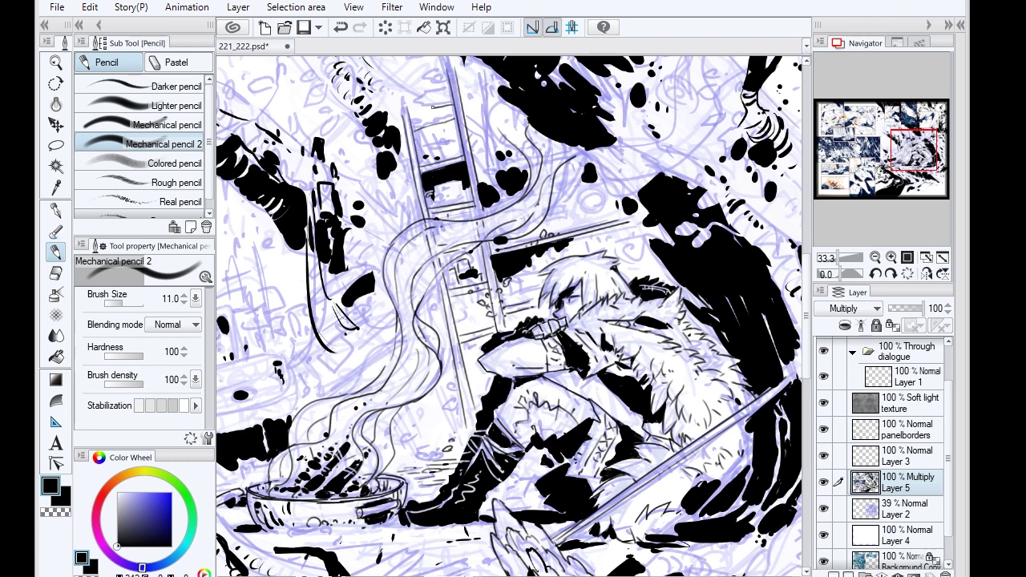
- Darken the ladder's left rail and add dark strokes across it
{"action": "left_click_drag", "start_coordinate": [446, 72], "coordinate": [412, 108]}
{"action": "left_click_drag", "start_coordinate": [401, 100], "coordinate": [405, 115]}
{"action": "mouse_move", "coordinate": [483, 172]}
{"action": "left_mouse_down"}
{"action": "mouse_move", "coordinate": [519, 162]}
{"action": "mouse_move", "coordinate": [473, 145]}
{"action": "left_mouse_up"}
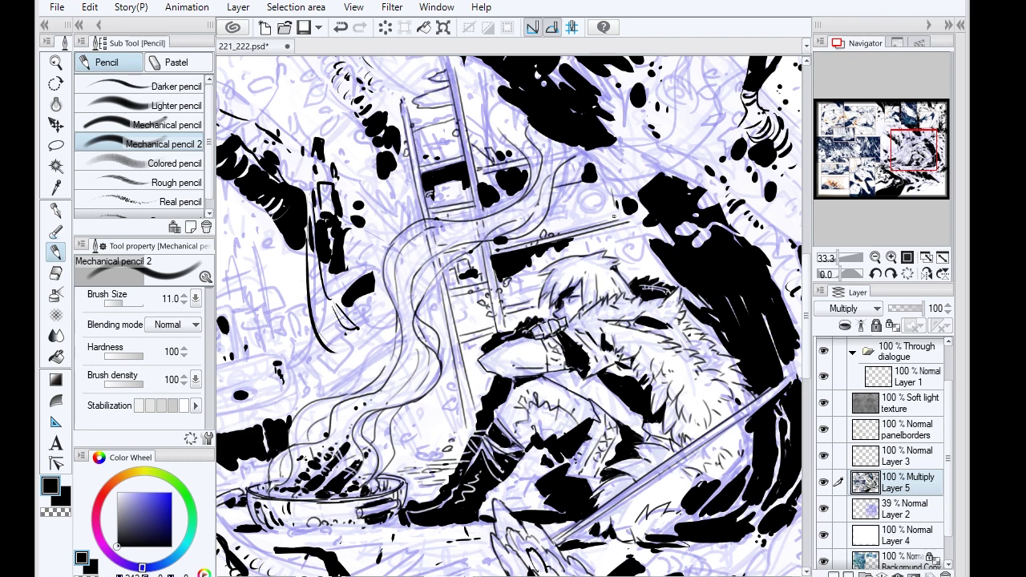
{"action": "key", "text": "p"}
{"action": "key", "text": "p"}
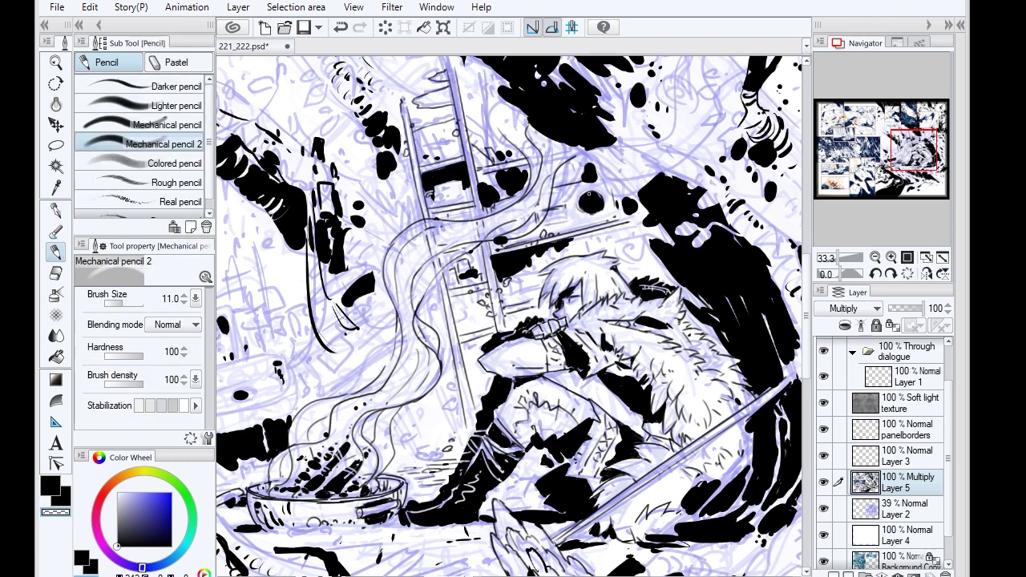
- In black, sketch the round grille right of the ladder with long curves above it
{"action": "left_click", "coordinate": [48, 492]}
{"action": "mouse_move", "coordinate": [563, 204]}
{"action": "left_mouse_down"}
{"action": "mouse_move", "coordinate": [542, 229]}
{"action": "mouse_move", "coordinate": [553, 198]}
{"action": "left_mouse_up"}
{"action": "left_click_drag", "start_coordinate": [577, 194], "coordinate": [612, 218]}
{"action": "left_click_drag", "start_coordinate": [689, 149], "coordinate": [609, 57]}
{"action": "left_click_drag", "start_coordinate": [593, 173], "coordinate": [729, 80]}
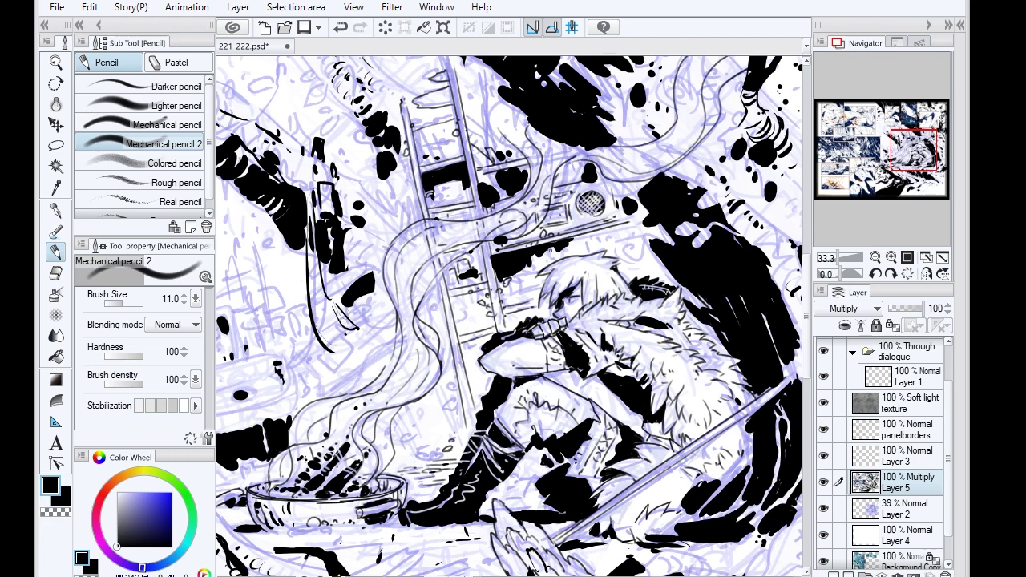
{"action": "key", "text": "c"}
{"action": "key", "text": "c"}
{"action": "key", "text": "c"}
{"action": "key", "text": "c"}
{"action": "key", "text": "p"}
- Ink black strokes on the ladder and fill the small device with dark ink
{"action": "mouse_move", "coordinate": [407, 119]}
{"action": "left_mouse_down"}
{"action": "mouse_move", "coordinate": [425, 166]}
{"action": "mouse_move", "coordinate": [453, 107]}
{"action": "mouse_move", "coordinate": [447, 82]}
{"action": "left_mouse_up"}
{"action": "key", "text": "p"}
{"action": "left_click_drag", "start_coordinate": [325, 188], "coordinate": [327, 208]}
{"action": "key", "text": "p"}
{"action": "key", "text": "p"}
{"action": "left_click_drag", "start_coordinate": [343, 313], "coordinate": [319, 161]}
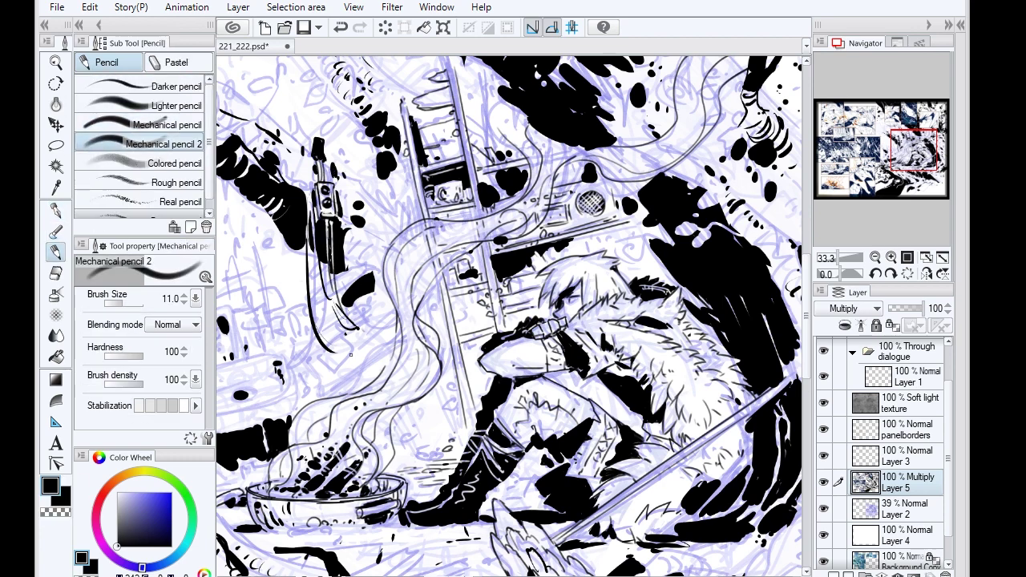
- Outline a box shape left of the ladder, mark around the device, and redraw a small loop
{"action": "left_click_drag", "start_coordinate": [385, 353], "coordinate": [309, 397]}
{"action": "left_click_drag", "start_coordinate": [389, 324], "coordinate": [288, 364]}
{"action": "left_click_drag", "start_coordinate": [357, 367], "coordinate": [393, 329]}
{"action": "left_click_drag", "start_coordinate": [291, 344], "coordinate": [364, 268]}
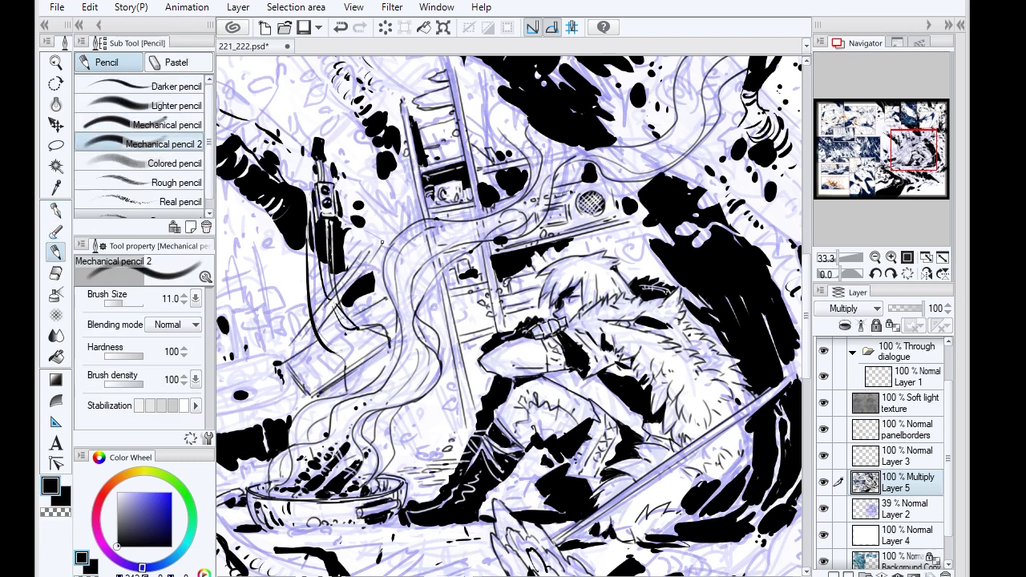
{"action": "left_click_drag", "start_coordinate": [395, 178], "coordinate": [348, 240]}
{"action": "key", "text": "ctrl+z"}
{"action": "left_click_drag", "start_coordinate": [512, 214], "coordinate": [506, 227]}
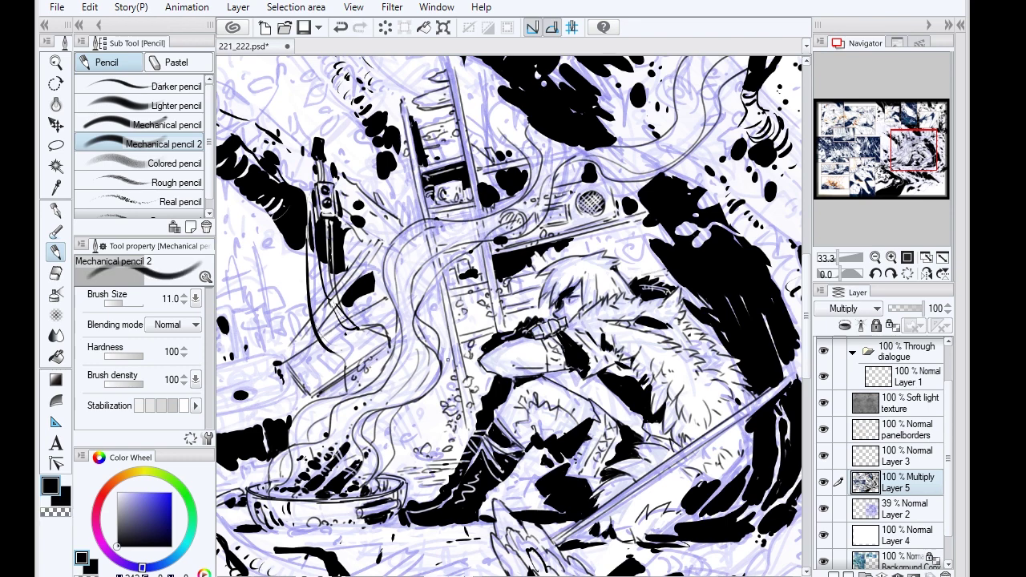
- Add pencil lines near the figure's leg, on the box, the device and the left side
{"action": "left_click_drag", "start_coordinate": [401, 423], "coordinate": [421, 437]}
{"action": "left_click_drag", "start_coordinate": [395, 356], "coordinate": [392, 402]}
{"action": "left_click_drag", "start_coordinate": [399, 412], "coordinate": [417, 451]}
{"action": "left_click_drag", "start_coordinate": [333, 343], "coordinate": [319, 372]}
{"action": "left_click_drag", "start_coordinate": [314, 253], "coordinate": [312, 328]}
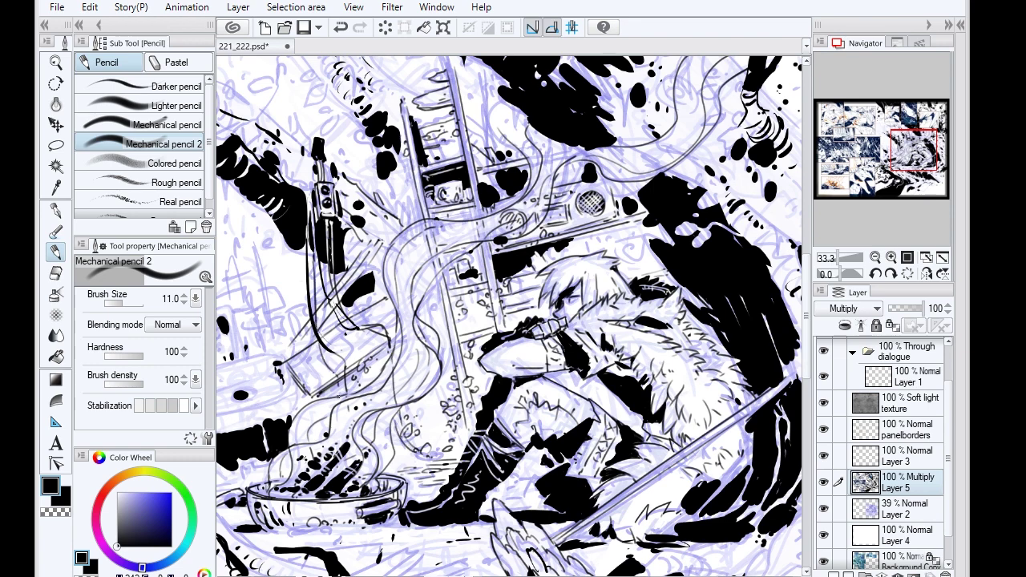
{"action": "left_click_drag", "start_coordinate": [305, 143], "coordinate": [286, 194]}
{"action": "left_click_drag", "start_coordinate": [303, 229], "coordinate": [275, 283]}
- Erase small strokes near the ladder with the transparent colour and try other pencil types
{"action": "key", "text": "c"}
{"action": "key", "text": "c"}
{"action": "left_click_drag", "start_coordinate": [439, 373], "coordinate": [434, 382]}
{"action": "left_click_drag", "start_coordinate": [433, 279], "coordinate": [428, 298]}
{"action": "key", "text": "comma"}
{"action": "key", "text": "period"}
{"action": "key", "text": "comma"}
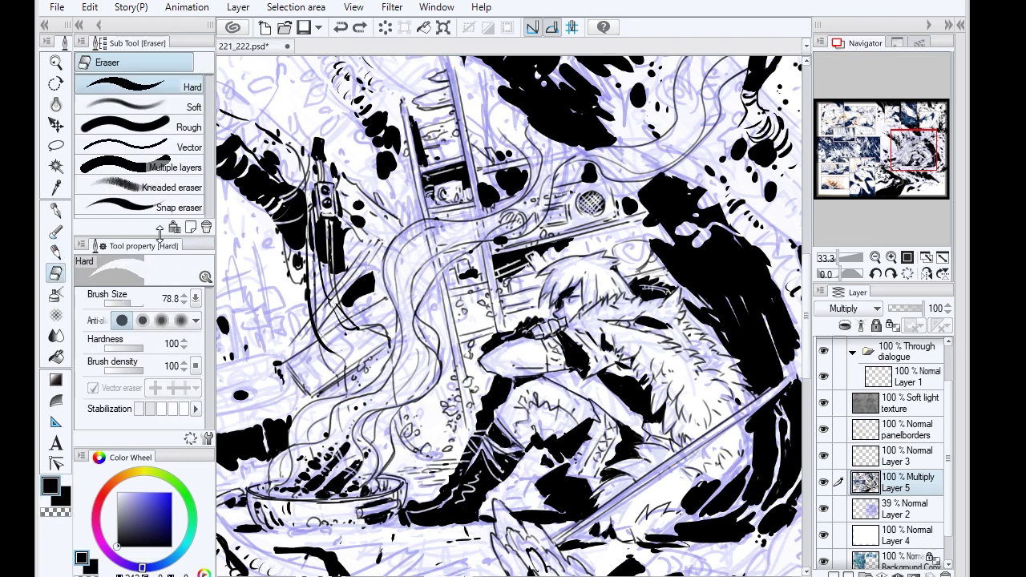
- Switch between the G-pen, sketch pencil and transparent colour, ending on the sketch pencil
{"action": "key", "text": "p"}
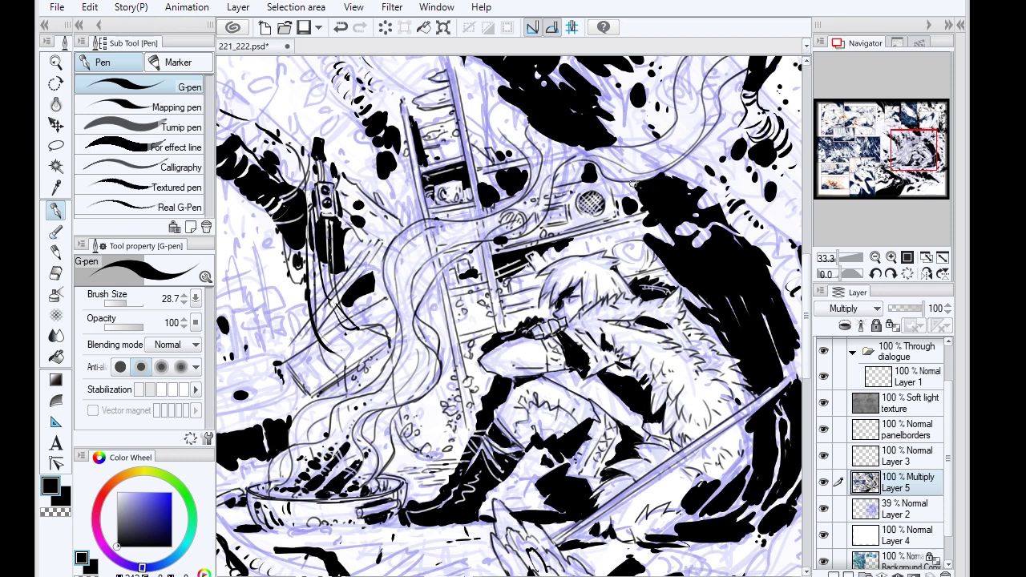
{"action": "key", "text": "p"}
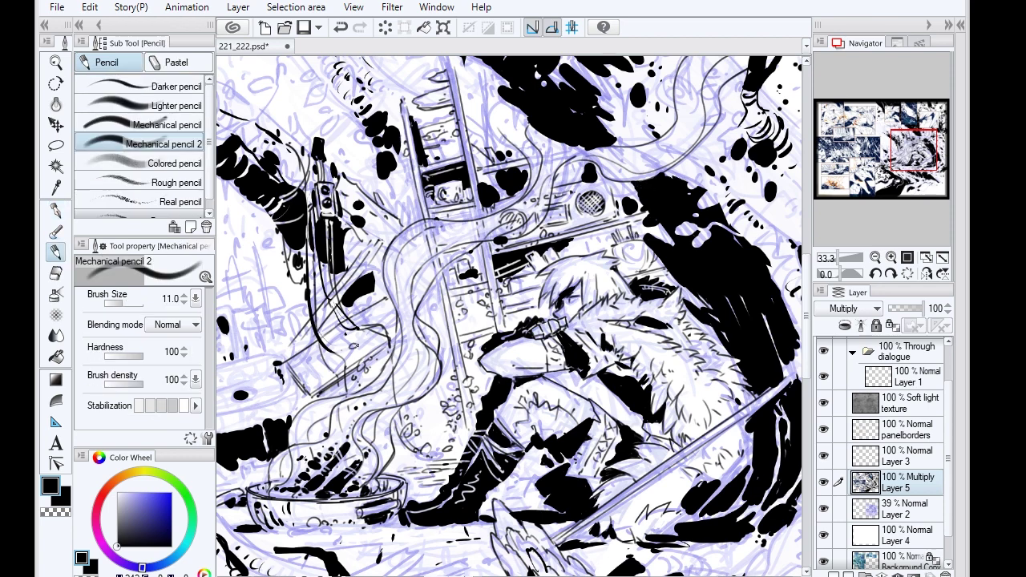
{"action": "key", "text": "p"}
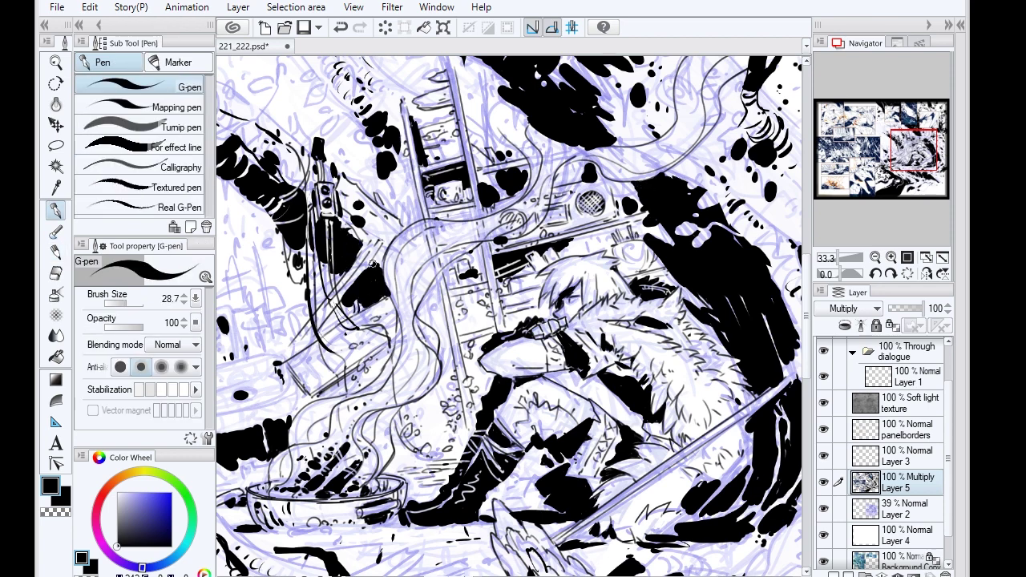
{"action": "key", "text": "p"}
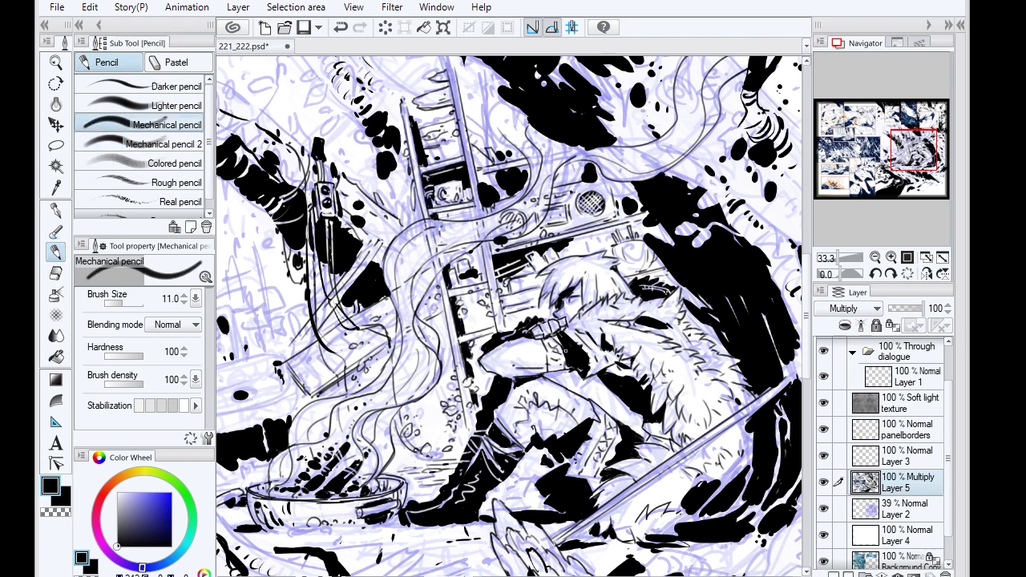
{"action": "key", "text": "c"}
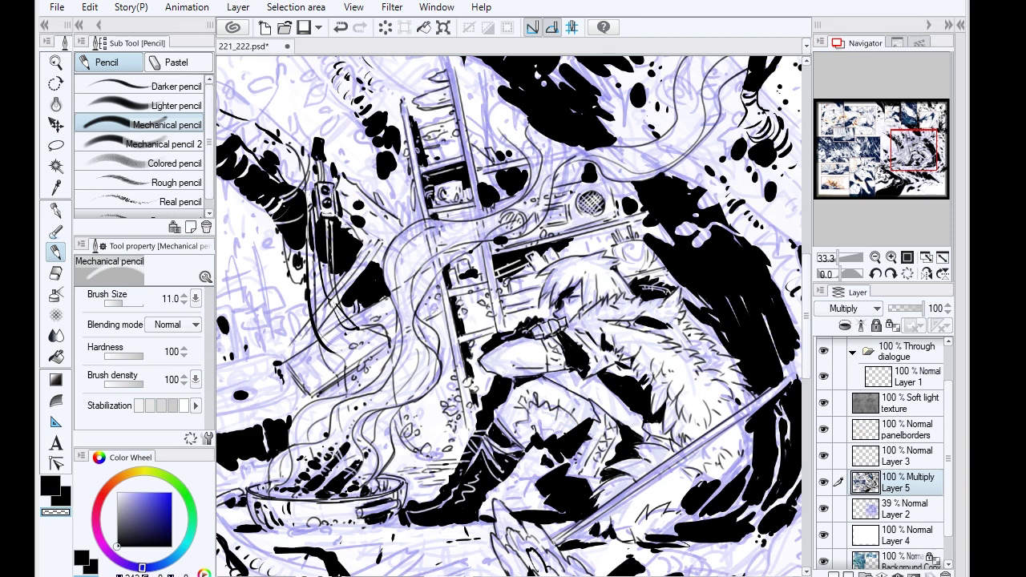
{"action": "key", "text": "."}
- Finish toggling pen, pencil and eraser settings, then save 221_222.psd
{"action": "key", "text": "p"}
{"action": "key", "text": "p"}
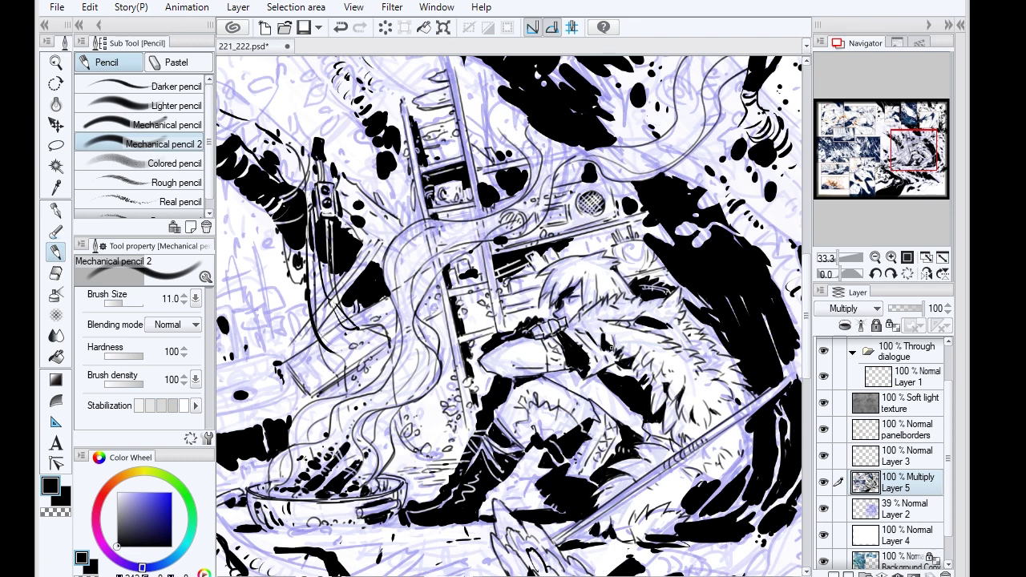
{"action": "key", "text": "p"}
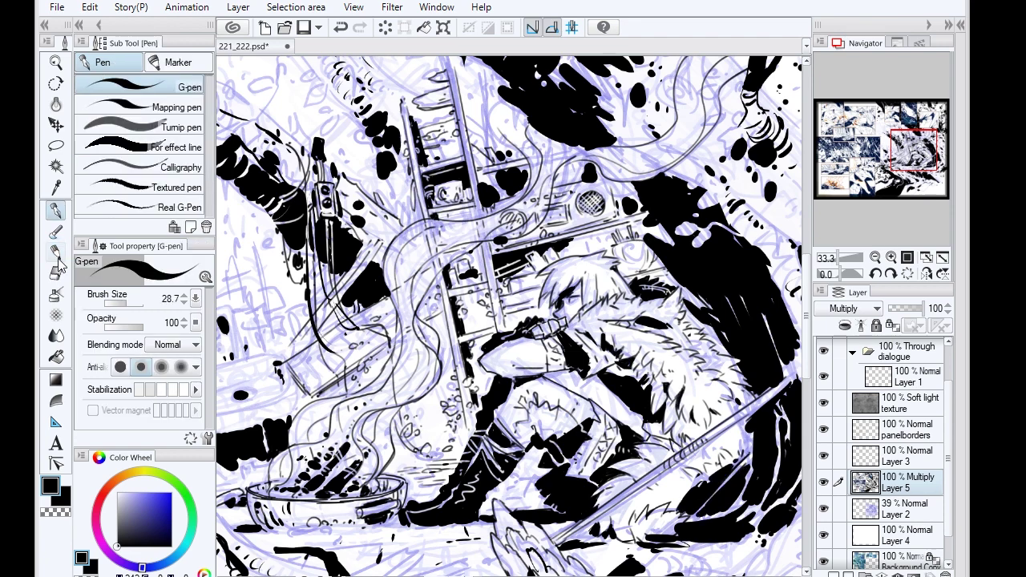
{"action": "key", "text": "p"}
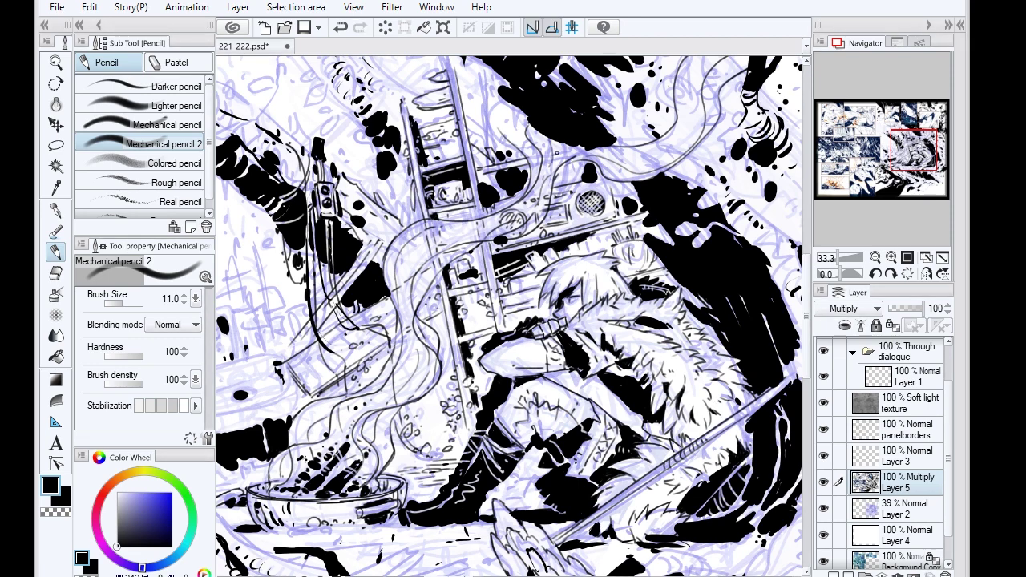
{"action": "key", "text": "p"}
{"action": "key", "text": "p"}
{"action": "key", "text": "p"}
{"action": "key", "text": "p"}
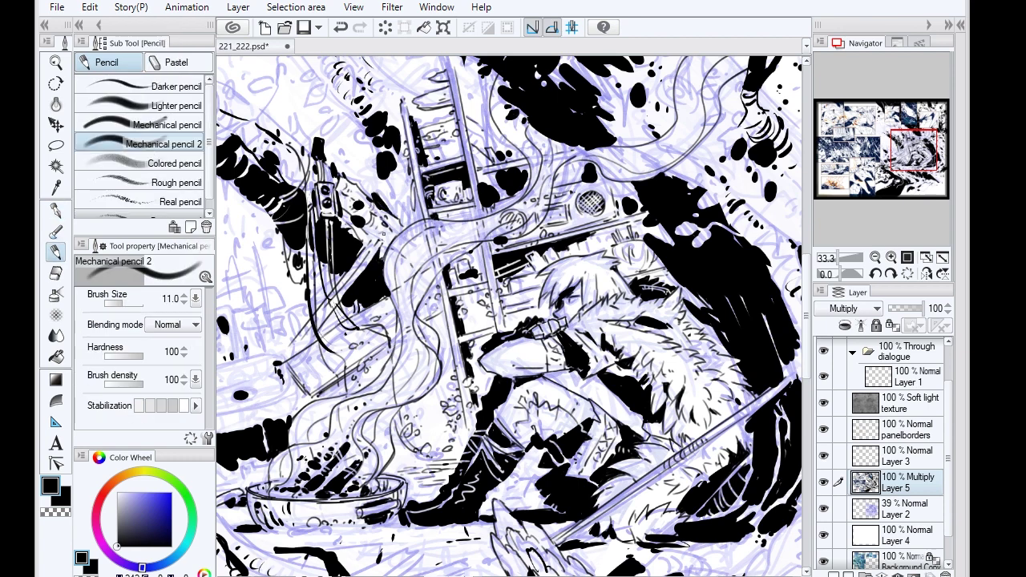
{"action": "key", "text": "c"}
{"action": "key", "text": "c"}
{"action": "key", "text": "c"}
{"action": "key", "text": "c"}
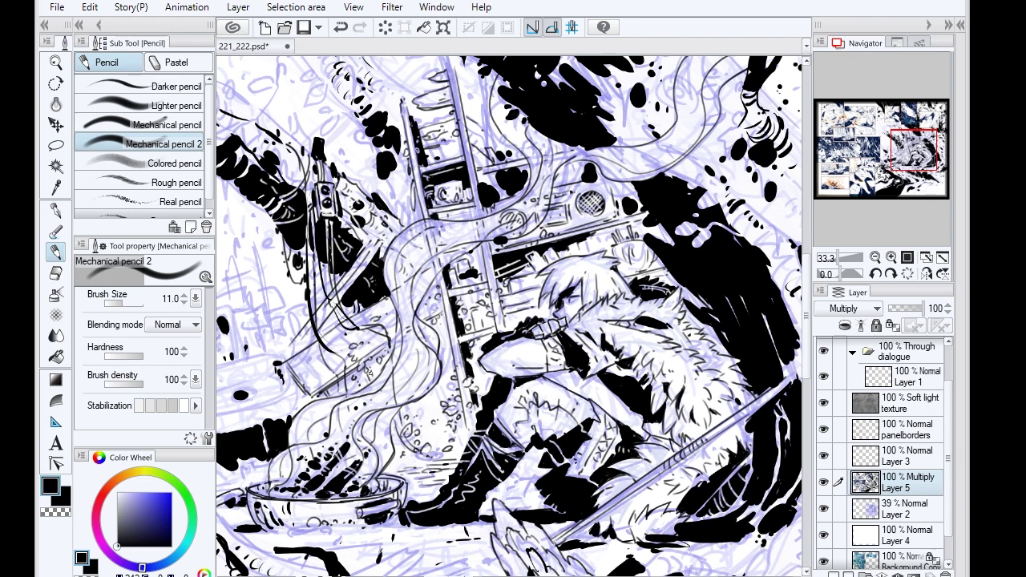
{"action": "key", "text": "comma"}
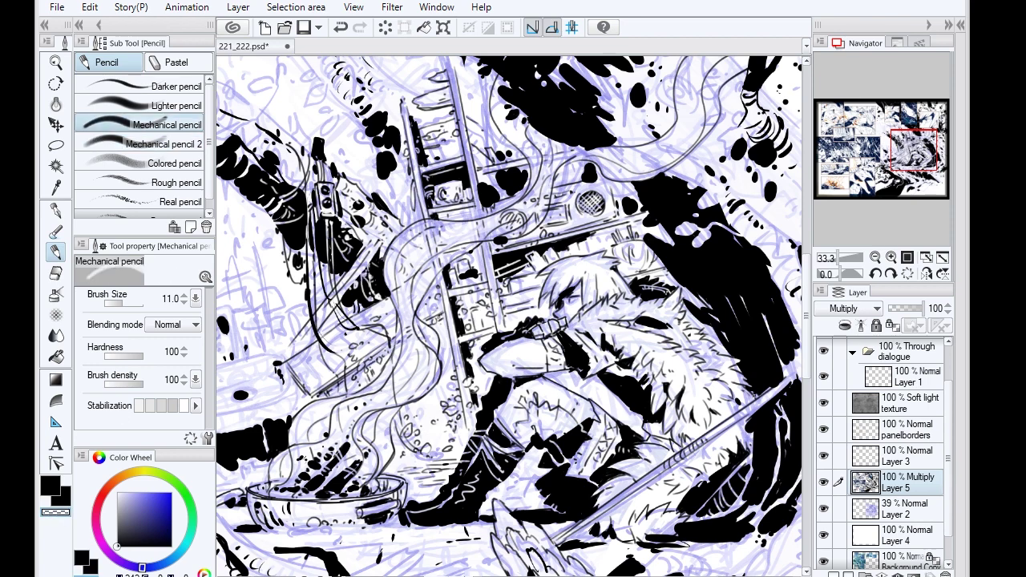
{"action": "key", "text": "period"}
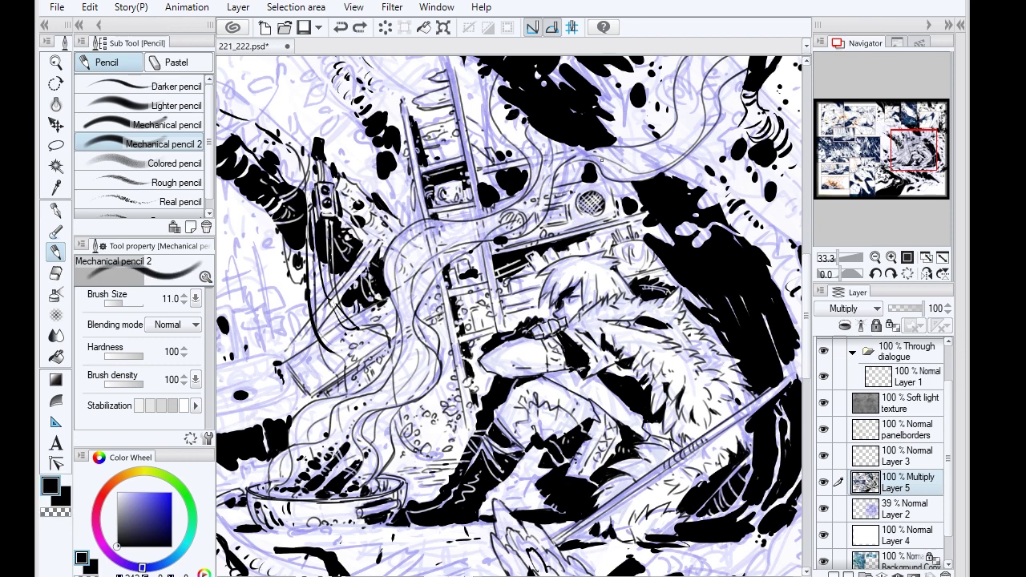
{"action": "key", "text": "ctrl+s"}
- Ink pencil strokes and a hook shape on the left buildings
{"action": "left_click_drag", "start_coordinate": [903, 152], "coordinate": [892, 161]}
{"action": "left_click_drag", "start_coordinate": [258, 209], "coordinate": [304, 273]}
{"action": "mouse_move", "coordinate": [369, 258]}
{"action": "left_mouse_down"}
{"action": "mouse_move", "coordinate": [375, 232]}
{"action": "mouse_move", "coordinate": [405, 272]}
{"action": "left_mouse_up"}
{"action": "mouse_move", "coordinate": [340, 203]}
{"action": "left_mouse_down"}
{"action": "mouse_move", "coordinate": [365, 233]}
{"action": "mouse_move", "coordinate": [336, 229]}
{"action": "left_mouse_up"}
{"action": "mouse_move", "coordinate": [285, 265]}
{"action": "left_mouse_down"}
{"action": "mouse_move", "coordinate": [313, 279]}
{"action": "mouse_move", "coordinate": [331, 274]}
{"action": "left_mouse_up"}
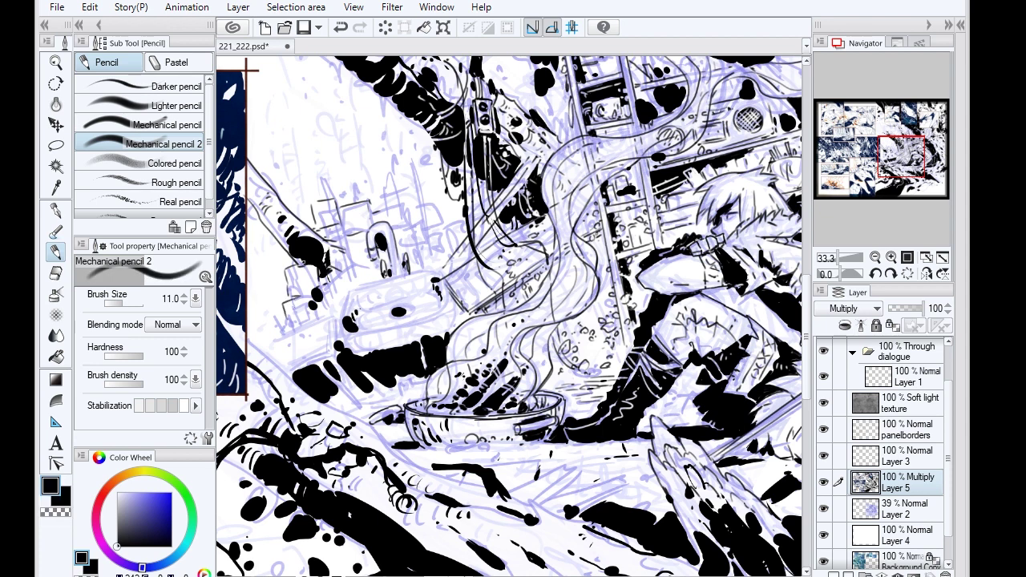
- Add pencil strokes to the building tops and the lower-left area
{"action": "mouse_move", "coordinate": [353, 201]}
{"action": "left_mouse_down"}
{"action": "mouse_move", "coordinate": [363, 182]}
{"action": "mouse_move", "coordinate": [324, 179]}
{"action": "left_mouse_up"}
{"action": "left_click_drag", "start_coordinate": [332, 361], "coordinate": [330, 322]}
{"action": "left_click_drag", "start_coordinate": [249, 383], "coordinate": [295, 341]}
{"action": "mouse_move", "coordinate": [264, 342]}
{"action": "left_mouse_down"}
{"action": "mouse_move", "coordinate": [316, 324]}
{"action": "mouse_move", "coordinate": [284, 325]}
{"action": "left_mouse_up"}
{"action": "left_click_drag", "start_coordinate": [258, 322], "coordinate": [285, 311]}
- Add pencil strokes detailing the central buildings
{"action": "mouse_move", "coordinate": [404, 247]}
{"action": "left_mouse_down"}
{"action": "mouse_move", "coordinate": [428, 226]}
{"action": "mouse_move", "coordinate": [420, 221]}
{"action": "left_mouse_up"}
{"action": "left_click_drag", "start_coordinate": [368, 200], "coordinate": [391, 178]}
{"action": "left_click_drag", "start_coordinate": [399, 205], "coordinate": [410, 192]}
{"action": "left_click_drag", "start_coordinate": [382, 173], "coordinate": [380, 158]}
- Ink and fill the black blob beside the left building, outlining it and its base
{"action": "mouse_move", "coordinate": [319, 226]}
{"action": "left_mouse_down"}
{"action": "mouse_move", "coordinate": [341, 220]}
{"action": "mouse_move", "coordinate": [359, 235]}
{"action": "mouse_move", "coordinate": [324, 242]}
{"action": "left_mouse_up"}
{"action": "left_click_drag", "start_coordinate": [319, 244], "coordinate": [298, 236]}
{"action": "left_click_drag", "start_coordinate": [288, 247], "coordinate": [287, 253]}
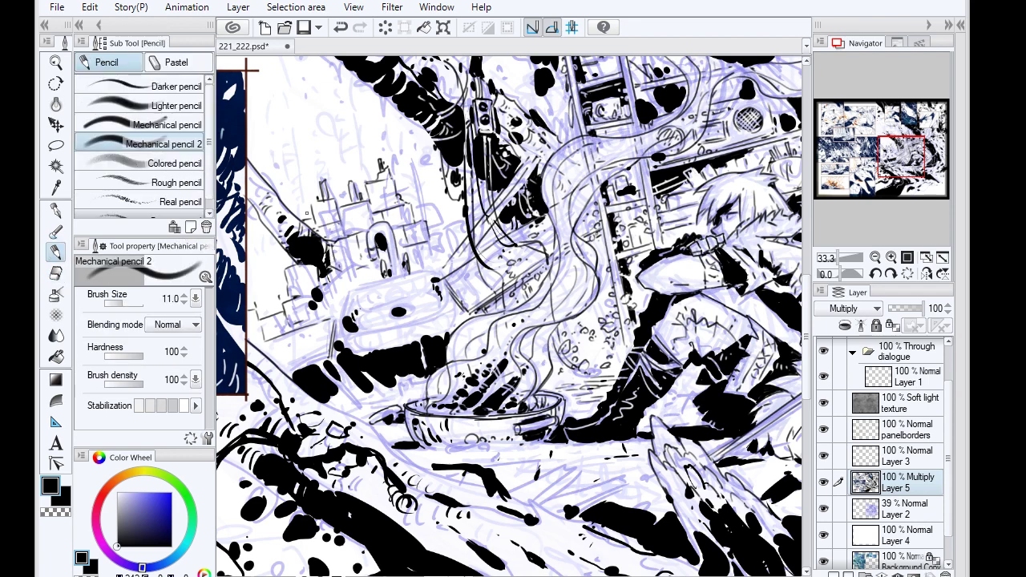
{"action": "left_click_drag", "start_coordinate": [306, 213], "coordinate": [272, 169]}
{"action": "left_click_drag", "start_coordinate": [250, 266], "coordinate": [285, 277]}
- Add short pencil strokes to the left of and around the castle
{"action": "left_click_drag", "start_coordinate": [282, 269], "coordinate": [295, 263]}
{"action": "mouse_move", "coordinate": [294, 221]}
{"action": "left_mouse_down"}
{"action": "mouse_move", "coordinate": [306, 205]}
{"action": "mouse_move", "coordinate": [351, 202]}
{"action": "left_mouse_up"}
{"action": "left_click_drag", "start_coordinate": [345, 236], "coordinate": [359, 226]}
{"action": "left_click_drag", "start_coordinate": [301, 218], "coordinate": [312, 197]}
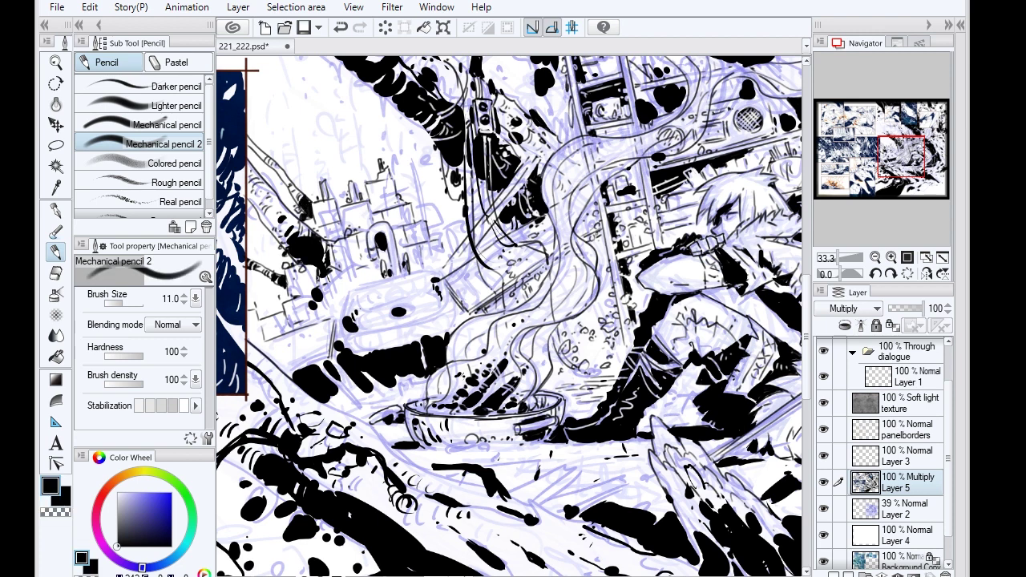
- Add short dark strokes along the castle's right side
{"action": "left_click_drag", "start_coordinate": [445, 229], "coordinate": [466, 252]}
{"action": "left_click_drag", "start_coordinate": [447, 185], "coordinate": [469, 210]}
{"action": "left_click_drag", "start_coordinate": [450, 222], "coordinate": [450, 232]}
{"action": "left_click_drag", "start_coordinate": [417, 172], "coordinate": [421, 221]}
{"action": "left_click_drag", "start_coordinate": [415, 184], "coordinate": [416, 208]}
{"action": "left_click_drag", "start_coordinate": [427, 221], "coordinate": [434, 239]}
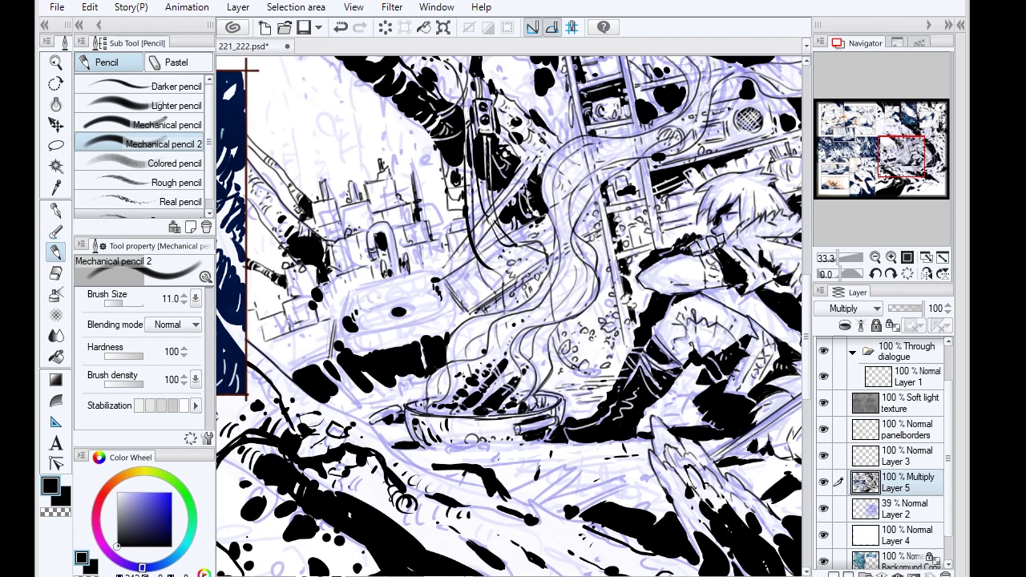
- Ink solid black G-pen strokes around the castle
{"action": "key", "text": "p"}
{"action": "left_click_drag", "start_coordinate": [268, 250], "coordinate": [250, 271]}
{"action": "left_click_drag", "start_coordinate": [264, 227], "coordinate": [256, 237]}
{"action": "left_click_drag", "start_coordinate": [417, 187], "coordinate": [404, 203]}
{"action": "key", "text": "p"}
- Add pencil lines around the castle, near the steps, and vertical lines on the castle wall
{"action": "left_click_drag", "start_coordinate": [429, 272], "coordinate": [358, 289]}
{"action": "left_click_drag", "start_coordinate": [323, 359], "coordinate": [285, 370]}
{"action": "left_click_drag", "start_coordinate": [423, 301], "coordinate": [408, 313]}
{"action": "left_click_drag", "start_coordinate": [394, 317], "coordinate": [367, 327]}
{"action": "mouse_move", "coordinate": [352, 226]}
{"action": "left_mouse_down"}
{"action": "mouse_move", "coordinate": [347, 268]}
{"action": "mouse_move", "coordinate": [357, 257]}
{"action": "left_mouse_up"}
{"action": "left_click_drag", "start_coordinate": [342, 221], "coordinate": [345, 248]}
{"action": "left_click_drag", "start_coordinate": [338, 323], "coordinate": [340, 341]}
- Add more pencil strokes near the steps and line the top edge of the box
{"action": "key", "text": "p"}
{"action": "mouse_move", "coordinate": [407, 323]}
{"action": "left_mouse_down"}
{"action": "mouse_move", "coordinate": [410, 345]}
{"action": "mouse_move", "coordinate": [388, 381]}
{"action": "left_mouse_up"}
{"action": "key", "text": "p"}
{"action": "left_click_drag", "start_coordinate": [340, 330], "coordinate": [376, 335]}
{"action": "left_click_drag", "start_coordinate": [409, 319], "coordinate": [405, 325]}
{"action": "left_click_drag", "start_coordinate": [364, 298], "coordinate": [356, 309]}
{"action": "left_click_drag", "start_coordinate": [435, 275], "coordinate": [369, 289]}
{"action": "left_click_drag", "start_coordinate": [368, 289], "coordinate": [351, 295]}
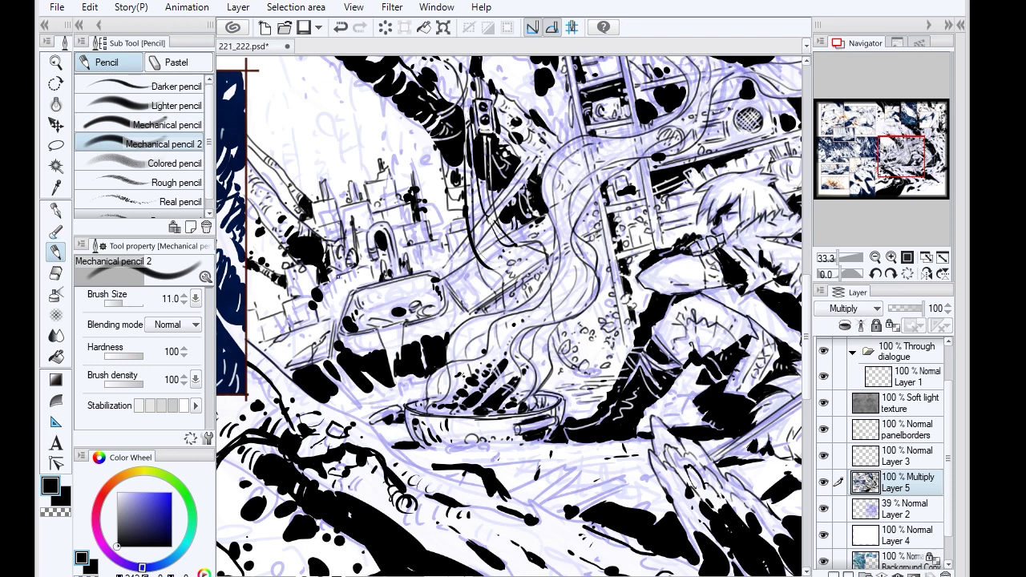
- Fill black ink below the steps with the G-pen
{"action": "key", "text": "p"}
{"action": "key", "text": "p"}
- Cut white lines into the black ink near the steps using the transparent colour
{"action": "key", "text": "p"}
{"action": "left_click_drag", "start_coordinate": [321, 358], "coordinate": [390, 402]}
{"action": "left_click_drag", "start_coordinate": [316, 339], "coordinate": [335, 364]}
{"action": "left_click_drag", "start_coordinate": [357, 401], "coordinate": [433, 340]}
{"action": "key", "text": "p"}
{"action": "left_click", "coordinate": [61, 517]}
{"action": "mouse_move", "coordinate": [329, 368]}
{"action": "left_mouse_down"}
{"action": "mouse_move", "coordinate": [335, 395]}
{"action": "mouse_move", "coordinate": [351, 401]}
{"action": "left_mouse_up"}
{"action": "mouse_move", "coordinate": [406, 352]}
{"action": "left_mouse_down"}
{"action": "mouse_move", "coordinate": [415, 367]}
{"action": "mouse_move", "coordinate": [440, 366]}
{"action": "left_mouse_up"}
{"action": "key", "text": "p"}
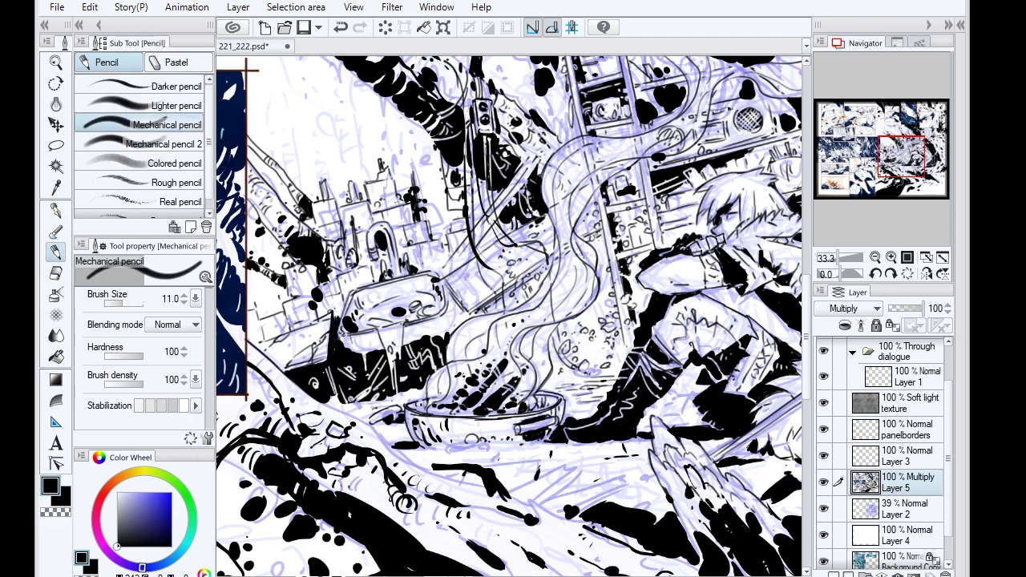
{"action": "key", "text": "p"}
{"action": "key", "text": "p"}
{"action": "key", "text": "p"}
{"action": "key", "text": "p"}
- Add dark marks near the sink and erase small sketch bits with transparent colour
{"action": "left_click", "coordinate": [164, 144]}
{"action": "mouse_move", "coordinate": [377, 288]}
{"action": "left_mouse_down"}
{"action": "mouse_move", "coordinate": [417, 302]}
{"action": "mouse_move", "coordinate": [404, 316]}
{"action": "left_mouse_up"}
{"action": "key", "text": "c"}
{"action": "left_click_drag", "start_coordinate": [377, 239], "coordinate": [383, 247]}
{"action": "left_click_drag", "start_coordinate": [302, 240], "coordinate": [318, 264]}
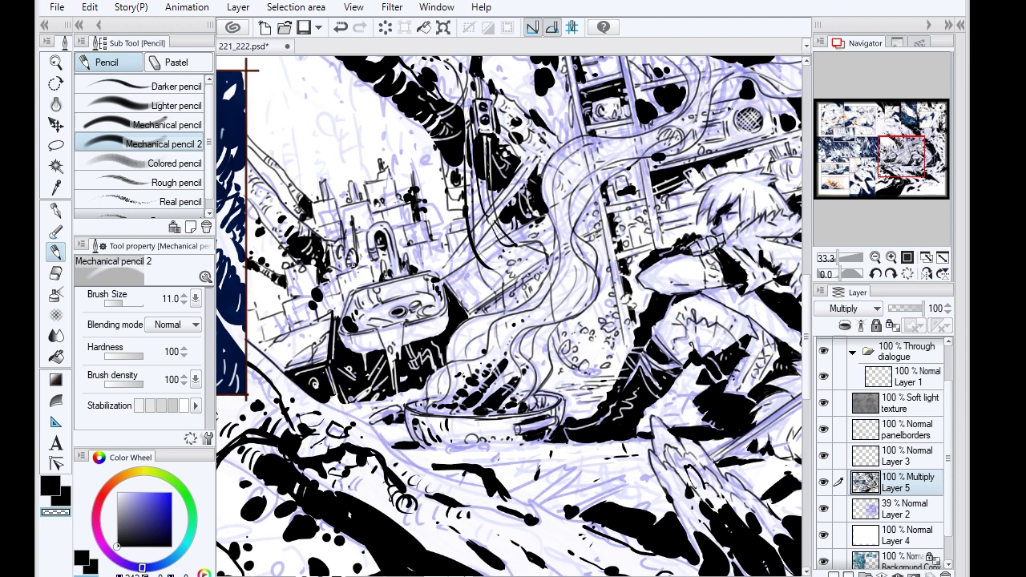
{"action": "key", "text": "c"}
- Add small pencil marks near the sink and black strokes near the bowl and left border
{"action": "left_click_drag", "start_coordinate": [433, 319], "coordinate": [442, 335]}
{"action": "mouse_move", "coordinate": [353, 340]}
{"action": "left_mouse_down"}
{"action": "mouse_move", "coordinate": [375, 352]}
{"action": "mouse_move", "coordinate": [354, 351]}
{"action": "left_mouse_up"}
{"action": "left_click_drag", "start_coordinate": [400, 277], "coordinate": [422, 299]}
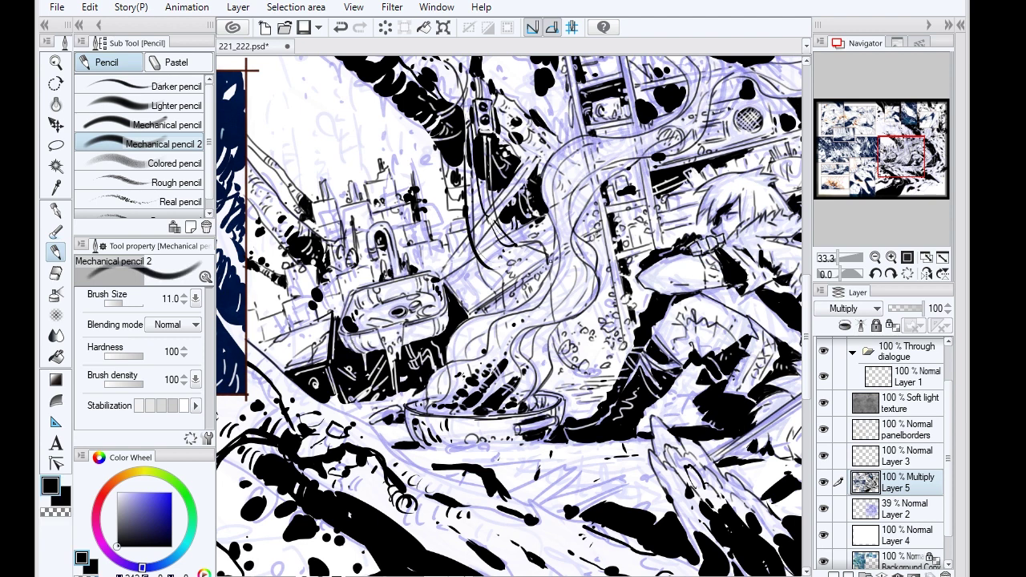
{"action": "left_click_drag", "start_coordinate": [362, 410], "coordinate": [378, 415]}
{"action": "left_click_drag", "start_coordinate": [248, 373], "coordinate": [297, 394]}
{"action": "left_click_drag", "start_coordinate": [228, 404], "coordinate": [244, 422]}
{"action": "left_click_drag", "start_coordinate": [298, 394], "coordinate": [321, 418]}
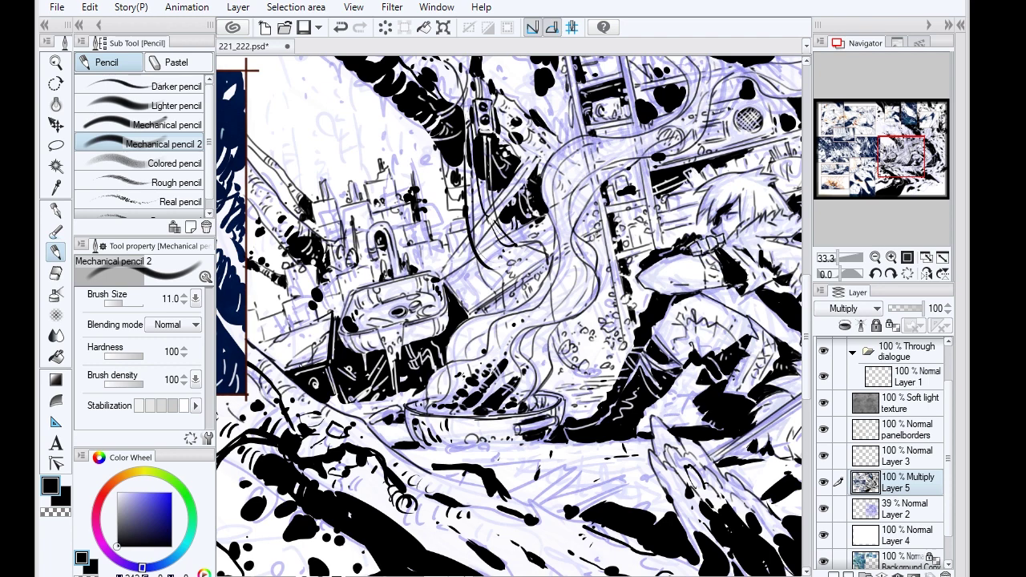
{"action": "left_click_drag", "start_coordinate": [423, 330], "coordinate": [429, 336]}
- Erase and redraw a small mark at left, then add dark strokes beside the sink and lower-left foreground
{"action": "key", "text": "e"}
{"action": "mouse_move", "coordinate": [256, 308]}
{"action": "left_mouse_down"}
{"action": "mouse_move", "coordinate": [285, 334]}
{"action": "mouse_move", "coordinate": [269, 339]}
{"action": "left_mouse_up"}
{"action": "key", "text": "p"}
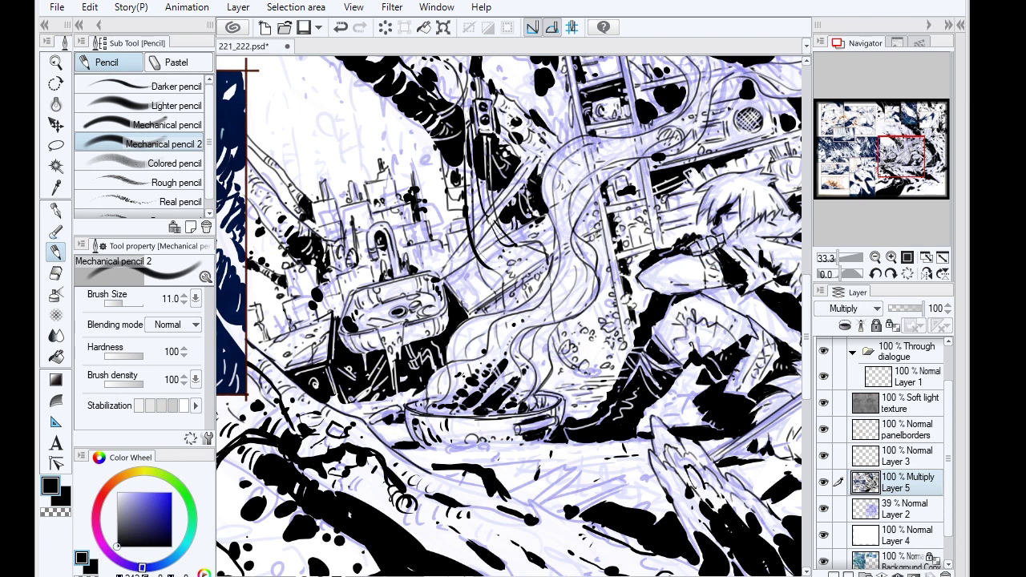
{"action": "left_click_drag", "start_coordinate": [478, 294], "coordinate": [434, 245]}
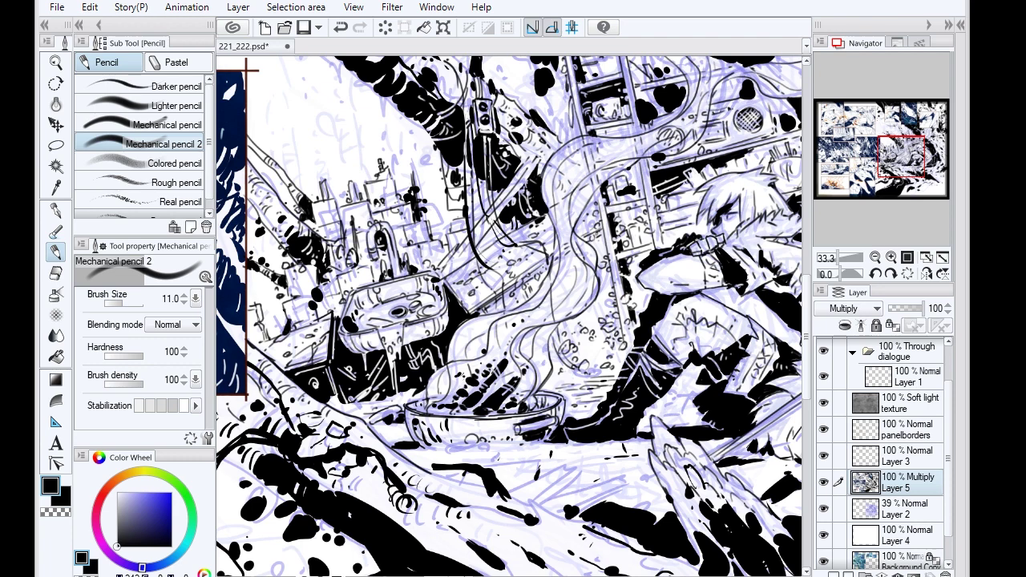
{"action": "left_click_drag", "start_coordinate": [238, 399], "coordinate": [279, 408]}
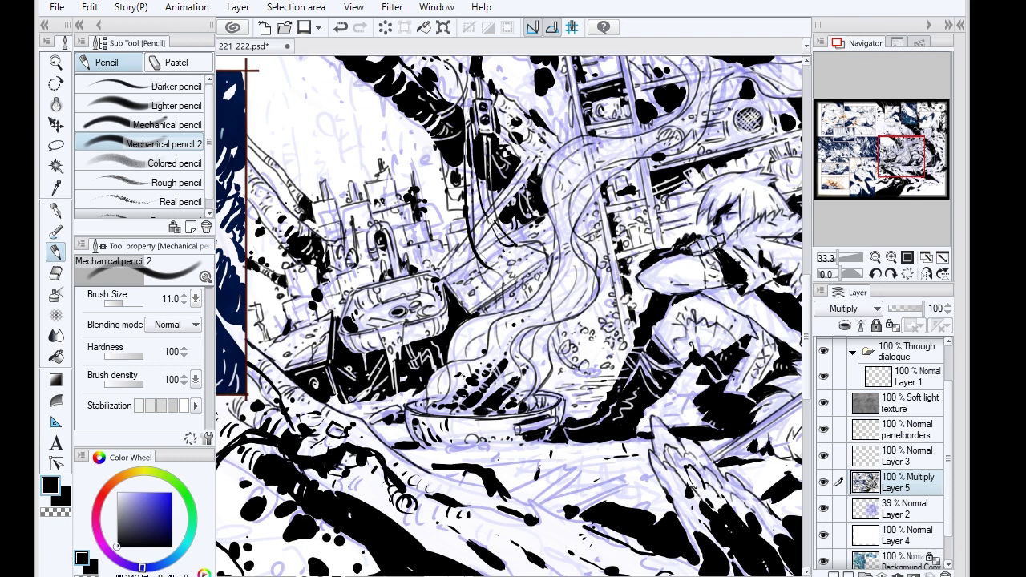
- Hatch the lower foreground with short strokes, cycling between mechanical pencil and G-pen brushes
{"action": "key", "text": "p"}
{"action": "key", "text": "p"}
{"action": "key", "text": "p"}
{"action": "key", "text": "p"}
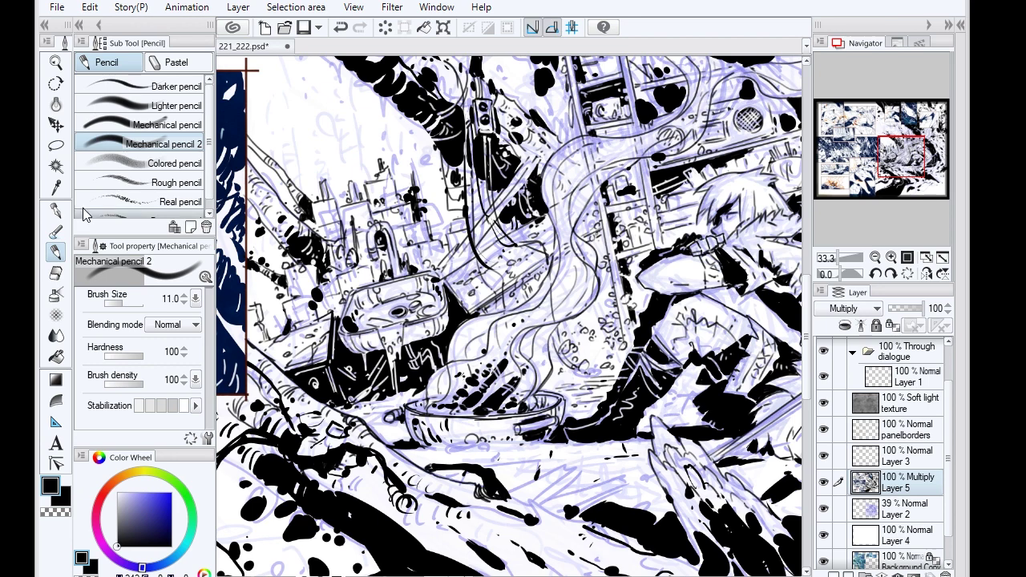
{"action": "key", "text": "p"}
{"action": "key", "text": "p"}
{"action": "mouse_move", "coordinate": [391, 462]}
{"action": "left_mouse_down"}
{"action": "mouse_move", "coordinate": [378, 513]}
{"action": "mouse_move", "coordinate": [459, 491]}
{"action": "left_mouse_up"}
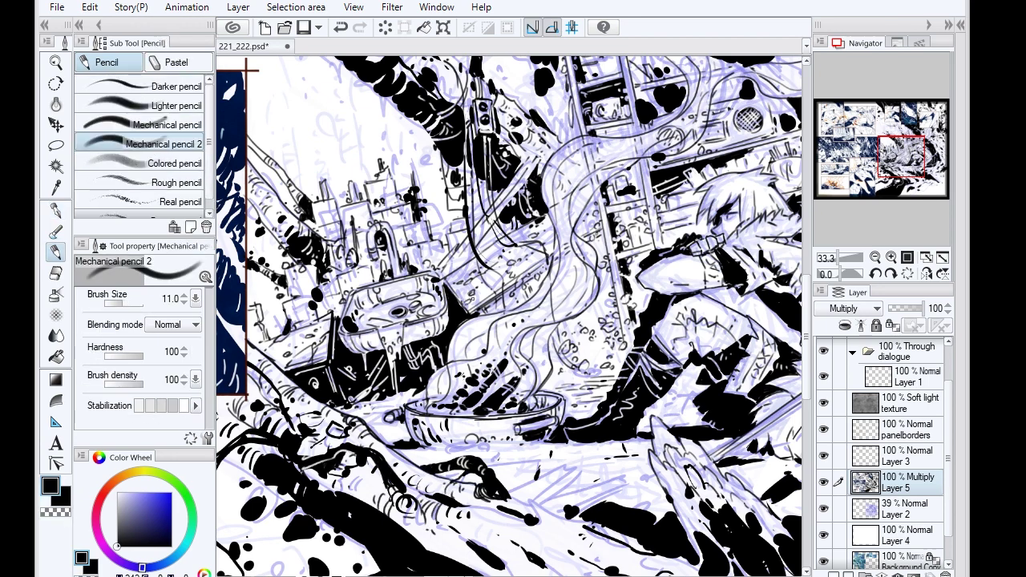
{"action": "key", "text": "comma"}
{"action": "key", "text": "period"}
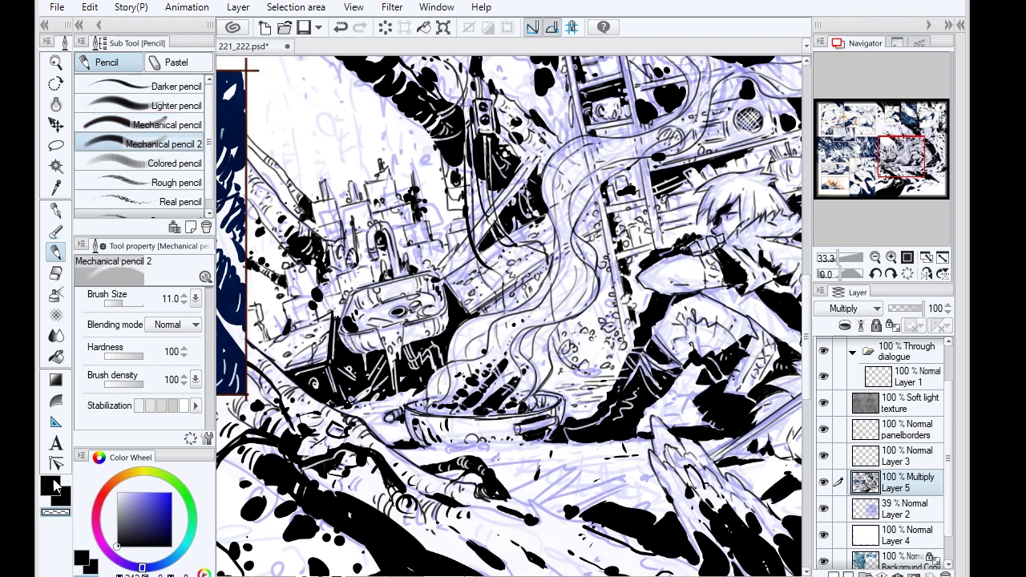
{"action": "key", "text": "p"}
{"action": "key", "text": "p"}
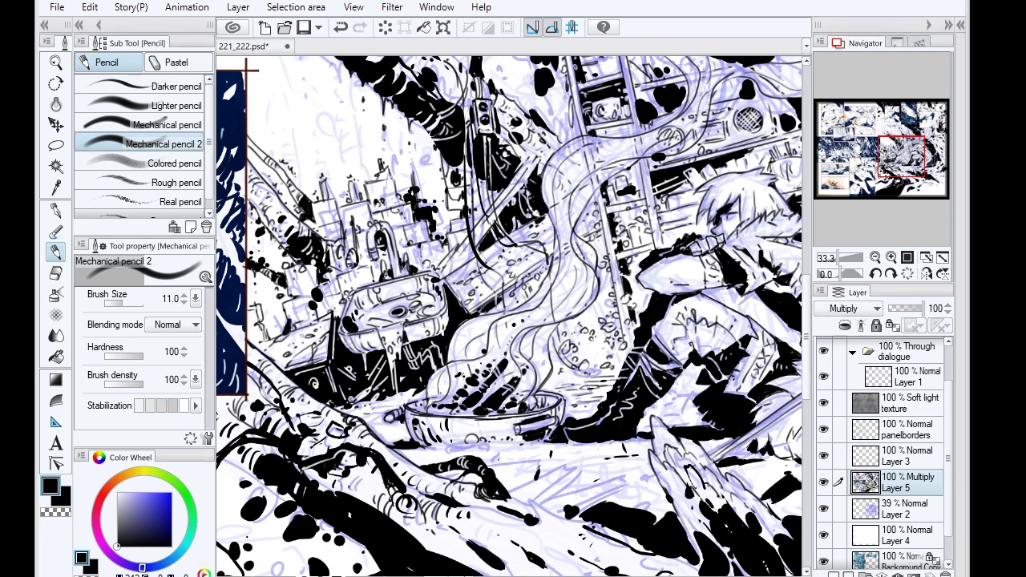
{"action": "key", "text": "p"}
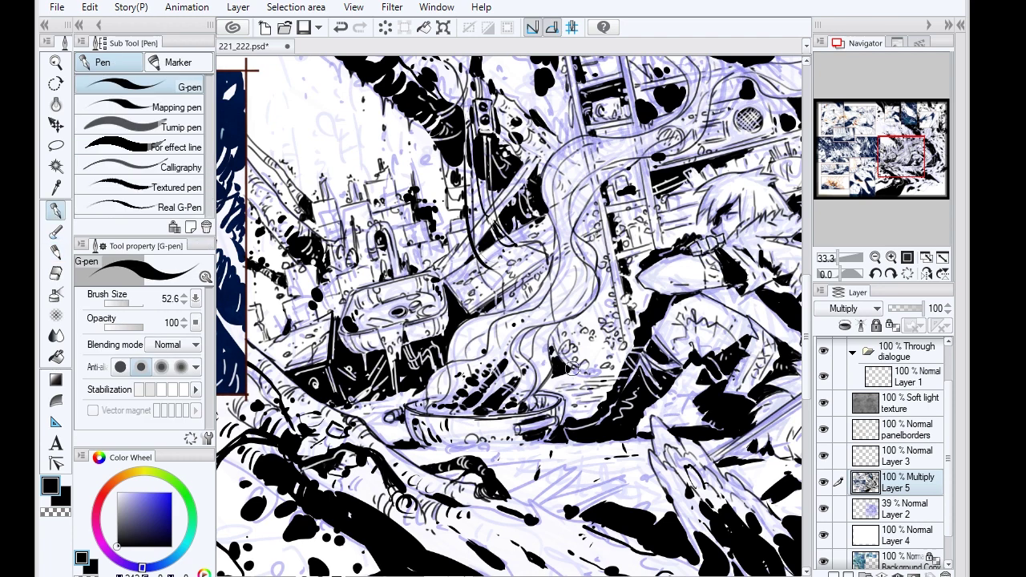
{"action": "key", "text": "p"}
{"action": "key", "text": "p"}
{"action": "key", "text": "p"}
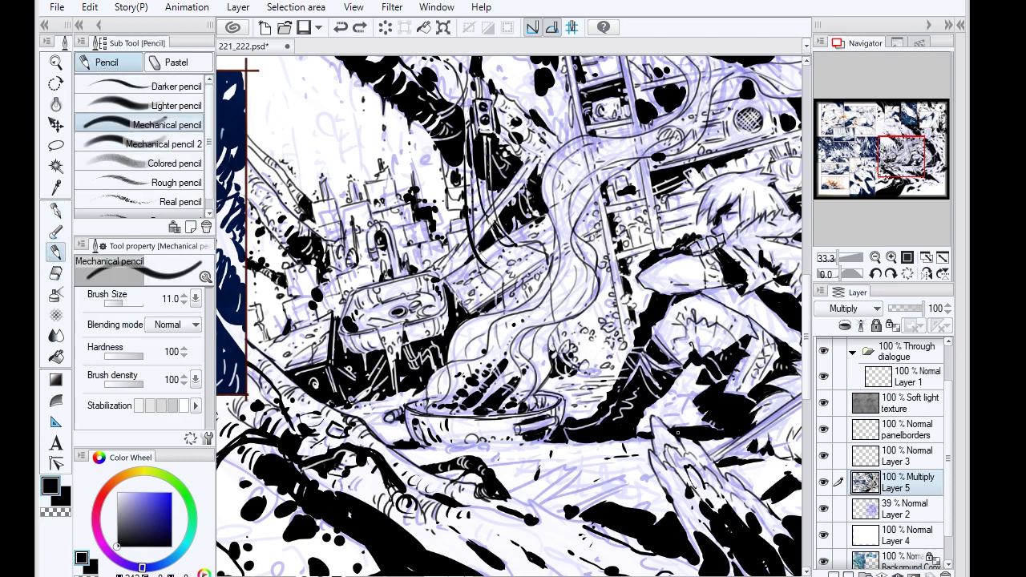
{"action": "key", "text": "period"}
{"action": "key", "text": "p"}
{"action": "key", "text": "p"}
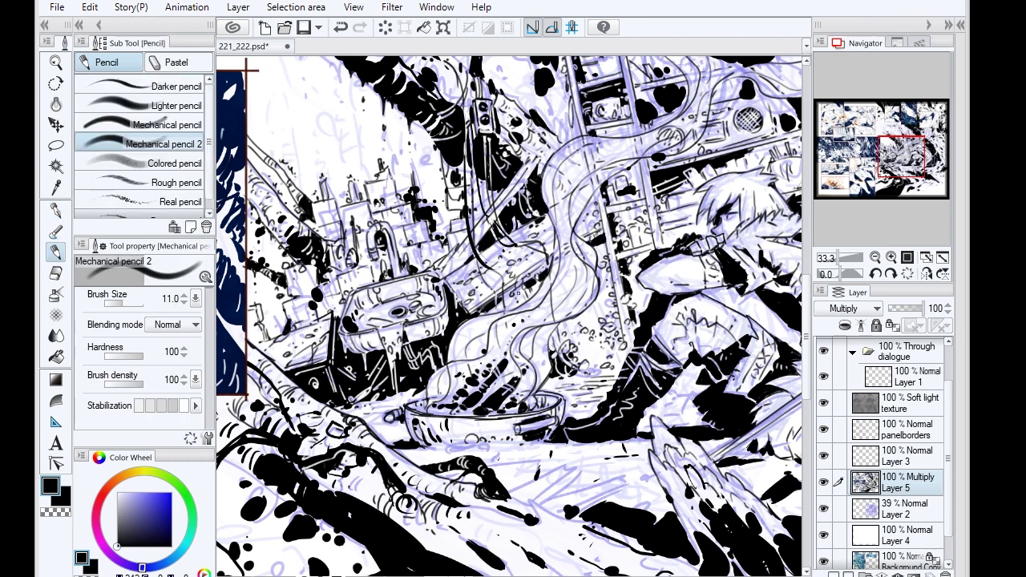
{"action": "key", "text": "comma"}
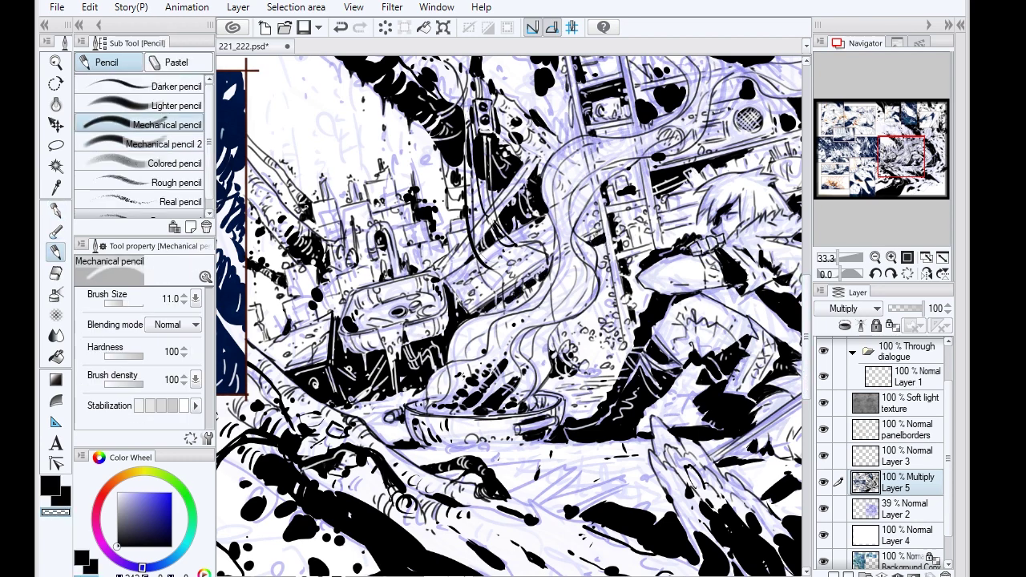
- Scroll down to the foreground and hatch the cloth folds with Mechanical pencil strokes
{"action": "left_click_drag", "start_coordinate": [659, 412], "coordinate": [607, 223]}
{"action": "key", "text": "period"}
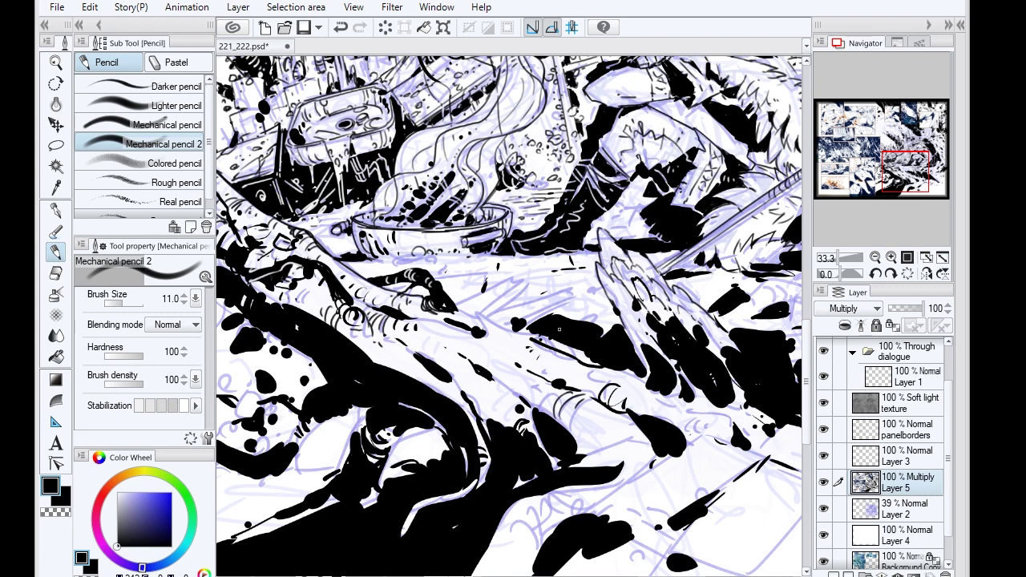
{"action": "key", "text": "p"}
- Hatch lightly across the black shapes with the pencil, then save the drawing
{"action": "key", "text": "p"}
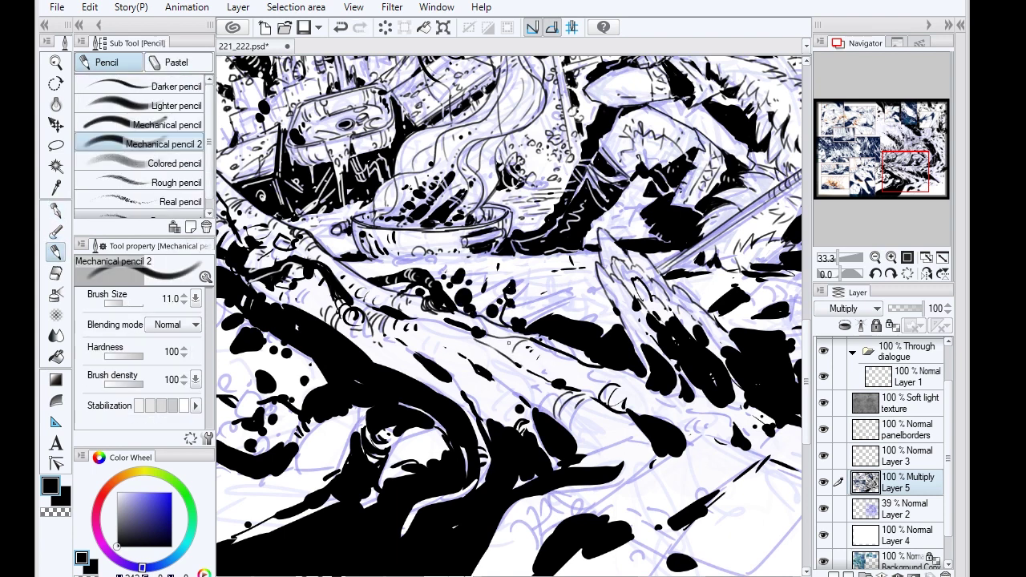
{"action": "left_click_drag", "start_coordinate": [420, 367], "coordinate": [423, 383]}
{"action": "mouse_move", "coordinate": [519, 373]}
{"action": "left_mouse_down"}
{"action": "mouse_move", "coordinate": [535, 386]}
{"action": "mouse_move", "coordinate": [564, 377]}
{"action": "left_mouse_up"}
{"action": "mouse_move", "coordinate": [590, 382]}
{"action": "left_mouse_down"}
{"action": "mouse_move", "coordinate": [596, 396]}
{"action": "mouse_move", "coordinate": [640, 399]}
{"action": "left_mouse_up"}
{"action": "mouse_move", "coordinate": [626, 315]}
{"action": "left_mouse_down"}
{"action": "mouse_move", "coordinate": [644, 331]}
{"action": "mouse_move", "coordinate": [644, 290]}
{"action": "left_mouse_up"}
{"action": "left_click_drag", "start_coordinate": [603, 267], "coordinate": [596, 237]}
{"action": "mouse_move", "coordinate": [423, 319]}
{"action": "left_mouse_down"}
{"action": "mouse_move", "coordinate": [444, 321]}
{"action": "mouse_move", "coordinate": [417, 309]}
{"action": "left_mouse_up"}
{"action": "left_click_drag", "start_coordinate": [534, 386], "coordinate": [614, 441]}
{"action": "left_click_drag", "start_coordinate": [626, 425], "coordinate": [641, 431]}
{"action": "left_click_drag", "start_coordinate": [487, 383], "coordinate": [515, 390]}
{"action": "left_click_drag", "start_coordinate": [495, 403], "coordinate": [509, 422]}
{"action": "key", "text": "p"}
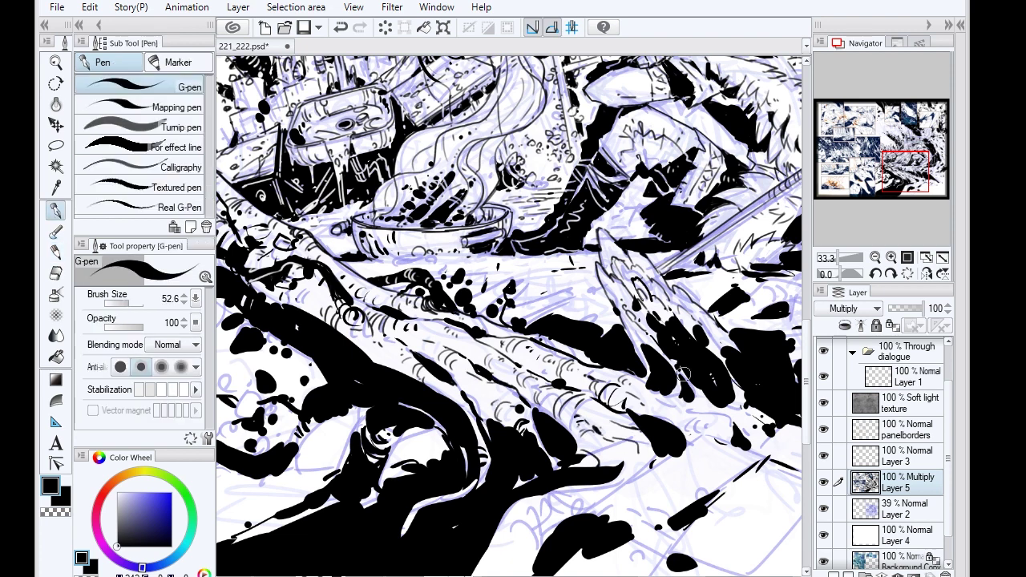
{"action": "left_click", "coordinate": [56, 251]}
{"action": "left_click_drag", "start_coordinate": [681, 314], "coordinate": [651, 391]}
{"action": "left_click_drag", "start_coordinate": [706, 330], "coordinate": [713, 385]}
{"action": "left_click_drag", "start_coordinate": [663, 357], "coordinate": [652, 394]}
{"action": "left_click_drag", "start_coordinate": [463, 295], "coordinate": [462, 308]}
{"action": "left_click_drag", "start_coordinate": [463, 270], "coordinate": [464, 291]}
{"action": "key", "text": "e"}
{"action": "key", "text": "p"}
{"action": "left_click", "coordinate": [56, 252]}
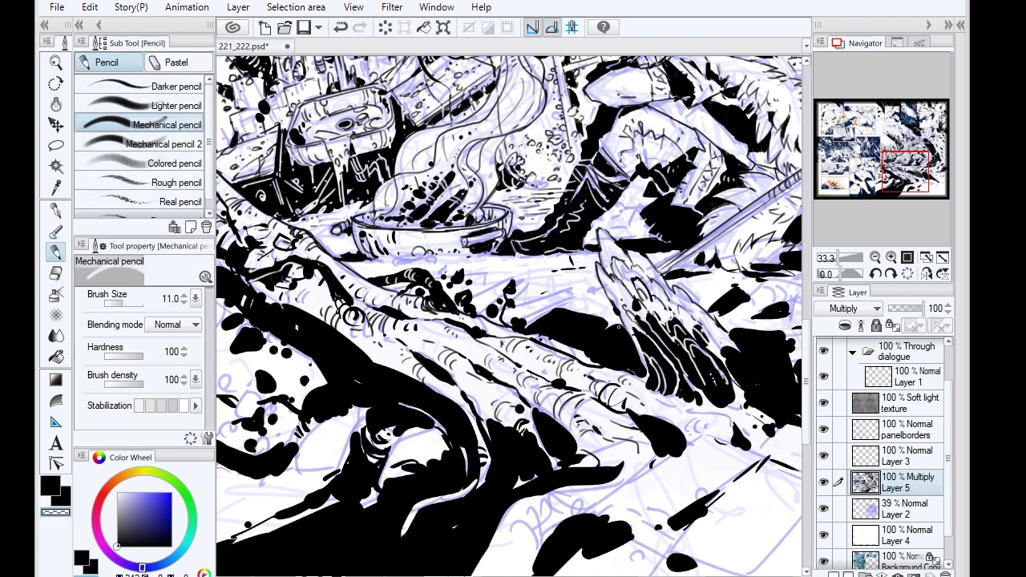
{"action": "key", "text": "ctrl+s"}
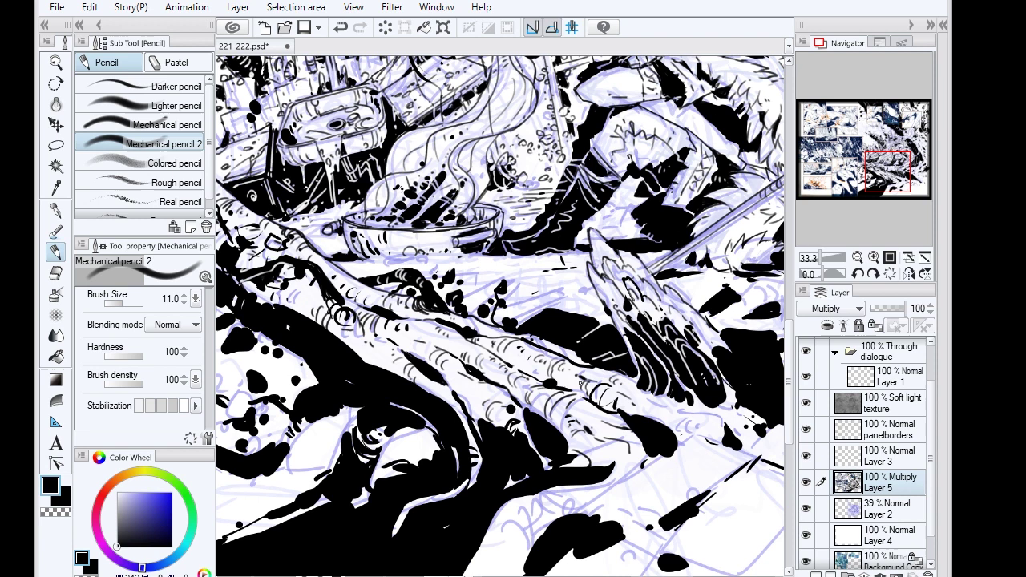
- Cut white lines into the black ink at lower left using transparent colour
{"action": "key", "text": "p"}
{"action": "key", "text": "p"}
{"action": "key", "text": "c"}
{"action": "left_click_drag", "start_coordinate": [486, 420], "coordinate": [505, 447]}
{"action": "left_click_drag", "start_coordinate": [420, 399], "coordinate": [445, 418]}
{"action": "left_click_drag", "start_coordinate": [325, 369], "coordinate": [369, 396]}
{"action": "left_click_drag", "start_coordinate": [367, 410], "coordinate": [381, 428]}
{"action": "left_click_drag", "start_coordinate": [316, 356], "coordinate": [457, 448]}
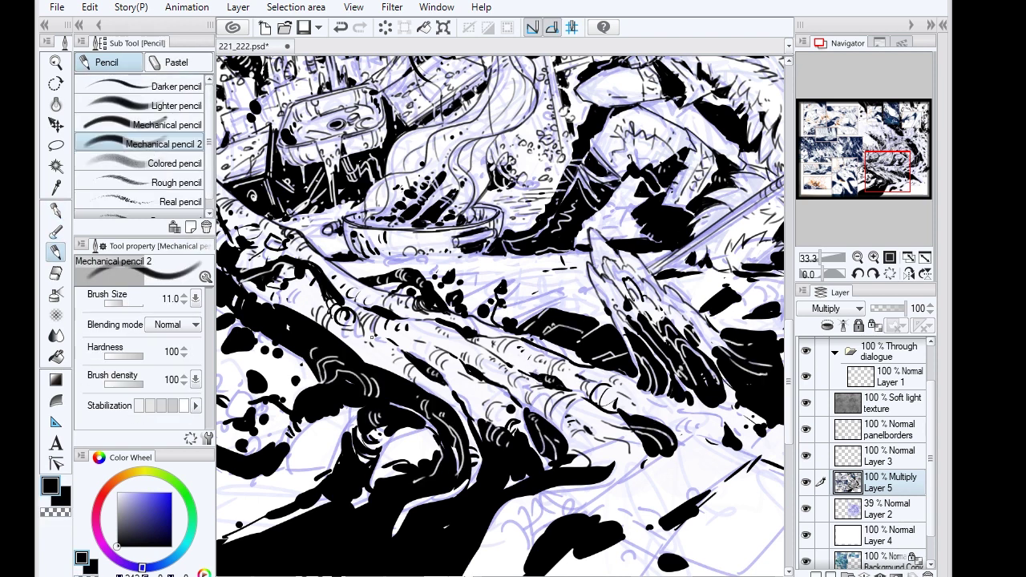
{"action": "left_click_drag", "start_coordinate": [343, 414], "coordinate": [356, 434]}
{"action": "key", "text": "p"}
{"action": "mouse_move", "coordinate": [281, 423]}
{"action": "left_mouse_down"}
{"action": "mouse_move", "coordinate": [317, 466]}
{"action": "mouse_move", "coordinate": [308, 418]}
{"action": "left_mouse_up"}
{"action": "key", "text": "p"}
{"action": "left_click_drag", "start_coordinate": [224, 418], "coordinate": [249, 396]}
{"action": "left_click_drag", "start_coordinate": [231, 383], "coordinate": [277, 392]}
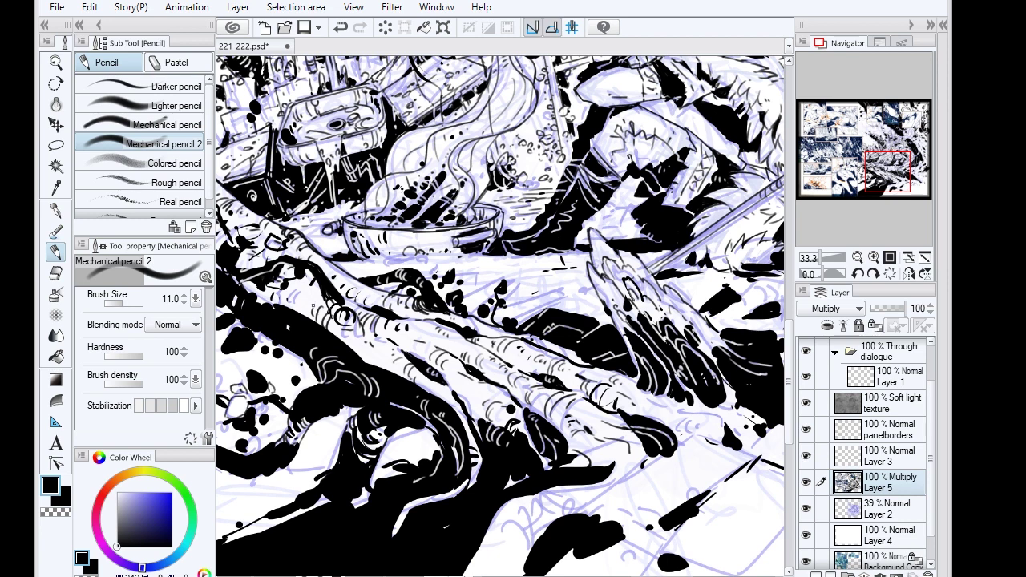
- Add black G-pen strokes at the lower left
{"action": "key", "text": "p"}
{"action": "left_click_drag", "start_coordinate": [228, 350], "coordinate": [285, 367]}
{"action": "left_click_drag", "start_coordinate": [225, 380], "coordinate": [260, 406]}
{"action": "left_click_drag", "start_coordinate": [295, 367], "coordinate": [314, 386]}
{"action": "left_click_drag", "start_coordinate": [312, 445], "coordinate": [345, 476]}
{"action": "mouse_move", "coordinate": [409, 445]}
{"action": "left_mouse_down"}
{"action": "mouse_move", "coordinate": [428, 460]}
{"action": "mouse_move", "coordinate": [407, 479]}
{"action": "left_mouse_up"}
- Hatch the upper cloth folds with short dark pencil strokes
{"action": "key", "text": "p"}
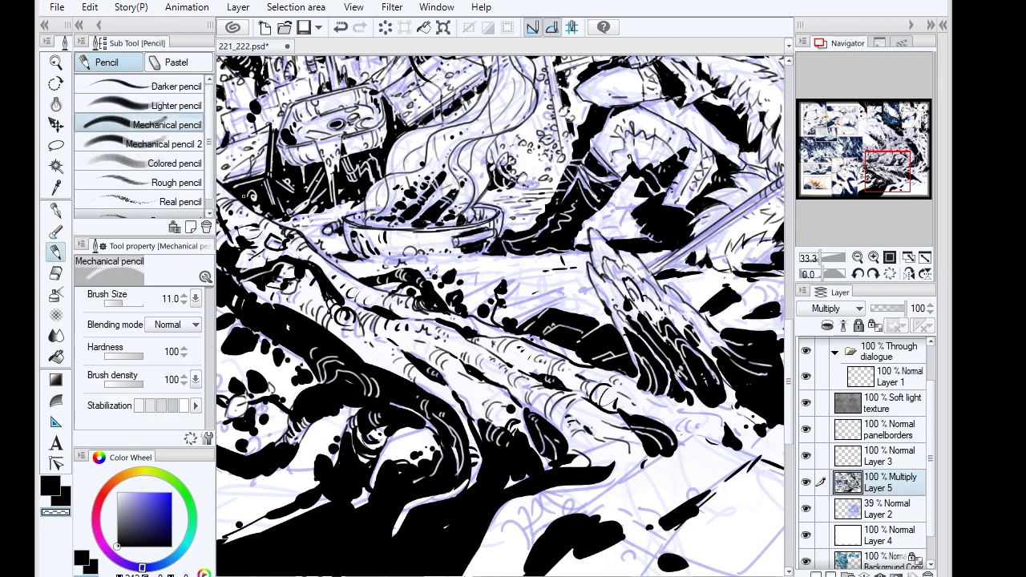
{"action": "left_click_drag", "start_coordinate": [420, 348], "coordinate": [410, 343]}
{"action": "left_click_drag", "start_coordinate": [495, 352], "coordinate": [516, 361]}
{"action": "left_click_drag", "start_coordinate": [482, 329], "coordinate": [500, 334]}
{"action": "left_click_drag", "start_coordinate": [493, 273], "coordinate": [507, 280]}
{"action": "left_click_drag", "start_coordinate": [527, 306], "coordinate": [540, 314]}
{"action": "left_click_drag", "start_coordinate": [553, 296], "coordinate": [563, 308]}
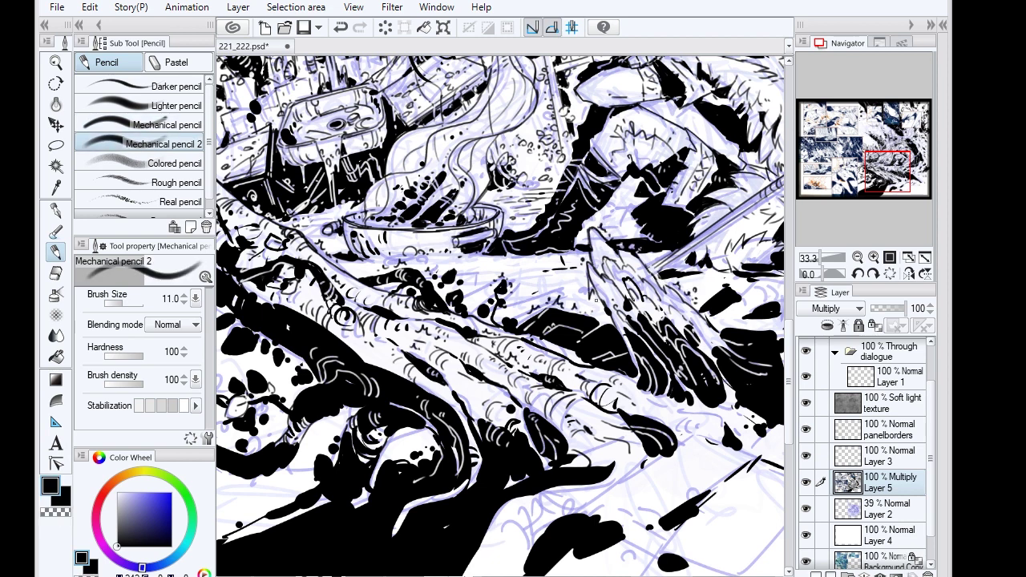
{"action": "left_click", "coordinate": [167, 124]}
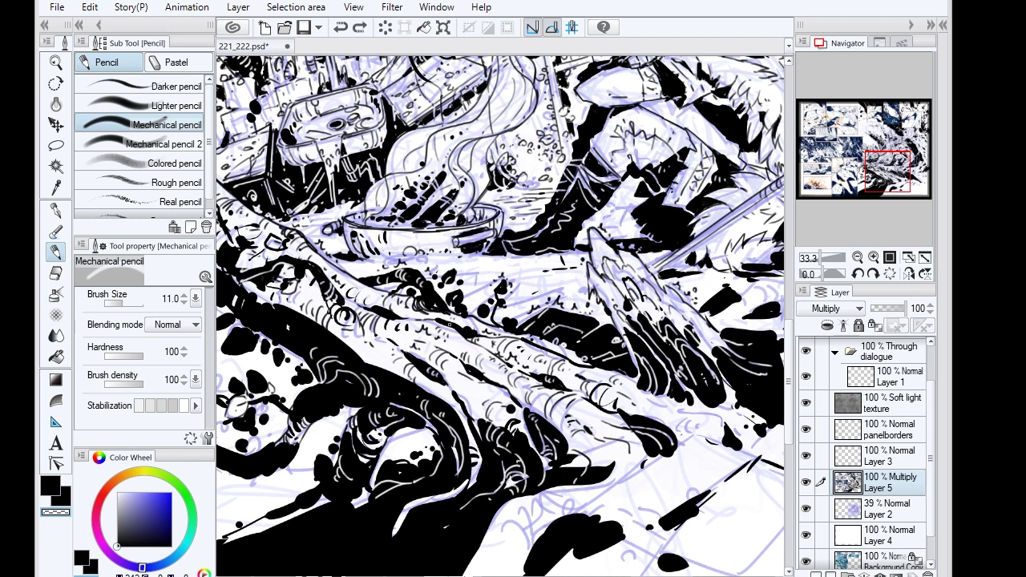
{"action": "key", "text": "p"}
{"action": "left_click", "coordinate": [169, 127]}
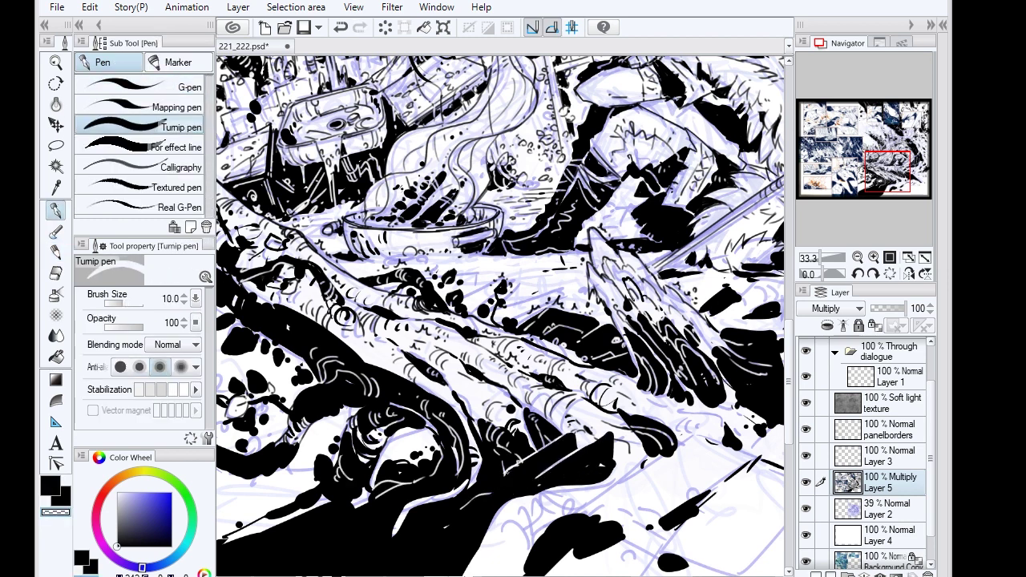
- Carve white hatch lines across the black root shapes with the Turnip pen
{"action": "left_click_drag", "start_coordinate": [328, 473], "coordinate": [298, 506]}
{"action": "left_click_drag", "start_coordinate": [367, 548], "coordinate": [468, 553]}
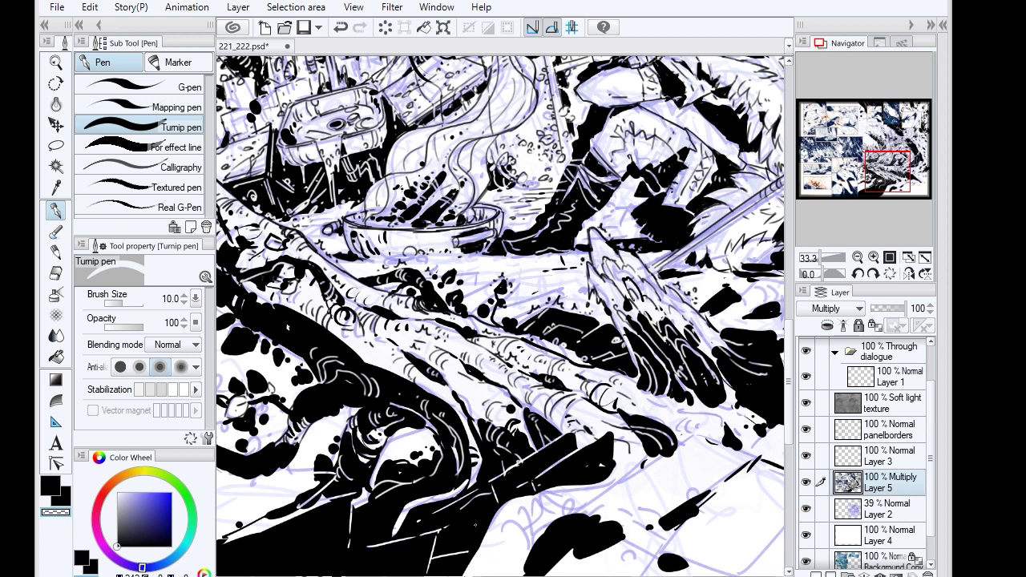
{"action": "key", "text": "comma"}
{"action": "key", "text": "period"}
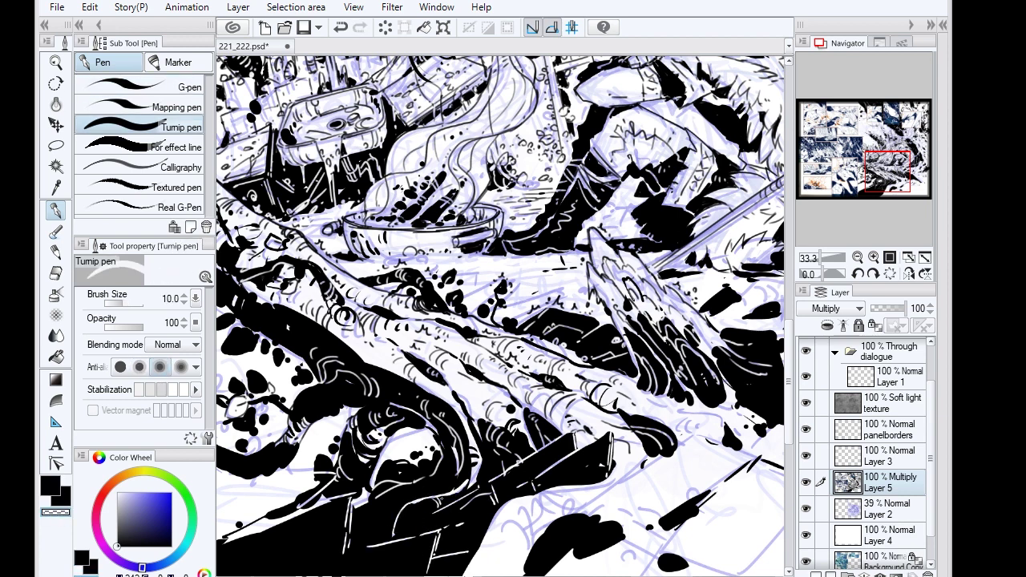
{"action": "left_click_drag", "start_coordinate": [439, 475], "coordinate": [449, 463]}
{"action": "left_click_drag", "start_coordinate": [490, 464], "coordinate": [498, 456]}
{"action": "left_click_drag", "start_coordinate": [437, 494], "coordinate": [468, 475]}
{"action": "left_click_drag", "start_coordinate": [358, 542], "coordinate": [388, 508]}
{"action": "mouse_move", "coordinate": [356, 486]}
{"action": "left_mouse_down"}
{"action": "mouse_move", "coordinate": [367, 478]}
{"action": "mouse_move", "coordinate": [355, 450]}
{"action": "left_mouse_up"}
{"action": "left_click_drag", "start_coordinate": [304, 415], "coordinate": [314, 399]}
{"action": "left_click_drag", "start_coordinate": [316, 367], "coordinate": [327, 351]}
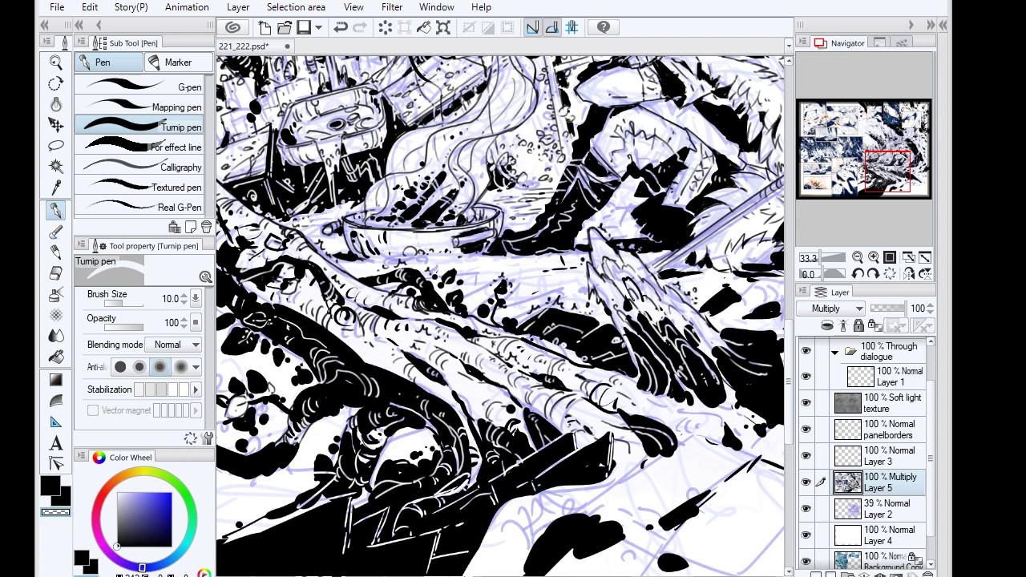
- Sketch a diagonal wedge of thin pencil lines at the lower right in black
{"action": "key", "text": "p"}
{"action": "key", "text": "c"}
{"action": "key", "text": "p"}
{"action": "key", "text": "p"}
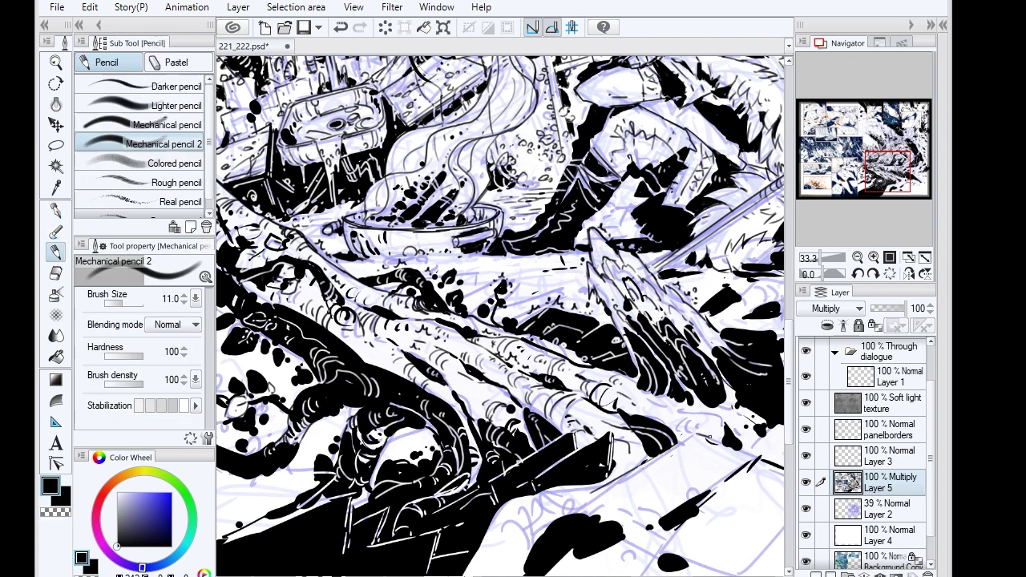
{"action": "left_click_drag", "start_coordinate": [581, 502], "coordinate": [643, 523]}
{"action": "left_click_drag", "start_coordinate": [573, 492], "coordinate": [656, 525]}
{"action": "left_click_drag", "start_coordinate": [613, 472], "coordinate": [628, 455]}
{"action": "left_click_drag", "start_coordinate": [539, 514], "coordinate": [563, 495]}
{"action": "left_click_drag", "start_coordinate": [487, 537], "coordinate": [536, 513]}
{"action": "left_click_drag", "start_coordinate": [500, 568], "coordinate": [519, 545]}
{"action": "left_click_drag", "start_coordinate": [598, 516], "coordinate": [600, 508]}
{"action": "mouse_move", "coordinate": [670, 521]}
{"action": "left_mouse_down"}
{"action": "mouse_move", "coordinate": [626, 548]}
{"action": "mouse_move", "coordinate": [622, 534]}
{"action": "left_mouse_up"}
{"action": "left_click_drag", "start_coordinate": [668, 546], "coordinate": [726, 478]}
{"action": "left_click_drag", "start_coordinate": [490, 271], "coordinate": [500, 354]}
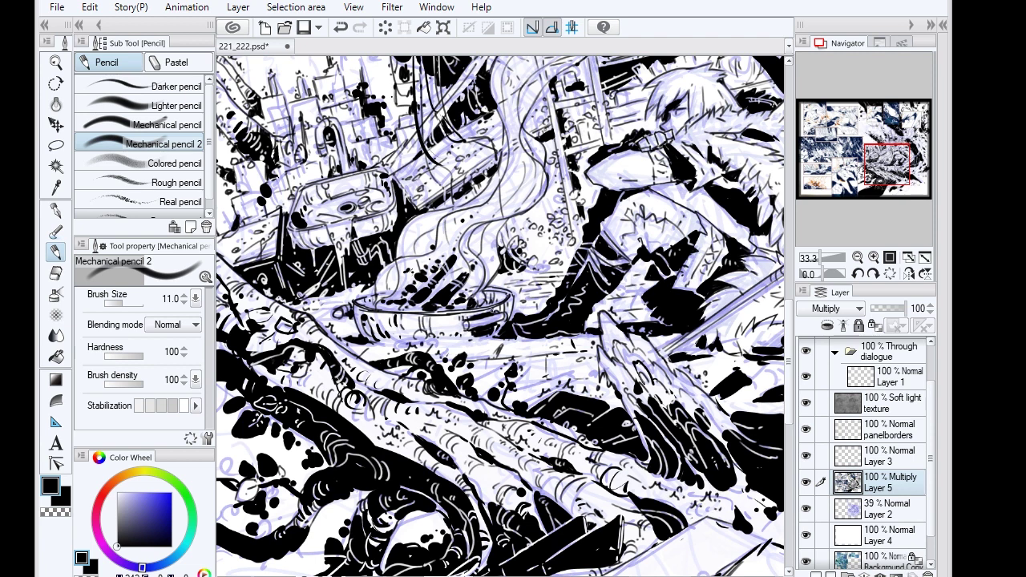
{"action": "scroll", "coordinate": [740, 406], "scroll_direction": "down", "scroll_amount": 3}
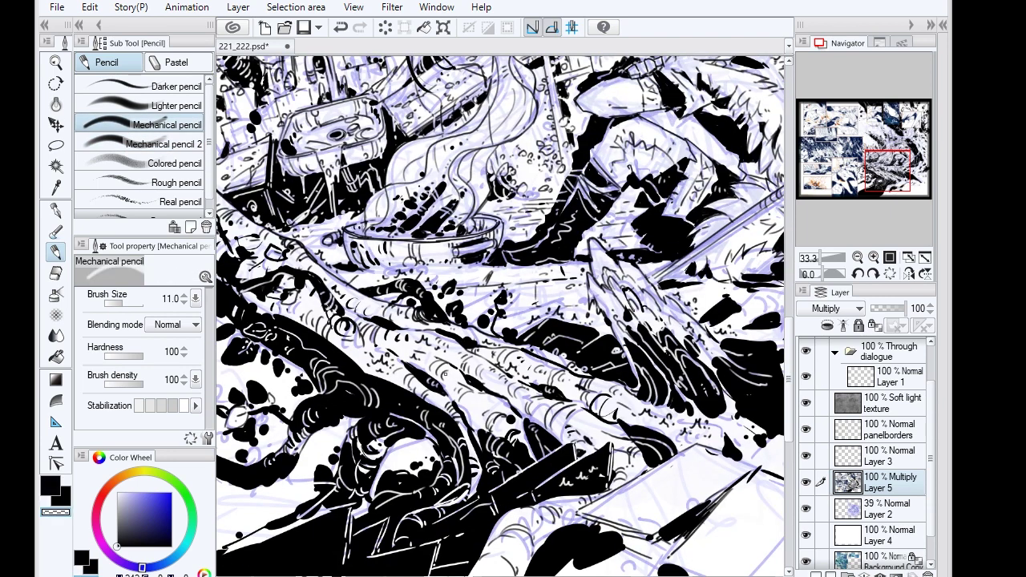
- Add five small pencil ticks on the pale foreground sheet
{"action": "key", "text": "p"}
{"action": "key", "text": "p"}
{"action": "key", "text": "p"}
{"action": "key", "text": "p"}
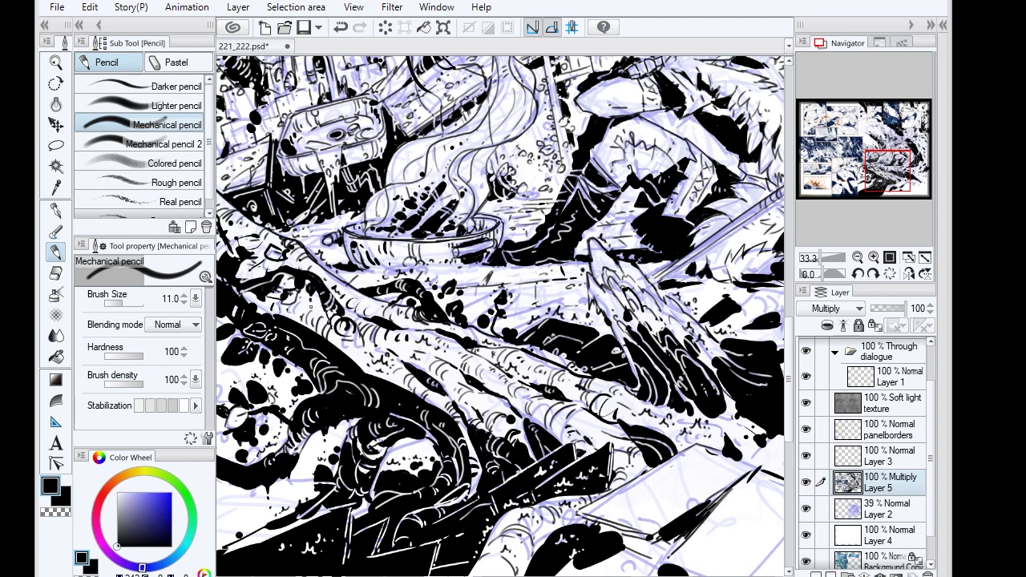
{"action": "left_click_drag", "start_coordinate": [643, 496], "coordinate": [657, 489]}
{"action": "left_click_drag", "start_coordinate": [681, 492], "coordinate": [694, 483]}
{"action": "left_click_drag", "start_coordinate": [696, 481], "coordinate": [700, 479]}
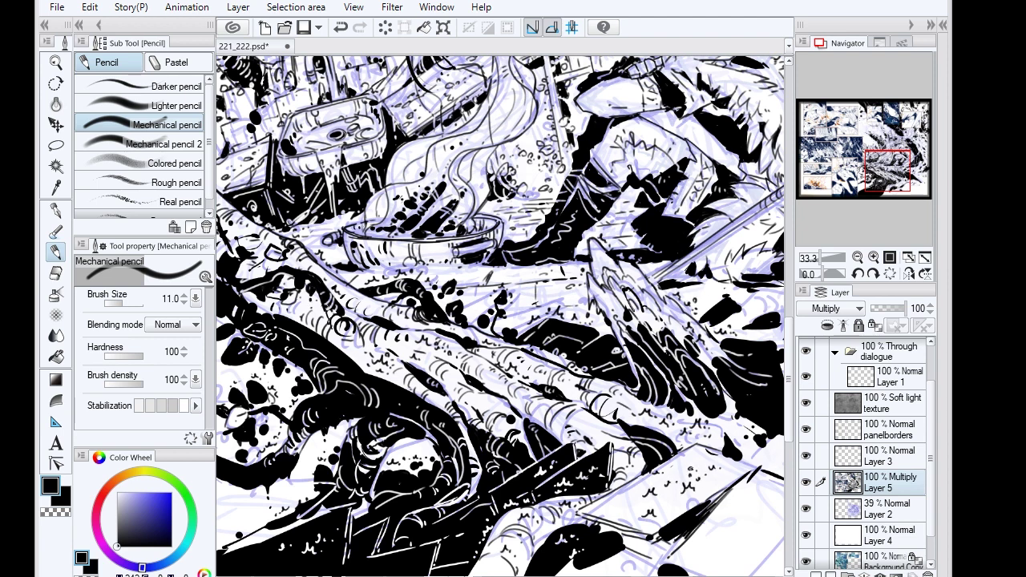
{"action": "left_click_drag", "start_coordinate": [601, 513], "coordinate": [617, 503]}
{"action": "left_click_drag", "start_coordinate": [637, 508], "coordinate": [644, 501]}
{"action": "key", "text": "c"}
{"action": "key", "text": "c"}
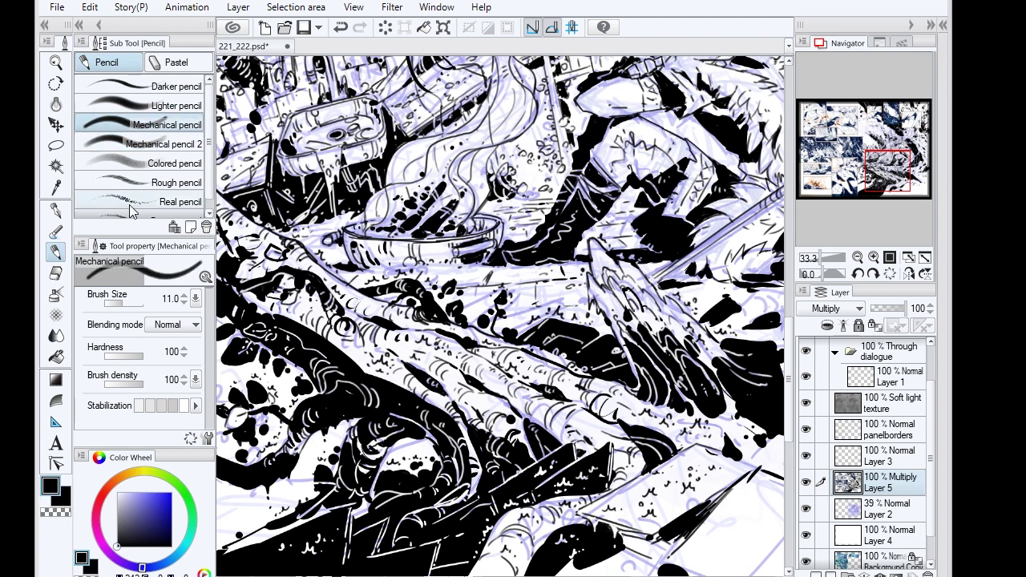
{"action": "key", "text": "c"}
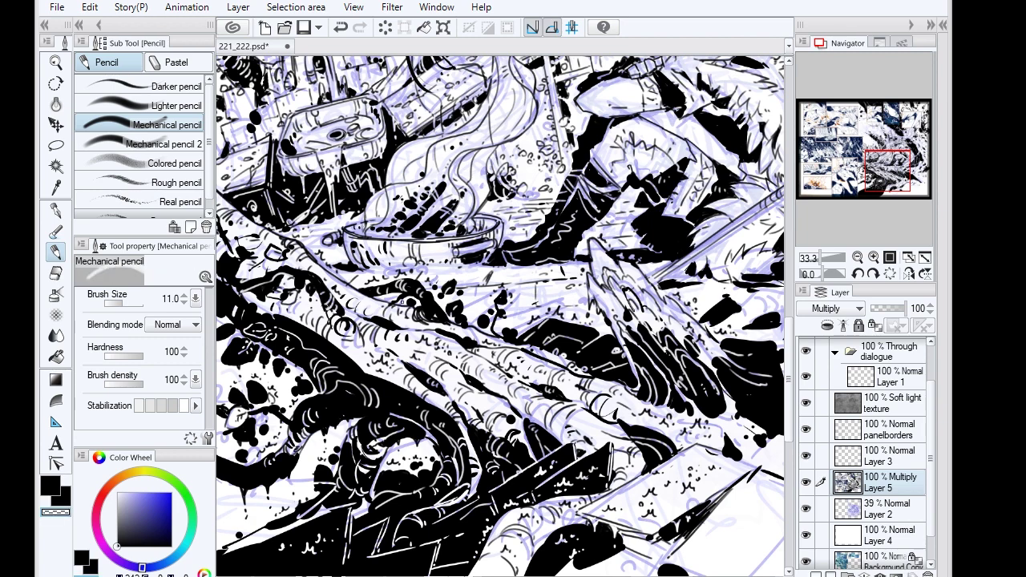
- Shift the view right, ink a black stroke mid-canvas, then cut thin white lines across it
{"action": "left_click_drag", "start_coordinate": [881, 168], "coordinate": [899, 168]}
{"action": "key", "text": "p"}
{"action": "left_click_drag", "start_coordinate": [673, 433], "coordinate": [489, 352]}
{"action": "key", "text": "period"}
{"action": "left_click_drag", "start_coordinate": [631, 406], "coordinate": [584, 405]}
{"action": "mouse_move", "coordinate": [551, 395]}
{"action": "left_mouse_down"}
{"action": "mouse_move", "coordinate": [505, 424]}
{"action": "mouse_move", "coordinate": [513, 434]}
{"action": "left_mouse_up"}
{"action": "key", "text": "p"}
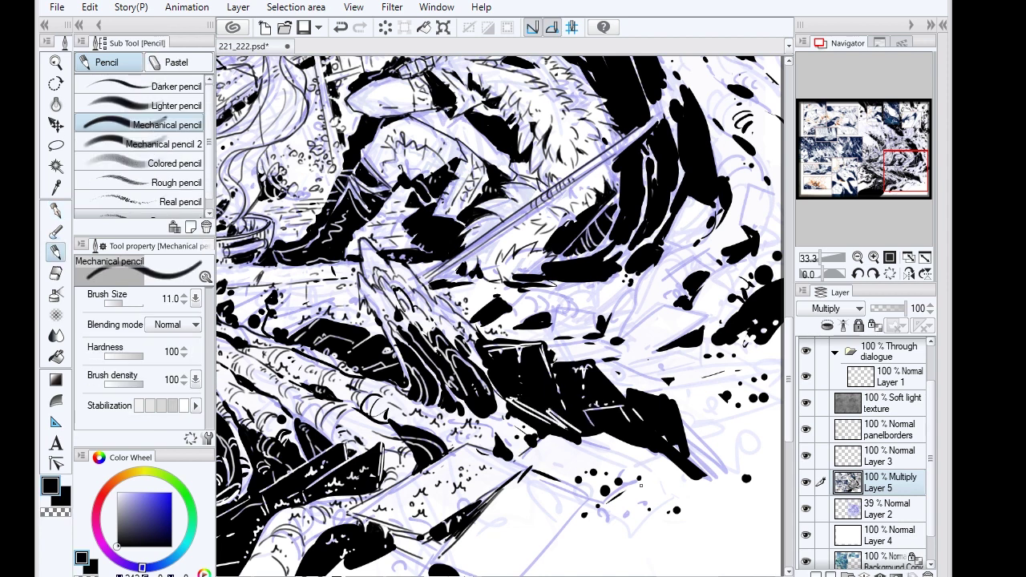
- Draw short Mechanical pencil 2 strokes beside the black shapes on the right and middle
{"action": "left_click_drag", "start_coordinate": [702, 471], "coordinate": [744, 487]}
{"action": "key", "text": "period"}
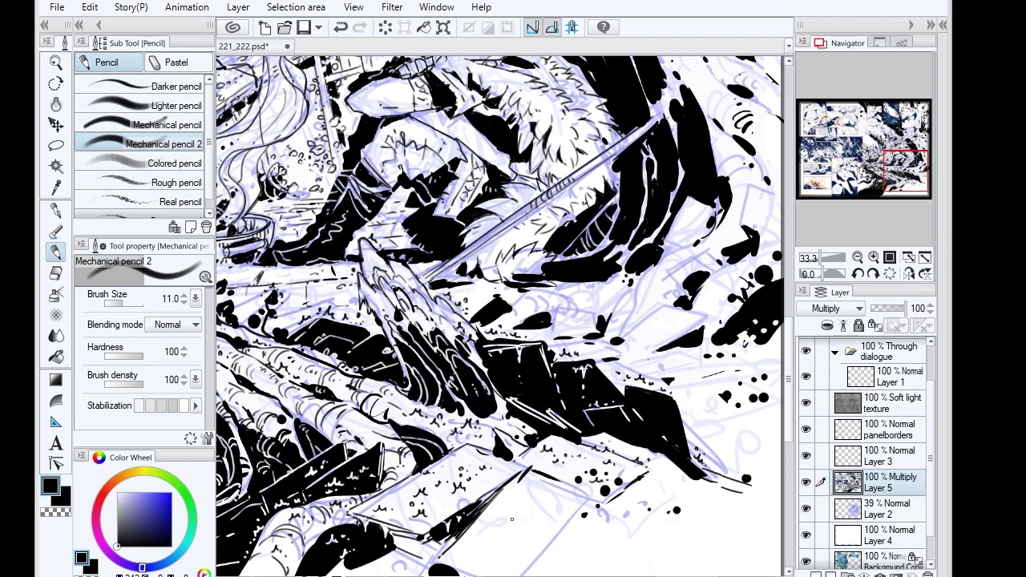
{"action": "key", "text": "e"}
{"action": "key", "text": "p"}
{"action": "left_click_drag", "start_coordinate": [682, 425], "coordinate": [694, 458]}
{"action": "left_click_drag", "start_coordinate": [622, 337], "coordinate": [709, 306]}
{"action": "left_click_drag", "start_coordinate": [668, 274], "coordinate": [707, 252]}
{"action": "left_click_drag", "start_coordinate": [609, 335], "coordinate": [662, 262]}
{"action": "left_click_drag", "start_coordinate": [657, 267], "coordinate": [707, 239]}
{"action": "left_click_drag", "start_coordinate": [662, 250], "coordinate": [683, 206]}
{"action": "left_click_drag", "start_coordinate": [558, 314], "coordinate": [606, 306]}
{"action": "left_click_drag", "start_coordinate": [490, 321], "coordinate": [574, 293]}
{"action": "left_click_drag", "start_coordinate": [521, 312], "coordinate": [545, 300]}
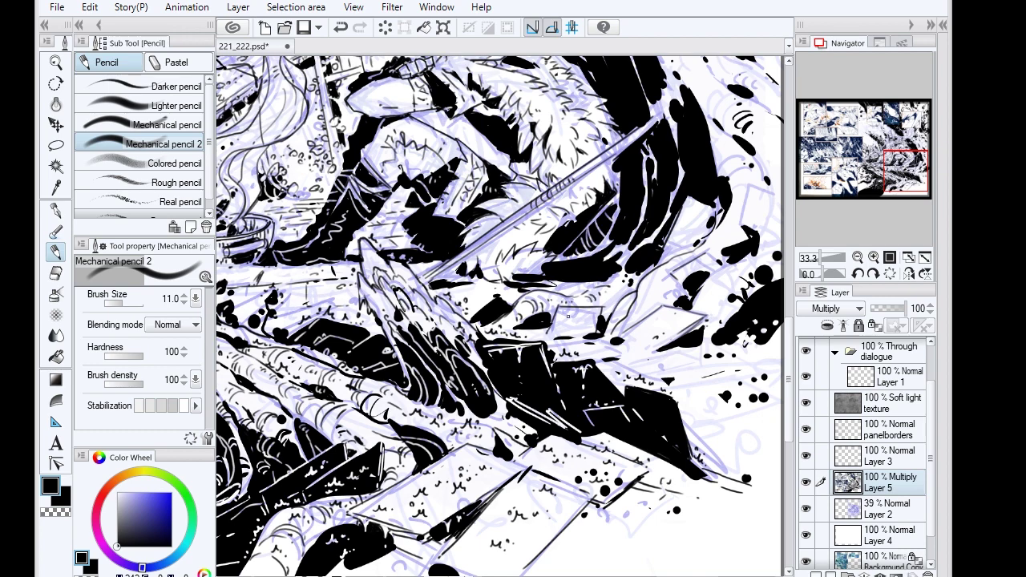
- Scatter more short pencil strokes across the lower area around the figure
{"action": "left_click_drag", "start_coordinate": [601, 359], "coordinate": [629, 345]}
{"action": "left_click_drag", "start_coordinate": [627, 357], "coordinate": [725, 362]}
{"action": "left_click_drag", "start_coordinate": [617, 376], "coordinate": [660, 354]}
{"action": "left_click_drag", "start_coordinate": [657, 361], "coordinate": [561, 513]}
{"action": "left_click_drag", "start_coordinate": [675, 351], "coordinate": [651, 396]}
{"action": "left_click_drag", "start_coordinate": [670, 381], "coordinate": [669, 410]}
{"action": "left_click_drag", "start_coordinate": [593, 442], "coordinate": [576, 460]}
{"action": "left_click_drag", "start_coordinate": [633, 400], "coordinate": [609, 456]}
{"action": "left_click_drag", "start_coordinate": [593, 364], "coordinate": [573, 423]}
{"action": "left_click_drag", "start_coordinate": [507, 474], "coordinate": [497, 498]}
{"action": "left_click_drag", "start_coordinate": [400, 463], "coordinate": [374, 486]}
{"action": "left_click_drag", "start_coordinate": [383, 487], "coordinate": [377, 495]}
- Cut short white lines into the black ink around the sword using transparent colour
{"action": "key", "text": "p"}
{"action": "key", "text": "b"}
{"action": "key", "text": "p"}
{"action": "key", "text": "c"}
{"action": "left_click_drag", "start_coordinate": [537, 175], "coordinate": [513, 290]}
{"action": "left_click_drag", "start_coordinate": [508, 176], "coordinate": [487, 205]}
{"action": "left_click_drag", "start_coordinate": [484, 155], "coordinate": [446, 203]}
{"action": "left_click_drag", "start_coordinate": [593, 290], "coordinate": [569, 347]}
{"action": "key", "text": "c"}
{"action": "left_click_drag", "start_coordinate": [608, 338], "coordinate": [601, 359]}
{"action": "left_click_drag", "start_coordinate": [539, 349], "coordinate": [524, 399]}
{"action": "left_click_drag", "start_coordinate": [559, 410], "coordinate": [477, 445]}
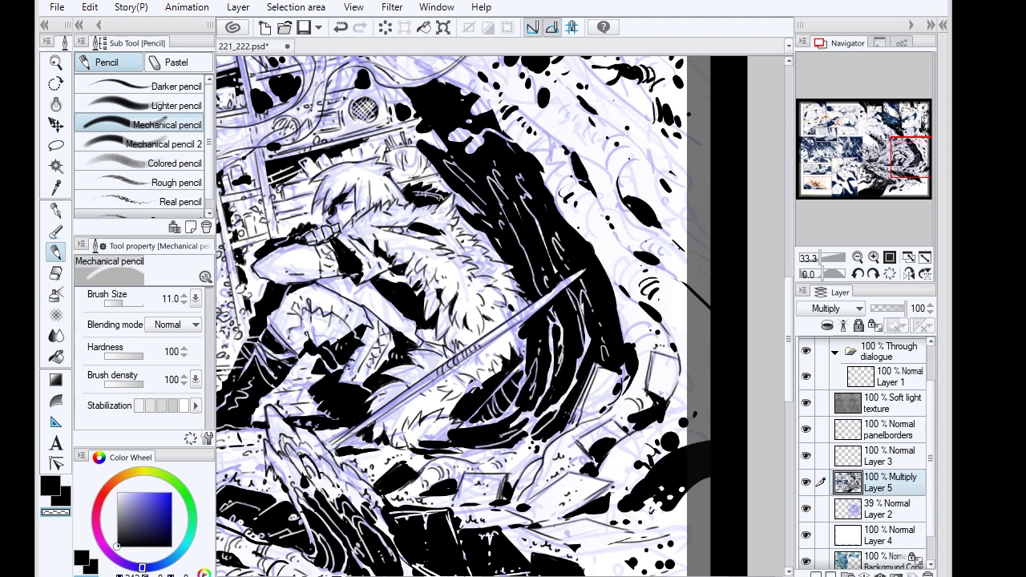
- Cut a white line into the black ink and add dark pencil strokes on the right
{"action": "left_click_drag", "start_coordinate": [630, 354], "coordinate": [464, 445]}
{"action": "key", "text": "c"}
{"action": "left_click_drag", "start_coordinate": [651, 319], "coordinate": [622, 343]}
{"action": "left_click_drag", "start_coordinate": [644, 237], "coordinate": [612, 255]}
{"action": "left_click_drag", "start_coordinate": [691, 269], "coordinate": [654, 292]}
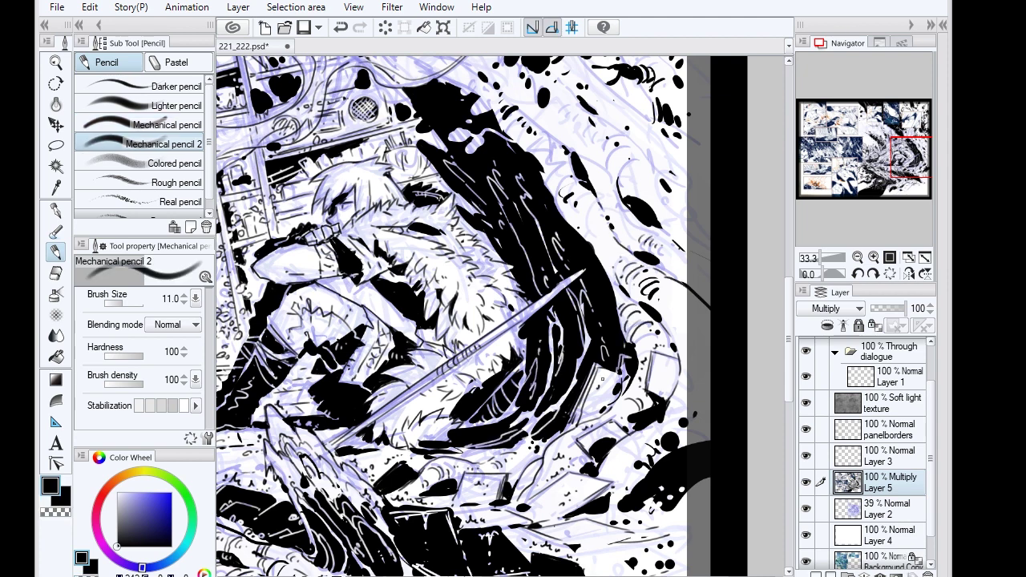
{"action": "key", "text": "p"}
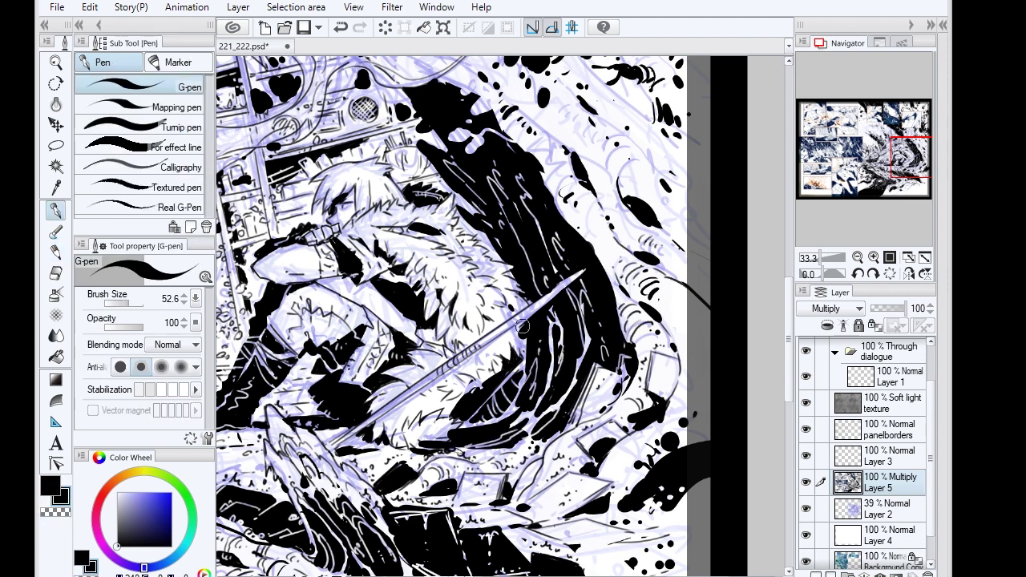
{"action": "key", "text": "p"}
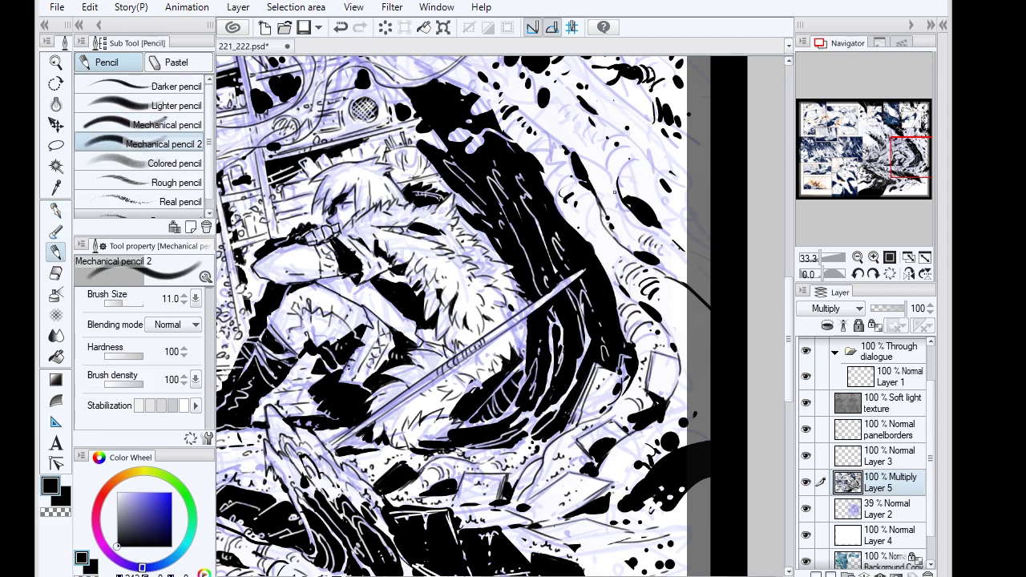
- Add small dark pencil strokes around the figure and down the right side
{"action": "left_click_drag", "start_coordinate": [568, 203], "coordinate": [593, 245]}
{"action": "left_click_drag", "start_coordinate": [556, 153], "coordinate": [543, 166]}
{"action": "left_click_drag", "start_coordinate": [627, 213], "coordinate": [620, 224]}
{"action": "left_click_drag", "start_coordinate": [639, 153], "coordinate": [619, 165]}
{"action": "left_click_drag", "start_coordinate": [613, 155], "coordinate": [598, 171]}
{"action": "left_click_drag", "start_coordinate": [681, 205], "coordinate": [694, 229]}
{"action": "left_click_drag", "start_coordinate": [682, 306], "coordinate": [698, 318]}
{"action": "mouse_move", "coordinate": [678, 366]}
{"action": "left_mouse_down"}
{"action": "mouse_move", "coordinate": [709, 391]}
{"action": "mouse_move", "coordinate": [706, 410]}
{"action": "left_mouse_up"}
{"action": "mouse_move", "coordinate": [633, 447]}
{"action": "left_mouse_down"}
{"action": "mouse_move", "coordinate": [617, 460]}
{"action": "mouse_move", "coordinate": [623, 488]}
{"action": "mouse_move", "coordinate": [609, 444]}
{"action": "mouse_move", "coordinate": [579, 472]}
{"action": "mouse_move", "coordinate": [591, 503]}
{"action": "left_mouse_up"}
- Add small pencil strokes at the lower right, then save the spread with Ctrl+S
{"action": "key", "text": "p"}
{"action": "key", "text": "p"}
{"action": "key", "text": "p"}
{"action": "left_click_drag", "start_coordinate": [638, 480], "coordinate": [627, 503]}
{"action": "key", "text": "p"}
{"action": "left_click_drag", "start_coordinate": [683, 433], "coordinate": [680, 446]}
{"action": "key", "text": "p"}
{"action": "key", "text": "p"}
{"action": "left_click_drag", "start_coordinate": [449, 240], "coordinate": [512, 416]}
{"action": "key", "text": "ctrl+s"}
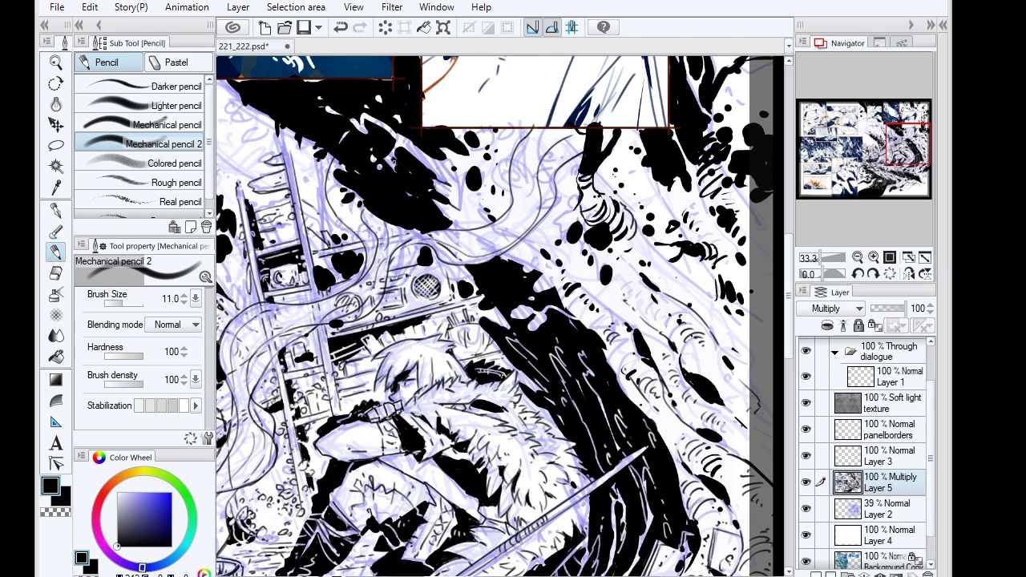
- Ink black strokes and splatters above the figure, with small pencil marks near the right edge
{"action": "key", "text": "p"}
{"action": "key", "text": "p"}
{"action": "key", "text": "p"}
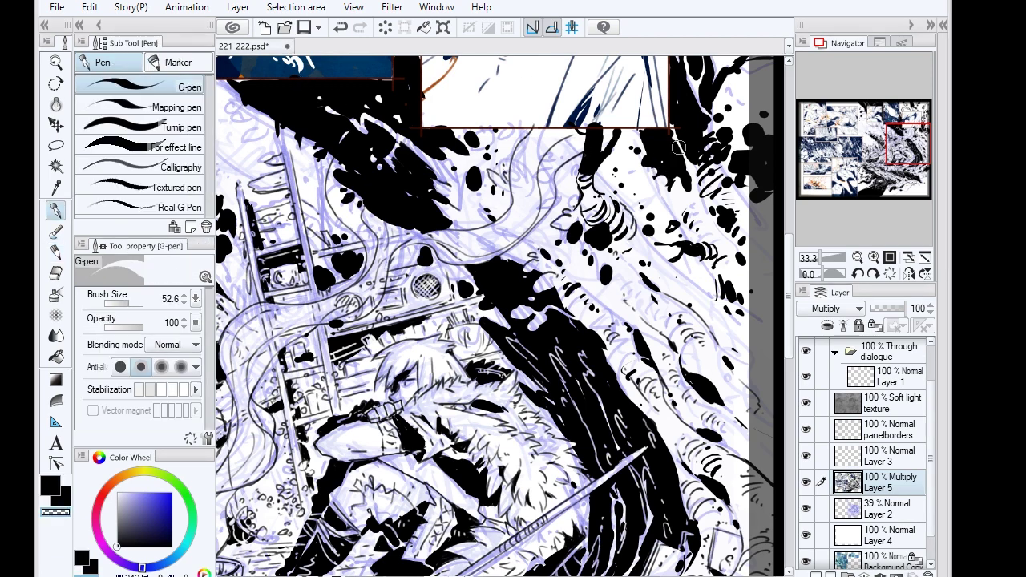
{"action": "left_click_drag", "start_coordinate": [561, 198], "coordinate": [583, 229]}
{"action": "left_click_drag", "start_coordinate": [617, 164], "coordinate": [677, 265]}
{"action": "key", "text": "p"}
{"action": "left_click_drag", "start_coordinate": [661, 176], "coordinate": [689, 238]}
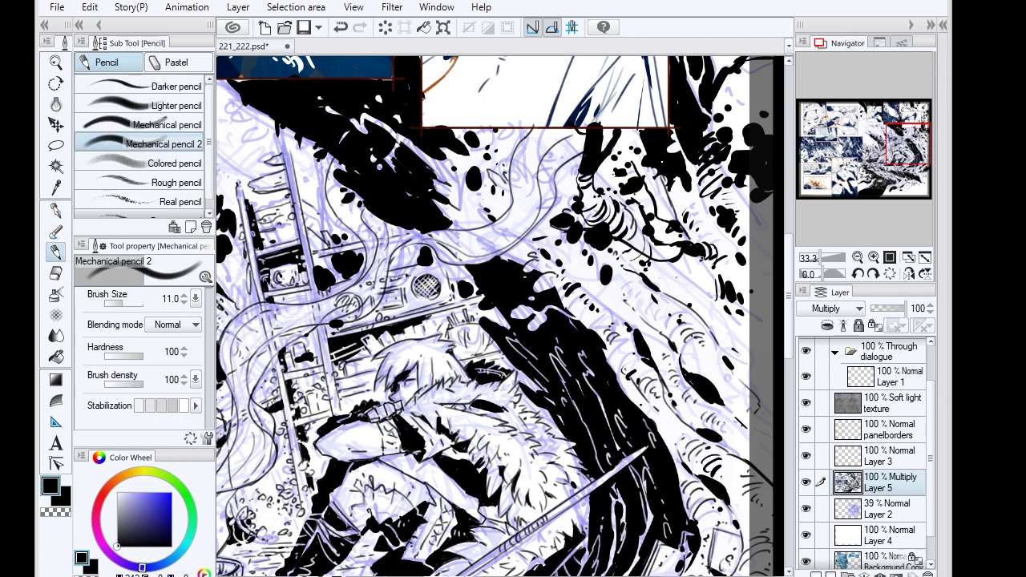
{"action": "key", "text": "p"}
{"action": "key", "text": "p"}
{"action": "key", "text": "p"}
{"action": "key", "text": "p"}
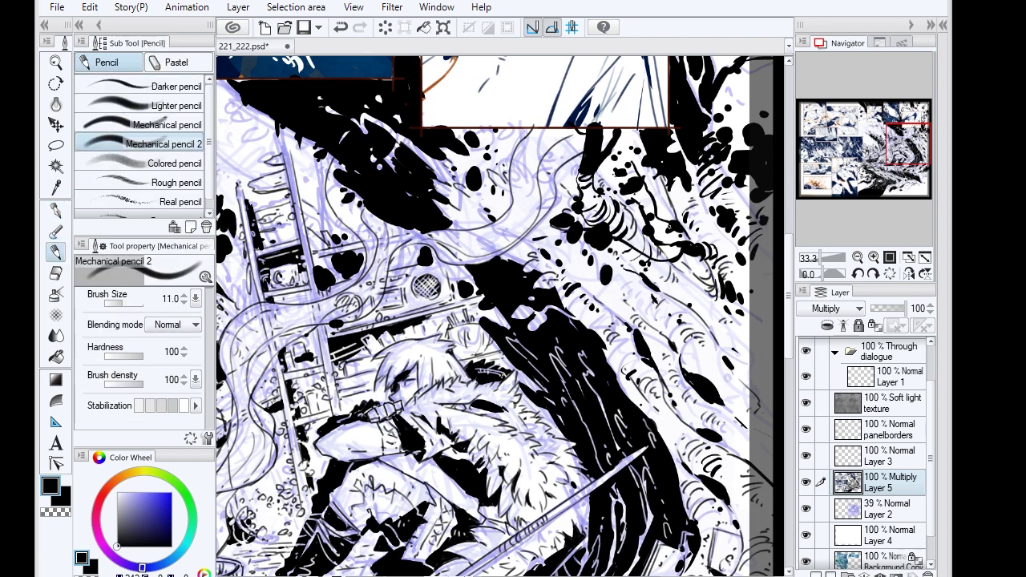
{"action": "left_click_drag", "start_coordinate": [705, 237], "coordinate": [726, 254]}
- Eyedrop the dark navy from the hair and dab navy ink dots on the branches
{"action": "key", "text": "p"}
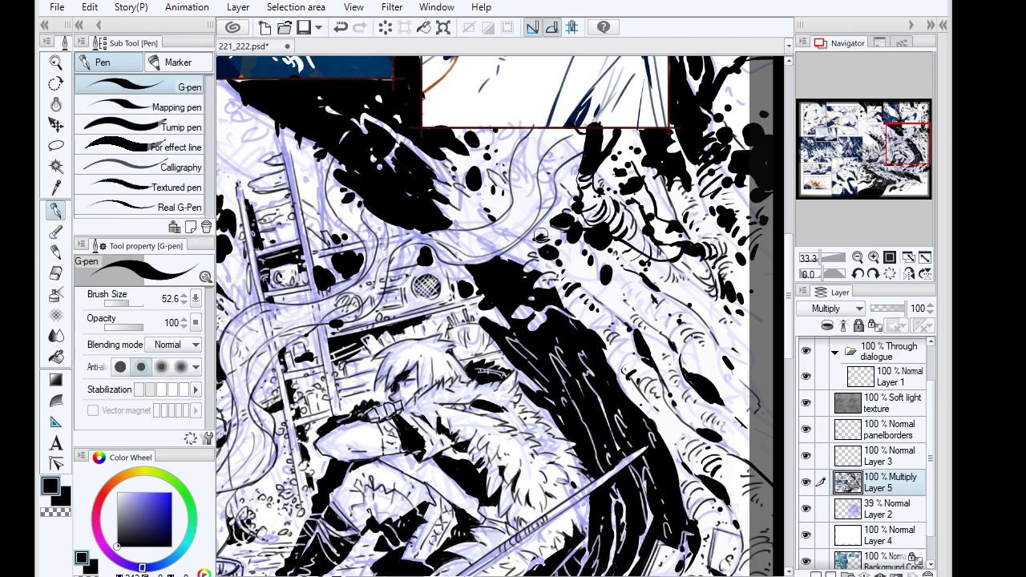
{"action": "left_click_drag", "start_coordinate": [585, 177], "coordinate": [554, 237]}
{"action": "left_click", "coordinate": [554, 239], "text": "alt"}
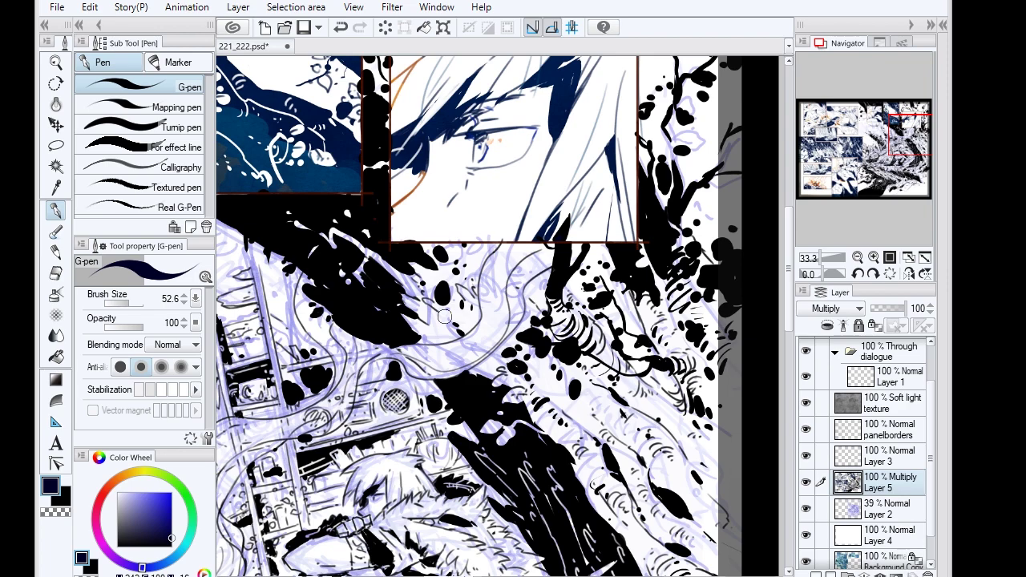
{"action": "key", "text": "p"}
{"action": "left_click_drag", "start_coordinate": [904, 132], "coordinate": [890, 154]}
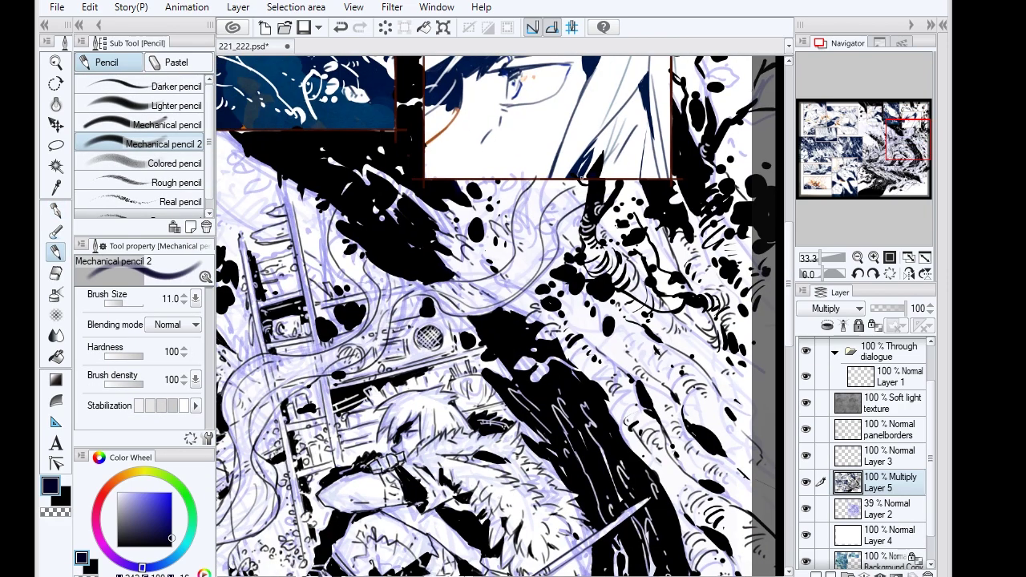
{"action": "key", "text": "p"}
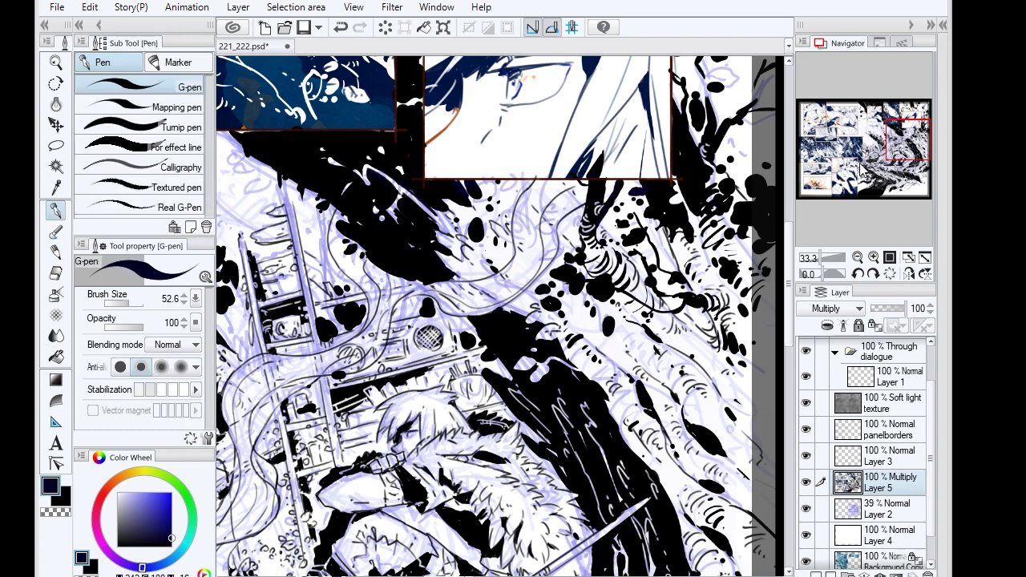
{"action": "key", "text": "p"}
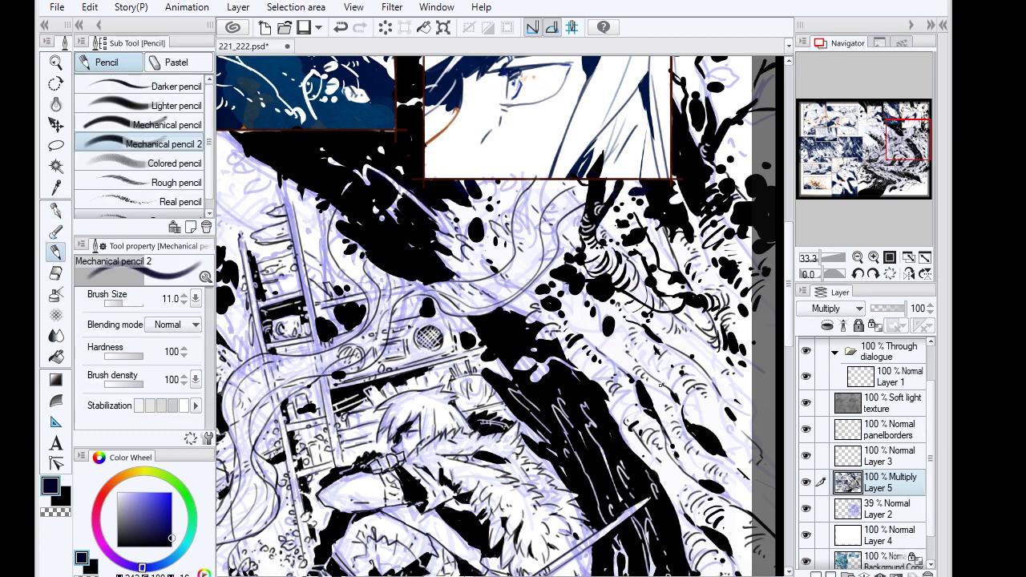
{"action": "key", "text": "p"}
{"action": "left_click", "coordinate": [621, 307]}
{"action": "left_click", "coordinate": [731, 141]}
{"action": "left_click", "coordinate": [673, 307]}
- Cut white strokes into the black ink with the Turnip pen
{"action": "key", "text": "p"}
{"action": "key", "text": "p"}
{"action": "key", "text": "p"}
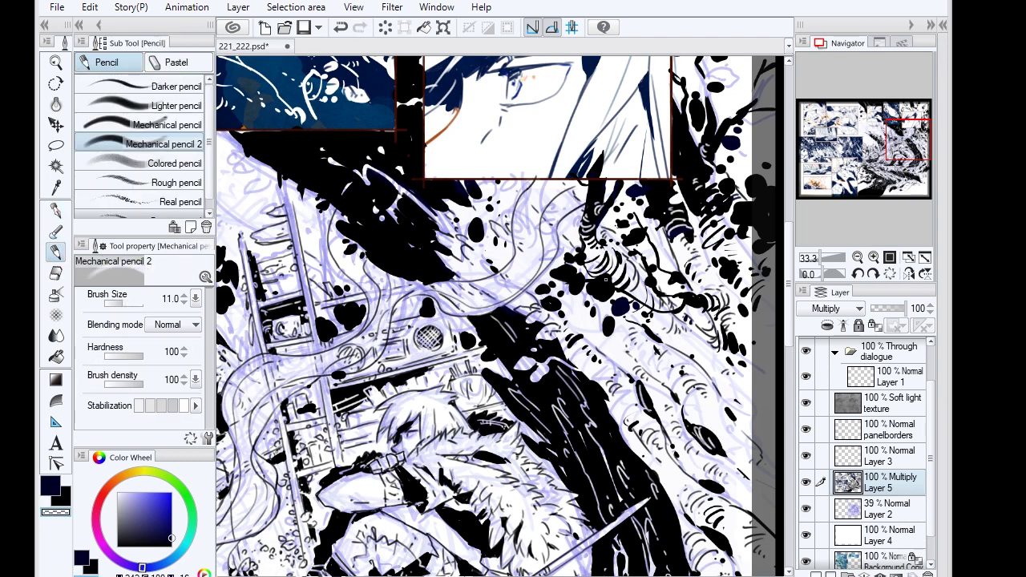
{"action": "key", "text": "p"}
{"action": "mouse_move", "coordinate": [361, 192]}
{"action": "left_mouse_down"}
{"action": "mouse_move", "coordinate": [417, 257]}
{"action": "mouse_move", "coordinate": [437, 260]}
{"action": "left_mouse_up"}
{"action": "key", "text": "p"}
{"action": "left_click_drag", "start_coordinate": [276, 132], "coordinate": [390, 269]}
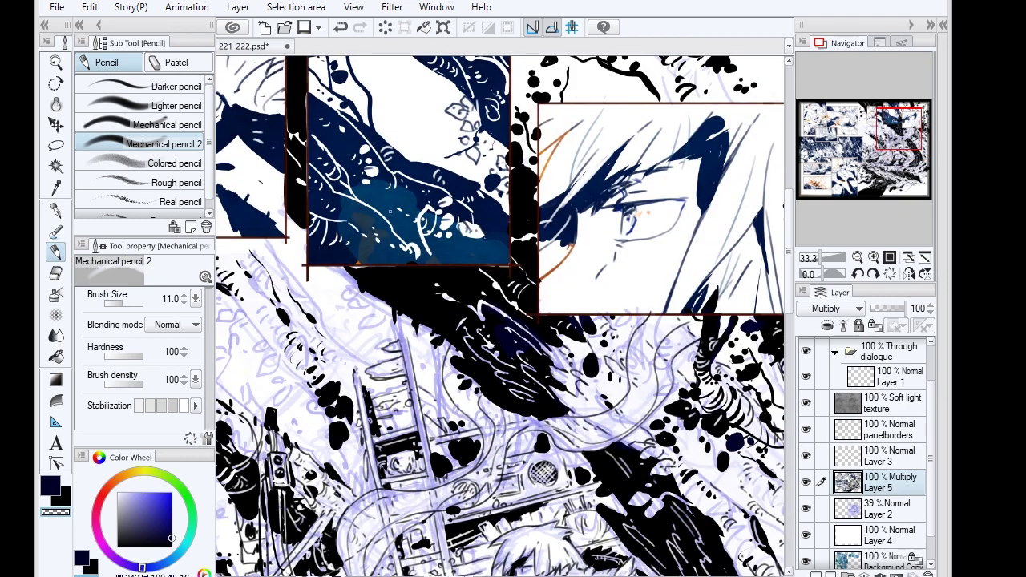
{"action": "key", "text": "p"}
{"action": "key", "text": "p"}
{"action": "key", "text": "p"}
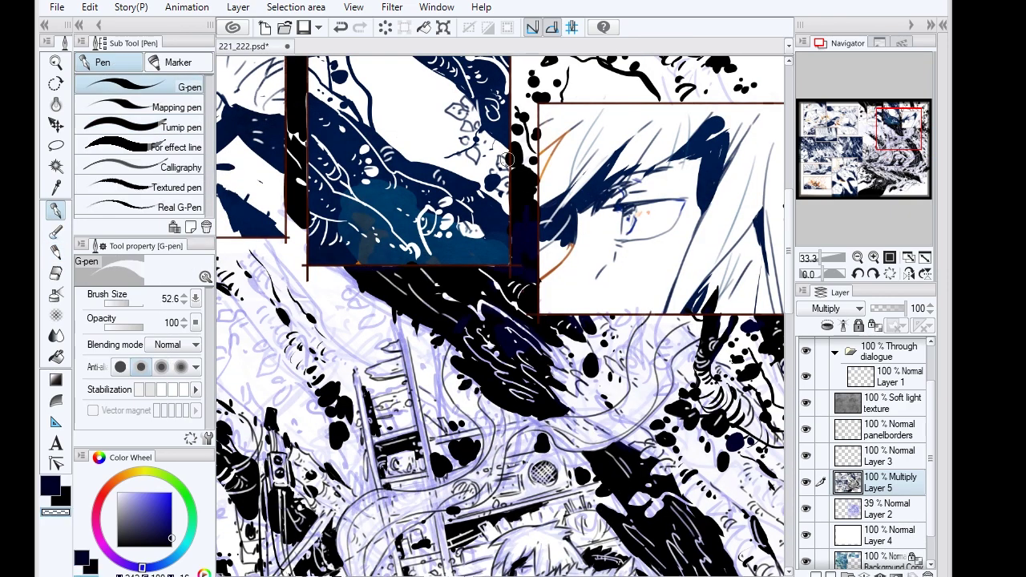
- Add dark navy ink blobs along the branches in the upper panels
{"action": "left_click_drag", "start_coordinate": [533, 275], "coordinate": [586, 389]}
{"action": "left_click_drag", "start_coordinate": [593, 164], "coordinate": [387, 155]}
{"action": "key", "text": "p"}
- Zoom out to see more of the spread and save it
{"action": "key", "text": "p"}
{"action": "left_click_drag", "start_coordinate": [433, 124], "coordinate": [409, 168]}
{"action": "left_click_drag", "start_coordinate": [633, 180], "coordinate": [653, 196]}
{"action": "left_click_drag", "start_coordinate": [581, 136], "coordinate": [553, 156]}
{"action": "left_click_drag", "start_coordinate": [673, 308], "coordinate": [661, 349]}
{"action": "mouse_move", "coordinate": [662, 276]}
{"action": "left_mouse_down"}
{"action": "mouse_move", "coordinate": [637, 301]}
{"action": "mouse_move", "coordinate": [642, 352]}
{"action": "left_mouse_up"}
{"action": "left_click_drag", "start_coordinate": [725, 172], "coordinate": [711, 176]}
{"action": "left_click_drag", "start_coordinate": [907, 122], "coordinate": [886, 141]}
{"action": "left_click", "coordinate": [857, 258]}
{"action": "key", "text": "p"}
{"action": "key", "text": "ctrl+s"}
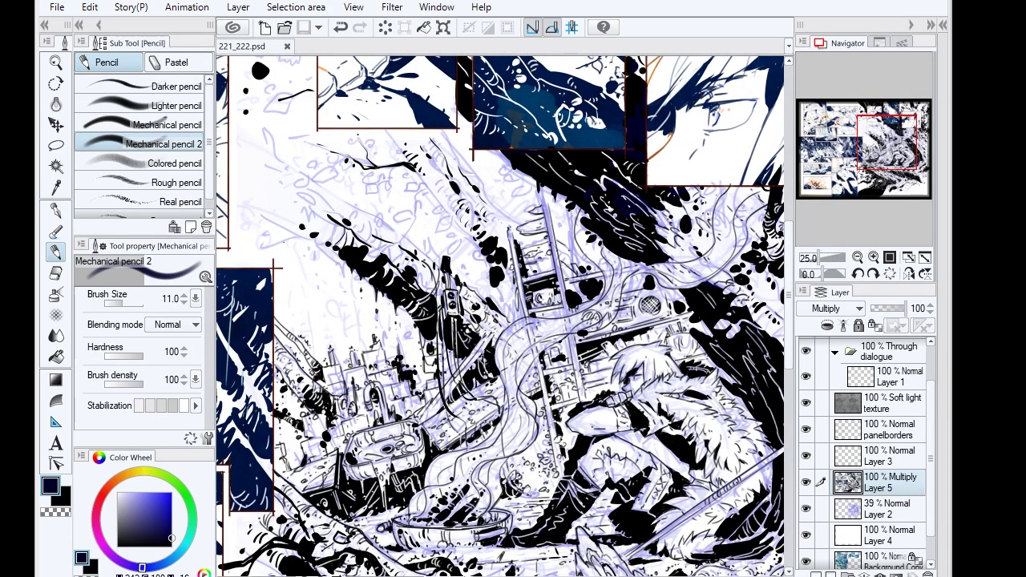
- Sketch pencil lines around the top of the ladder, undoing the last stroke
{"action": "left_click_drag", "start_coordinate": [407, 181], "coordinate": [418, 199]}
{"action": "mouse_move", "coordinate": [370, 178]}
{"action": "left_mouse_down"}
{"action": "mouse_move", "coordinate": [385, 191]}
{"action": "mouse_move", "coordinate": [329, 219]}
{"action": "left_mouse_up"}
{"action": "left_click_drag", "start_coordinate": [314, 216], "coordinate": [257, 242]}
{"action": "left_click_drag", "start_coordinate": [480, 171], "coordinate": [513, 214]}
{"action": "left_click_drag", "start_coordinate": [433, 189], "coordinate": [445, 210]}
{"action": "left_click_drag", "start_coordinate": [491, 193], "coordinate": [497, 223]}
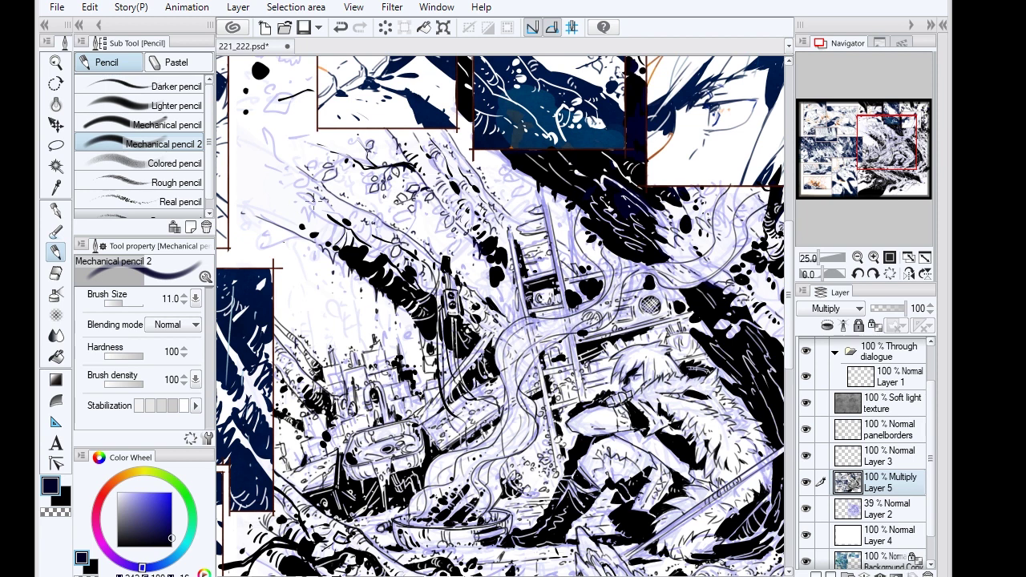
{"action": "key", "text": "ctrl+z"}
- Zoom in on the seated character and sketch lines on its belt and hair
{"action": "key", "text": "p"}
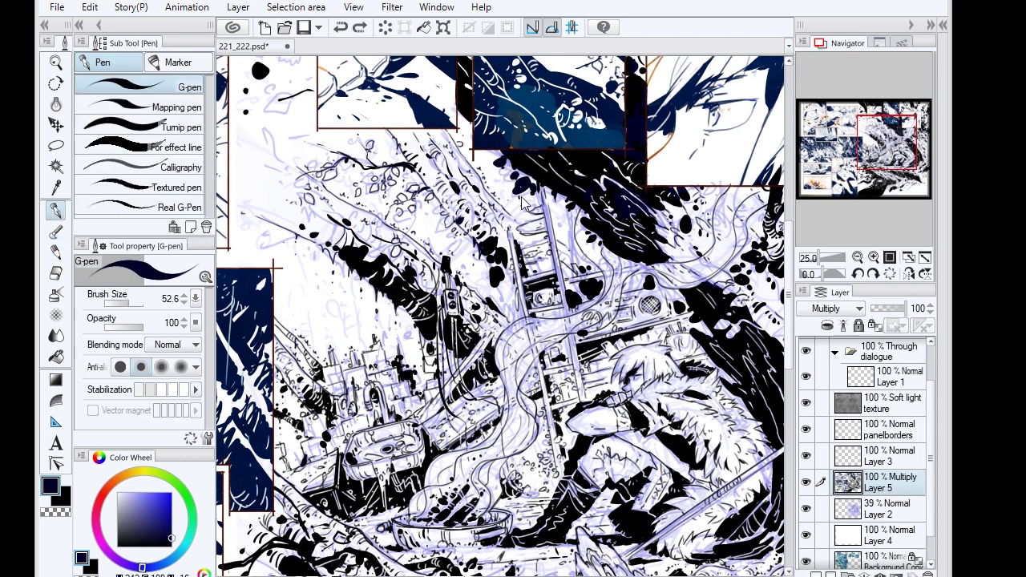
{"action": "key", "text": "p"}
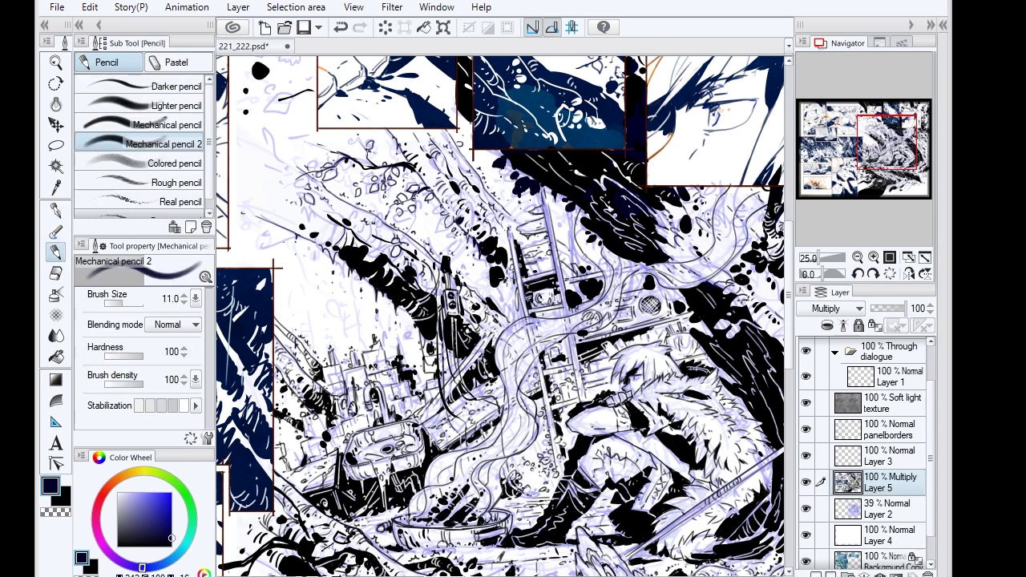
{"action": "key", "text": "p"}
{"action": "key", "text": "p"}
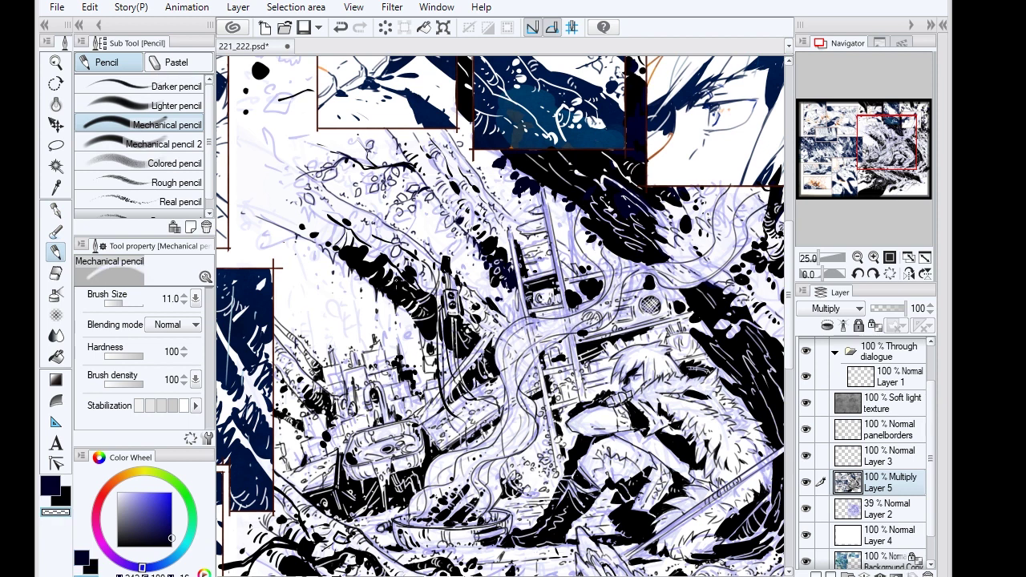
{"action": "key", "text": "period"}
{"action": "key", "text": "p"}
{"action": "key", "text": "p"}
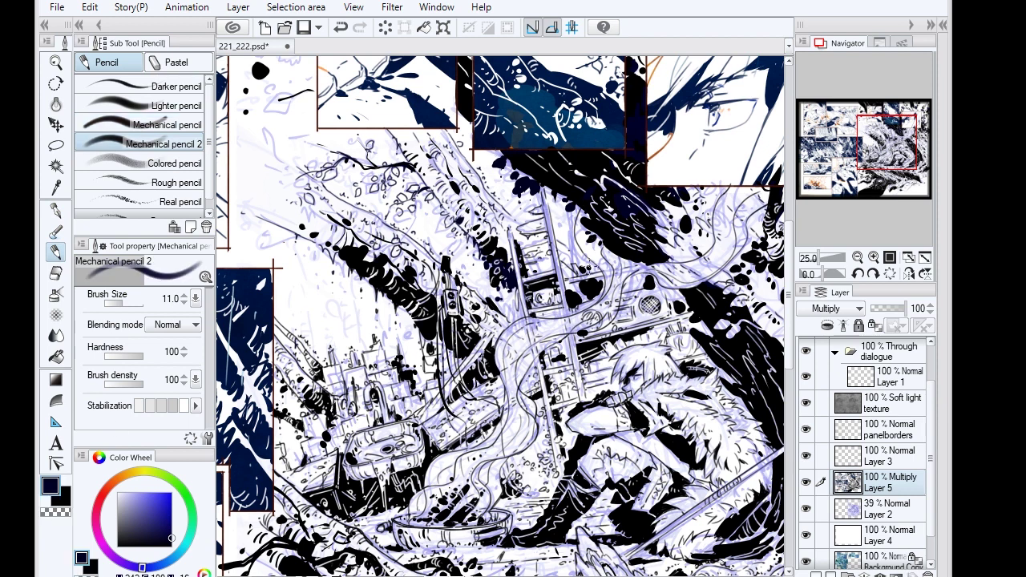
{"action": "key", "text": "p"}
{"action": "key", "text": "p"}
{"action": "key", "text": "p"}
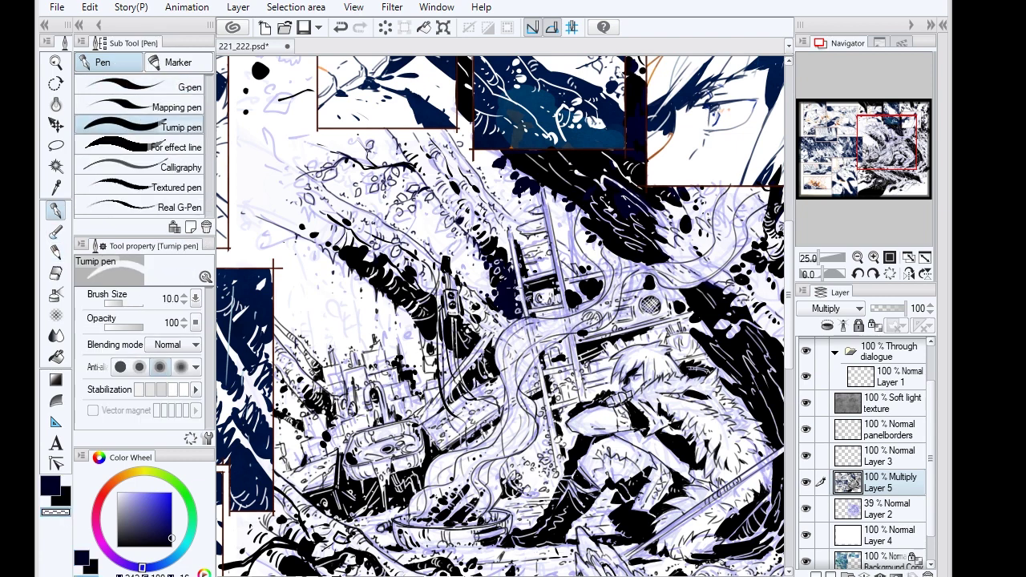
{"action": "left_click", "coordinate": [857, 258]}
{"action": "key", "text": "p"}
{"action": "left_click_drag", "start_coordinate": [601, 414], "coordinate": [645, 407]}
{"action": "left_click_drag", "start_coordinate": [625, 325], "coordinate": [605, 362]}
{"action": "left_click_drag", "start_coordinate": [664, 311], "coordinate": [680, 307]}
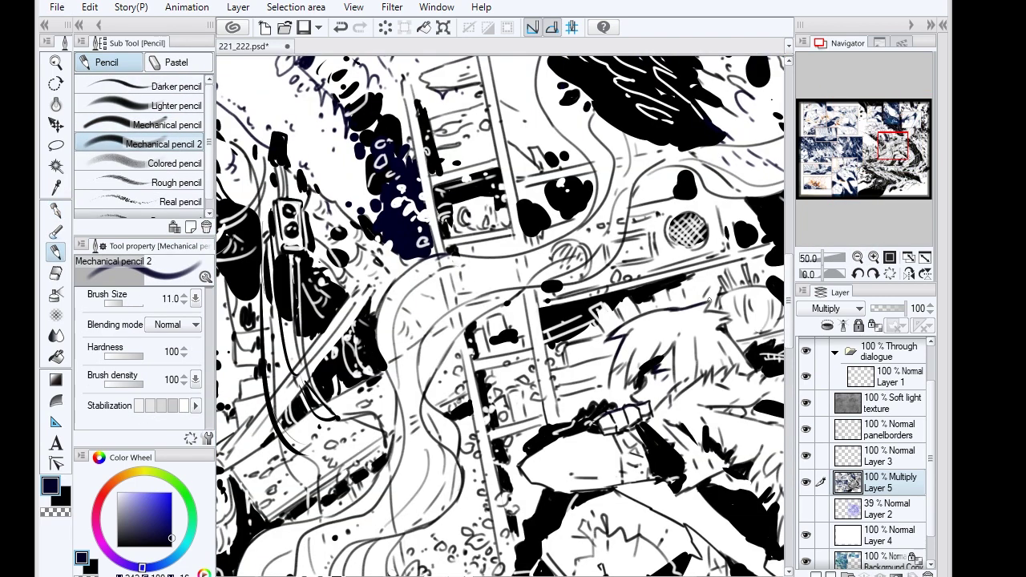
- Add pencil strokes around the ladder and the machinery
{"action": "left_click_drag", "start_coordinate": [655, 170], "coordinate": [628, 212]}
{"action": "left_click_drag", "start_coordinate": [502, 304], "coordinate": [439, 365]}
{"action": "left_click_drag", "start_coordinate": [445, 261], "coordinate": [414, 257]}
{"action": "scroll", "coordinate": [500, 313], "scroll_direction": "down", "scroll_amount": 2}
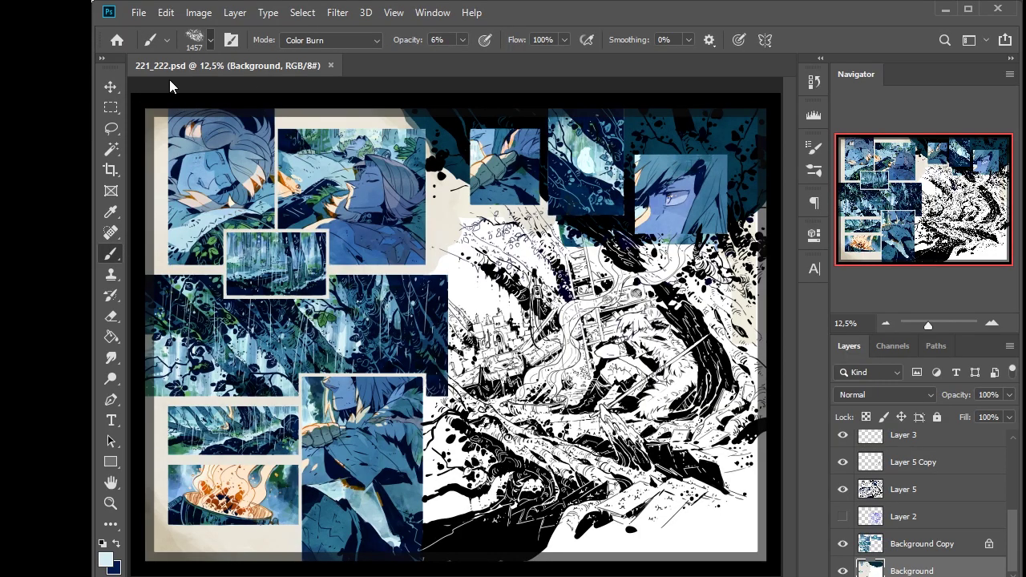
{"action": "key", "text": "b"}
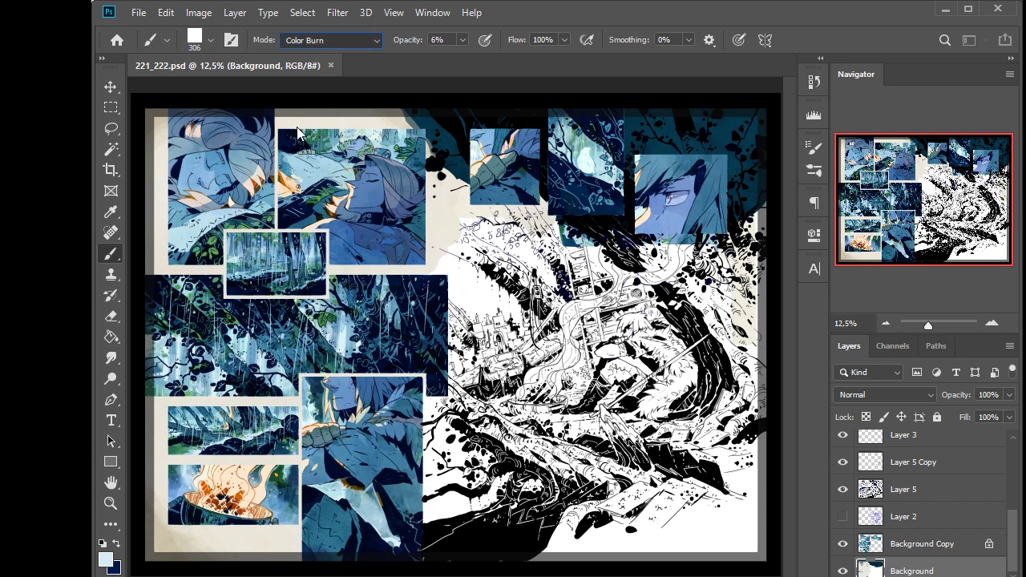
- Wash light blue over the white right page with Multiply strokes
{"action": "mouse_move", "coordinate": [538, 375]}
{"action": "left_mouse_down"}
{"action": "mouse_move", "coordinate": [625, 344]}
{"action": "mouse_move", "coordinate": [690, 353]}
{"action": "mouse_move", "coordinate": [484, 329]}
{"action": "mouse_move", "coordinate": [510, 203]}
{"action": "mouse_move", "coordinate": [488, 385]}
{"action": "mouse_move", "coordinate": [449, 481]}
{"action": "mouse_move", "coordinate": [657, 513]}
{"action": "mouse_move", "coordinate": [673, 321]}
{"action": "mouse_move", "coordinate": [769, 351]}
{"action": "left_mouse_up"}
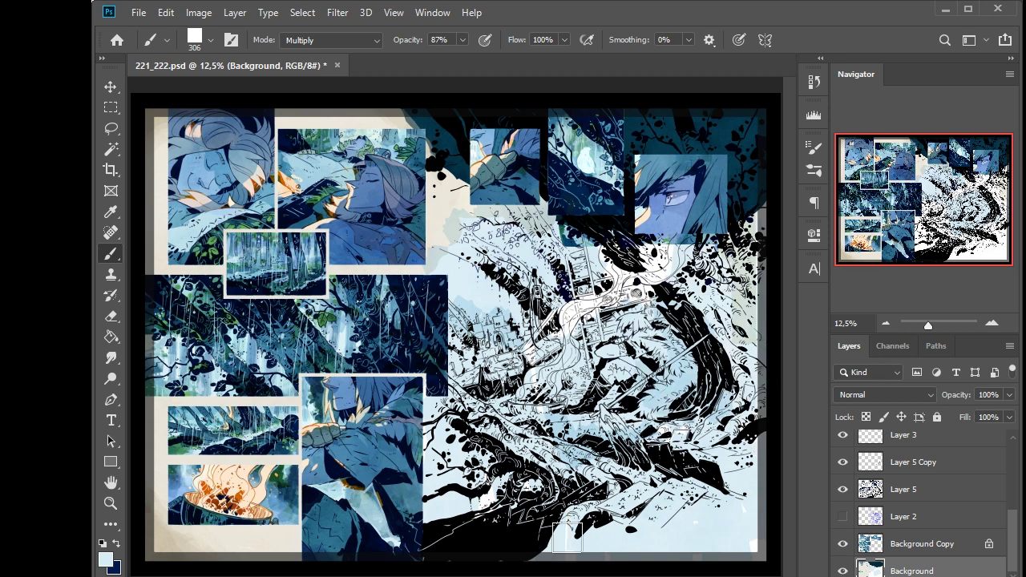
{"action": "key", "text": "i"}
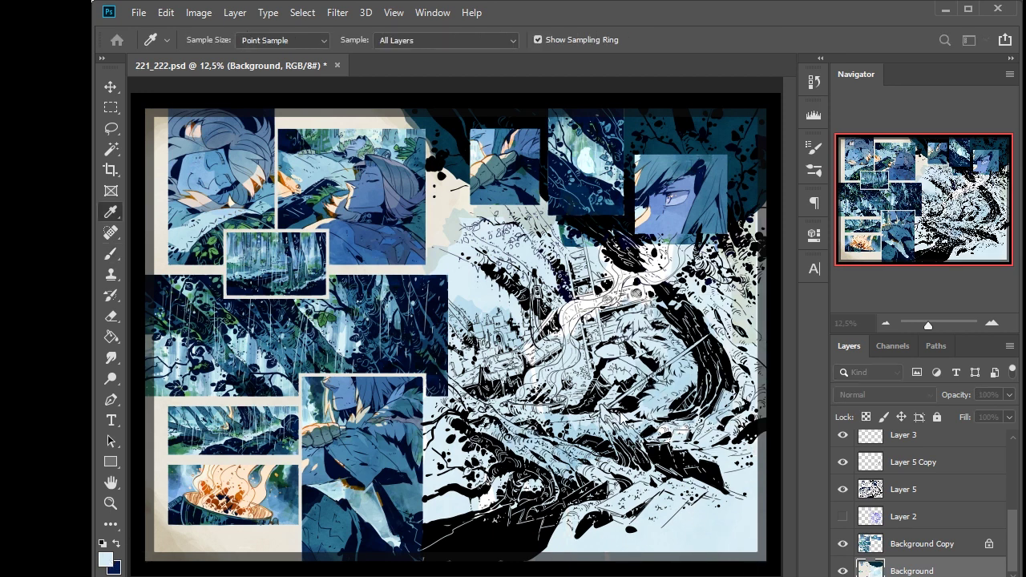
{"action": "key", "text": "b"}
{"action": "left_click_drag", "start_coordinate": [689, 288], "coordinate": [750, 384]}
- Pick a darker blue and shade from the ladder rightward and the branches and castle
{"action": "left_click", "coordinate": [741, 328], "text": "alt"}
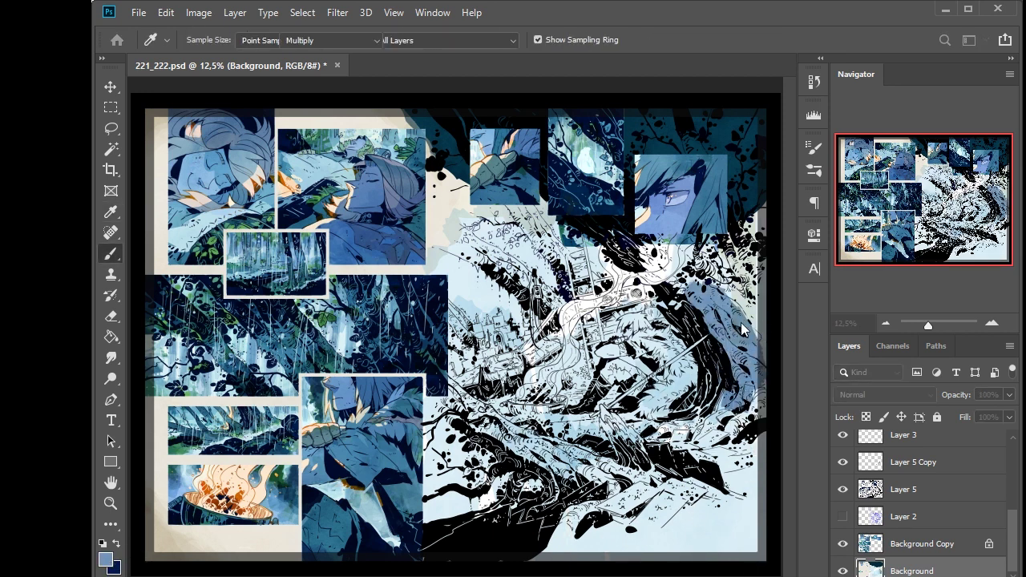
{"action": "mouse_move", "coordinate": [552, 255]}
{"action": "left_mouse_down"}
{"action": "mouse_move", "coordinate": [589, 264]}
{"action": "mouse_move", "coordinate": [669, 245]}
{"action": "mouse_move", "coordinate": [744, 295]}
{"action": "mouse_move", "coordinate": [701, 324]}
{"action": "mouse_move", "coordinate": [762, 400]}
{"action": "left_mouse_up"}
{"action": "mouse_move", "coordinate": [485, 263]}
{"action": "left_mouse_down"}
{"action": "mouse_move", "coordinate": [424, 224]}
{"action": "mouse_move", "coordinate": [481, 250]}
{"action": "mouse_move", "coordinate": [496, 371]}
{"action": "mouse_move", "coordinate": [553, 313]}
{"action": "mouse_move", "coordinate": [541, 320]}
{"action": "mouse_move", "coordinate": [609, 320]}
{"action": "mouse_move", "coordinate": [554, 305]}
{"action": "mouse_move", "coordinate": [593, 347]}
{"action": "mouse_move", "coordinate": [469, 375]}
{"action": "mouse_move", "coordinate": [481, 425]}
{"action": "mouse_move", "coordinate": [599, 494]}
{"action": "mouse_move", "coordinate": [625, 449]}
{"action": "mouse_move", "coordinate": [689, 505]}
{"action": "mouse_move", "coordinate": [725, 464]}
{"action": "mouse_move", "coordinate": [687, 411]}
{"action": "mouse_move", "coordinate": [561, 415]}
{"action": "mouse_move", "coordinate": [713, 449]}
{"action": "mouse_move", "coordinate": [681, 489]}
{"action": "mouse_move", "coordinate": [553, 529]}
{"action": "mouse_move", "coordinate": [721, 536]}
{"action": "mouse_move", "coordinate": [633, 553]}
{"action": "mouse_move", "coordinate": [435, 485]}
{"action": "mouse_move", "coordinate": [441, 417]}
{"action": "mouse_move", "coordinate": [469, 400]}
{"action": "mouse_move", "coordinate": [533, 436]}
{"action": "mouse_move", "coordinate": [500, 457]}
{"action": "mouse_move", "coordinate": [629, 495]}
{"action": "left_mouse_up"}
{"action": "key", "text": "0"}
- Darken the roots, then the right-side branches at lower brush opacity
{"action": "left_click_drag", "start_coordinate": [612, 418], "coordinate": [646, 460]}
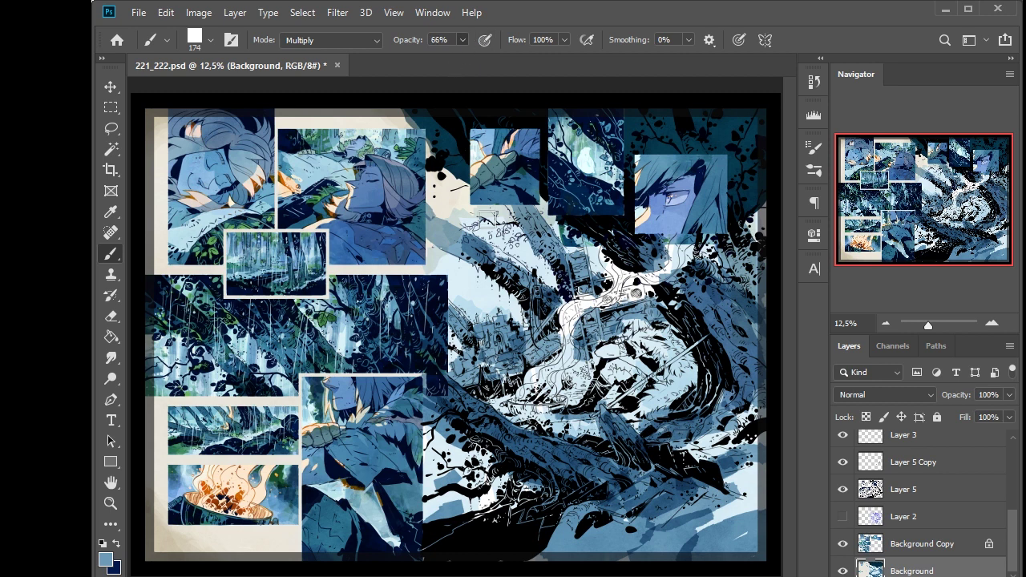
{"action": "left_click_drag", "start_coordinate": [462, 40], "coordinate": [463, 54]}
{"action": "left_click_drag", "start_coordinate": [544, 242], "coordinate": [606, 297]}
{"action": "mouse_move", "coordinate": [670, 254]}
{"action": "left_mouse_down"}
{"action": "mouse_move", "coordinate": [730, 290]}
{"action": "mouse_move", "coordinate": [761, 346]}
{"action": "left_mouse_up"}
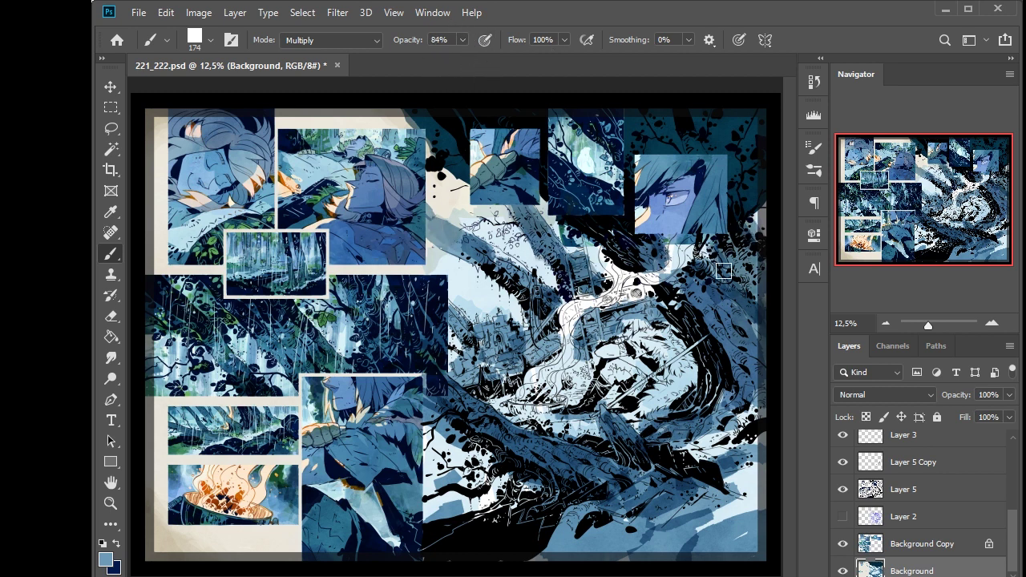
- Sample light and medium blues from the artwork, then choose a light cream foreground colour
{"action": "key", "text": "i"}
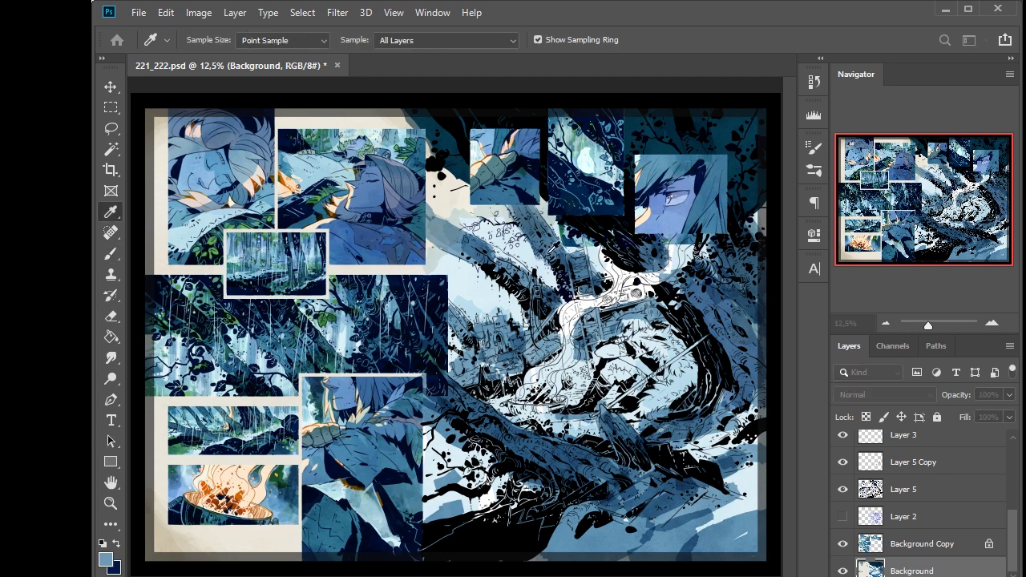
{"action": "left_click", "coordinate": [610, 430]}
{"action": "key", "text": "b"}
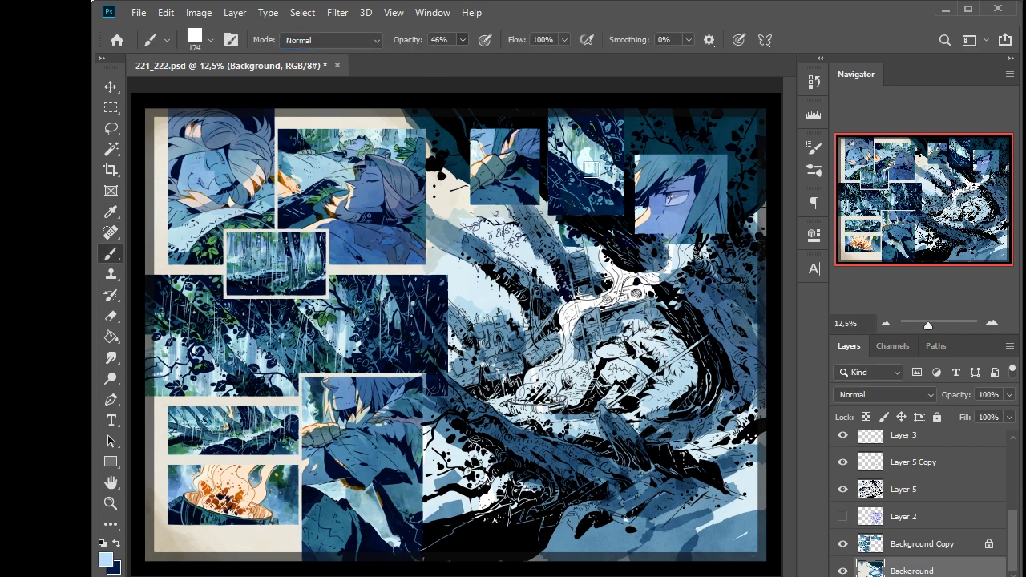
{"action": "key", "text": "i"}
{"action": "key", "text": "b"}
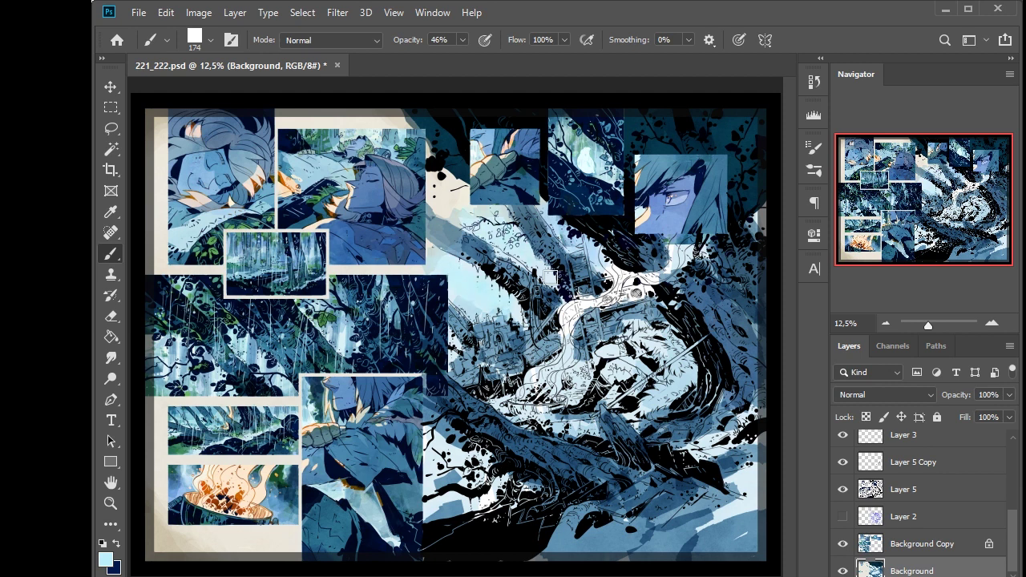
{"action": "key", "text": "i"}
{"action": "left_click", "coordinate": [238, 369]}
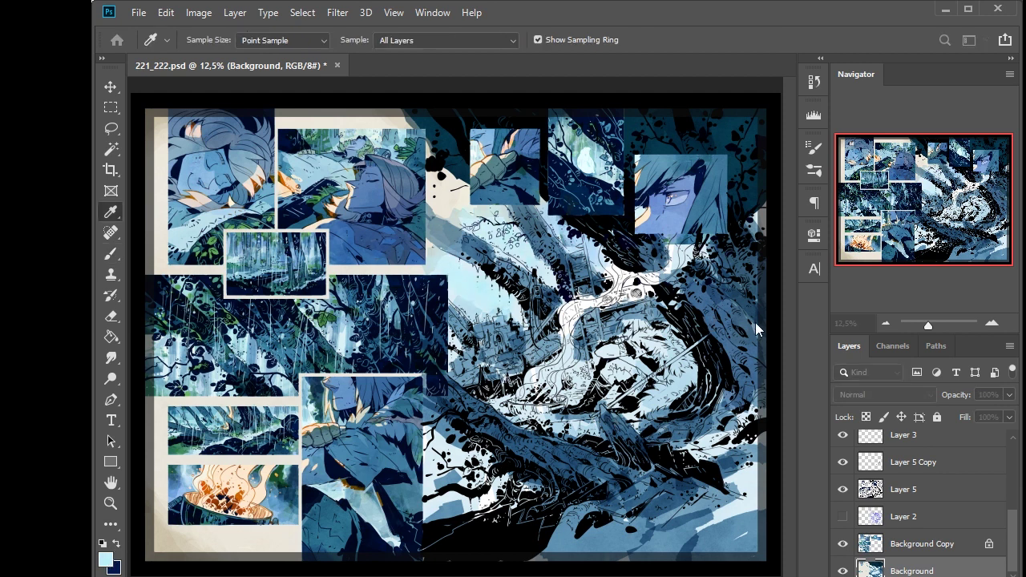
{"action": "left_click", "coordinate": [755, 329]}
{"action": "key", "text": "b"}
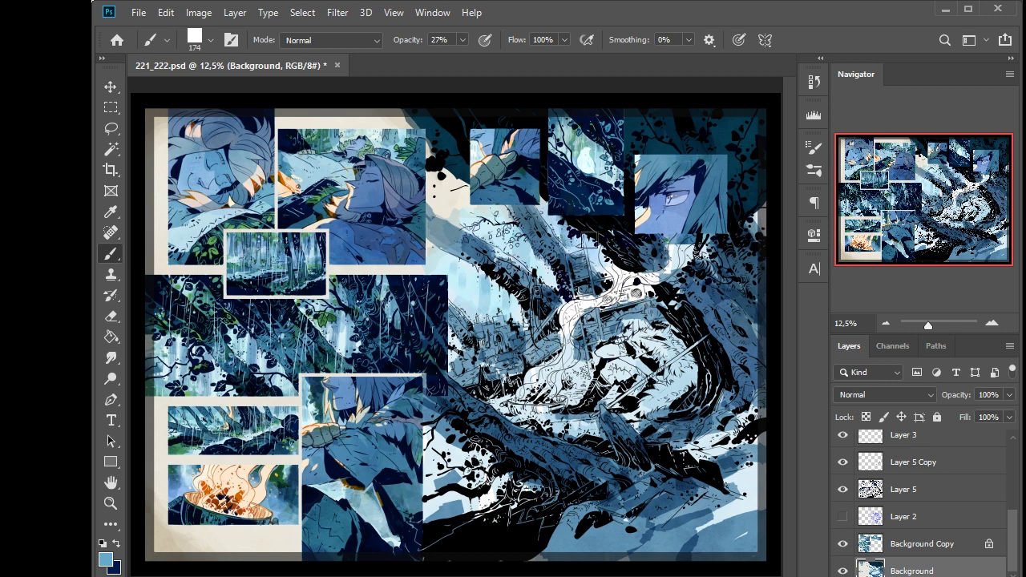
{"action": "left_click", "coordinate": [112, 555]}
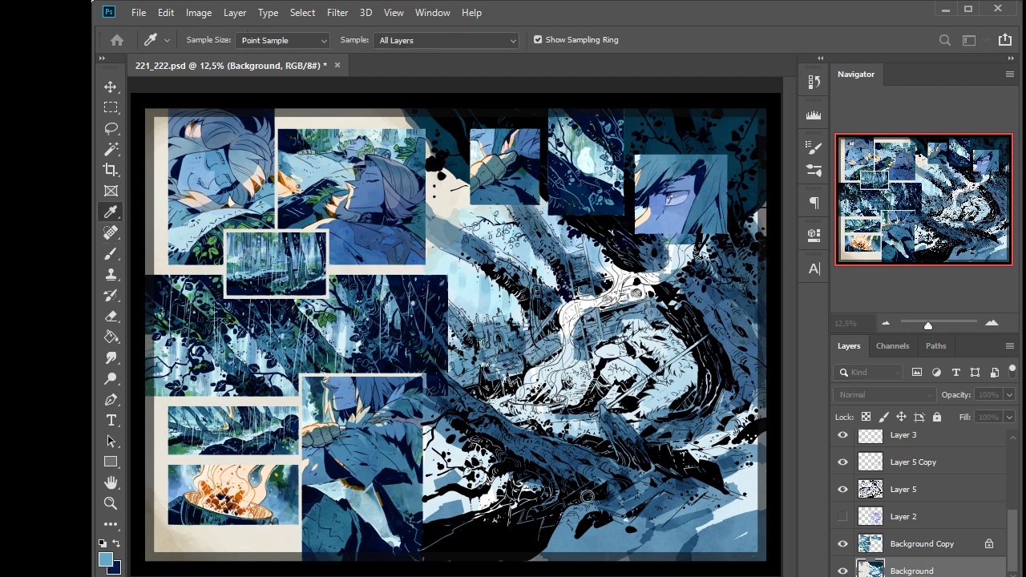
{"action": "key", "text": "Return"}
{"action": "key", "text": "bracketleft"}
{"action": "key", "text": "bracketleft"}
{"action": "key", "text": "bracketleft"}
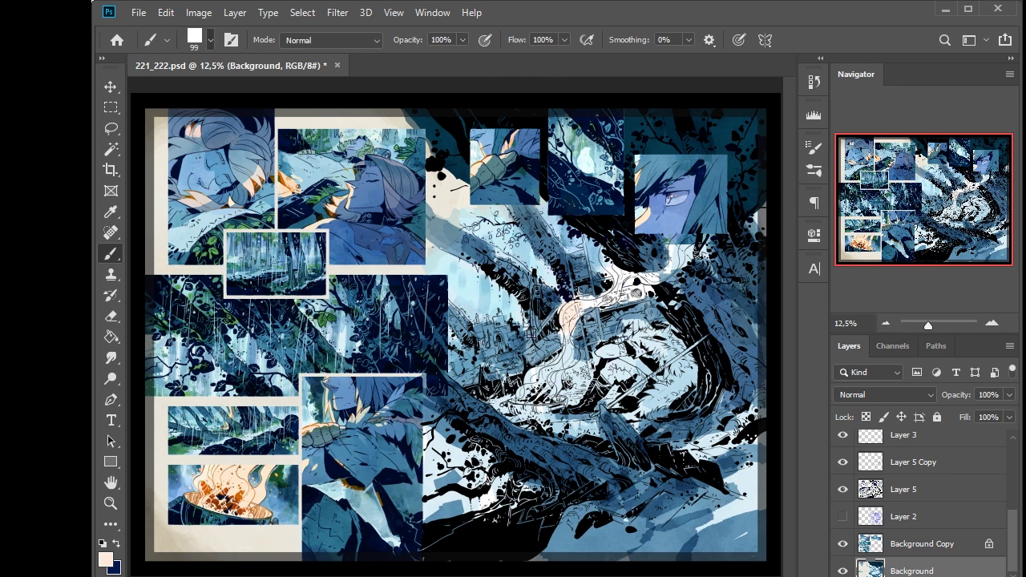
- Paint the central flowing roots in light cream and shade across the tree in steel blue
{"action": "mouse_move", "coordinate": [526, 379]}
{"action": "left_mouse_down"}
{"action": "mouse_move", "coordinate": [584, 310]}
{"action": "mouse_move", "coordinate": [604, 301]}
{"action": "mouse_move", "coordinate": [616, 266]}
{"action": "mouse_move", "coordinate": [642, 282]}
{"action": "mouse_move", "coordinate": [672, 248]}
{"action": "left_mouse_up"}
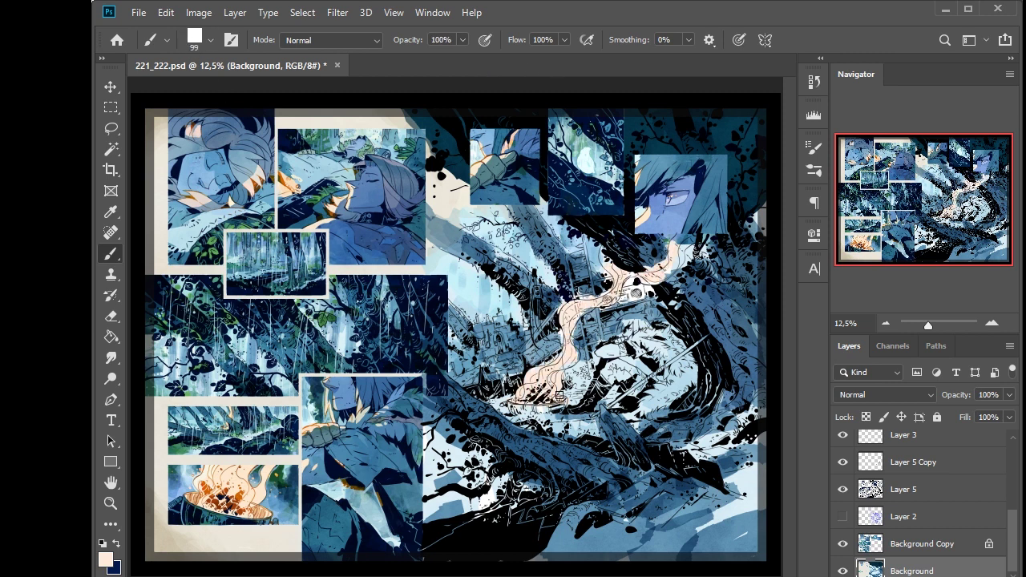
{"action": "key", "text": "i"}
{"action": "key", "text": "b"}
{"action": "left_click", "coordinate": [515, 408], "text": "alt"}
{"action": "mouse_move", "coordinate": [573, 410]}
{"action": "left_mouse_down"}
{"action": "mouse_move", "coordinate": [603, 371]}
{"action": "mouse_move", "coordinate": [641, 375]}
{"action": "mouse_move", "coordinate": [681, 357]}
{"action": "mouse_move", "coordinate": [653, 393]}
{"action": "mouse_move", "coordinate": [637, 349]}
{"action": "mouse_move", "coordinate": [661, 298]}
{"action": "left_mouse_up"}
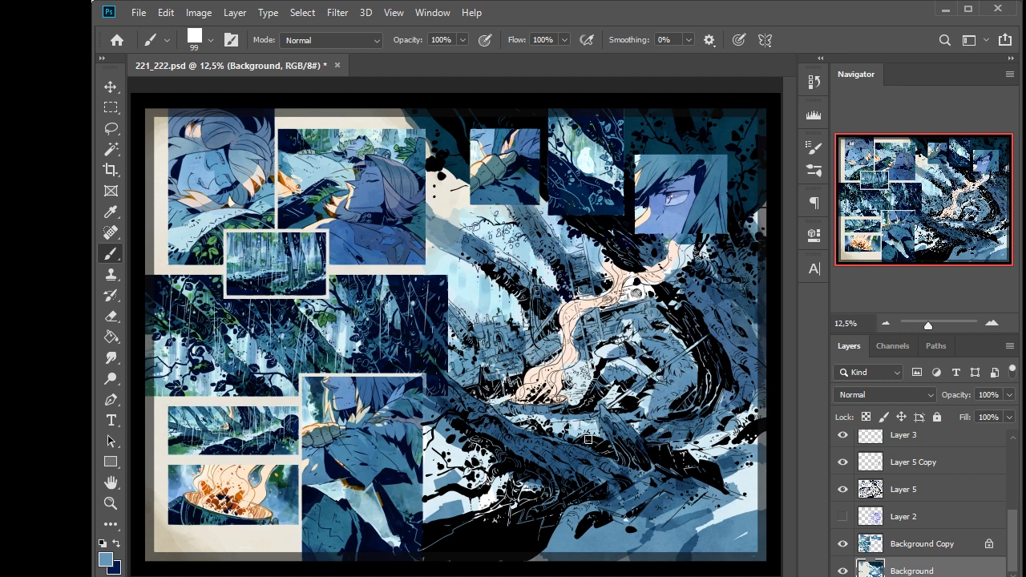
- Dab light green accents near the roots and reset colours to black and white
{"action": "left_click", "coordinate": [500, 336], "text": "alt"}
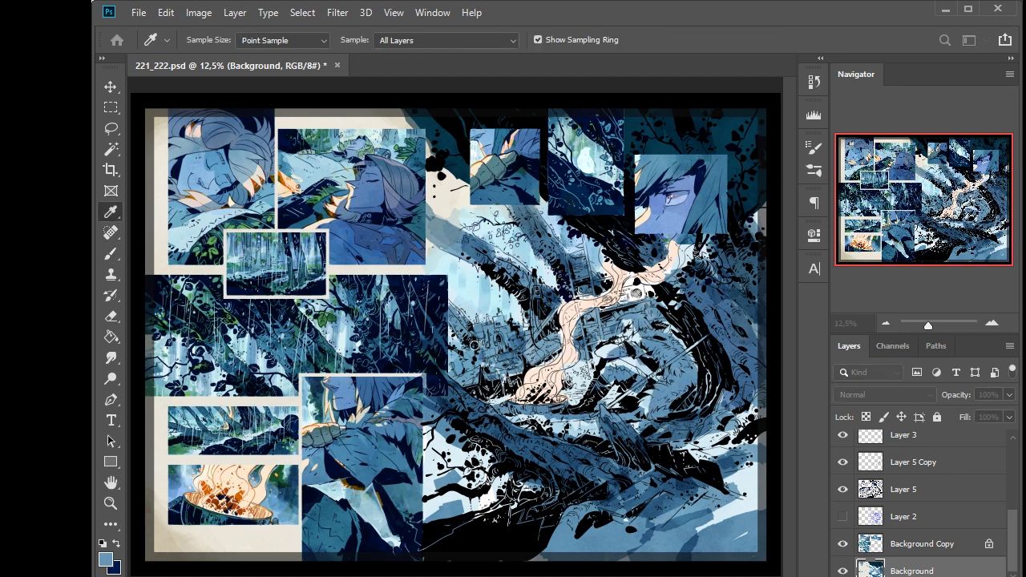
{"action": "left_click_drag", "start_coordinate": [501, 233], "coordinate": [519, 245]}
{"action": "key", "text": "d"}
{"action": "key", "text": "alt"}
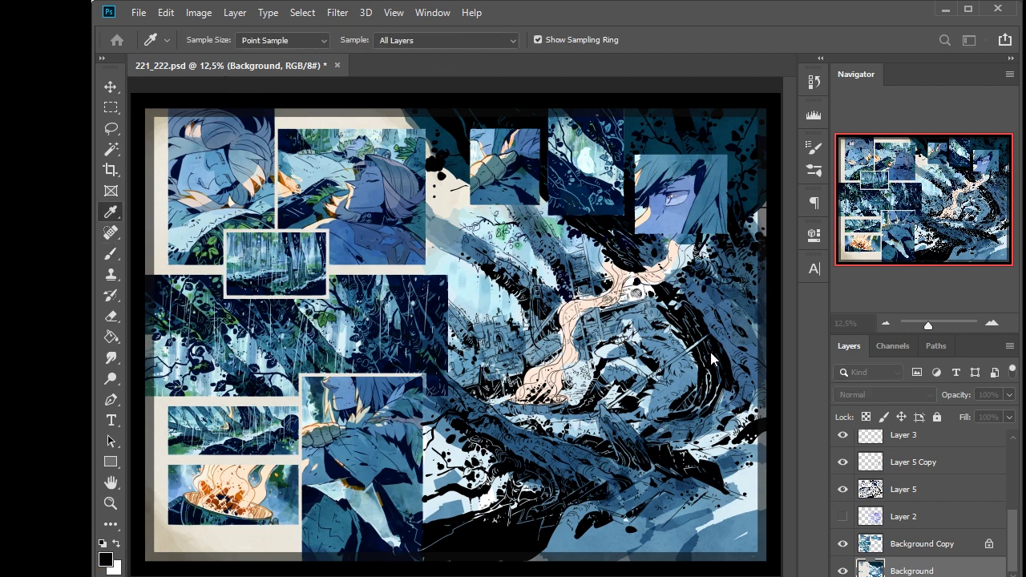
- Paint sampled light-green strokes along the page bottom and top right at 56% opacity, Normal mode
{"action": "left_click", "coordinate": [555, 225], "text": "alt"}
{"action": "key", "text": "alt"}
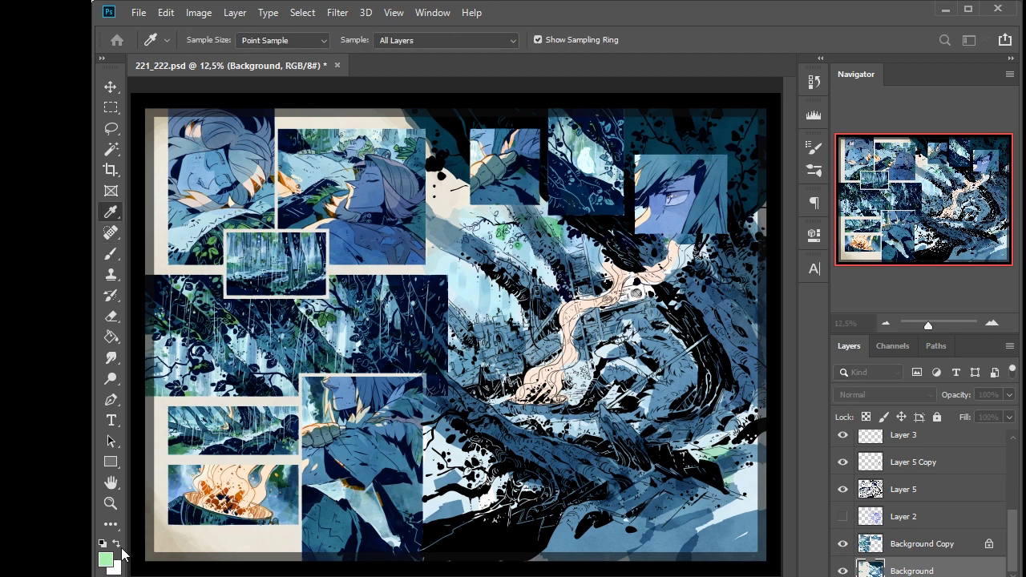
{"action": "left_click_drag", "start_coordinate": [745, 505], "coordinate": [704, 524]}
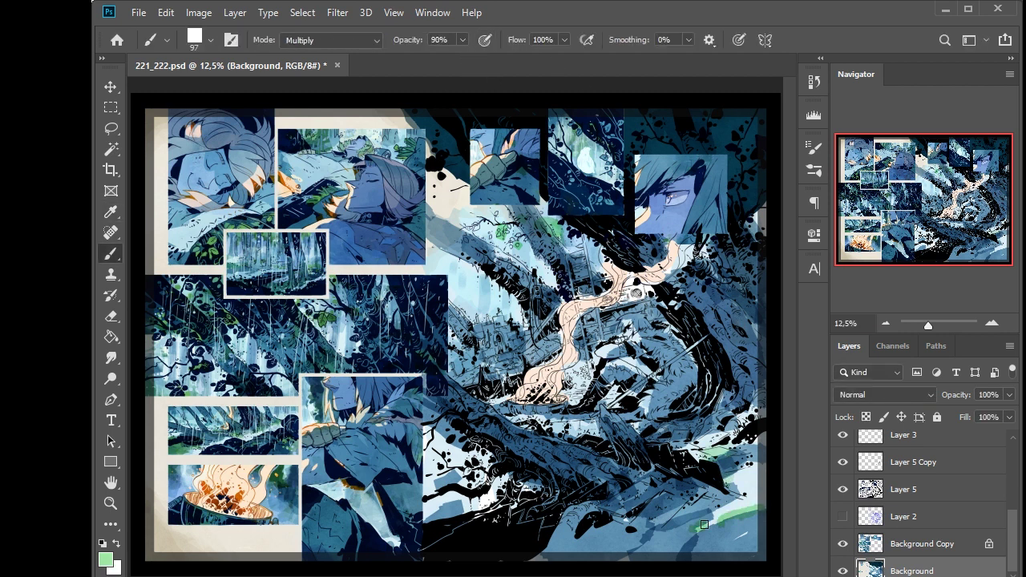
{"action": "scroll", "coordinate": [463, 39], "scroll_direction": "down", "scroll_amount": 1}
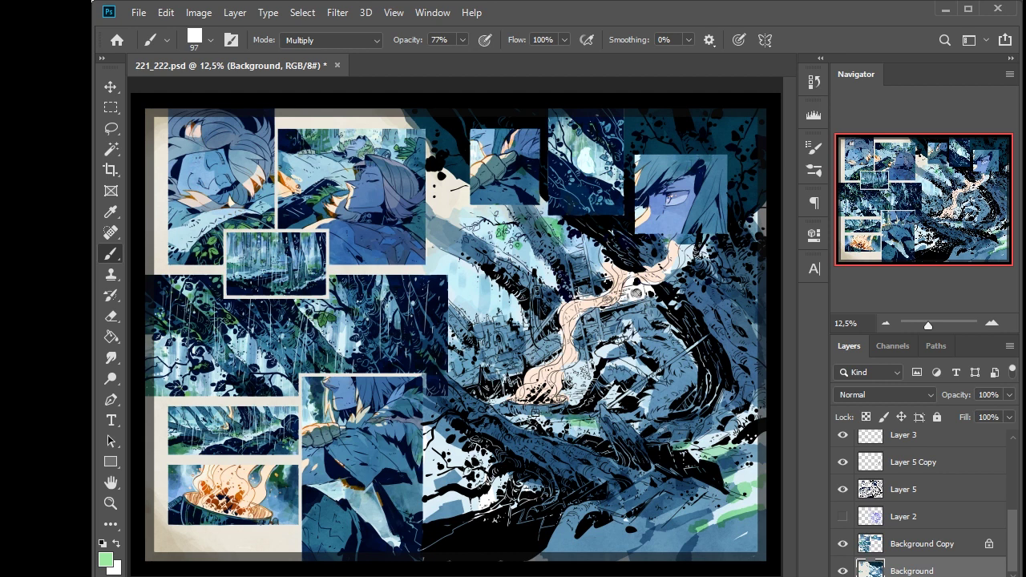
{"action": "key", "text": "5"}
{"action": "key", "text": "6"}
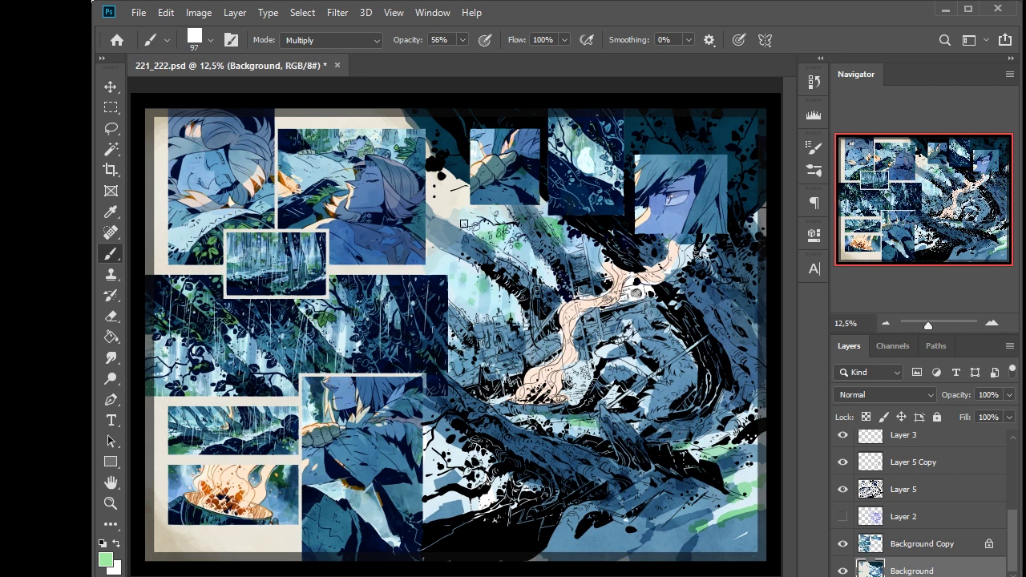
{"action": "key", "text": "shift+alt+n"}
{"action": "key", "text": "alt"}
{"action": "mouse_move", "coordinate": [625, 144]}
{"action": "left_mouse_down"}
{"action": "mouse_move", "coordinate": [746, 220]}
{"action": "mouse_move", "coordinate": [689, 150]}
{"action": "left_mouse_up"}
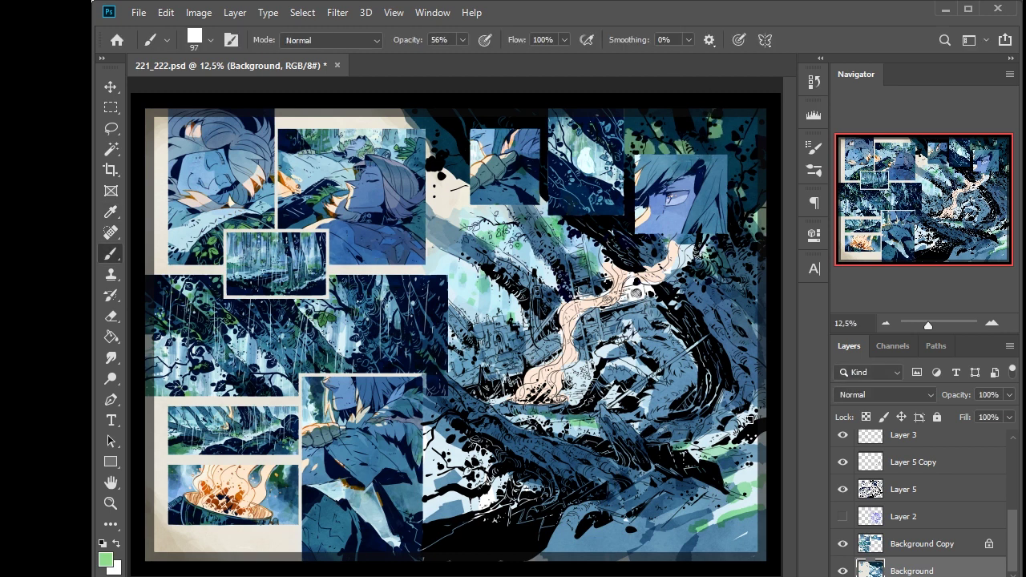
- Brush sampled light-blue highlights over the top-right panels and along the spread's top edge
{"action": "key", "text": "x"}
{"action": "key", "text": "alt"}
{"action": "left_click", "coordinate": [542, 384], "text": "alt"}
{"action": "mouse_move", "coordinate": [665, 143]}
{"action": "left_mouse_down"}
{"action": "mouse_move", "coordinate": [664, 112]}
{"action": "mouse_move", "coordinate": [645, 137]}
{"action": "mouse_move", "coordinate": [633, 116]}
{"action": "left_mouse_up"}
{"action": "left_click", "coordinate": [436, 343], "text": "alt"}
{"action": "left_click_drag", "start_coordinate": [716, 115], "coordinate": [735, 106]}
{"action": "left_click_drag", "start_coordinate": [737, 143], "coordinate": [742, 158]}
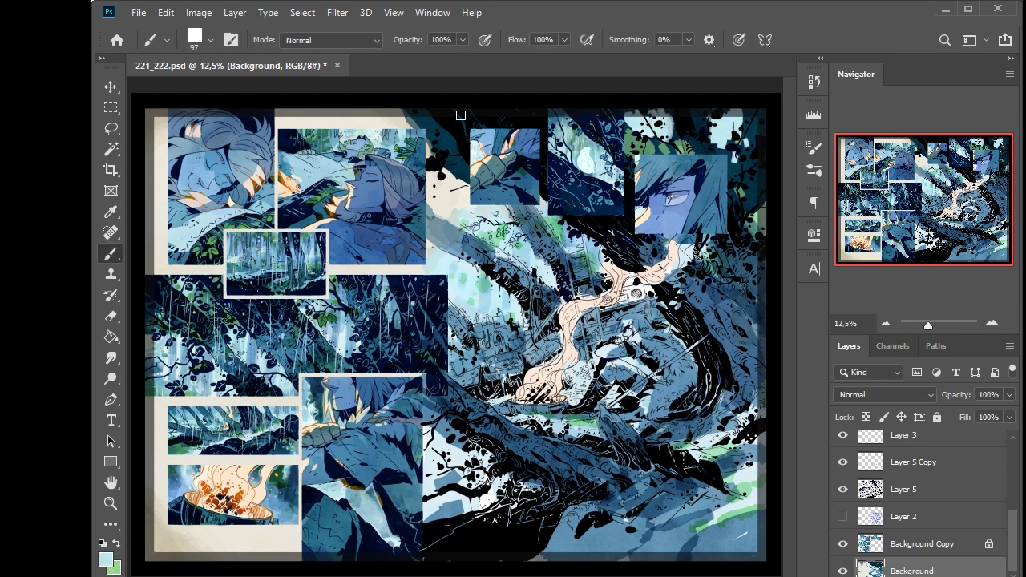
{"action": "mouse_move", "coordinate": [634, 135]}
{"action": "left_mouse_down"}
{"action": "mouse_move", "coordinate": [650, 152]}
{"action": "mouse_move", "coordinate": [669, 112]}
{"action": "left_mouse_up"}
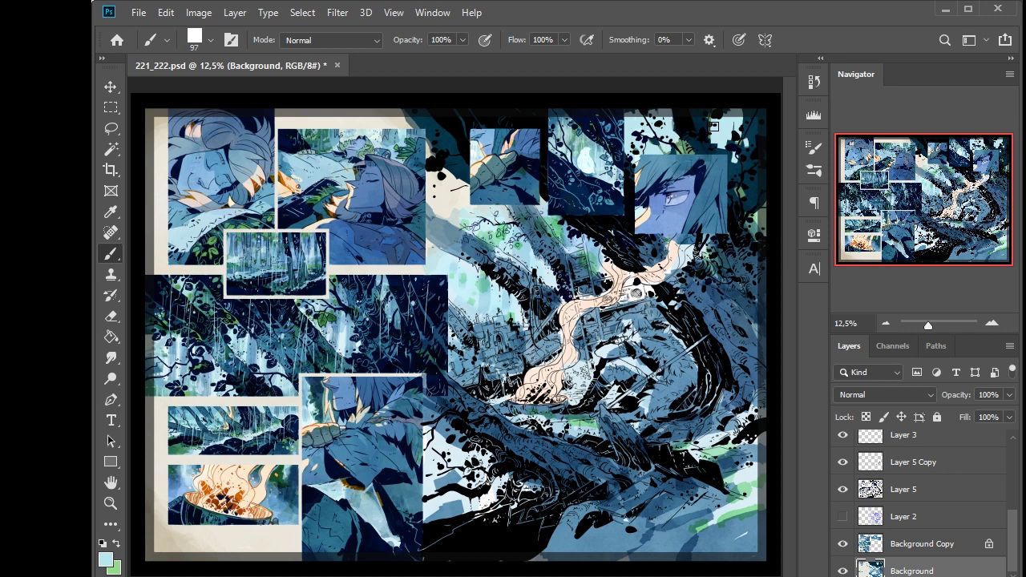
- Paint green strokes along the bottom of the spread in Multiply mode at full opacity
{"action": "key", "text": "x"}
{"action": "key", "text": "shift+alt+m"}
{"action": "key", "text": "6"}
{"action": "key", "text": "3"}
{"action": "key", "text": "0"}
{"action": "mouse_move", "coordinate": [661, 528]}
{"action": "left_mouse_down"}
{"action": "mouse_move", "coordinate": [570, 545]}
{"action": "mouse_move", "coordinate": [641, 519]}
{"action": "left_mouse_up"}
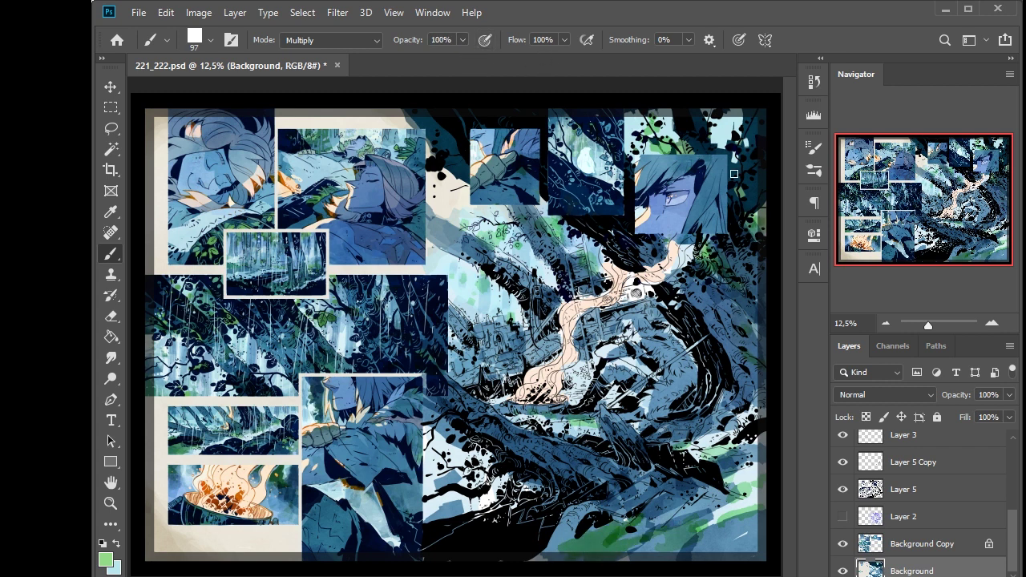
- Add sampled green foliage accents across the upper middle with a slightly smaller brush
{"action": "left_click", "coordinate": [464, 370], "text": "alt"}
{"action": "mouse_move", "coordinate": [560, 223]}
{"action": "left_mouse_down"}
{"action": "mouse_move", "coordinate": [515, 261]}
{"action": "mouse_move", "coordinate": [518, 236]}
{"action": "mouse_move", "coordinate": [476, 275]}
{"action": "left_mouse_up"}
{"action": "key", "text": "bracketleft"}
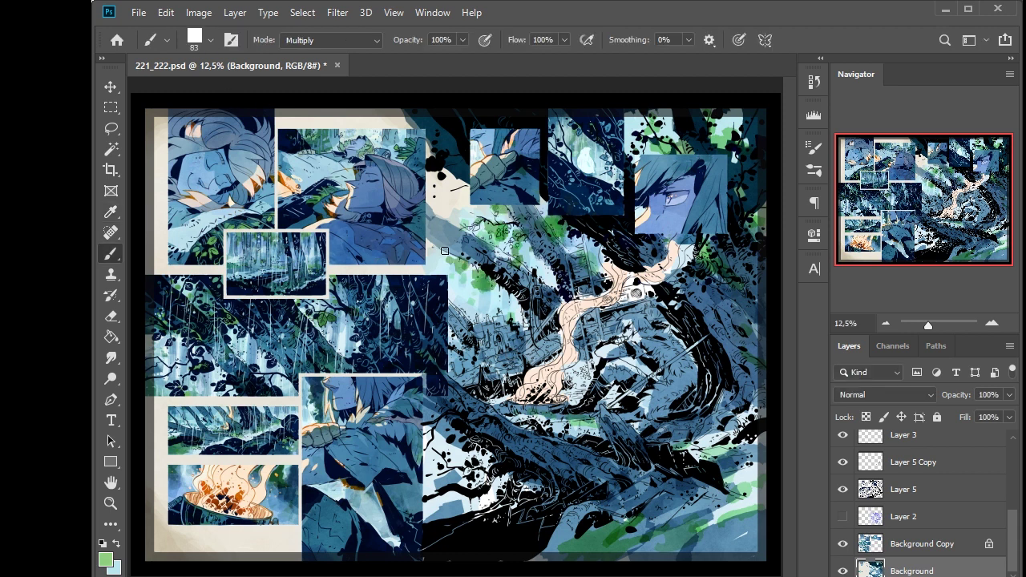
{"action": "left_click_drag", "start_coordinate": [575, 250], "coordinate": [590, 259]}
{"action": "mouse_move", "coordinate": [413, 191]}
{"action": "left_mouse_down"}
{"action": "mouse_move", "coordinate": [457, 185]}
{"action": "mouse_move", "coordinate": [432, 156]}
{"action": "mouse_move", "coordinate": [428, 220]}
{"action": "left_mouse_up"}
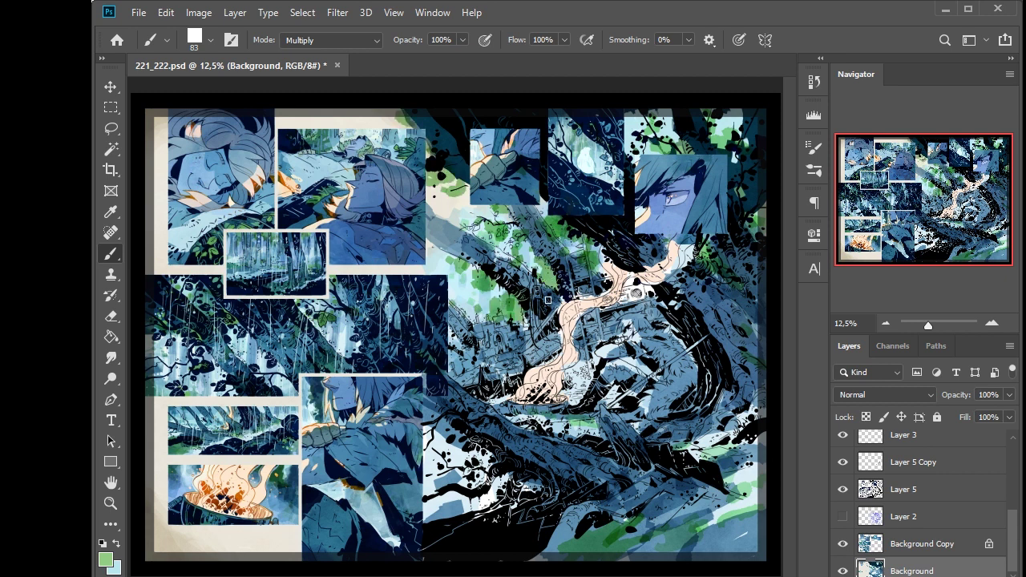
- Darken the edge right of the face panel with a sampled muted blue at 100% opacity
{"action": "left_click", "coordinate": [264, 336], "text": "alt"}
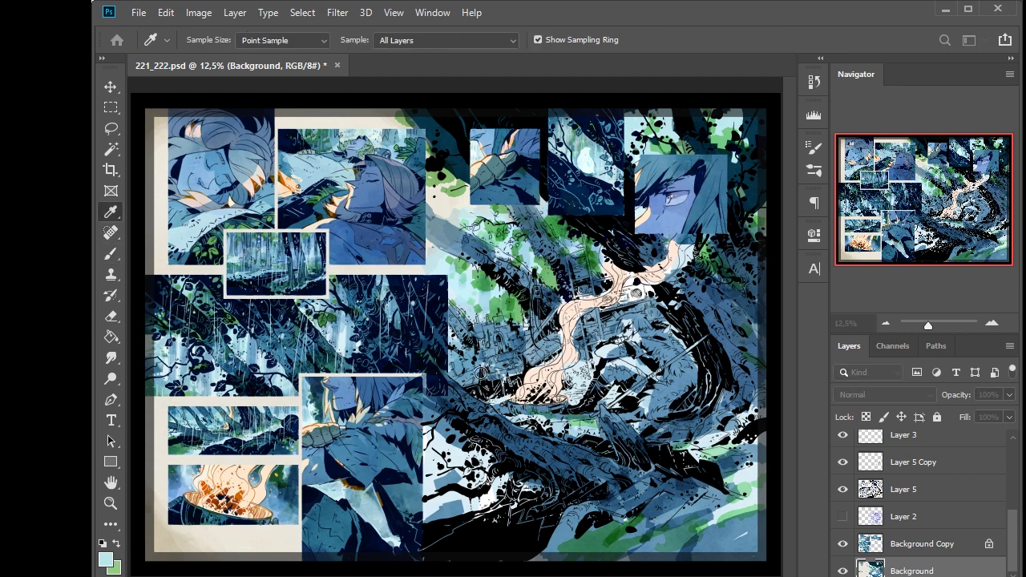
{"action": "left_click", "coordinate": [502, 229], "text": "alt"}
{"action": "key", "text": "8"}
{"action": "key", "text": "2"}
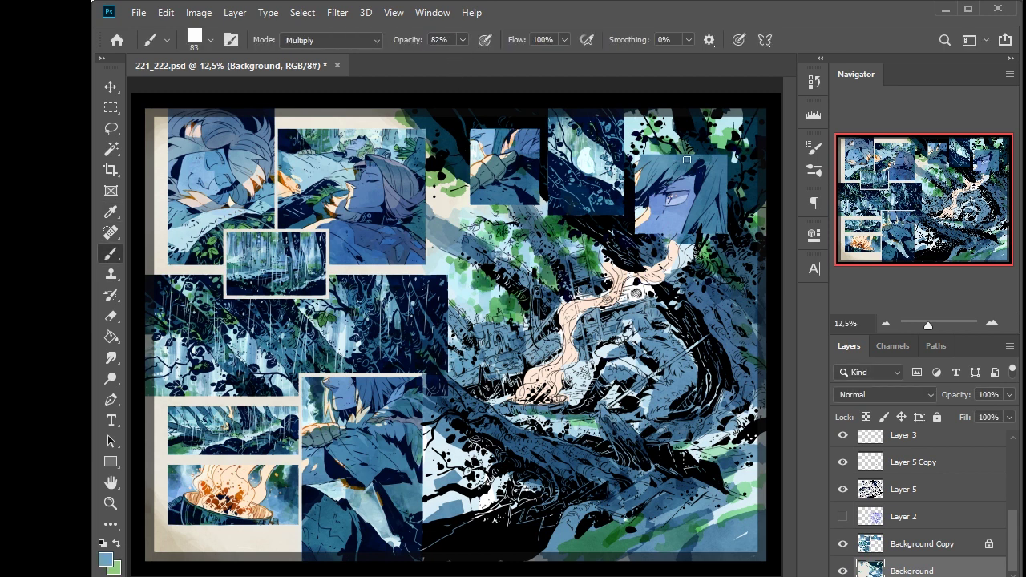
{"action": "key", "text": "0"}
{"action": "left_click_drag", "start_coordinate": [449, 178], "coordinate": [427, 172]}
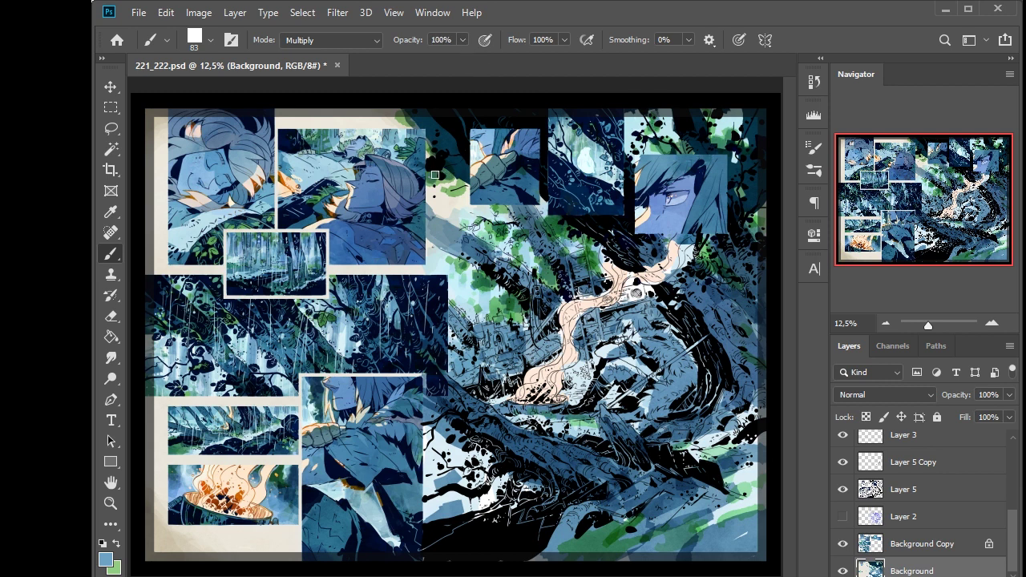
- Shade a diagonal band right of the face panel at 83% opacity, then enlarge the brush
{"action": "key", "text": "8"}
{"action": "key", "text": "3"}
{"action": "mouse_move", "coordinate": [439, 242]}
{"action": "left_mouse_down"}
{"action": "mouse_move", "coordinate": [515, 259]}
{"action": "mouse_move", "coordinate": [433, 228]}
{"action": "mouse_move", "coordinate": [510, 261]}
{"action": "mouse_move", "coordinate": [512, 243]}
{"action": "mouse_move", "coordinate": [473, 333]}
{"action": "mouse_move", "coordinate": [507, 343]}
{"action": "mouse_move", "coordinate": [531, 330]}
{"action": "mouse_move", "coordinate": [261, 77]}
{"action": "mouse_move", "coordinate": [522, 342]}
{"action": "mouse_move", "coordinate": [477, 350]}
{"action": "mouse_move", "coordinate": [473, 367]}
{"action": "mouse_move", "coordinate": [434, 385]}
{"action": "mouse_move", "coordinate": [499, 437]}
{"action": "mouse_move", "coordinate": [627, 492]}
{"action": "mouse_move", "coordinate": [623, 441]}
{"action": "mouse_move", "coordinate": [672, 286]}
{"action": "mouse_move", "coordinate": [713, 282]}
{"action": "mouse_move", "coordinate": [763, 369]}
{"action": "mouse_move", "coordinate": [663, 428]}
{"action": "mouse_move", "coordinate": [749, 450]}
{"action": "left_mouse_up"}
{"action": "key", "text": "bracketright"}
{"action": "key", "text": "bracketright"}
{"action": "key", "text": "bracketright"}
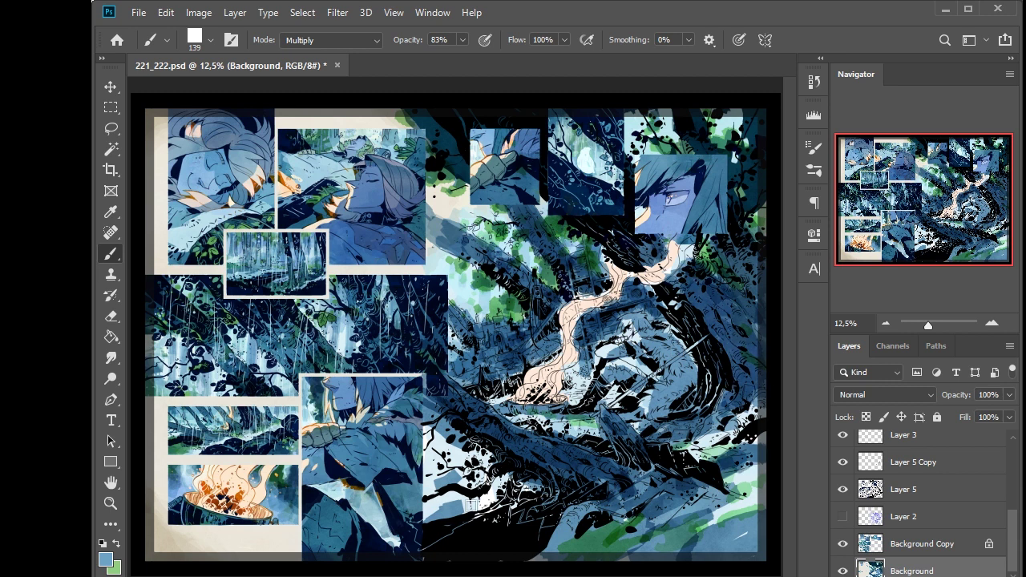
{"action": "key", "text": "i"}
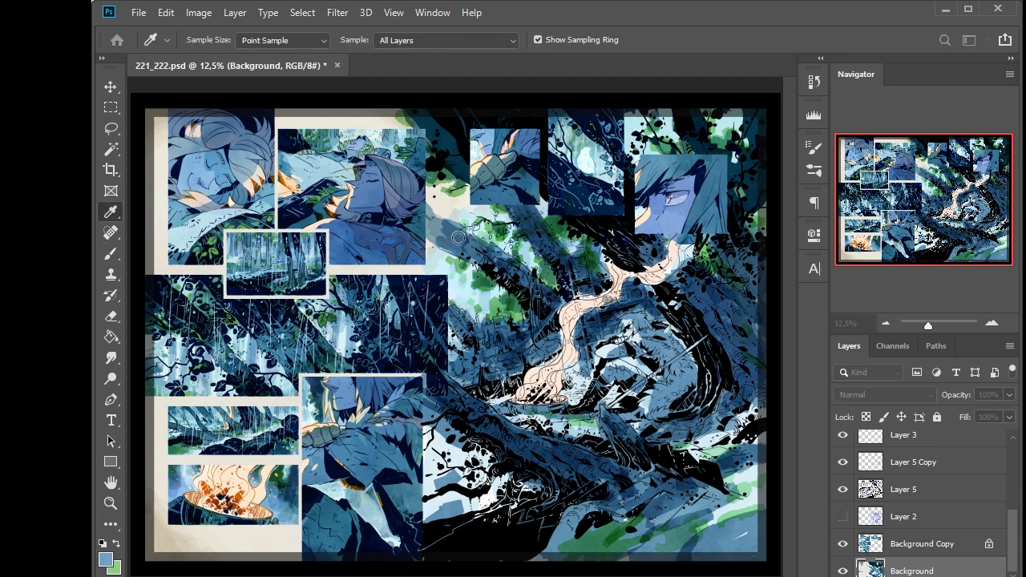
{"action": "key", "text": "b"}
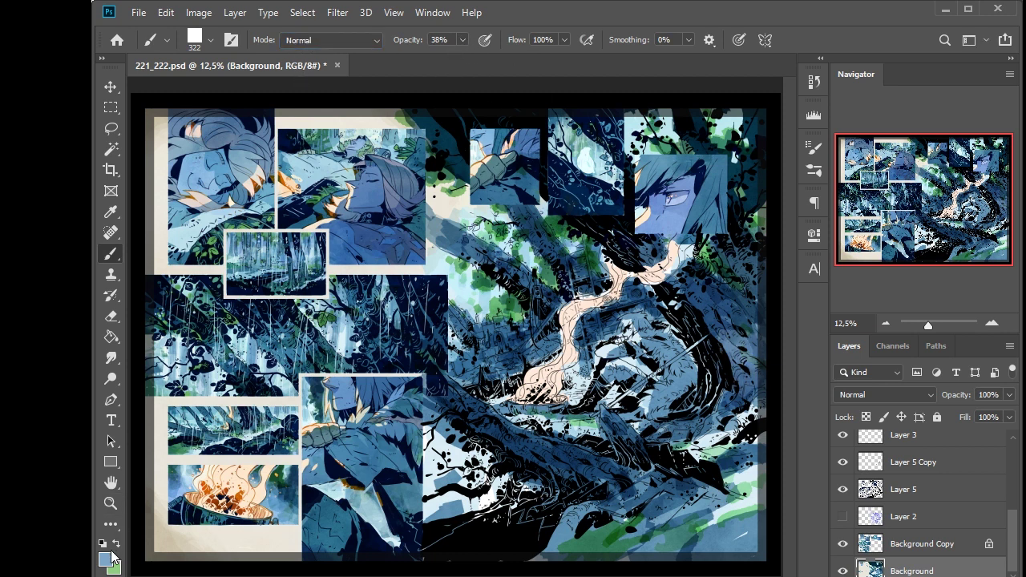
- Paint sampled light-blue highlights near the right edge and along the bottom right
{"action": "key", "text": "i"}
{"action": "left_click", "coordinate": [306, 213]}
{"action": "key", "text": "b"}
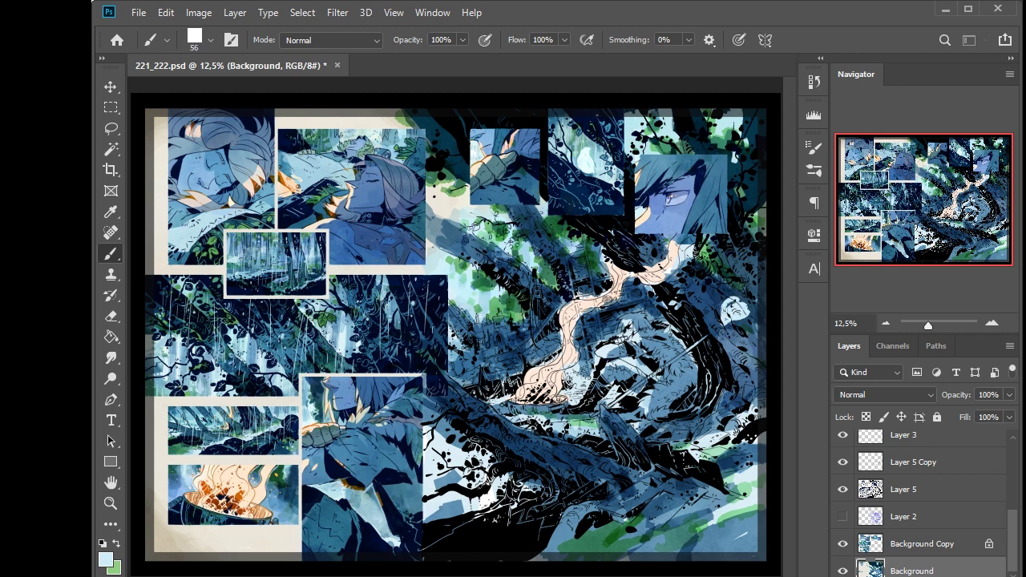
{"action": "mouse_move", "coordinate": [737, 350]}
{"action": "left_mouse_down"}
{"action": "mouse_move", "coordinate": [757, 394]}
{"action": "mouse_move", "coordinate": [757, 337]}
{"action": "left_mouse_up"}
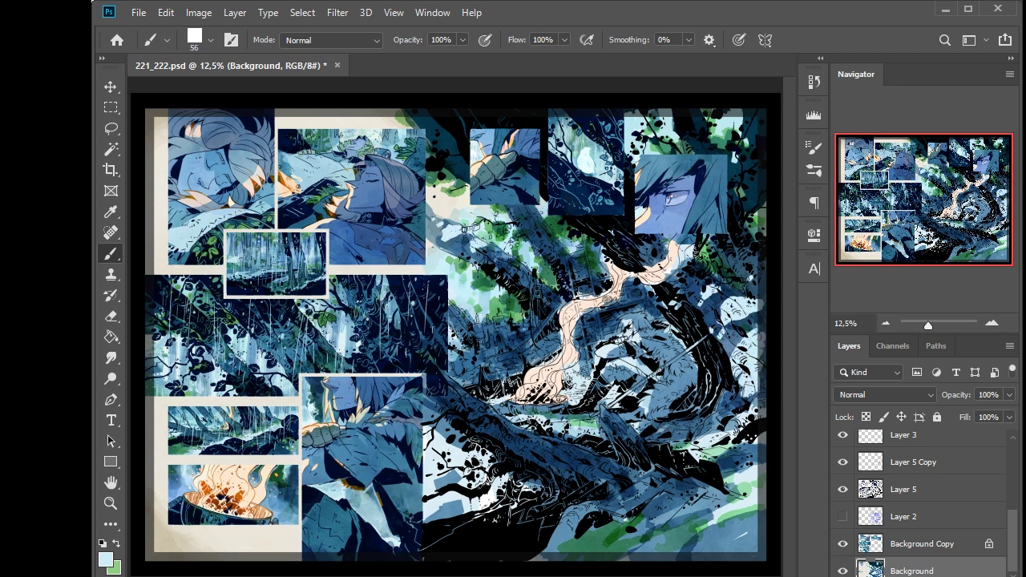
{"action": "mouse_move", "coordinate": [693, 523]}
{"action": "left_mouse_down"}
{"action": "mouse_move", "coordinate": [660, 515]}
{"action": "mouse_move", "coordinate": [680, 523]}
{"action": "mouse_move", "coordinate": [563, 539]}
{"action": "mouse_move", "coordinate": [696, 531]}
{"action": "mouse_move", "coordinate": [597, 553]}
{"action": "left_mouse_up"}
{"action": "left_click_drag", "start_coordinate": [645, 426], "coordinate": [681, 434]}
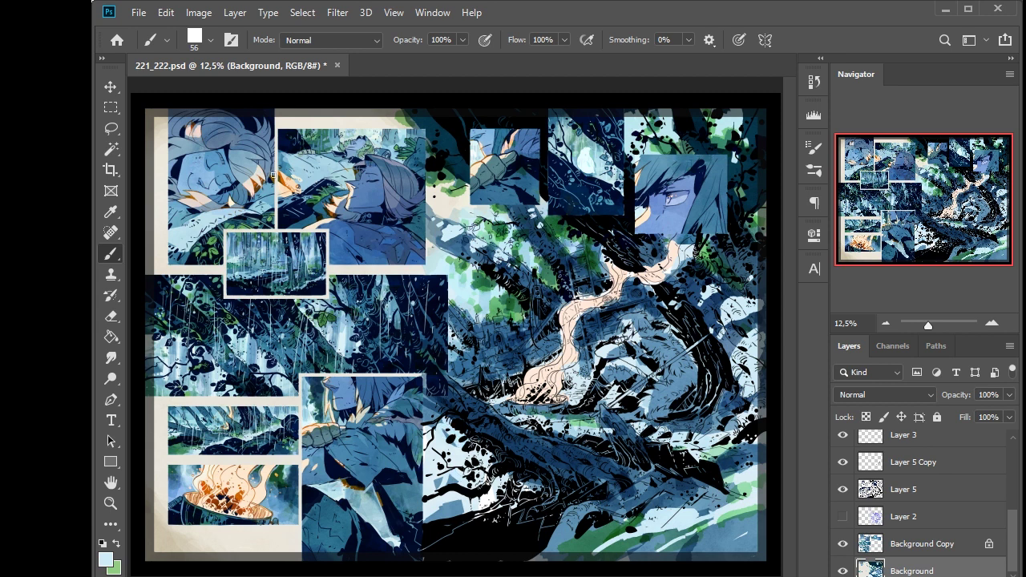
- Sweep faint washes across the centre and left of centre at 17% opacity
{"action": "left_click", "coordinate": [210, 353], "text": "alt"}
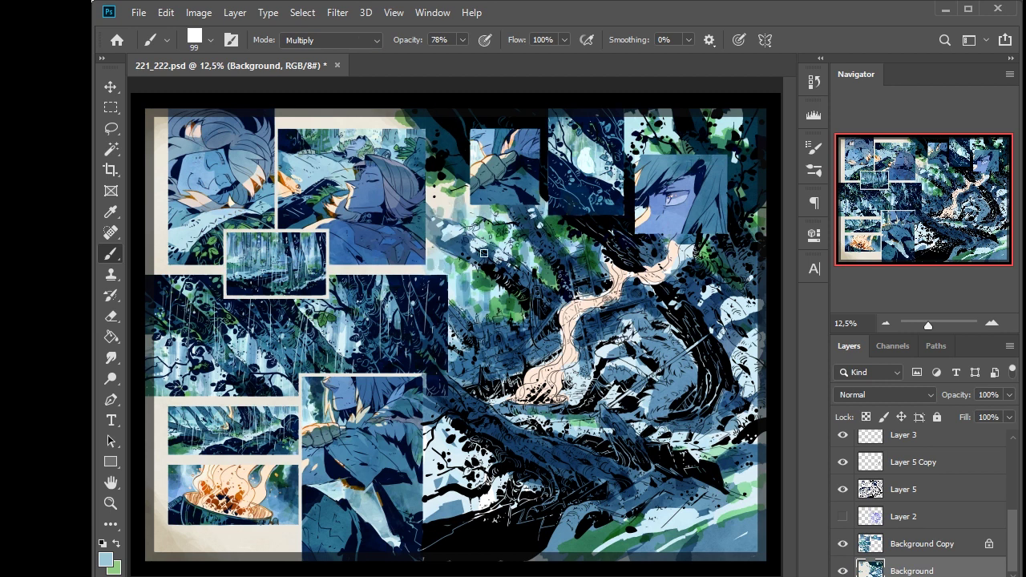
{"action": "key", "text": "i"}
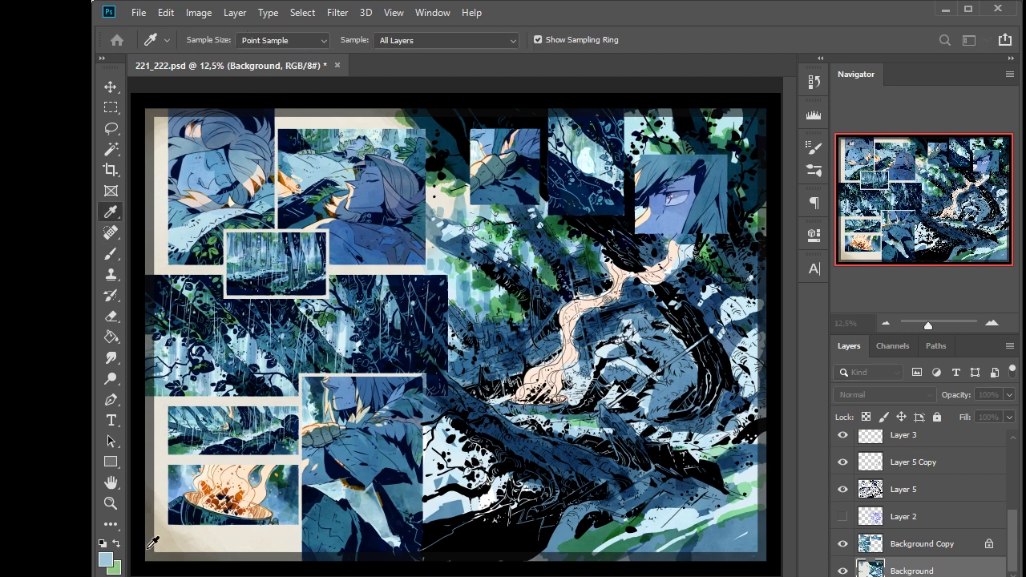
{"action": "key", "text": "b"}
{"action": "mouse_move", "coordinate": [453, 381]}
{"action": "left_mouse_down"}
{"action": "mouse_move", "coordinate": [548, 357]}
{"action": "mouse_move", "coordinate": [579, 336]}
{"action": "left_mouse_up"}
{"action": "key", "text": "1"}
{"action": "key", "text": "7"}
{"action": "mouse_move", "coordinate": [501, 369]}
{"action": "left_mouse_down"}
{"action": "mouse_move", "coordinate": [473, 353]}
{"action": "mouse_move", "coordinate": [544, 346]}
{"action": "left_mouse_up"}
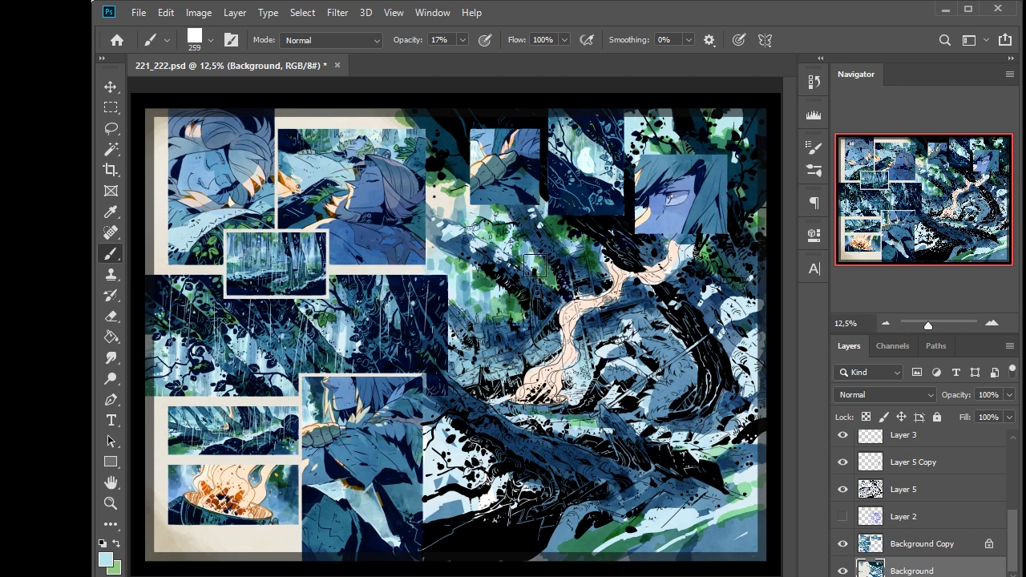
{"action": "mouse_move", "coordinate": [500, 293]}
{"action": "left_mouse_down"}
{"action": "mouse_move", "coordinate": [461, 276]}
{"action": "mouse_move", "coordinate": [505, 329]}
{"action": "left_mouse_up"}
- Brush a faint sampled dark-teal wash across the middle of the spread
{"action": "key", "text": "i"}
{"action": "left_click", "coordinate": [407, 274]}
{"action": "key", "text": "b"}
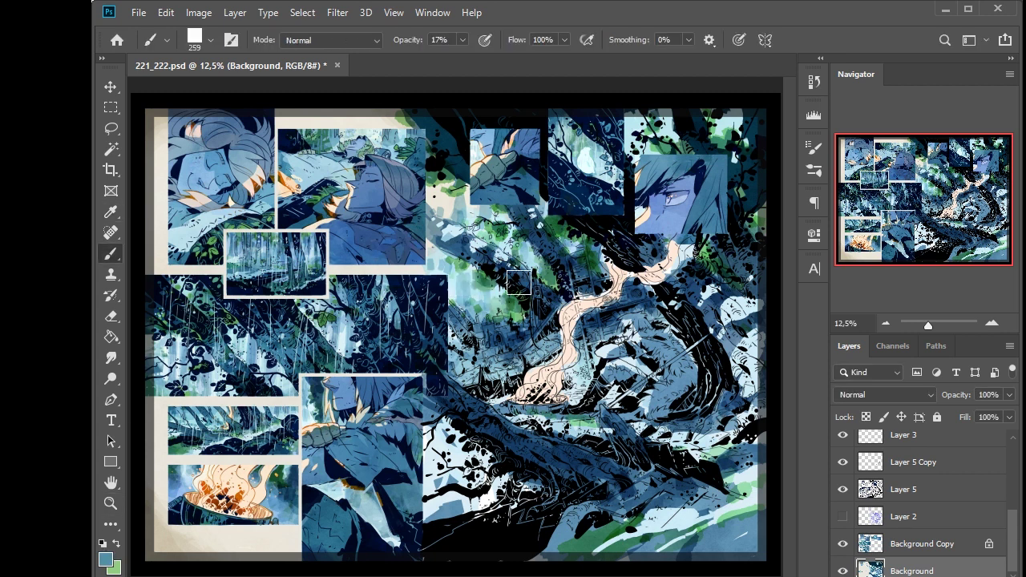
{"action": "mouse_move", "coordinate": [504, 281]}
{"action": "left_mouse_down"}
{"action": "mouse_move", "coordinate": [572, 269]}
{"action": "mouse_move", "coordinate": [545, 236]}
{"action": "mouse_move", "coordinate": [573, 290]}
{"action": "mouse_move", "coordinate": [563, 258]}
{"action": "left_mouse_up"}
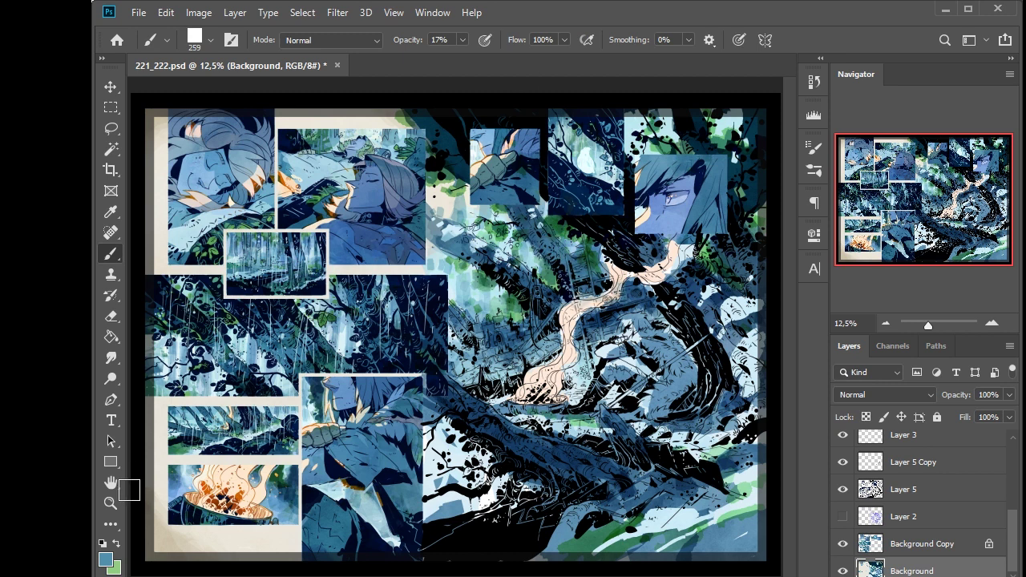
- Sample light cyan, then pale peach, at full opacity with Soft Light blending
{"action": "key", "text": "i"}
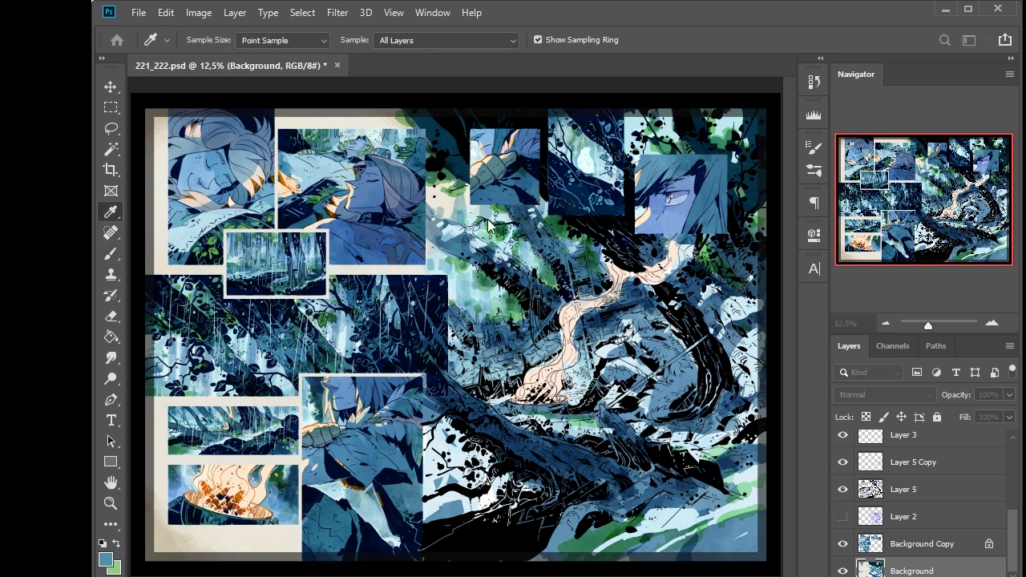
{"action": "left_click", "coordinate": [496, 300]}
{"action": "key", "text": "b"}
{"action": "key", "text": "0"}
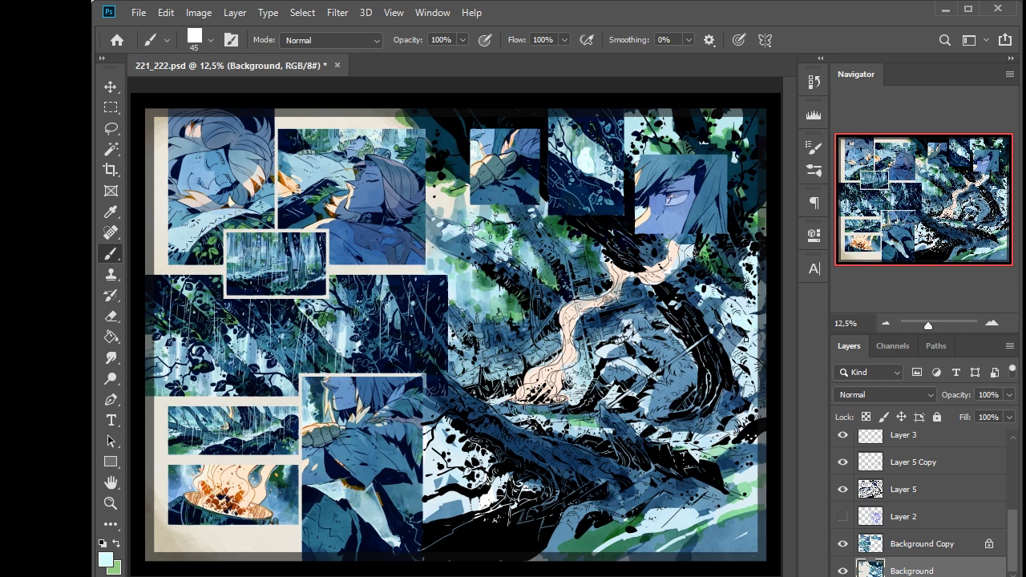
{"action": "key", "text": "alt"}
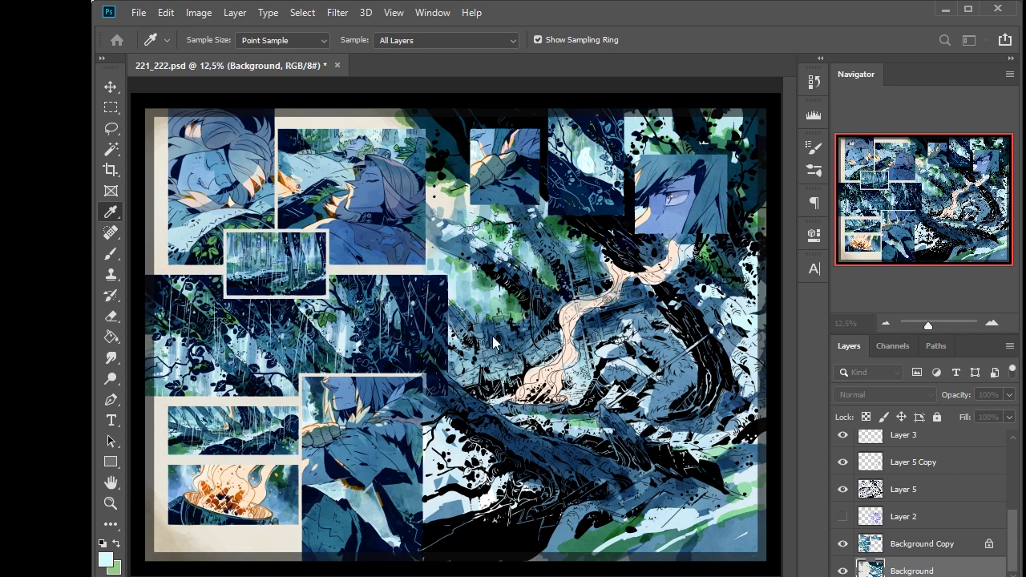
{"action": "left_click", "coordinate": [536, 321], "text": "alt"}
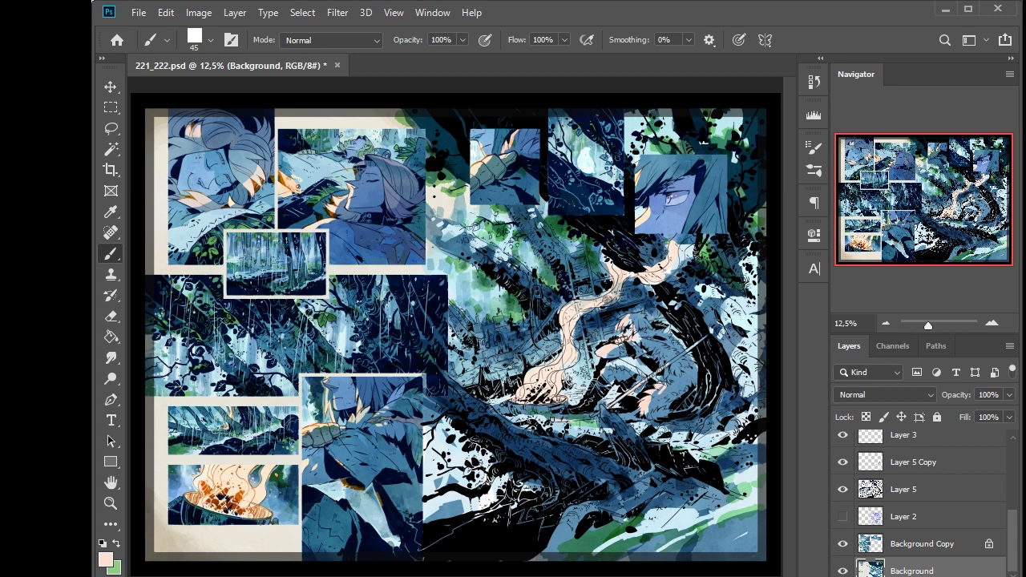
{"action": "key", "text": "shift+alt+f"}
- Softly brighten the crouching figure with a sampled peach tone
{"action": "key", "text": "alt"}
{"action": "left_click", "coordinate": [604, 299], "text": "alt"}
{"action": "left_click_drag", "start_coordinate": [649, 395], "coordinate": [648, 413]}
- On Layer 5, paint orange-brown over the campfire in Normal mode, then detail the figure's head and shoulder
{"action": "left_click", "coordinate": [882, 489]}
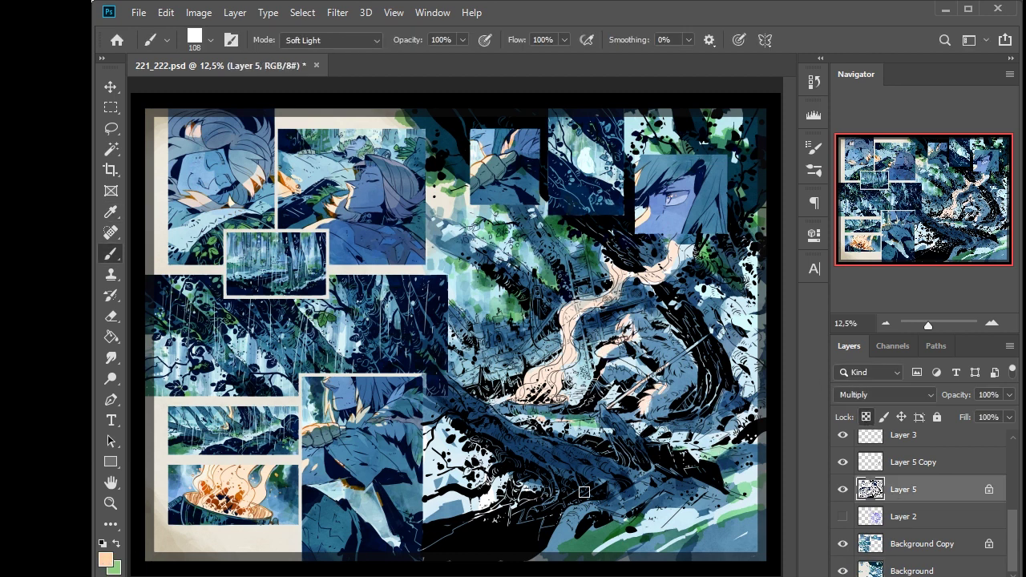
{"action": "key", "text": "alt"}
{"action": "left_click", "coordinate": [468, 269], "text": "alt"}
{"action": "key", "text": "shift+alt+n"}
{"action": "mouse_move", "coordinate": [554, 356]}
{"action": "left_mouse_down"}
{"action": "mouse_move", "coordinate": [543, 391]}
{"action": "mouse_move", "coordinate": [524, 388]}
{"action": "left_mouse_up"}
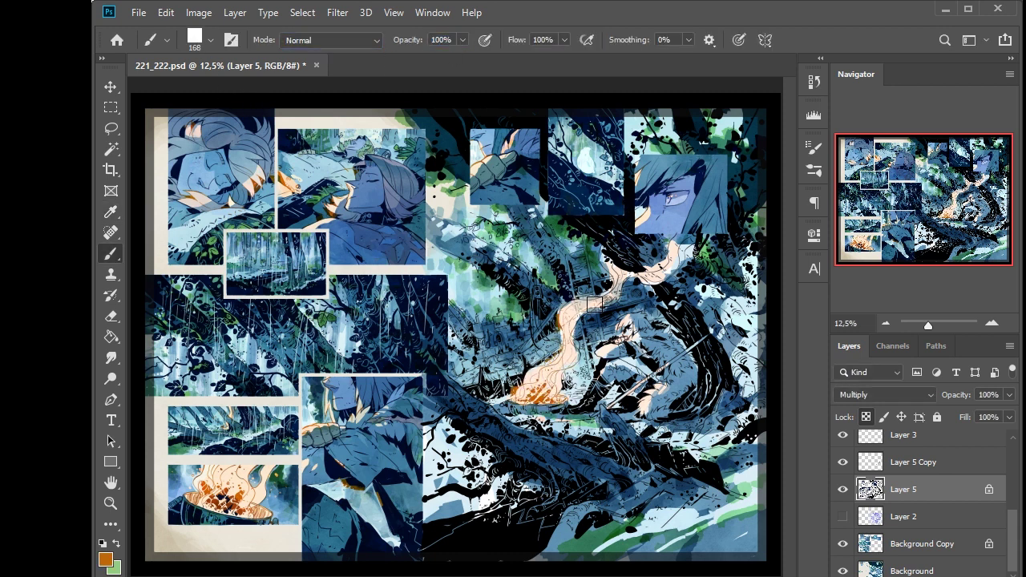
{"action": "key", "text": "bracketleft"}
{"action": "key", "text": "bracketleft"}
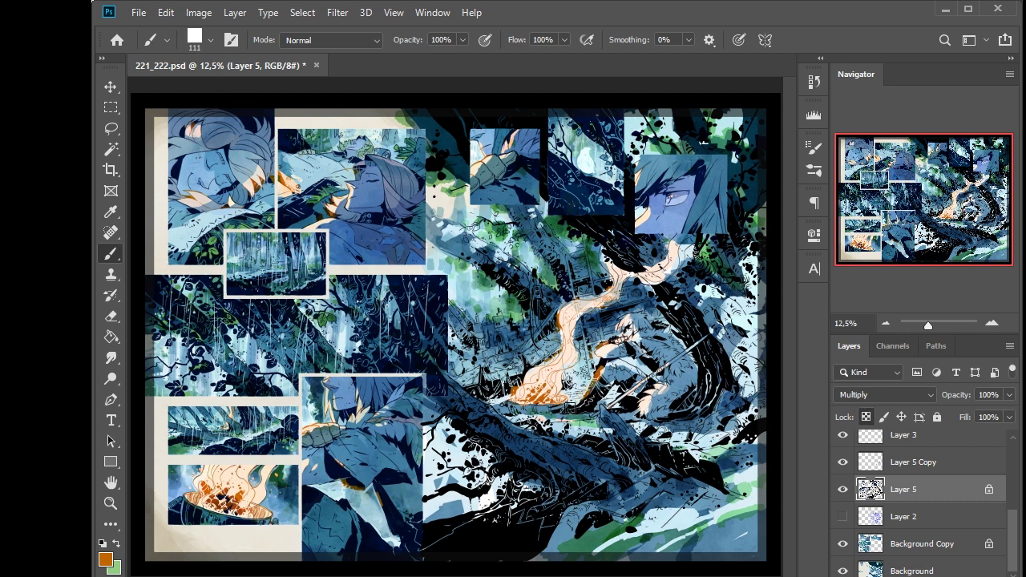
{"action": "left_click_drag", "start_coordinate": [613, 332], "coordinate": [619, 337]}
{"action": "key", "text": "bracketleft"}
{"action": "key", "text": "bracketleft"}
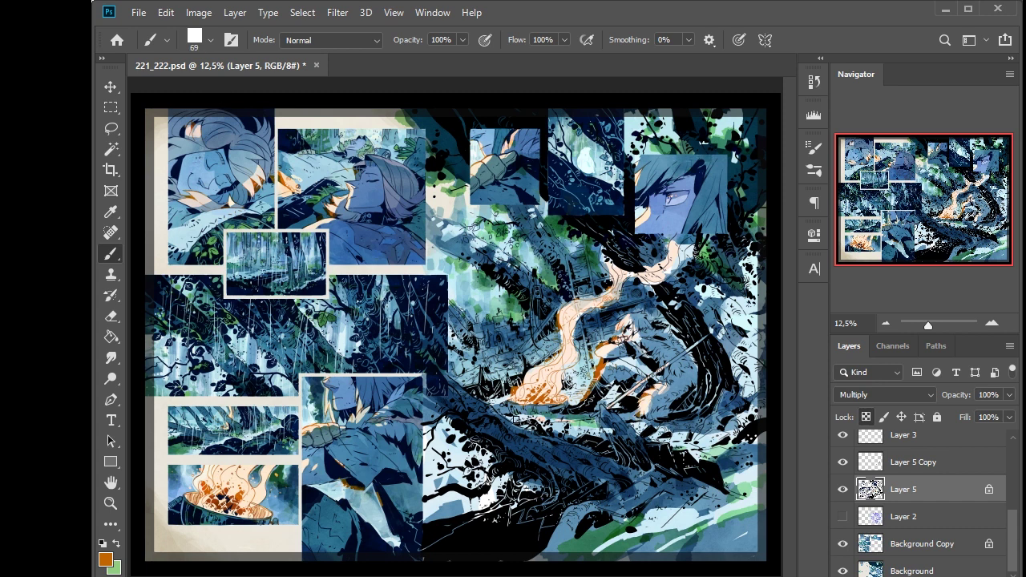
{"action": "key", "text": "i"}
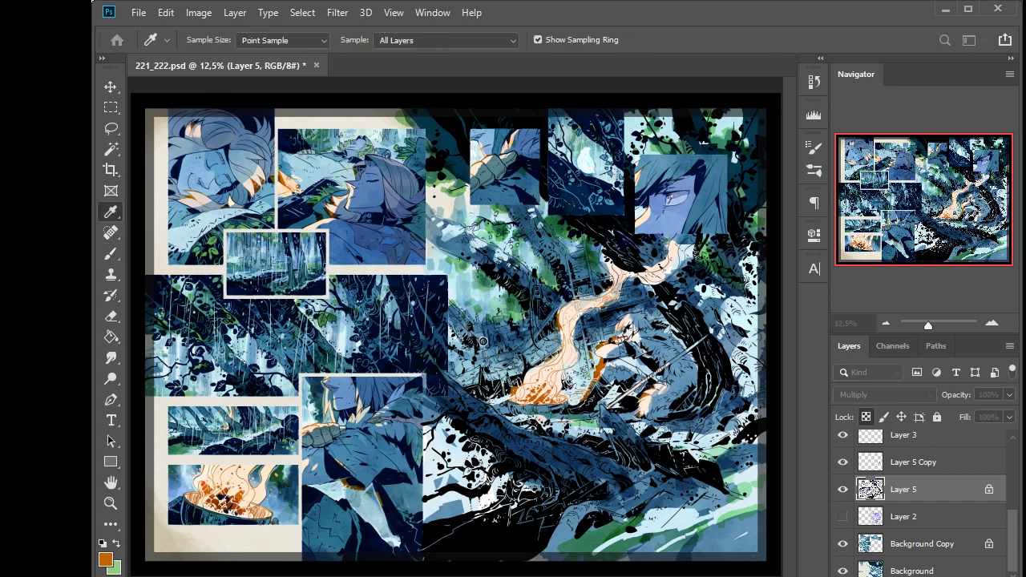
- Paint sampled dark-navy shadows over the beast's fur
{"action": "mouse_move", "coordinate": [457, 401]}
{"action": "left_mouse_down"}
{"action": "mouse_move", "coordinate": [513, 480]}
{"action": "mouse_move", "coordinate": [561, 513]}
{"action": "left_mouse_up"}
{"action": "left_click", "coordinate": [255, 379], "text": "alt"}
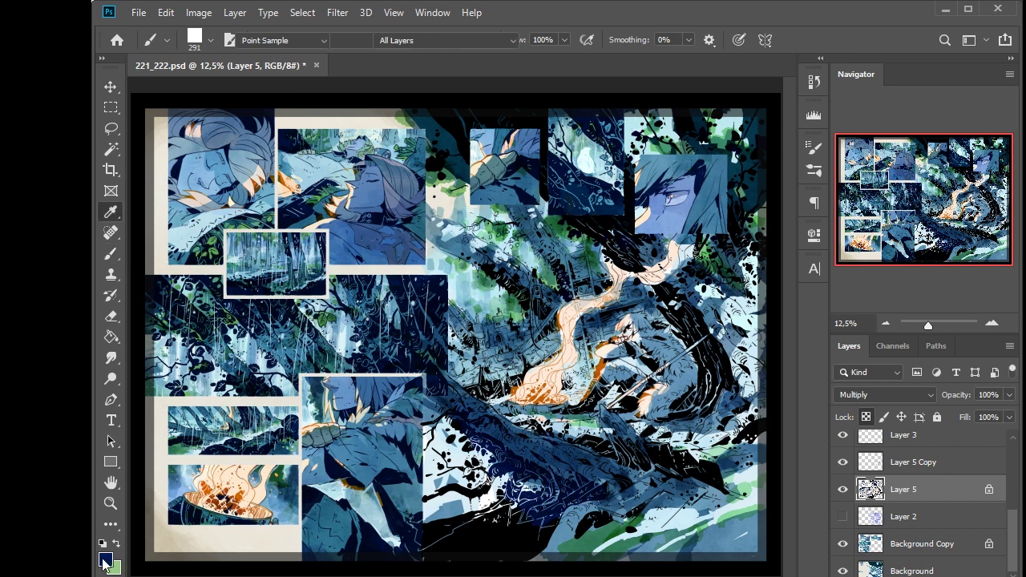
{"action": "key", "text": "b"}
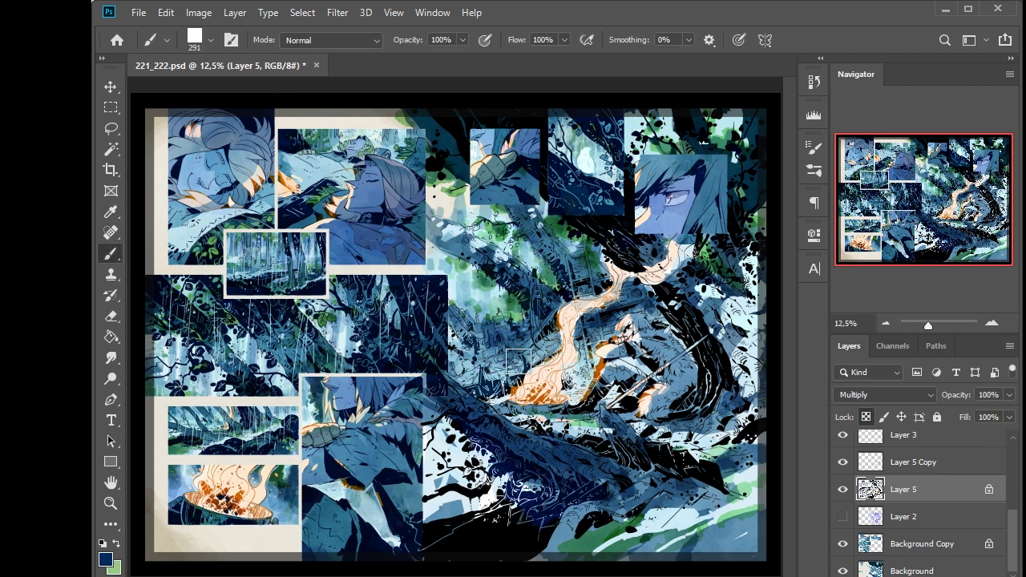
{"action": "mouse_move", "coordinate": [601, 465]}
{"action": "left_mouse_down"}
{"action": "mouse_move", "coordinate": [575, 429]}
{"action": "mouse_move", "coordinate": [626, 386]}
{"action": "mouse_move", "coordinate": [639, 348]}
{"action": "mouse_move", "coordinate": [664, 336]}
{"action": "mouse_move", "coordinate": [662, 302]}
{"action": "left_mouse_up"}
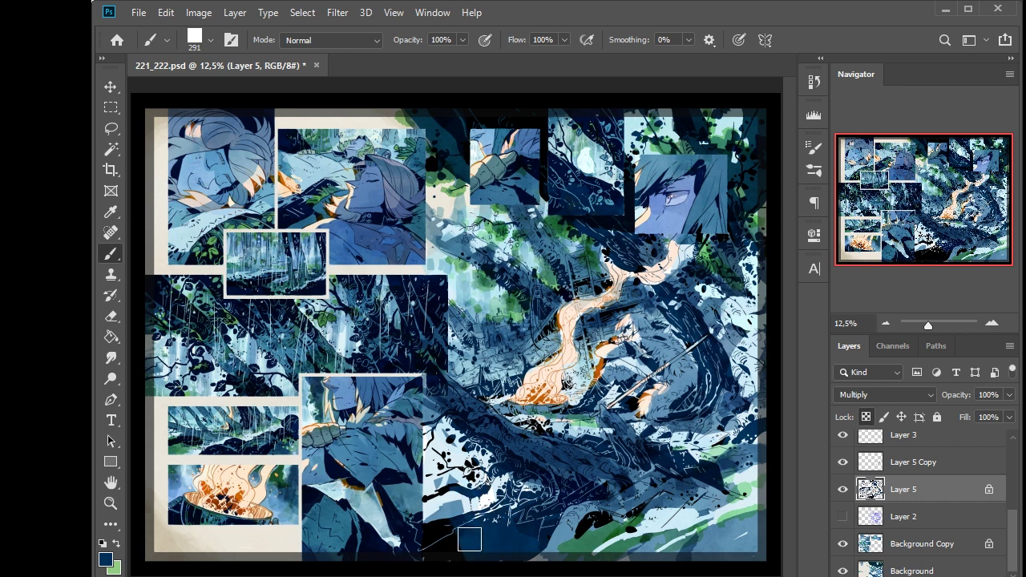
- Sample a light blue from the artwork and make the Background layer the painting target
{"action": "key", "text": "i"}
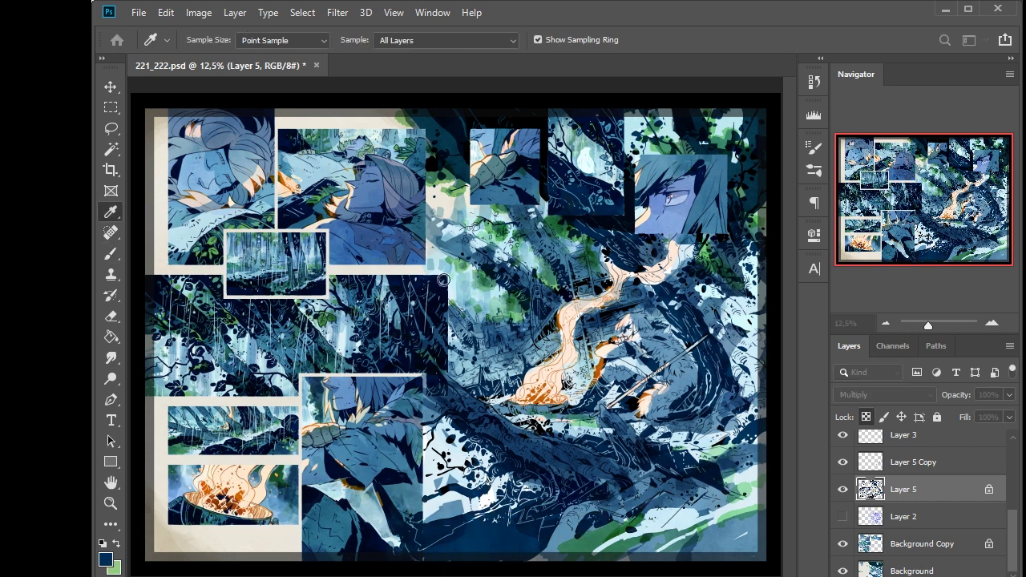
{"action": "left_click", "coordinate": [637, 206]}
{"action": "key", "text": "b"}
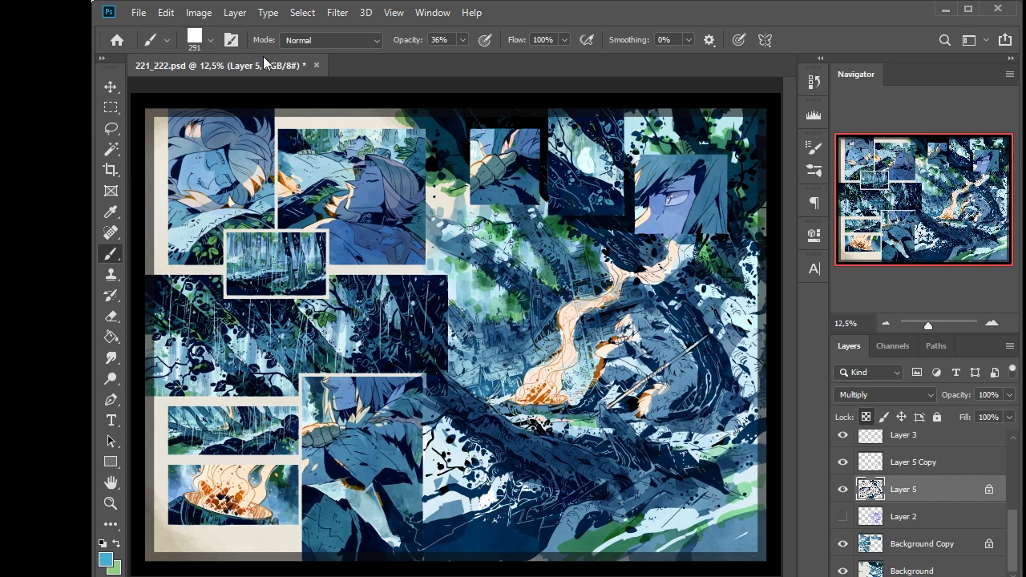
{"action": "left_click", "coordinate": [900, 569]}
{"action": "key", "text": "alt+bracketright"}
- On the Background layer, try a Multiply stroke near the figure at 94 px, 82% opacity, then undo it
{"action": "key", "text": "h"}
{"action": "key", "text": "b"}
{"action": "key", "text": "alt+bracketleft"}
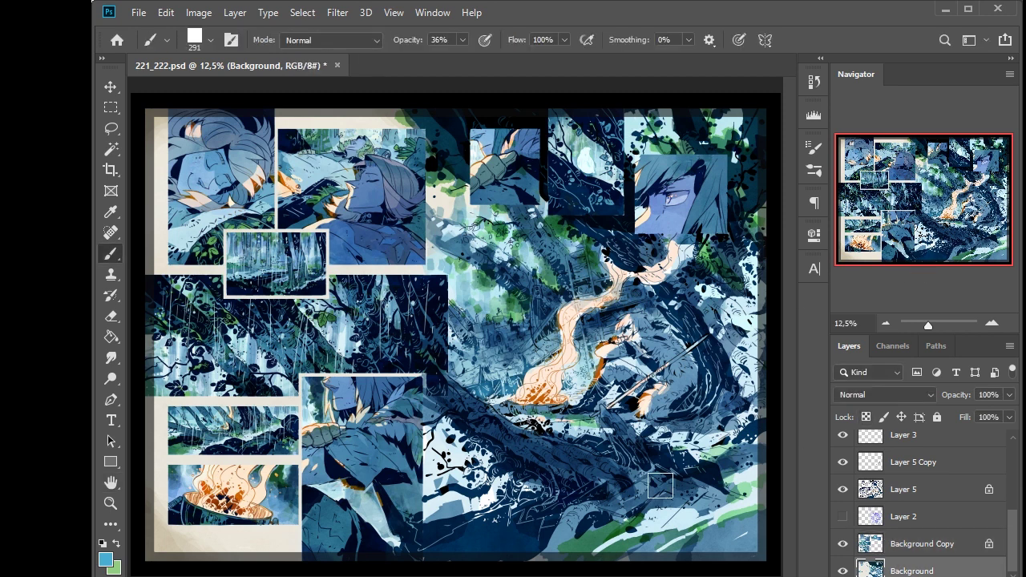
{"action": "key", "text": "i"}
{"action": "key", "text": "b"}
{"action": "scroll", "coordinate": [304, 44], "scroll_direction": "down", "scroll_amount": 5}
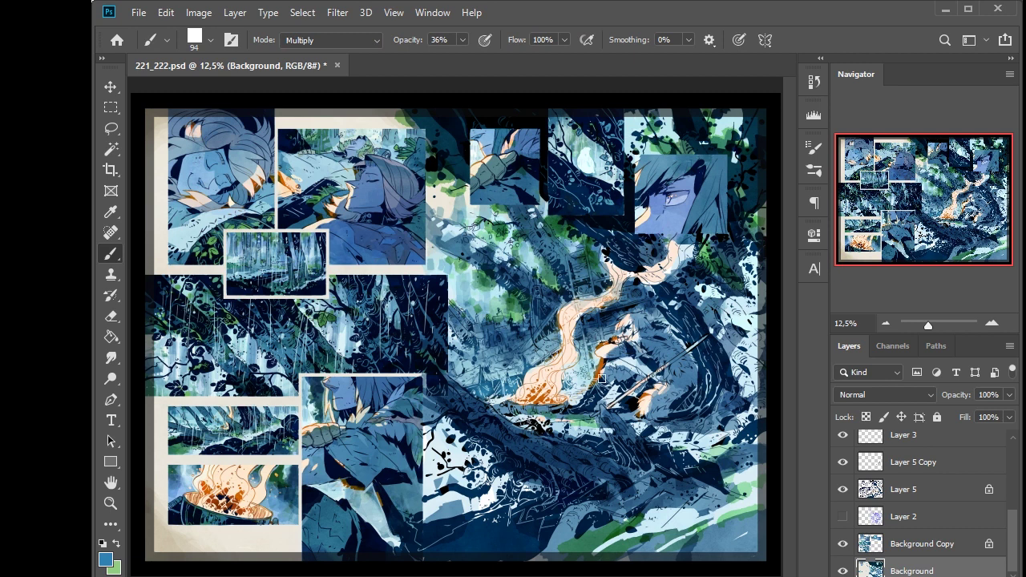
{"action": "key", "text": "bracketleft"}
{"action": "key", "text": "bracketleft"}
{"action": "key", "text": "bracketleft"}
{"action": "key", "text": "bracketleft"}
{"action": "key", "text": "bracketleft"}
{"action": "key", "text": "bracketleft"}
{"action": "key", "text": "0"}
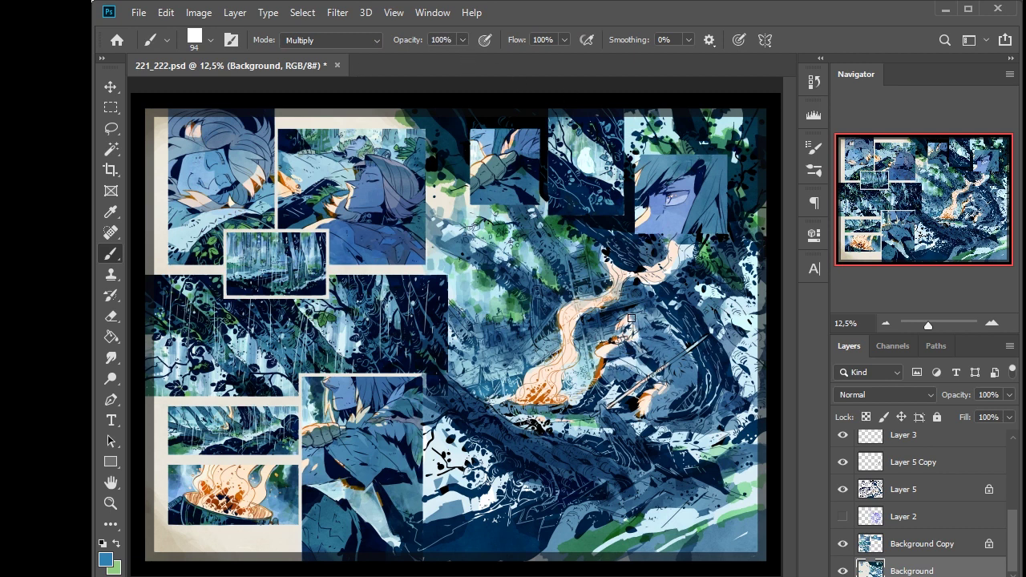
{"action": "key", "text": "8"}
{"action": "key", "text": "2"}
{"action": "mouse_move", "coordinate": [674, 347]}
{"action": "left_mouse_down"}
{"action": "mouse_move", "coordinate": [665, 369]}
{"action": "mouse_move", "coordinate": [675, 305]}
{"action": "left_mouse_up"}
{"action": "key", "text": "ctrl+z"}
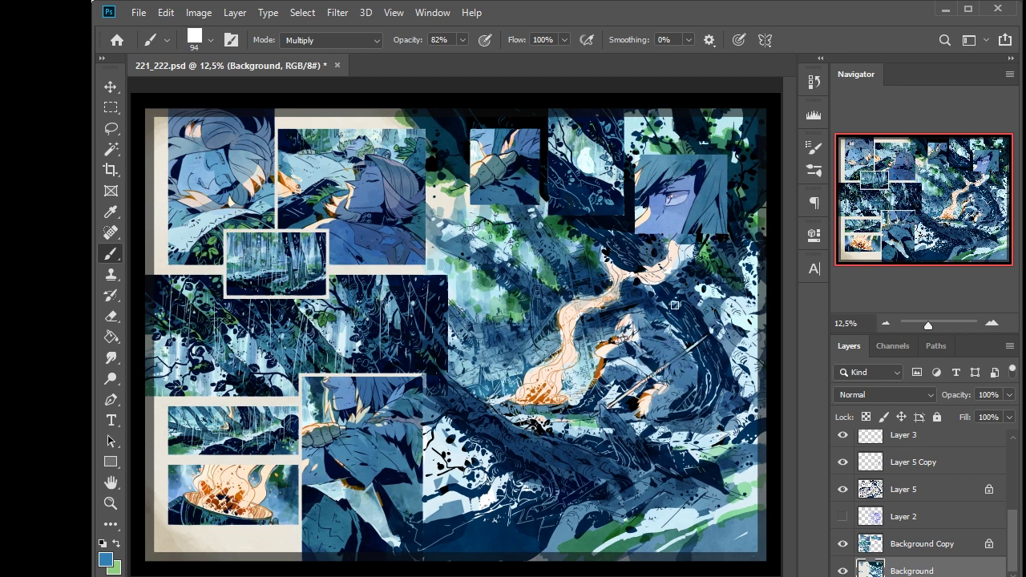
- Lay a faint sampled dark-teal wash into the forest
{"action": "key", "text": "i"}
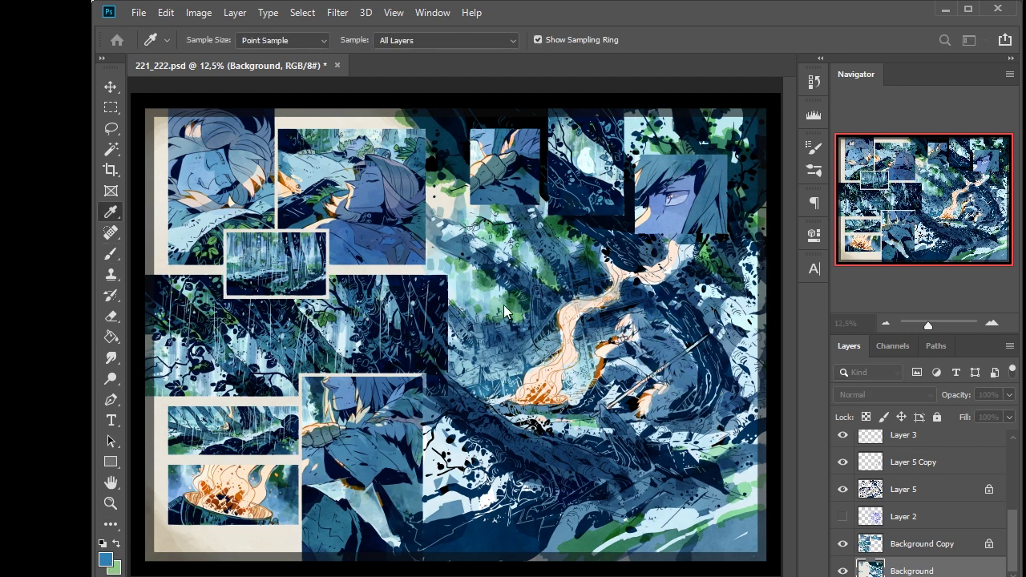
{"action": "left_click", "coordinate": [479, 298]}
{"action": "key", "text": "b"}
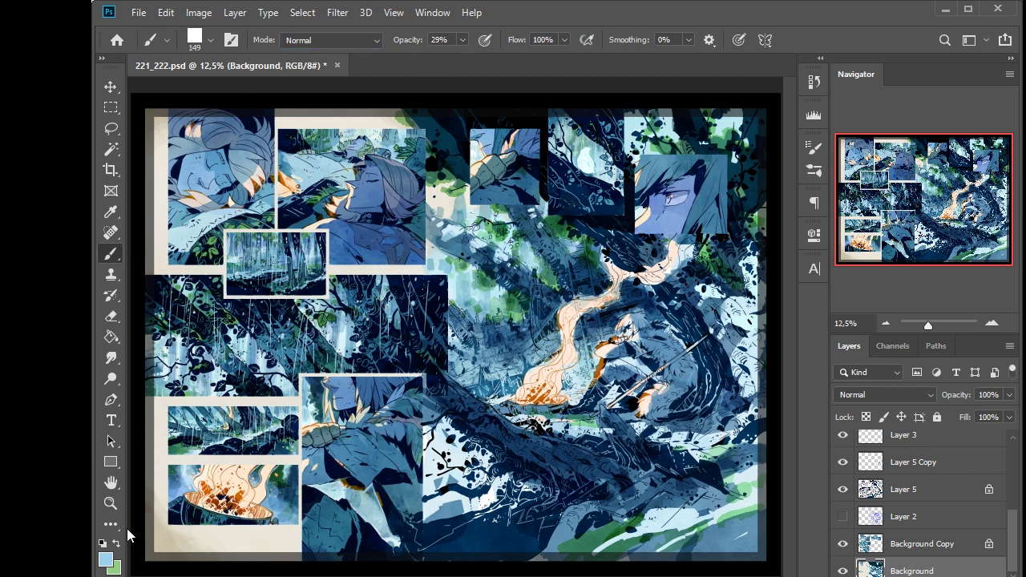
{"action": "key", "text": "i"}
{"action": "left_click", "coordinate": [458, 281]}
{"action": "key", "text": "b"}
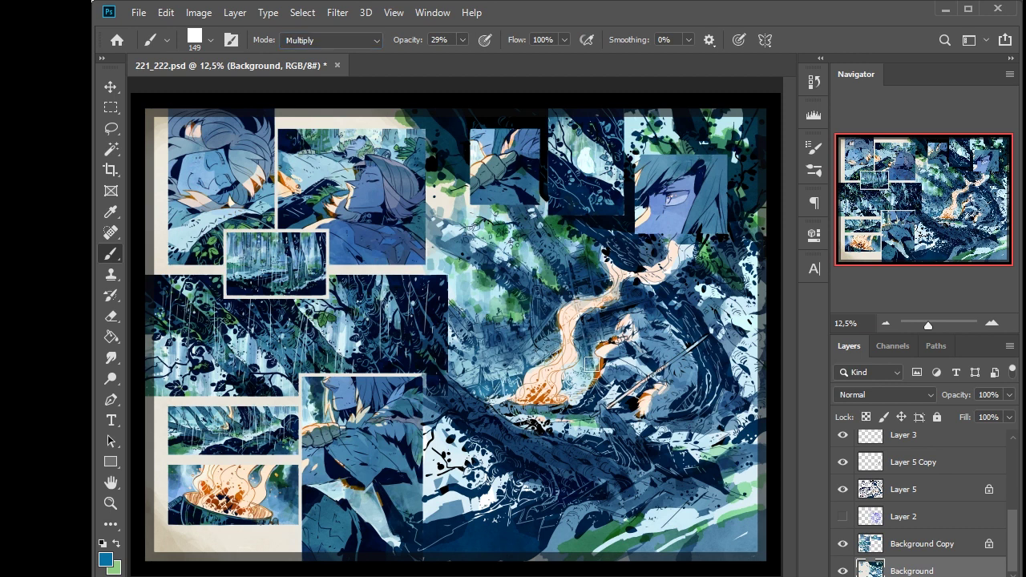
{"action": "left_click_drag", "start_coordinate": [555, 255], "coordinate": [556, 244]}
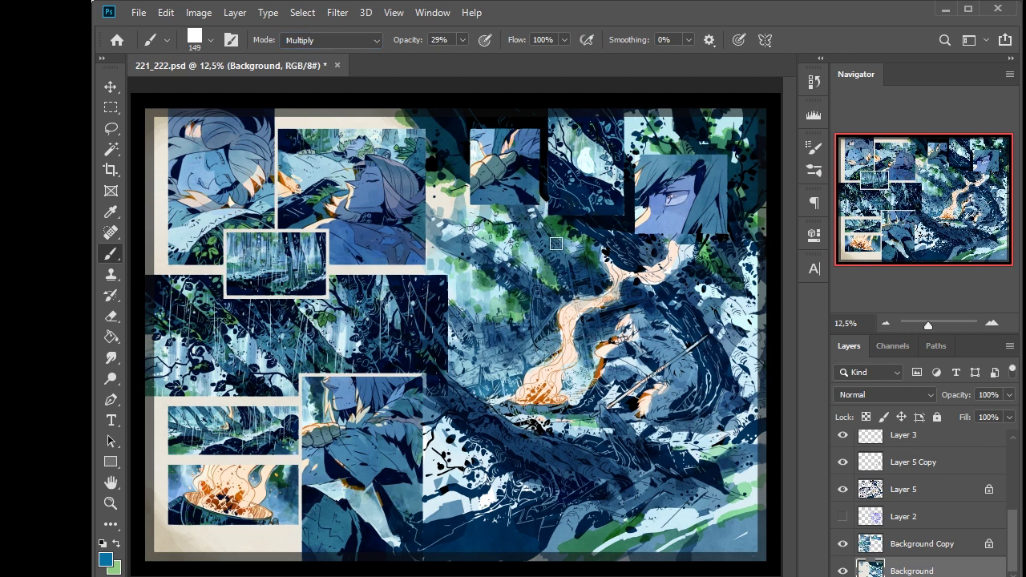
- Darken the trees above the glowing trail with teal using a 78 px brush at 38% opacity
{"action": "key", "text": "bracketleft"}
{"action": "key", "text": "bracketleft"}
{"action": "key", "text": "bracketleft"}
{"action": "key", "text": "9"}
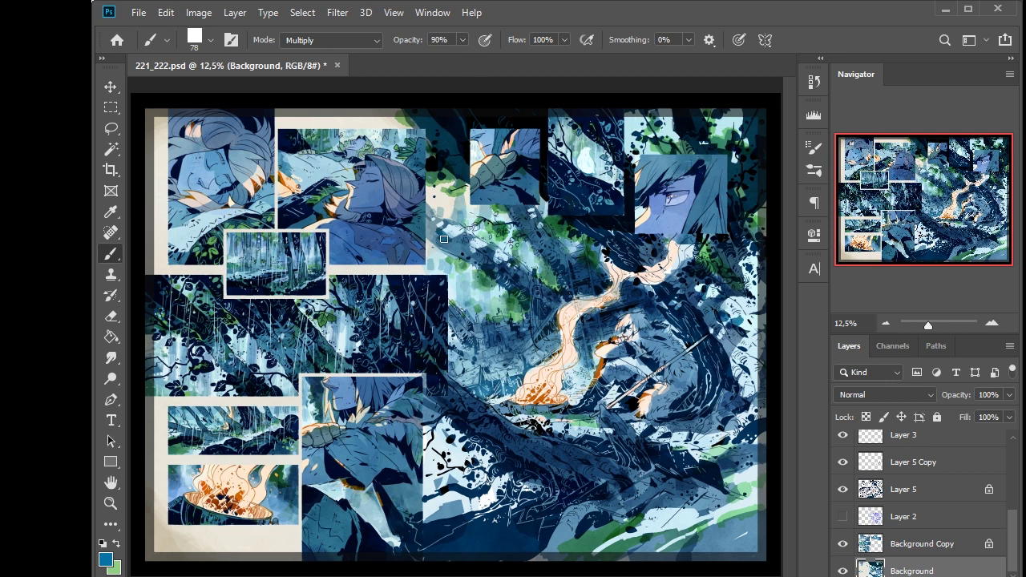
{"action": "key", "text": "7"}
{"action": "key", "text": "2"}
{"action": "key", "text": "3"}
{"action": "key", "text": "8"}
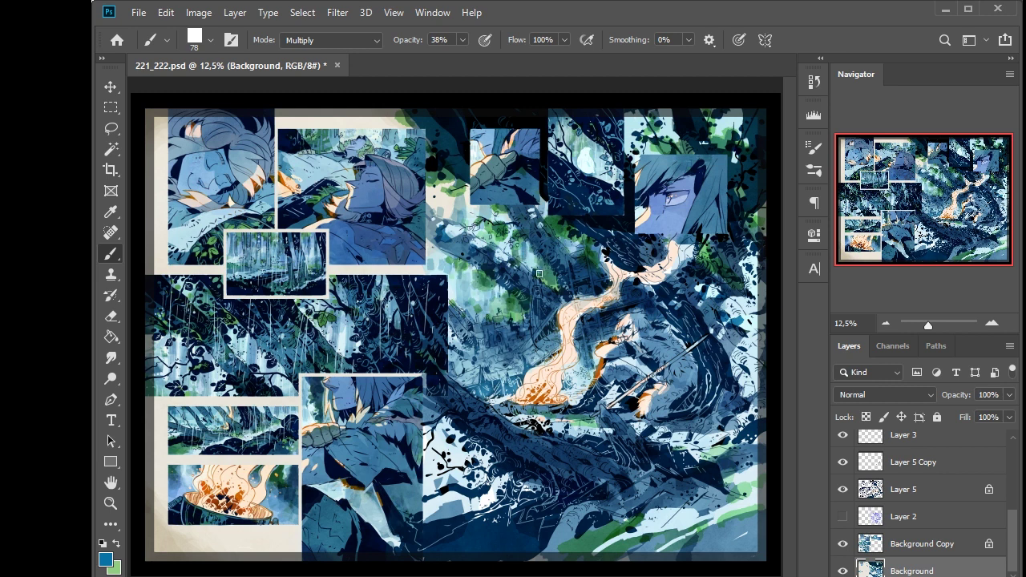
{"action": "left_click_drag", "start_coordinate": [439, 228], "coordinate": [472, 256]}
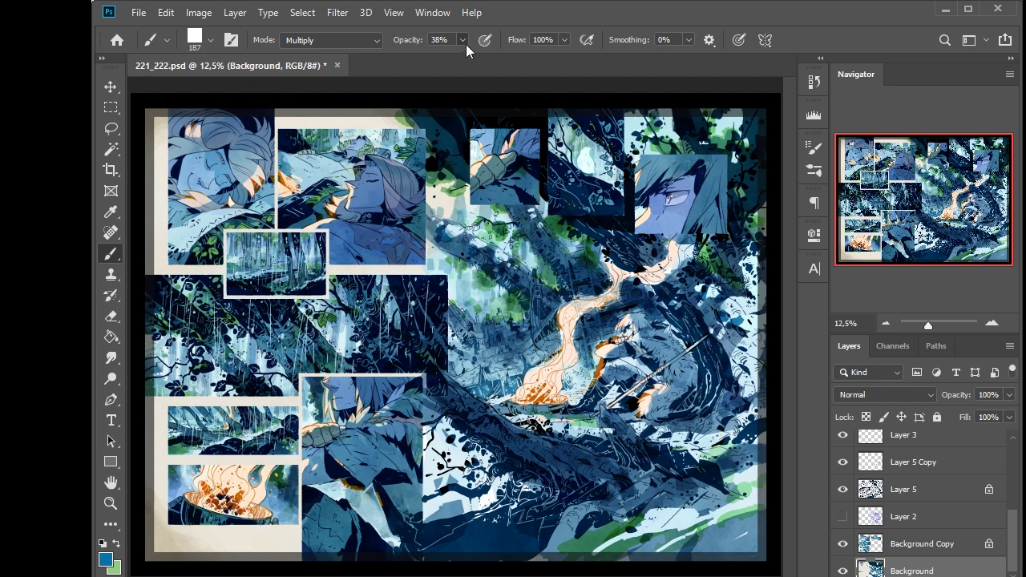
- Darken the lower-middle ground with teal strokes at 60% opacity, then set opacity to 40%
{"action": "key", "text": "i"}
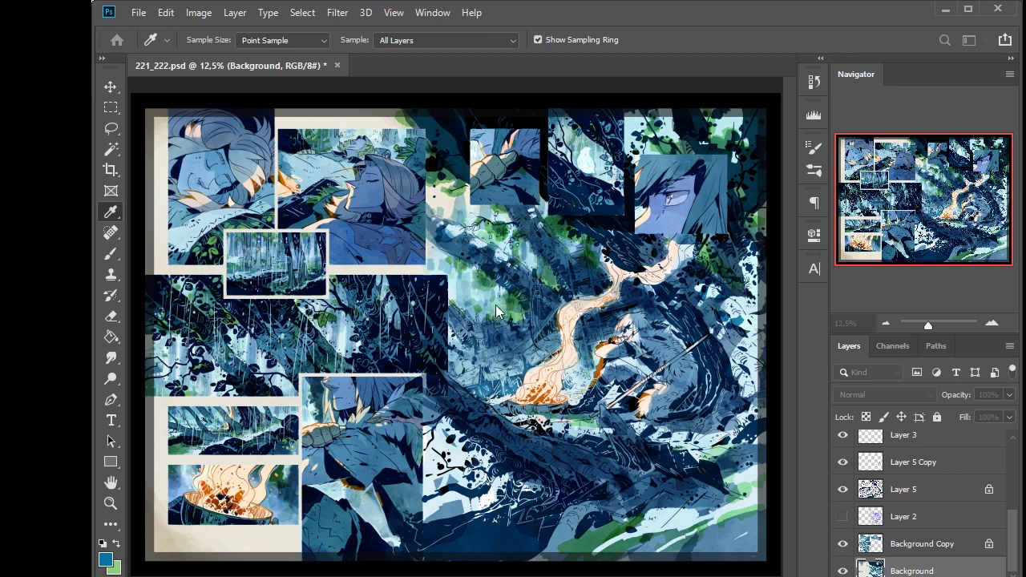
{"action": "key", "text": "b"}
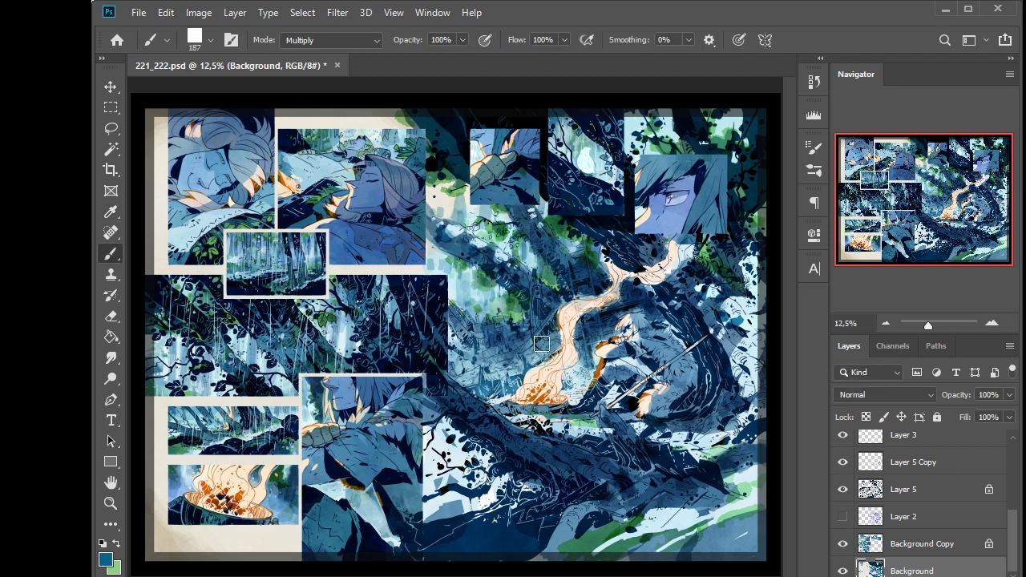
{"action": "key", "text": "6"}
{"action": "mouse_move", "coordinate": [574, 506]}
{"action": "left_mouse_down"}
{"action": "mouse_move", "coordinate": [521, 513]}
{"action": "mouse_move", "coordinate": [424, 409]}
{"action": "left_mouse_up"}
{"action": "key", "text": "0"}
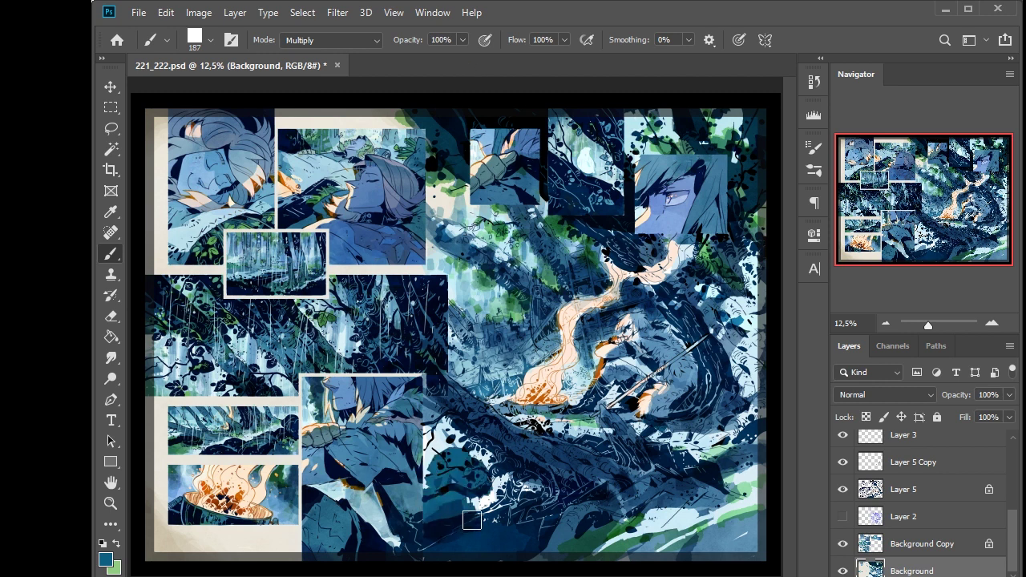
{"action": "key", "text": "4"}
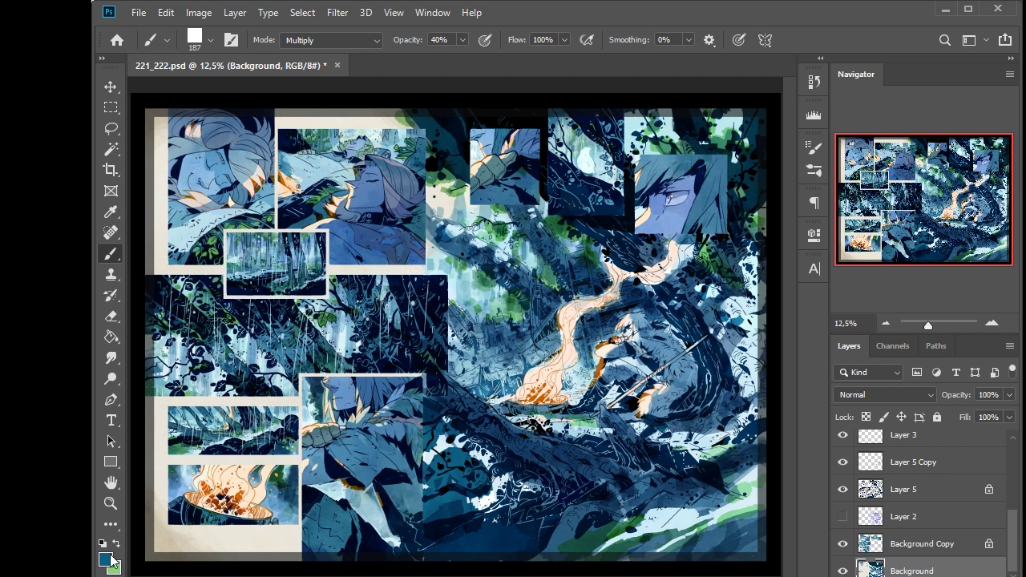
- Sample a pale blue and return the brush to Normal mode at 61% opacity with a 59 px tip
{"action": "key", "text": "i"}
{"action": "left_click", "coordinate": [492, 303]}
{"action": "key", "text": "b"}
{"action": "key", "text": "5"}
{"action": "key", "text": "shift+alt+n"}
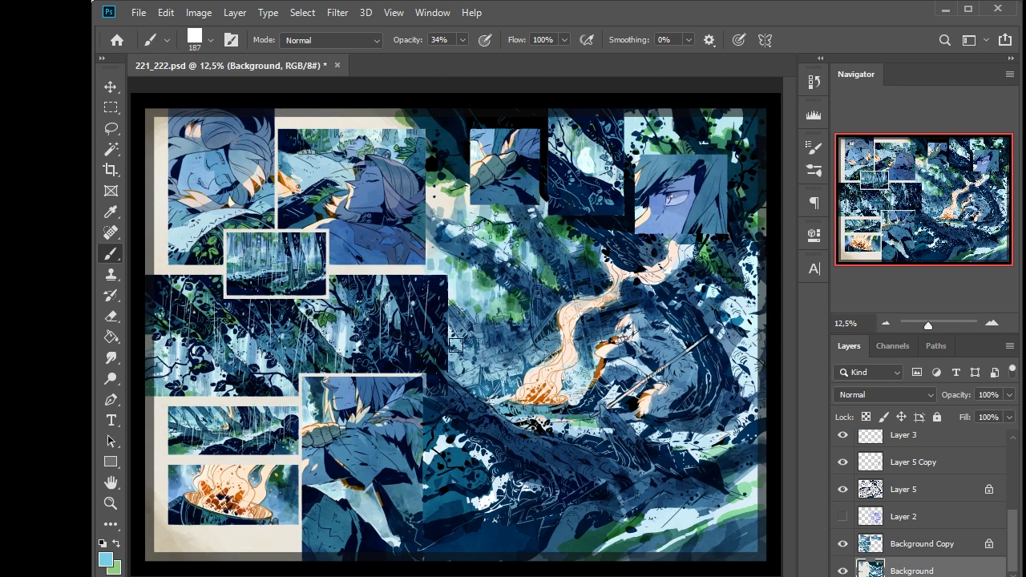
{"action": "key", "text": "i"}
{"action": "left_click", "coordinate": [495, 295]}
{"action": "key", "text": "b"}
{"action": "key", "text": "bracketleft"}
{"action": "key", "text": "bracketleft"}
{"action": "key", "text": "bracketleft"}
{"action": "key", "text": "bracketleft"}
{"action": "key", "text": "bracketleft"}
{"action": "key", "text": "bracketleft"}
{"action": "key", "text": "bracketleft"}
{"action": "key", "text": "bracketleft"}
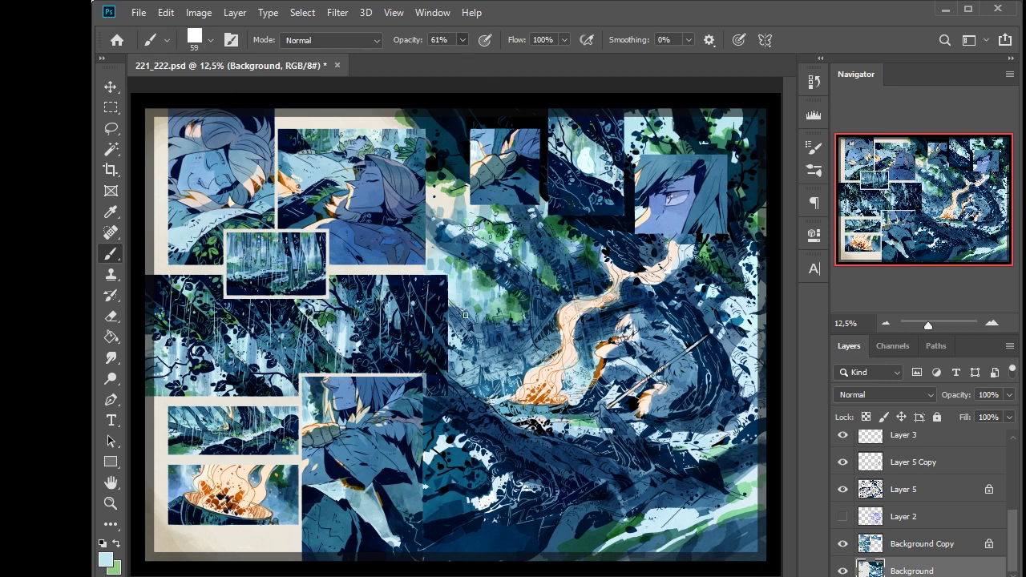
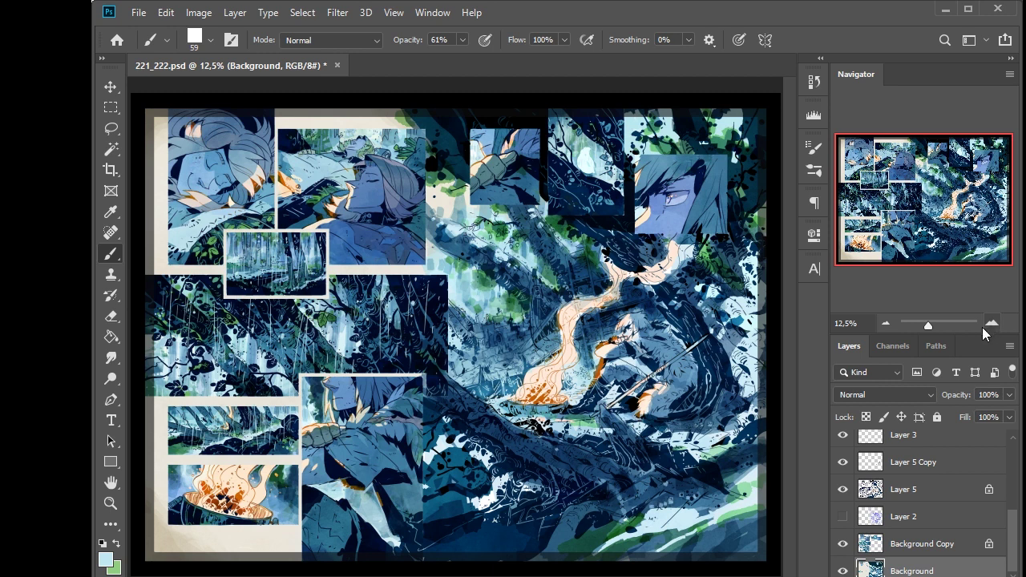
- Paint cream over the gutters right of the left-hand panels, then save the page
{"action": "left_click", "coordinate": [416, 388], "text": "alt"}
{"action": "mouse_move", "coordinate": [412, 436]}
{"action": "left_mouse_down"}
{"action": "mouse_move", "coordinate": [427, 450]}
{"action": "mouse_move", "coordinate": [425, 491]}
{"action": "left_mouse_up"}
{"action": "mouse_move", "coordinate": [431, 210]}
{"action": "left_mouse_down"}
{"action": "mouse_move", "coordinate": [371, 194]}
{"action": "mouse_move", "coordinate": [437, 255]}
{"action": "mouse_move", "coordinate": [392, 391]}
{"action": "mouse_move", "coordinate": [453, 413]}
{"action": "mouse_move", "coordinate": [472, 329]}
{"action": "left_mouse_up"}
{"action": "left_click_drag", "start_coordinate": [446, 458], "coordinate": [425, 521]}
{"action": "scroll", "coordinate": [737, 433], "scroll_direction": "up", "scroll_amount": 2}
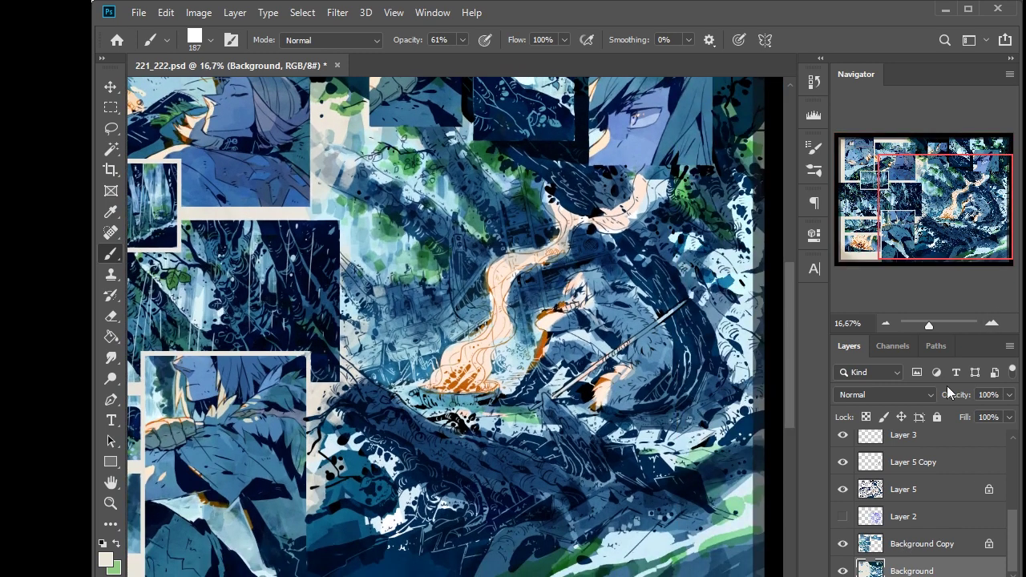
{"action": "key", "text": "ctrl+s"}
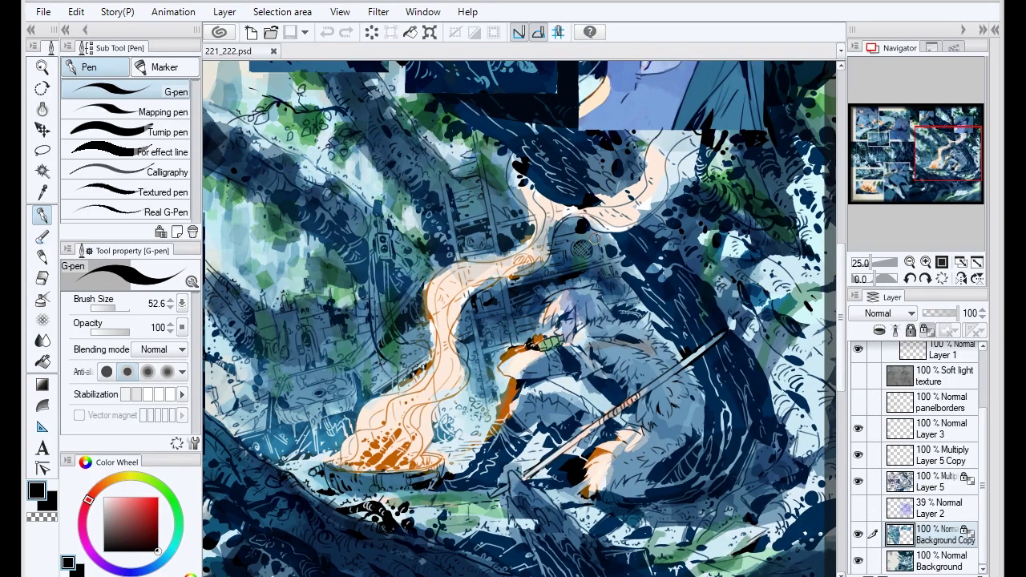
- Extend the smoke ribbon upward with blue and light peach strokes sampled from the smoke
{"action": "mouse_move", "coordinate": [581, 248]}
{"action": "left_mouse_down"}
{"action": "mouse_move", "coordinate": [520, 193]}
{"action": "mouse_move", "coordinate": [521, 168]}
{"action": "left_mouse_up"}
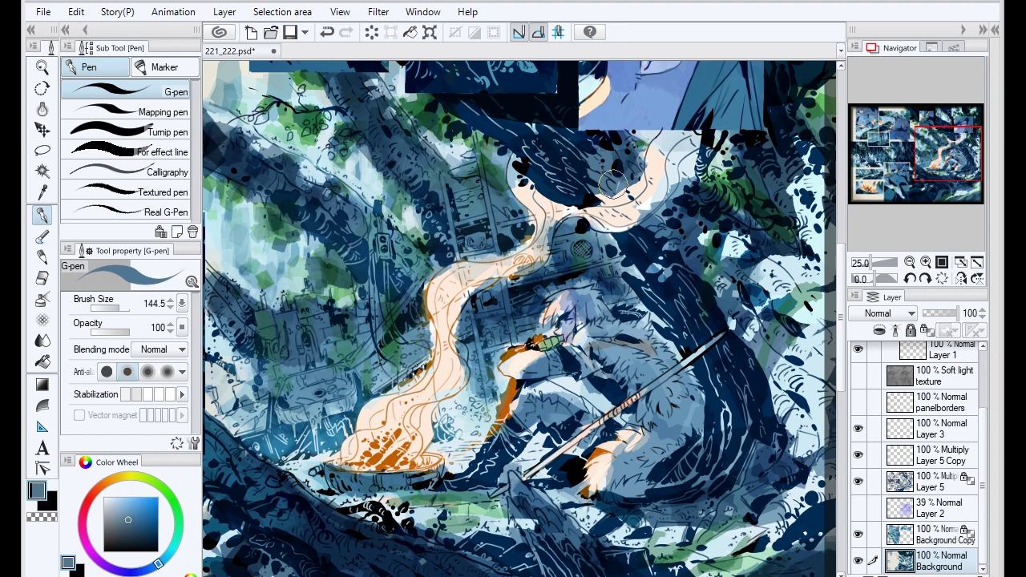
{"action": "left_click", "coordinate": [645, 181], "text": "alt"}
{"action": "left_click_drag", "start_coordinate": [662, 187], "coordinate": [595, 226]}
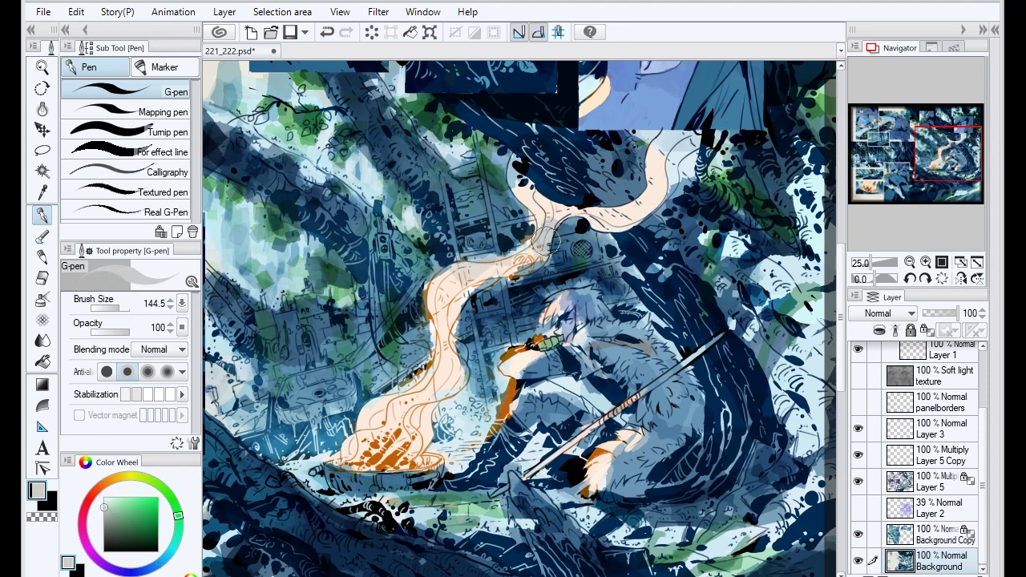
{"action": "left_click", "coordinate": [513, 173], "text": "alt"}
{"action": "left_click", "coordinate": [661, 164], "text": "alt"}
- Sample pale blues from the figure and forest with a smaller, slightly lower-opacity brush
{"action": "left_click", "coordinate": [685, 154], "text": "alt"}
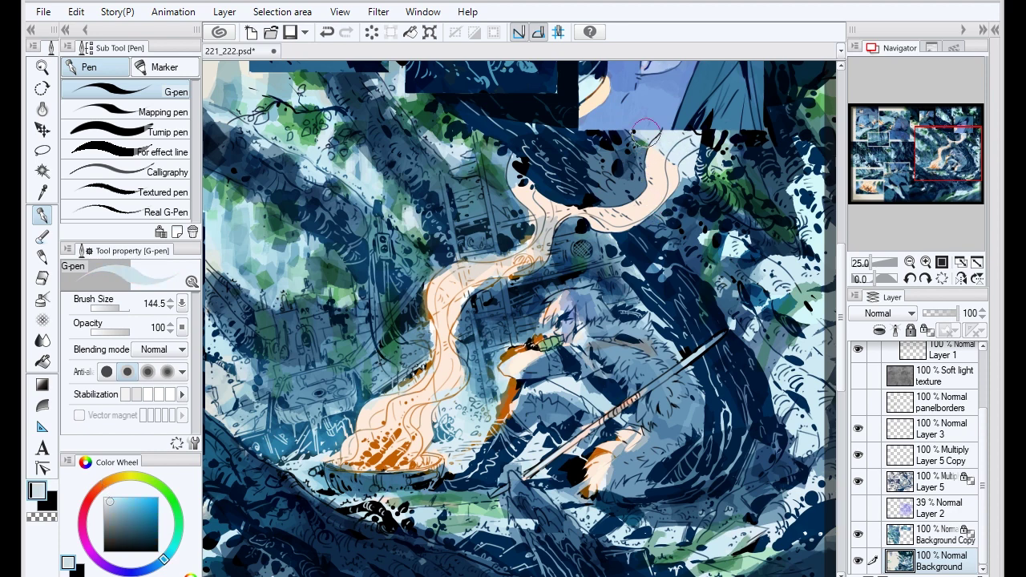
{"action": "left_click", "coordinate": [613, 301], "text": "alt"}
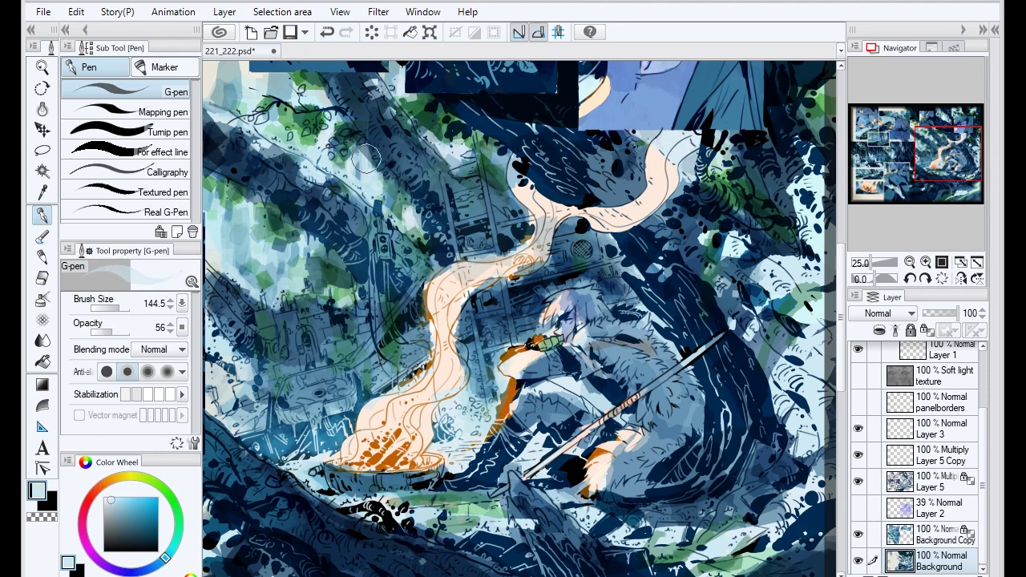
{"action": "left_click_drag", "start_coordinate": [407, 205], "coordinate": [373, 166]}
{"action": "left_click", "coordinate": [361, 148], "text": "alt"}
{"action": "left_click", "coordinate": [340, 162], "text": "alt"}
{"action": "left_click", "coordinate": [330, 154], "text": "alt"}
{"action": "left_click", "coordinate": [377, 92], "text": "alt"}
{"action": "left_click", "coordinate": [362, 101], "text": "alt"}
{"action": "left_click", "coordinate": [379, 111], "text": "alt"}
{"action": "left_click", "coordinate": [388, 115], "text": "alt"}
{"action": "left_click", "coordinate": [401, 106], "text": "alt"}
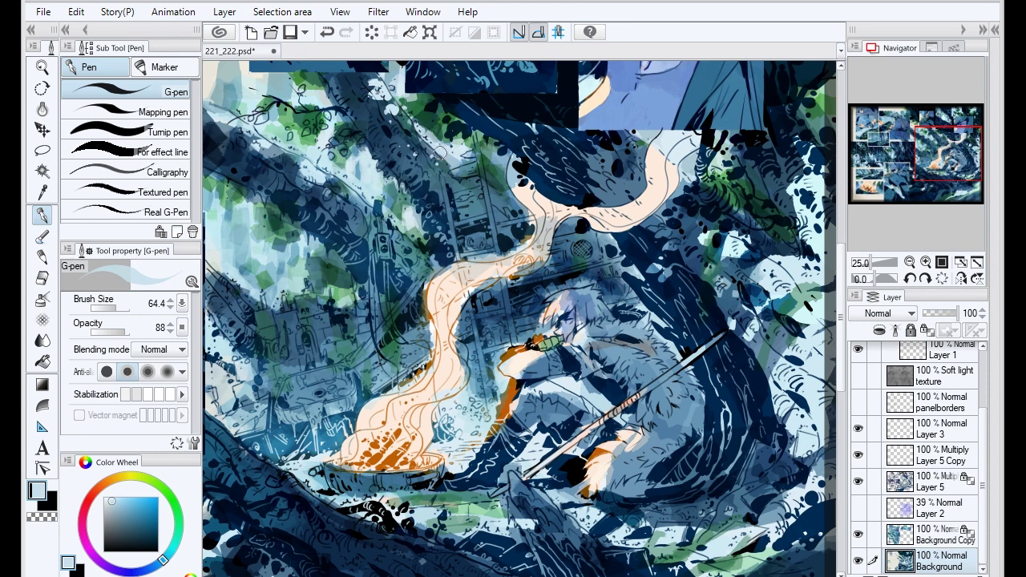
- Dab darker and lighter blues and foliage greens over the upper-left forest
{"action": "left_click", "coordinate": [465, 179], "text": "alt"}
{"action": "left_click", "coordinate": [478, 170], "text": "alt"}
{"action": "left_click", "coordinate": [443, 177], "text": "alt"}
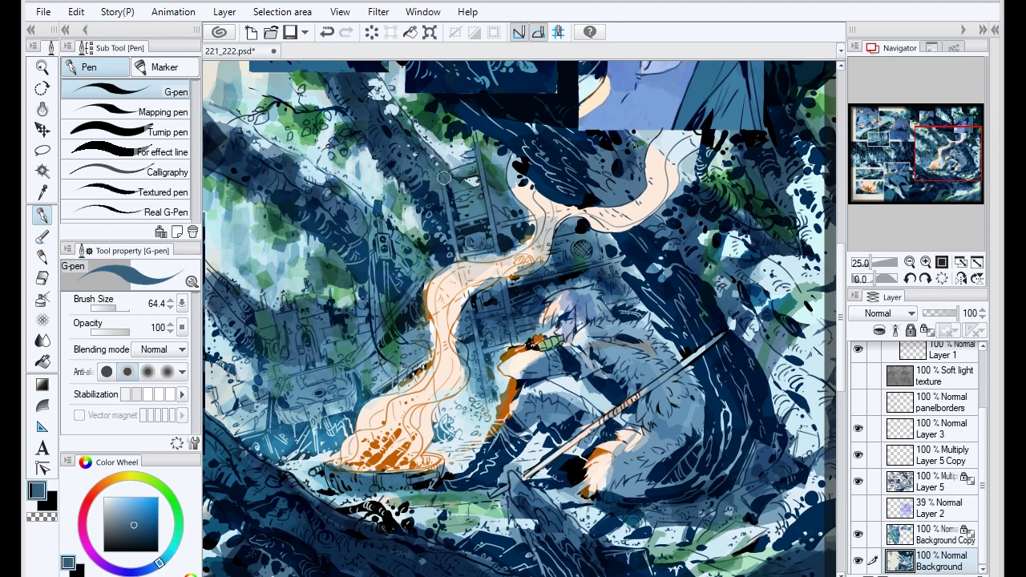
{"action": "left_click", "coordinate": [461, 168], "text": "alt"}
{"action": "left_click", "coordinate": [449, 180], "text": "alt"}
{"action": "left_click", "coordinate": [454, 184], "text": "alt"}
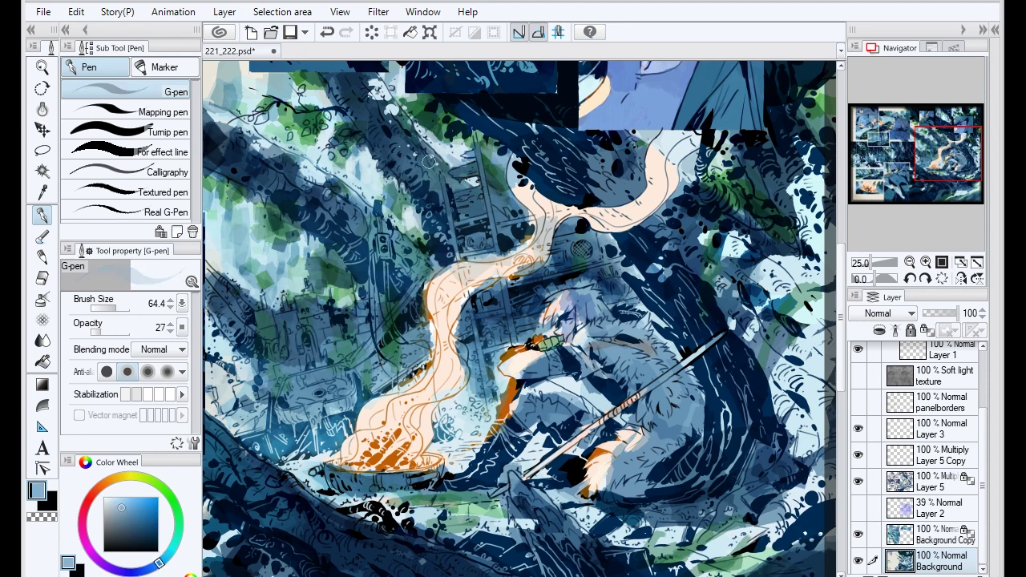
{"action": "left_click", "coordinate": [476, 138], "text": "alt"}
{"action": "left_click", "coordinate": [448, 143], "text": "alt"}
{"action": "left_click", "coordinate": [412, 105], "text": "alt"}
{"action": "left_click", "coordinate": [443, 143], "text": "alt"}
- Dab dark and light blues across the forest toward the left edge
{"action": "left_click", "coordinate": [446, 142], "text": "alt"}
{"action": "left_click", "coordinate": [452, 156], "text": "alt"}
{"action": "left_click", "coordinate": [469, 142], "text": "alt"}
{"action": "left_click", "coordinate": [474, 223], "text": "alt"}
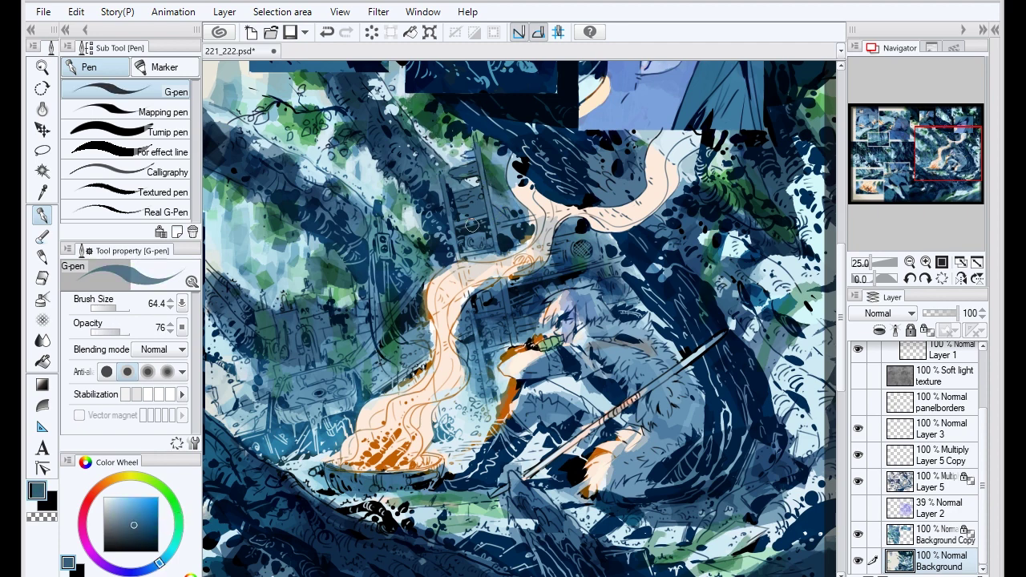
{"action": "left_click", "coordinate": [392, 165], "text": "alt"}
{"action": "left_click", "coordinate": [365, 162], "text": "alt"}
{"action": "left_click", "coordinate": [378, 196], "text": "alt"}
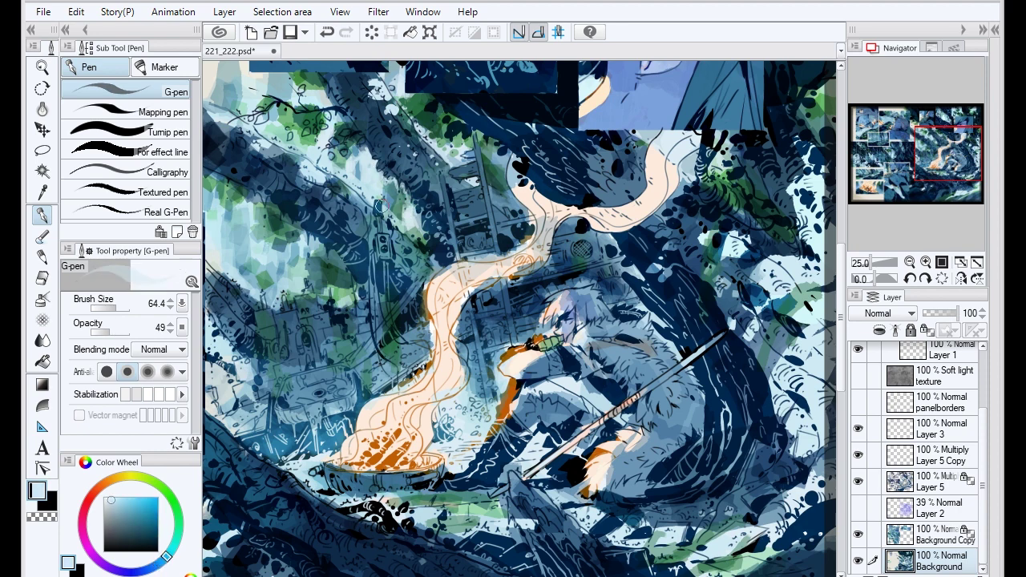
{"action": "left_click", "coordinate": [370, 195], "text": "alt"}
{"action": "left_click", "coordinate": [336, 180], "text": "alt"}
{"action": "left_click", "coordinate": [295, 156], "text": "alt"}
{"action": "left_click", "coordinate": [272, 148], "text": "alt"}
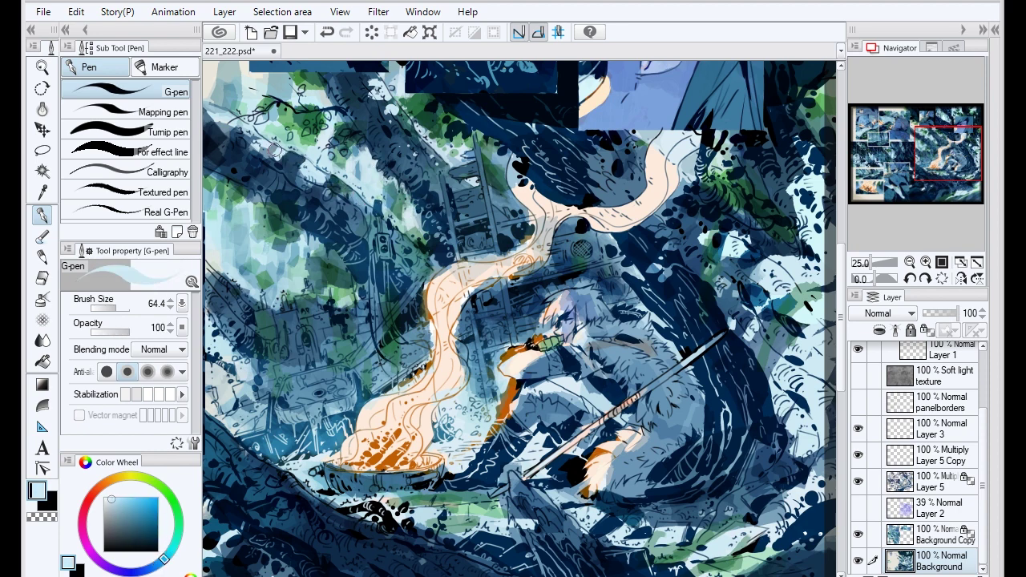
{"action": "left_click", "coordinate": [218, 177], "text": "alt"}
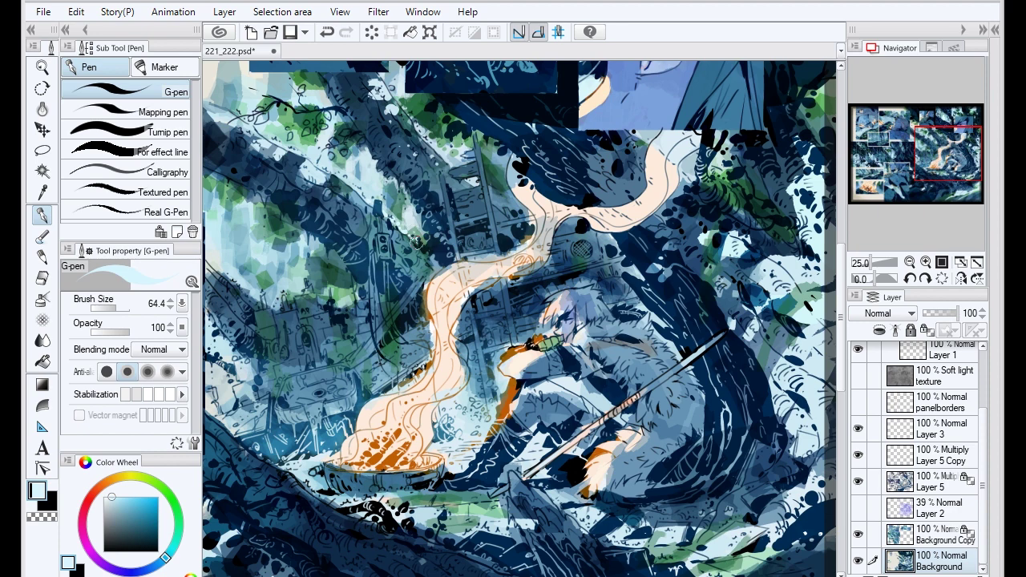
- Alternate dark and light blue dabs, adjusting brush size and opacity between them
{"action": "left_click", "coordinate": [509, 206], "text": "alt"}
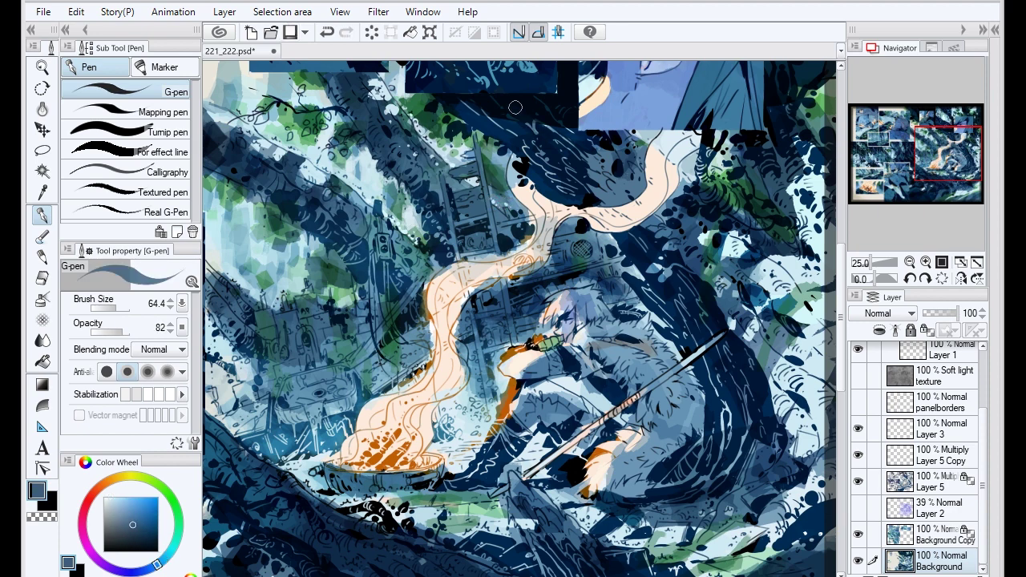
{"action": "left_click", "coordinate": [441, 179], "text": "alt"}
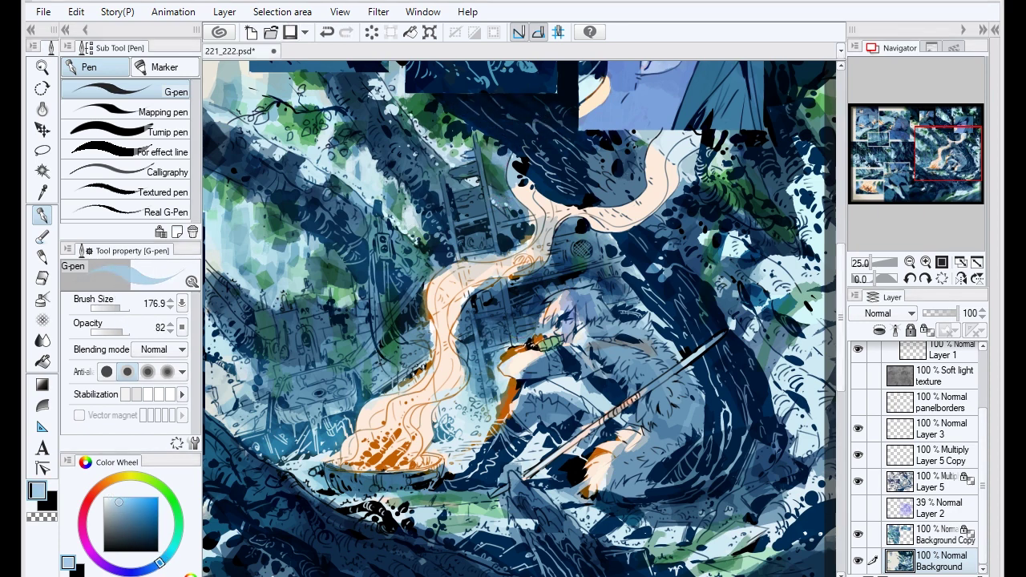
{"action": "left_click", "coordinate": [446, 135], "text": "alt"}
{"action": "left_click", "coordinate": [365, 170], "text": "alt"}
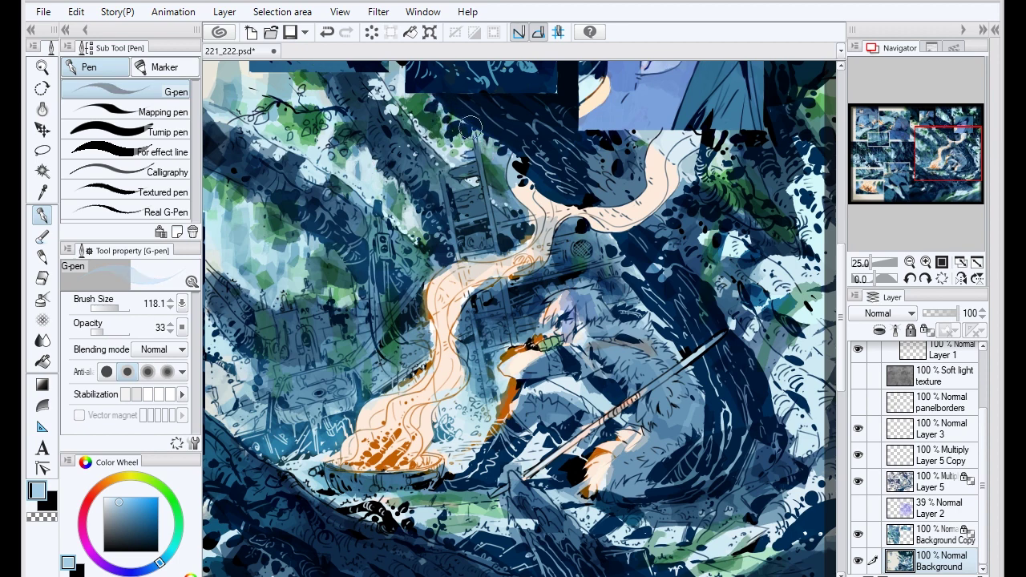
{"action": "left_click", "coordinate": [397, 112], "text": "alt"}
{"action": "left_click", "coordinate": [465, 186], "text": "alt"}
{"action": "left_click", "coordinate": [385, 230], "text": "alt"}
{"action": "left_click", "coordinate": [361, 177], "text": "alt"}
- Add light cyan and green touches to the left foliage, with opacity set to 80
{"action": "left_click", "coordinate": [229, 89], "text": "alt"}
{"action": "left_click", "coordinate": [239, 90], "text": "alt"}
{"action": "left_click", "coordinate": [239, 90], "text": "alt"}
{"action": "left_click", "coordinate": [234, 221], "text": "alt"}
{"action": "left_click", "coordinate": [246, 231], "text": "alt"}
{"action": "left_click", "coordinate": [232, 233], "text": "alt"}
{"action": "left_click", "coordinate": [257, 288], "text": "alt"}
{"action": "left_click", "coordinate": [255, 288], "text": "alt"}
{"action": "left_click", "coordinate": [258, 222], "text": "alt"}
{"action": "left_click", "coordinate": [296, 239], "text": "alt"}
{"action": "left_click", "coordinate": [339, 260], "text": "alt"}
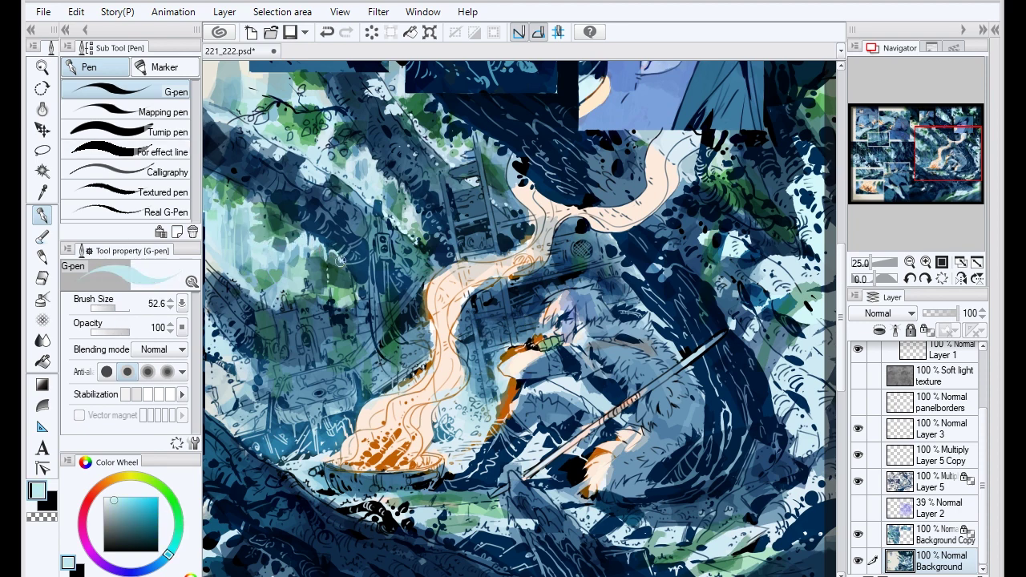
- Dab dark foliage greens and light cyans into the forest
{"action": "left_click", "coordinate": [287, 108], "text": "alt"}
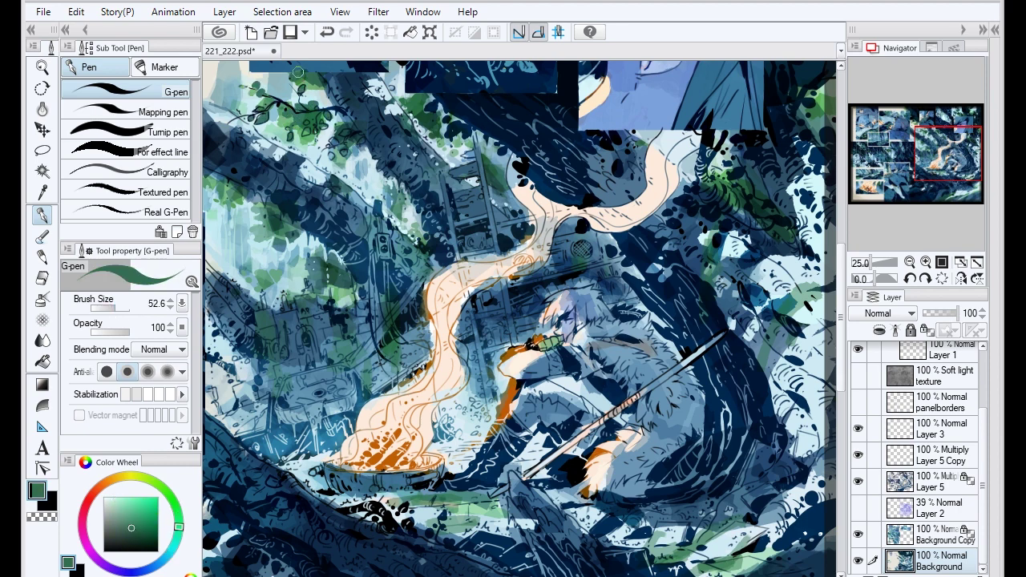
{"action": "left_click", "coordinate": [403, 96], "text": "alt"}
{"action": "left_click", "coordinate": [331, 159], "text": "alt"}
{"action": "left_click", "coordinate": [326, 136], "text": "alt"}
{"action": "left_click", "coordinate": [224, 210], "text": "alt"}
{"action": "left_click", "coordinate": [240, 243], "text": "alt"}
{"action": "left_click", "coordinate": [239, 206], "text": "alt"}
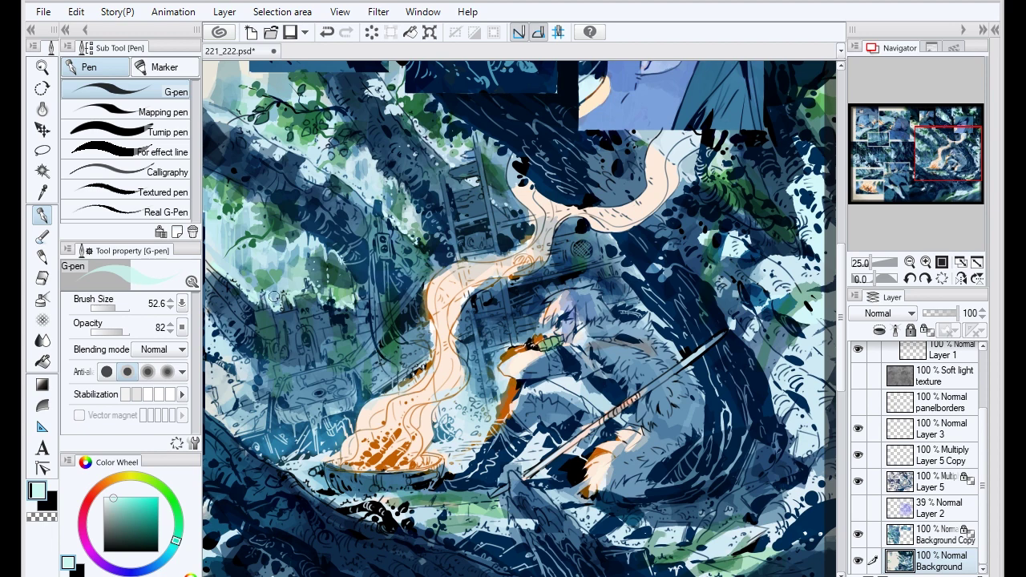
- Fill dark gaps with mid blue and lighter cyan, varying opacity between 35, 45 and 58
{"action": "left_click", "coordinate": [344, 261], "text": "alt"}
{"action": "left_click_drag", "start_coordinate": [111, 329], "coordinate": [118, 333]}
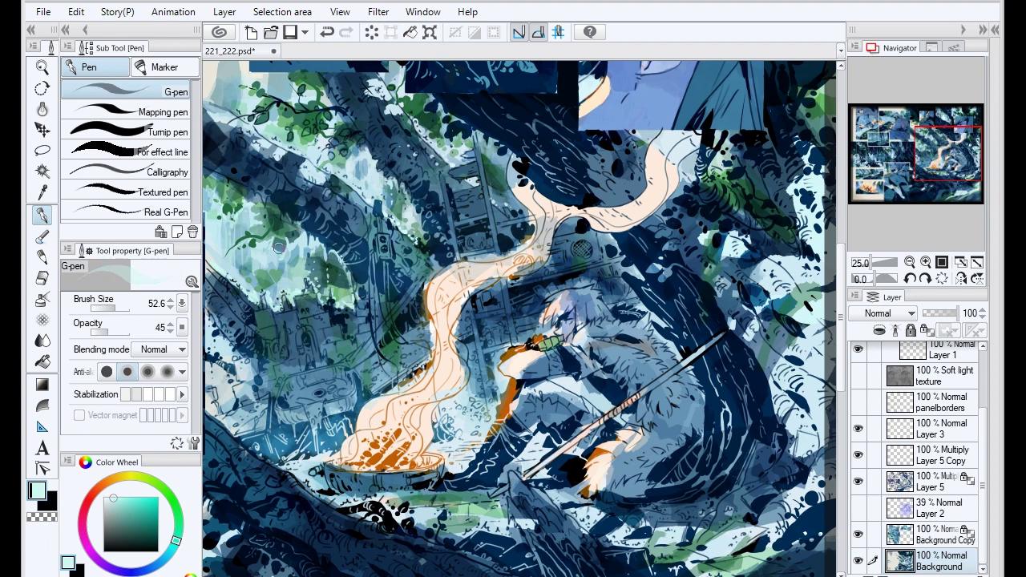
{"action": "left_click", "coordinate": [368, 312], "text": "alt"}
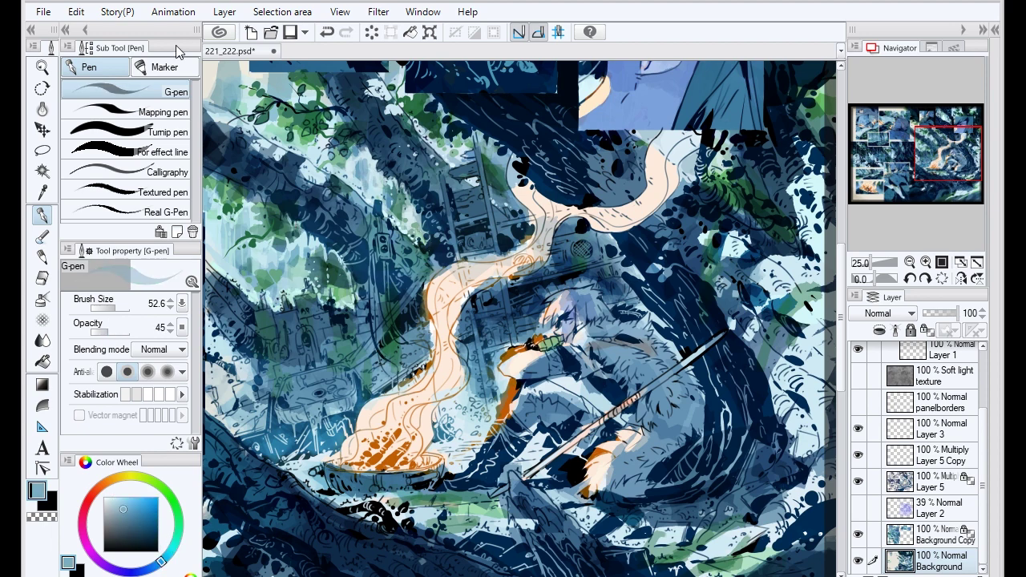
{"action": "left_click", "coordinate": [274, 273], "text": "alt"}
{"action": "left_click", "coordinate": [201, 145], "text": "alt"}
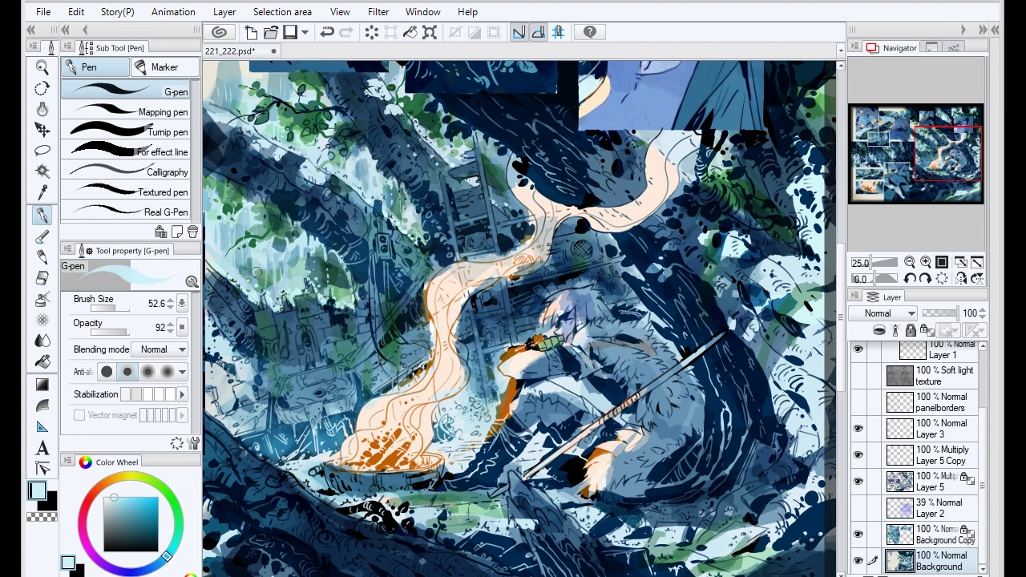
{"action": "left_click", "coordinate": [115, 331]}
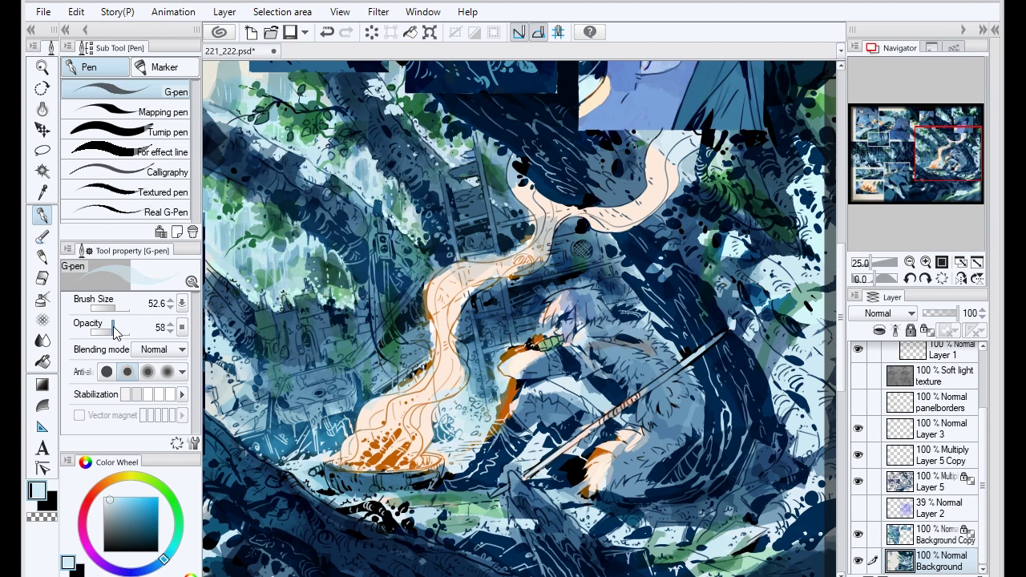
{"action": "left_click", "coordinate": [320, 279], "text": "alt"}
{"action": "left_click", "coordinate": [326, 265], "text": "alt"}
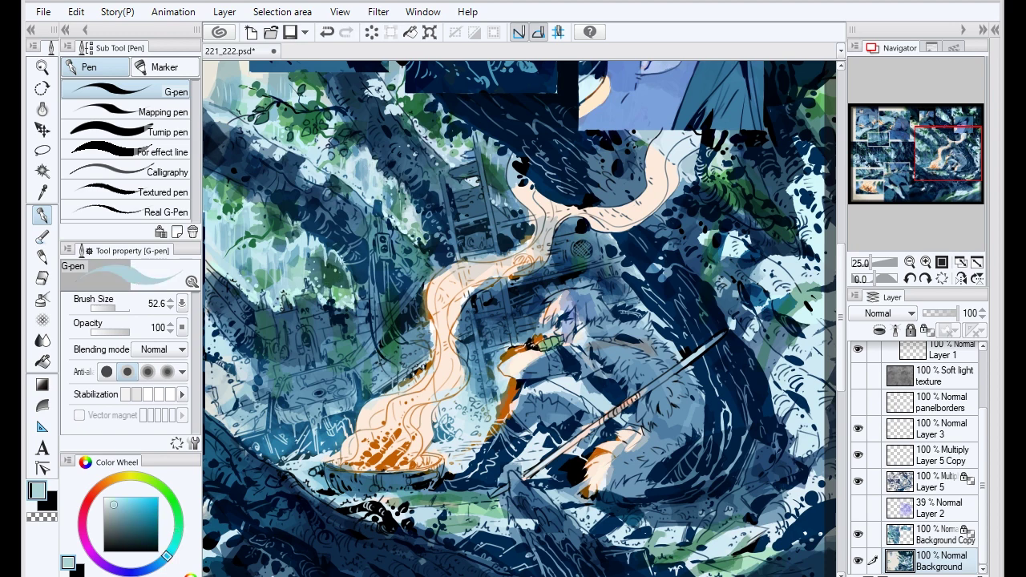
- Sample a darker blue near the bowl, then the pale peach of the rising smoke
{"action": "left_click", "coordinate": [476, 377], "text": "alt"}
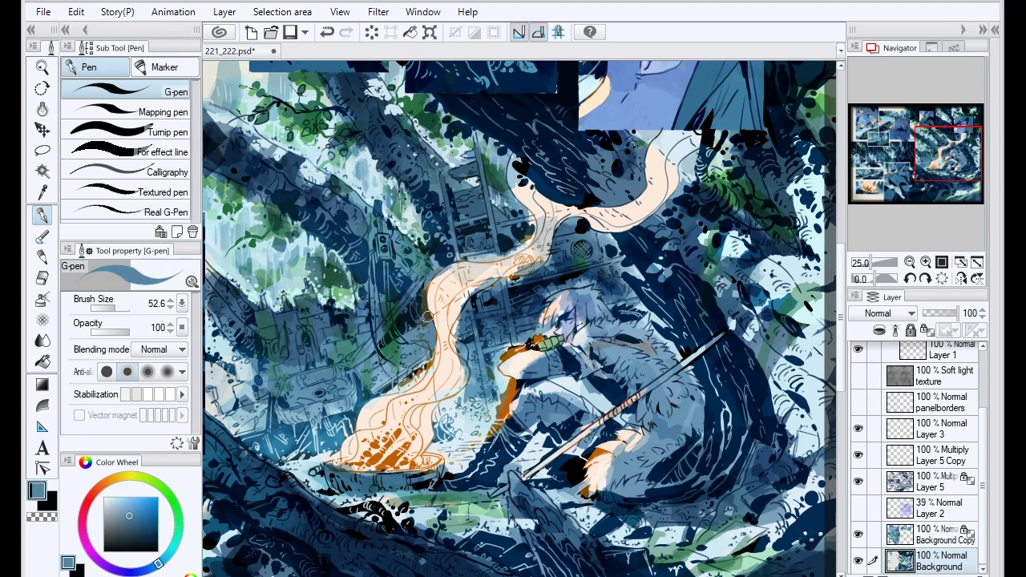
{"action": "left_click", "coordinate": [486, 255], "text": "alt"}
{"action": "left_click", "coordinate": [481, 234], "text": "alt"}
{"action": "left_click", "coordinate": [489, 240], "text": "alt"}
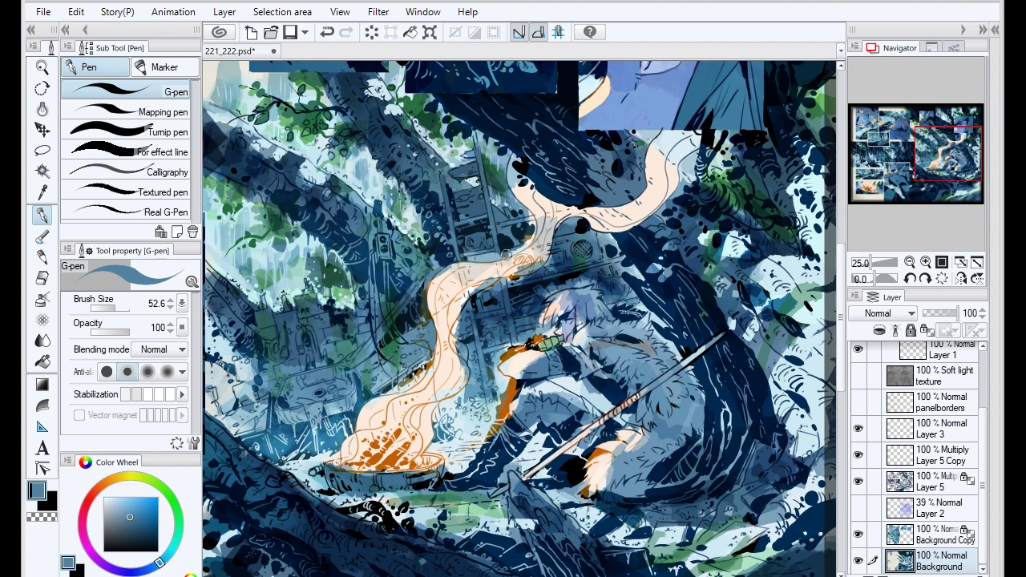
{"action": "left_click", "coordinate": [531, 227], "text": "alt"}
{"action": "left_click", "coordinate": [539, 220], "text": "alt"}
{"action": "left_click", "coordinate": [561, 212], "text": "alt"}
{"action": "left_click", "coordinate": [485, 274], "text": "alt"}
- Paint over the head with dark blue, pale peach, light blue and near-white sampled from the painting, undoing one stroke
{"action": "left_click", "coordinate": [435, 282], "text": "alt"}
{"action": "left_click", "coordinate": [454, 308], "text": "alt"}
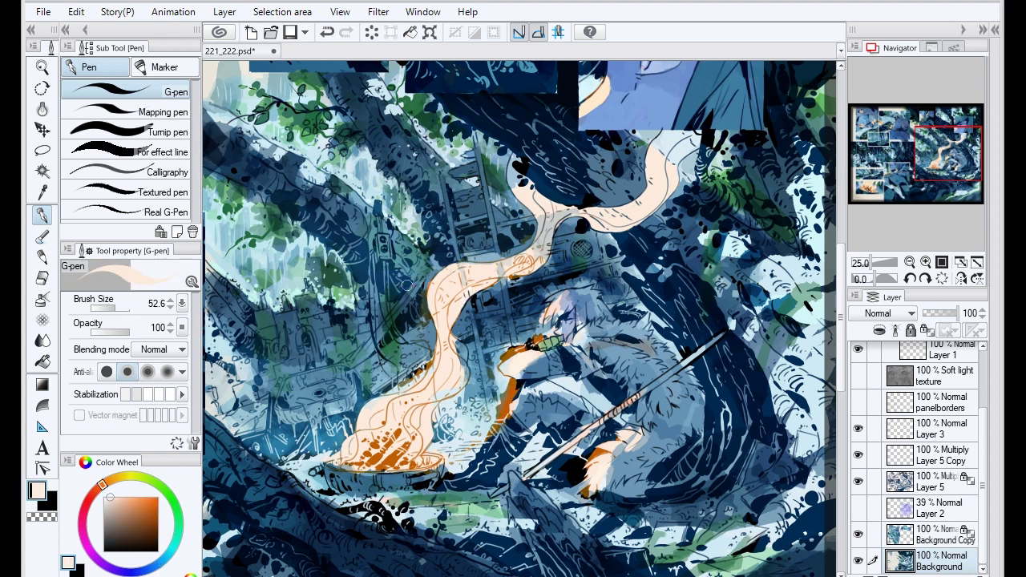
{"action": "left_click", "coordinate": [517, 205], "text": "alt"}
{"action": "left_click", "coordinate": [544, 264], "text": "alt"}
{"action": "left_click", "coordinate": [445, 354], "text": "alt"}
{"action": "left_click", "coordinate": [367, 368], "text": "alt"}
{"action": "left_click", "coordinate": [394, 383], "text": "alt"}
{"action": "left_click", "coordinate": [418, 365], "text": "alt"}
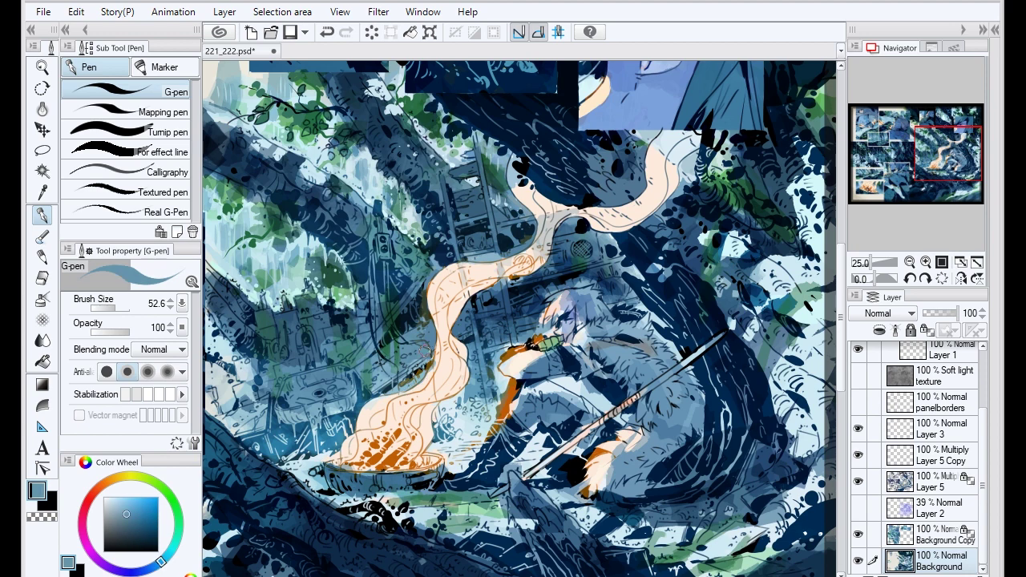
{"action": "left_click", "coordinate": [442, 410], "text": "alt"}
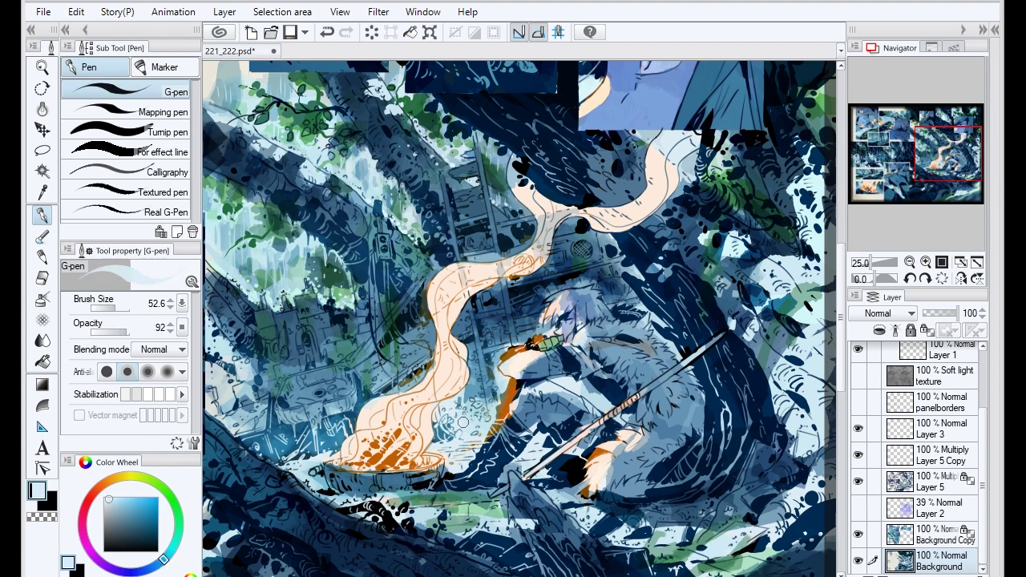
{"action": "key", "text": "ctrl+z"}
- Try a larger, lower-opacity G-pen, then return to the smaller brush with full-strength peach
{"action": "left_click", "coordinate": [512, 332], "text": "alt"}
{"action": "left_click", "coordinate": [113, 347], "text": "alt"}
{"action": "left_click", "coordinate": [478, 397], "text": "alt"}
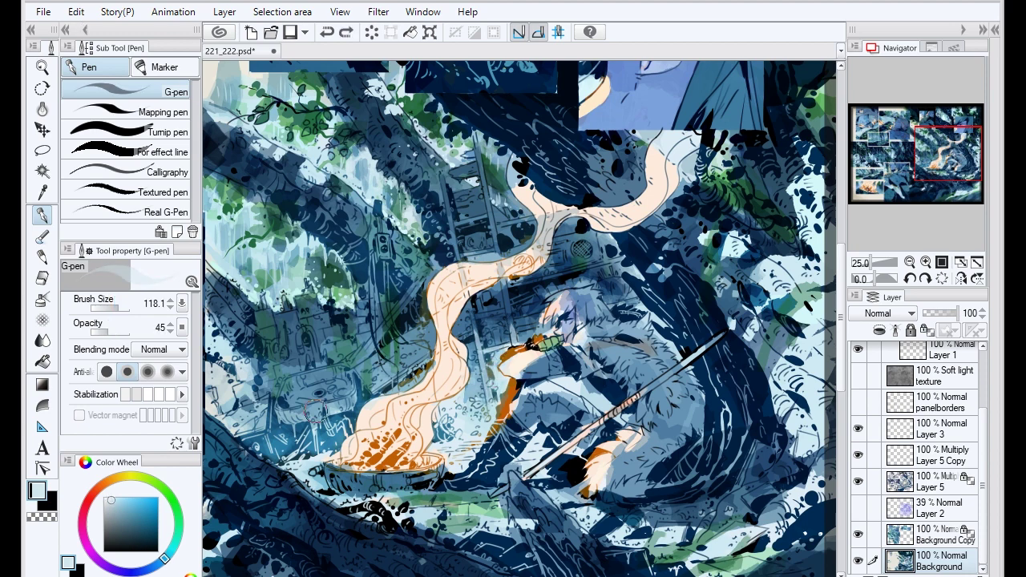
{"action": "left_click", "coordinate": [407, 373], "text": "alt"}
{"action": "left_click", "coordinate": [430, 373], "text": "alt"}
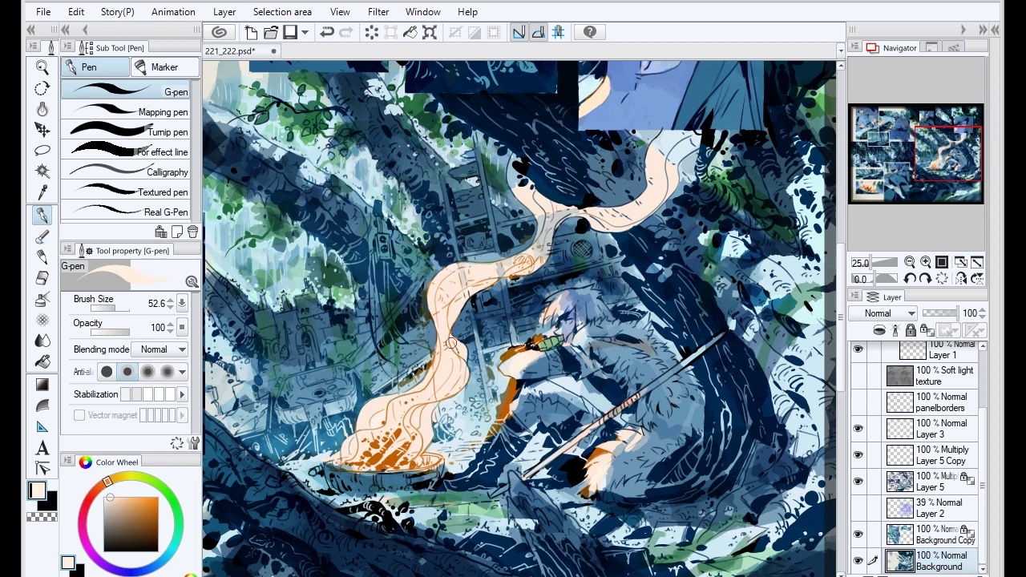
- Paint the hair with soft light blues from the rainy area and greens from the foliage
{"action": "left_click", "coordinate": [417, 414], "text": "alt"}
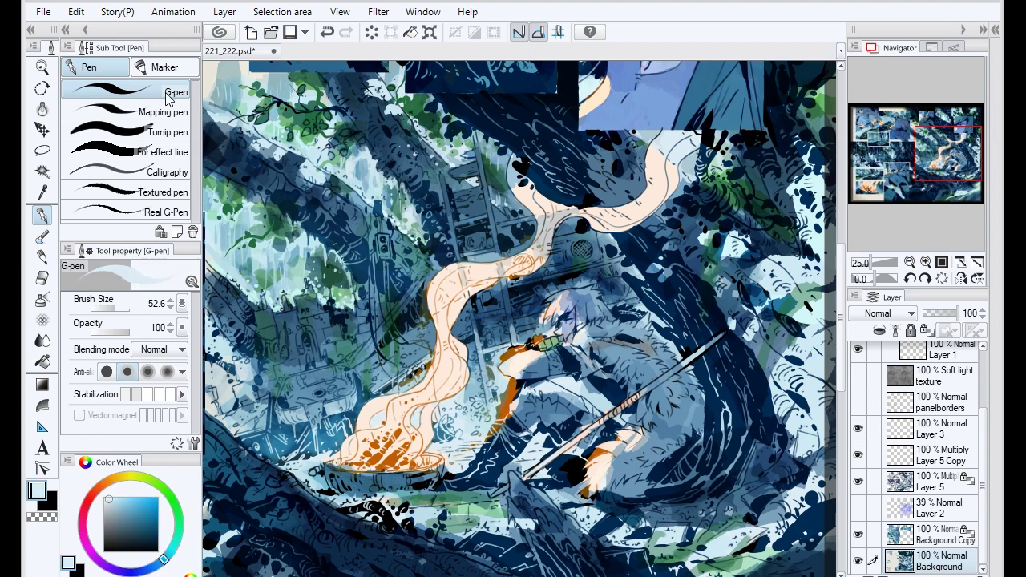
{"action": "left_click", "coordinate": [377, 418], "text": "alt"}
{"action": "left_click", "coordinate": [371, 400], "text": "alt"}
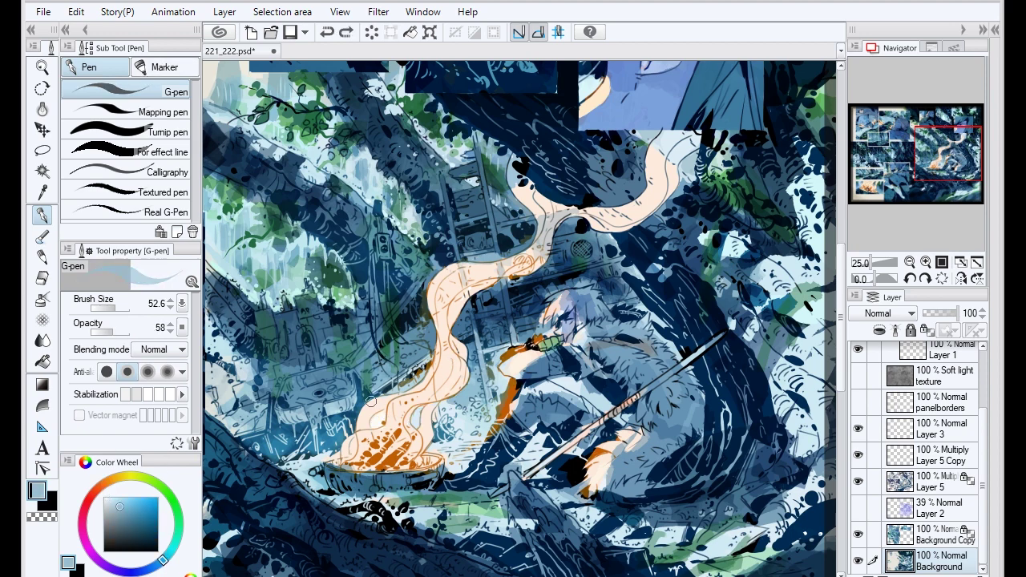
{"action": "left_click", "coordinate": [448, 407], "text": "alt"}
{"action": "left_click", "coordinate": [454, 387], "text": "alt"}
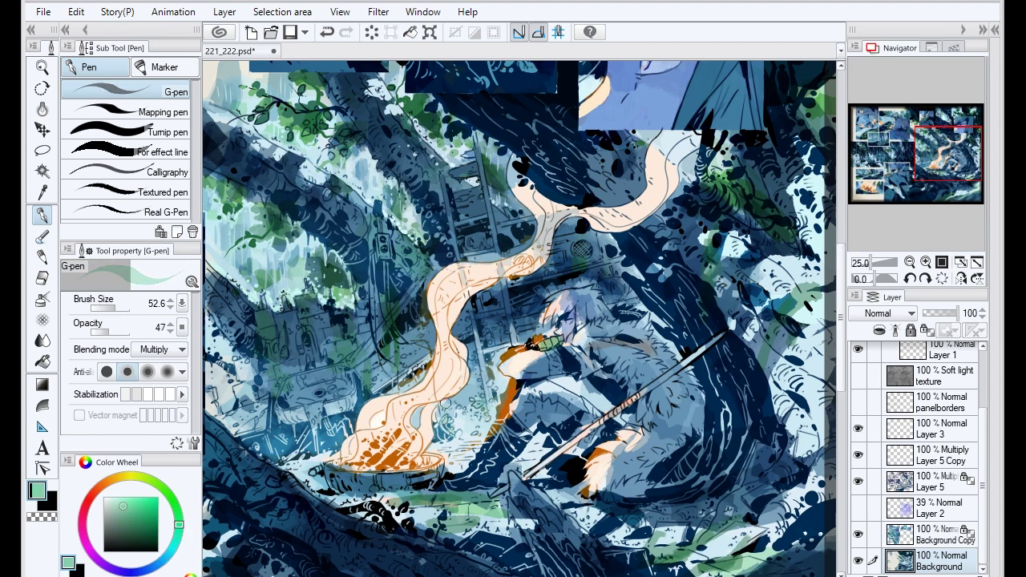
{"action": "left_click", "coordinate": [287, 373], "text": "alt"}
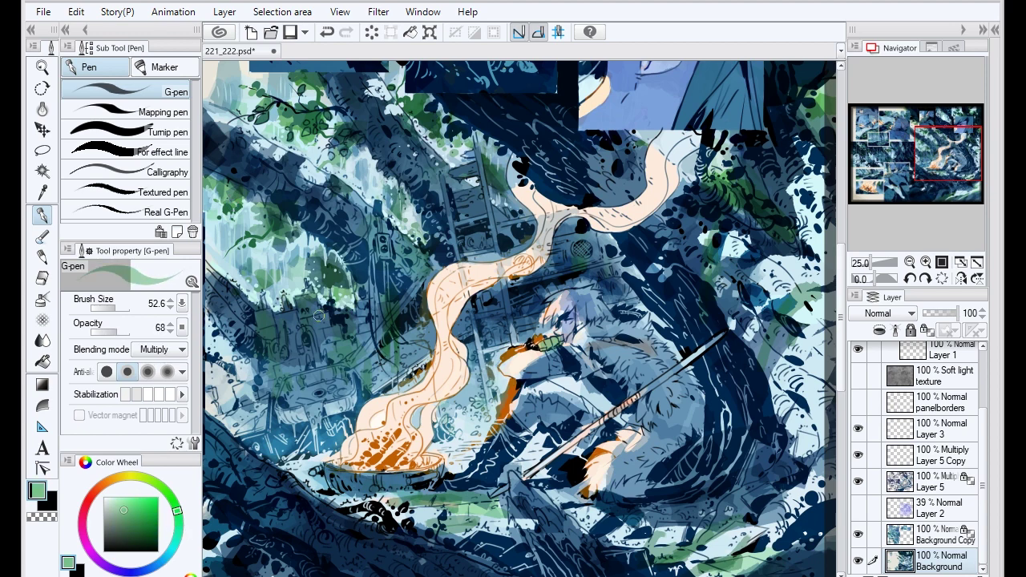
{"action": "left_click", "coordinate": [252, 370], "text": "alt"}
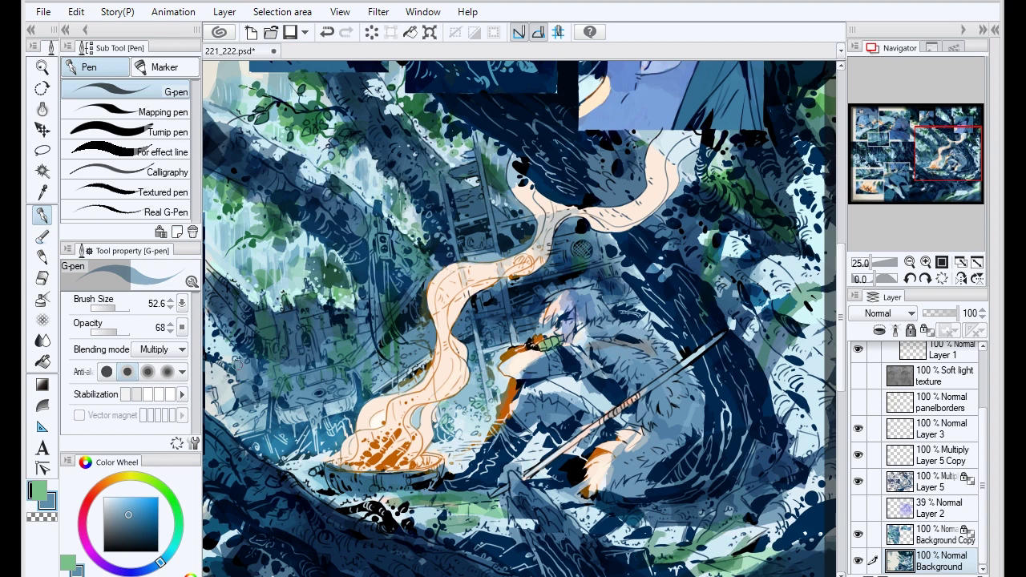
{"action": "left_click", "coordinate": [241, 397], "text": "alt"}
{"action": "left_click", "coordinate": [285, 396], "text": "alt"}
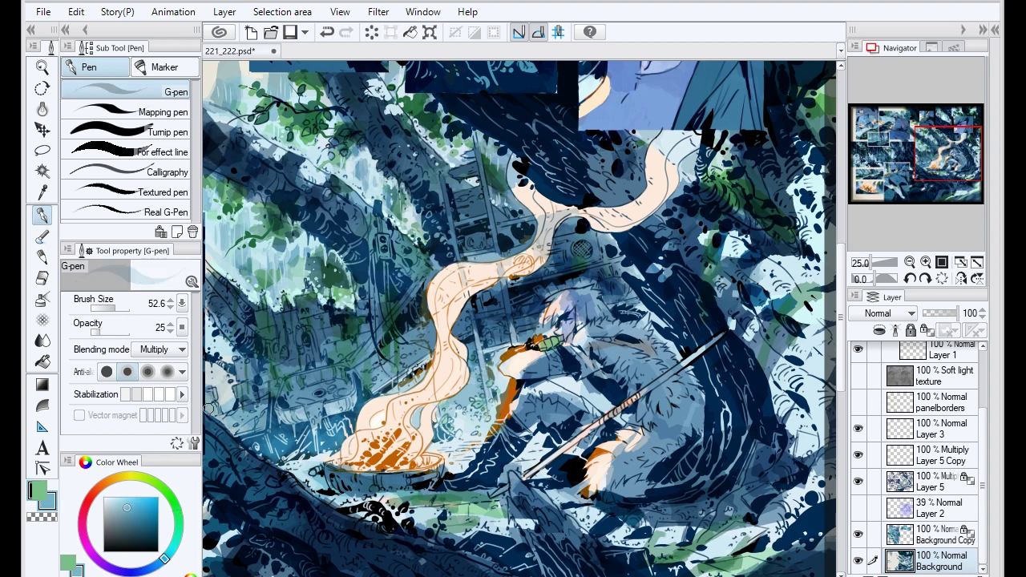
{"action": "left_click", "coordinate": [241, 420], "text": "alt"}
{"action": "left_click", "coordinate": [212, 389], "text": "alt"}
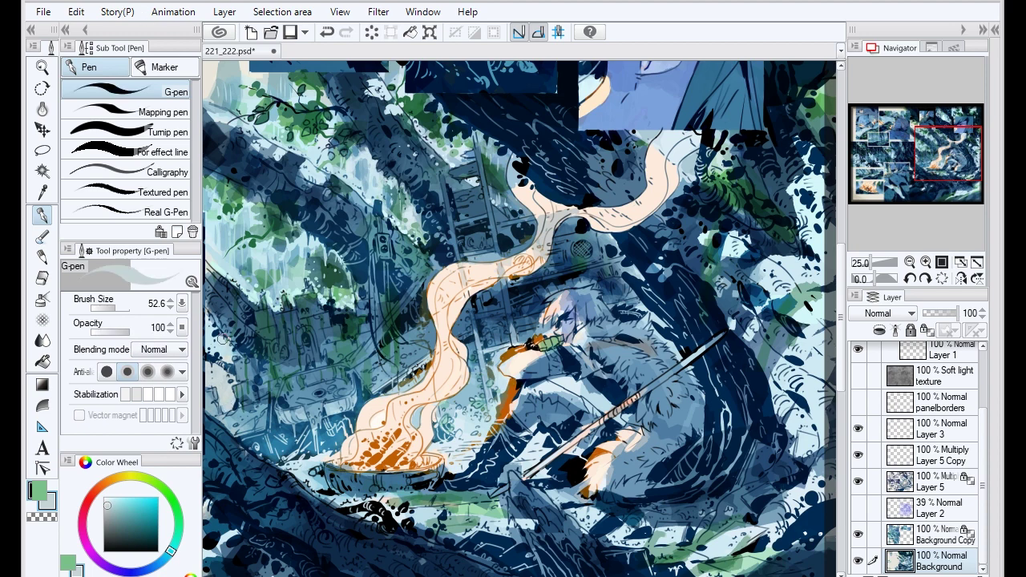
{"action": "left_click", "coordinate": [216, 352], "text": "alt"}
- Add shadow dark blues, light blue and light pink tones sampled around the figure's face
{"action": "left_click", "coordinate": [350, 191], "text": "alt"}
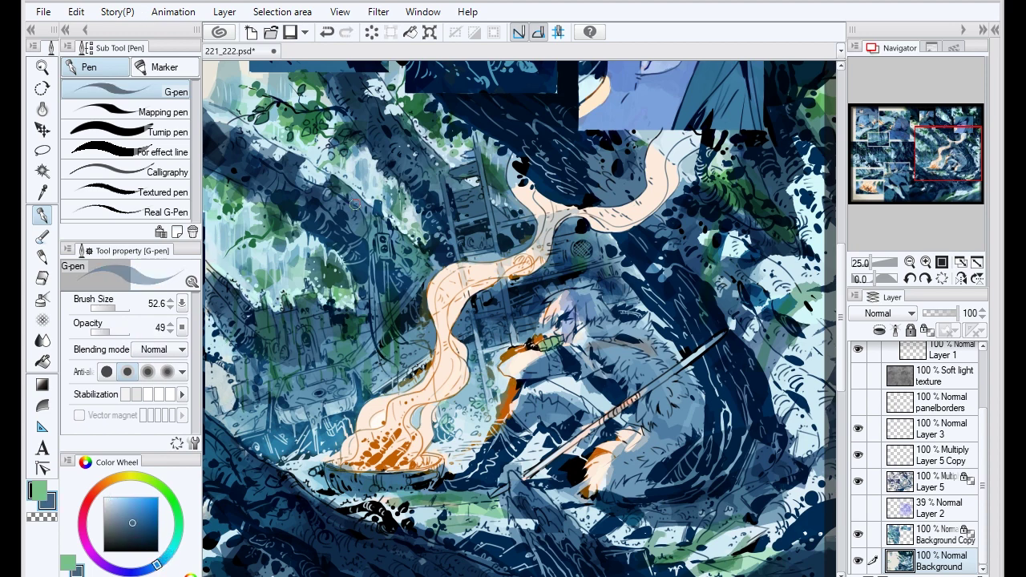
{"action": "left_click", "coordinate": [519, 307], "text": "alt"}
{"action": "left_click", "coordinate": [543, 307], "text": "alt"}
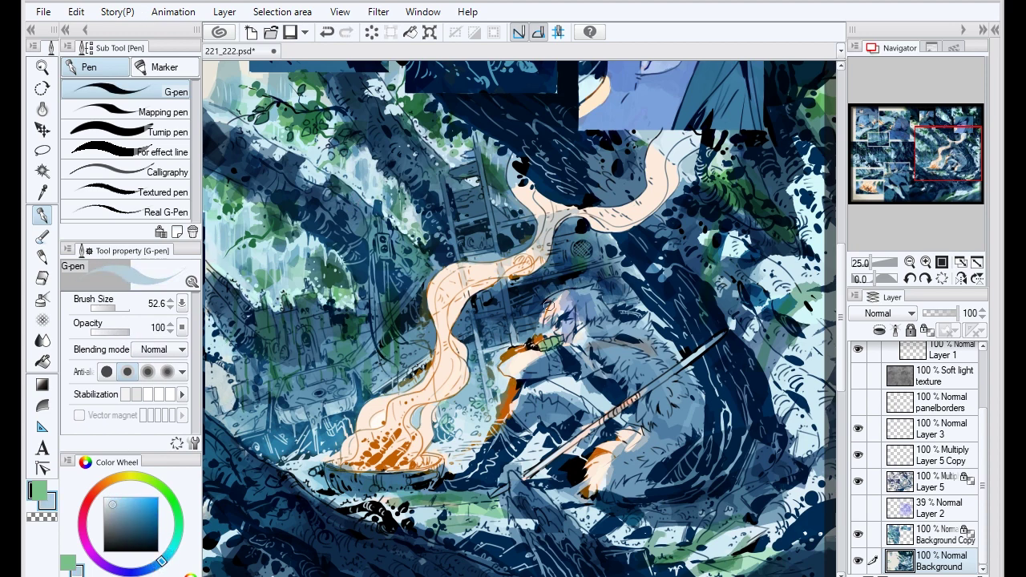
{"action": "left_click", "coordinate": [572, 286], "text": "alt"}
{"action": "left_click", "coordinate": [545, 320], "text": "alt"}
{"action": "left_click", "coordinate": [545, 316], "text": "alt"}
{"action": "left_click", "coordinate": [558, 309], "text": "alt"}
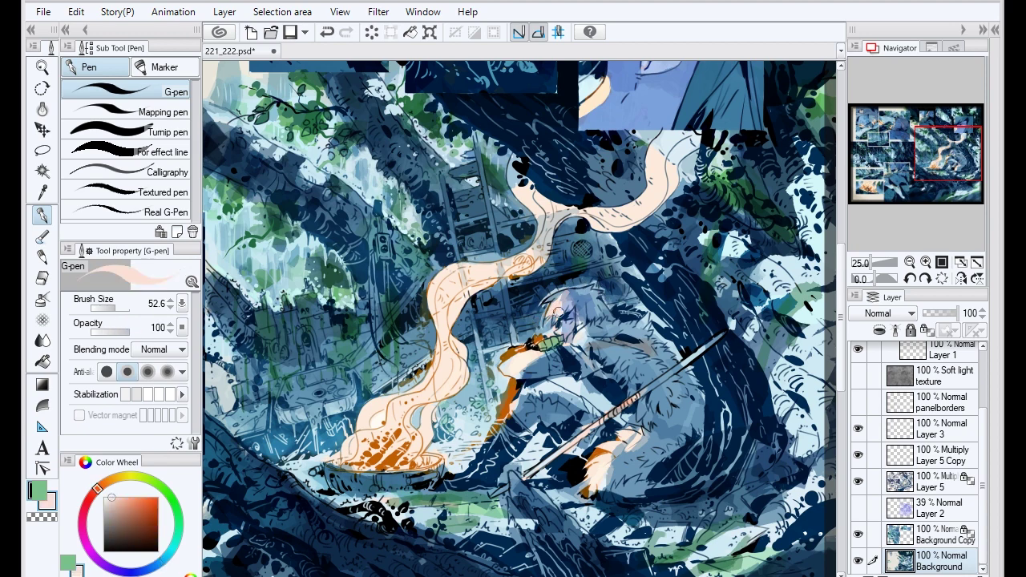
{"action": "left_click", "coordinate": [569, 324], "text": "alt"}
{"action": "left_click", "coordinate": [567, 303], "text": "alt"}
{"action": "left_click", "coordinate": [568, 301], "text": "alt"}
{"action": "left_click", "coordinate": [551, 343], "text": "alt"}
- Rework the head with lighter and darker blues sampled from the figure
{"action": "left_click", "coordinate": [577, 343], "text": "alt"}
{"action": "left_click", "coordinate": [601, 347], "text": "alt"}
{"action": "left_click", "coordinate": [606, 310], "text": "alt"}
{"action": "left_click", "coordinate": [644, 320], "text": "alt"}
{"action": "left_click", "coordinate": [659, 318], "text": "alt"}
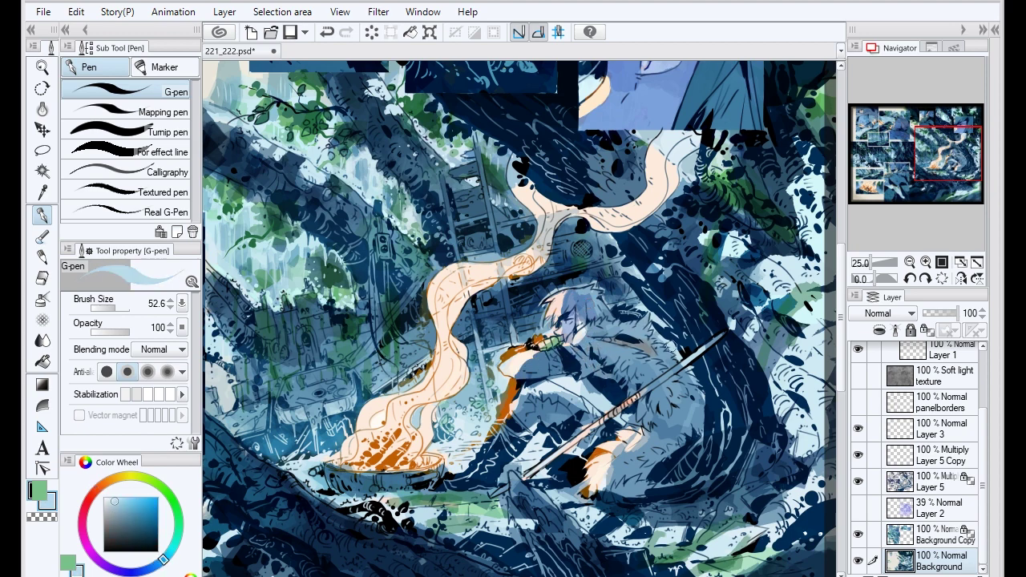
{"action": "left_click", "coordinate": [664, 338], "text": "alt"}
{"action": "left_click", "coordinate": [667, 206], "text": "alt"}
{"action": "left_click", "coordinate": [666, 207], "text": "alt"}
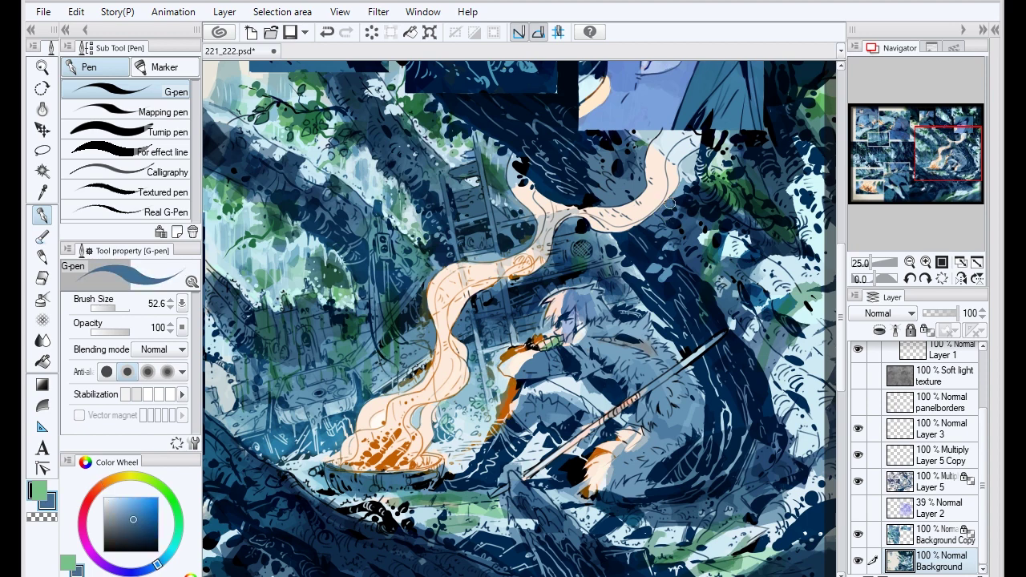
{"action": "left_click", "coordinate": [706, 248], "text": "alt"}
{"action": "left_click", "coordinate": [718, 282], "text": "alt"}
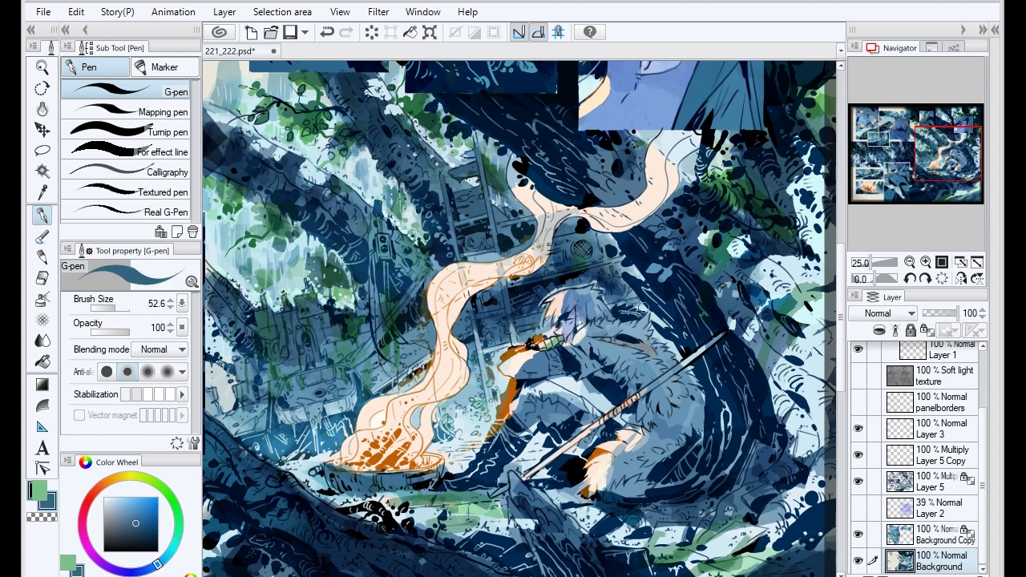
{"action": "left_click", "coordinate": [625, 306], "text": "alt"}
- Refine the head with light blues and the light cream smoke colour, undoing one stroke
{"action": "left_click", "coordinate": [546, 314], "text": "alt"}
{"action": "left_click", "coordinate": [548, 327], "text": "alt"}
{"action": "left_click", "coordinate": [481, 333], "text": "alt"}
{"action": "left_click", "coordinate": [542, 325], "text": "alt"}
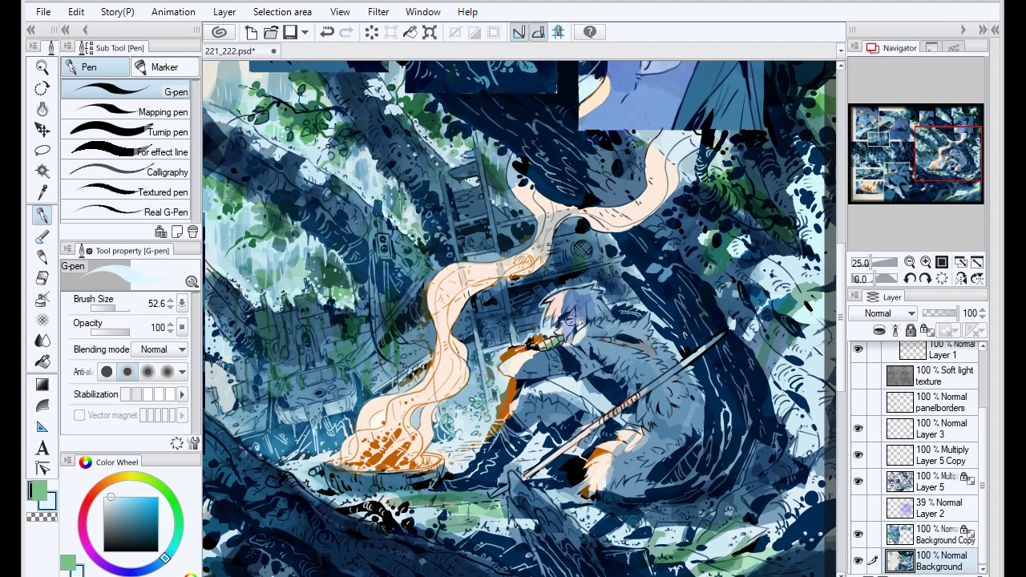
{"action": "left_click", "coordinate": [572, 319], "text": "alt"}
{"action": "key", "text": "ctrl+z"}
{"action": "left_click", "coordinate": [549, 318], "text": "alt"}
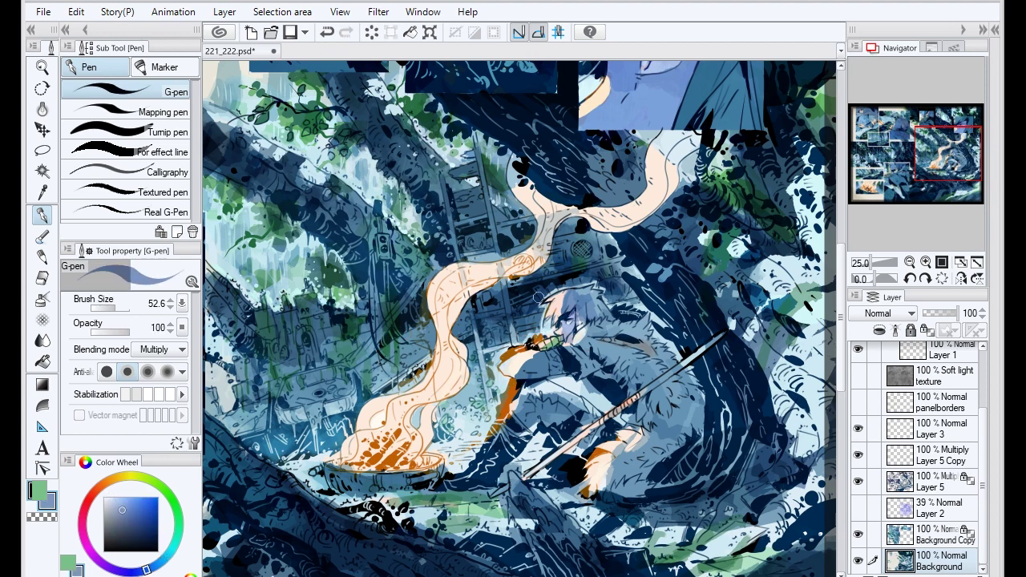
{"action": "left_click", "coordinate": [538, 298], "text": "alt"}
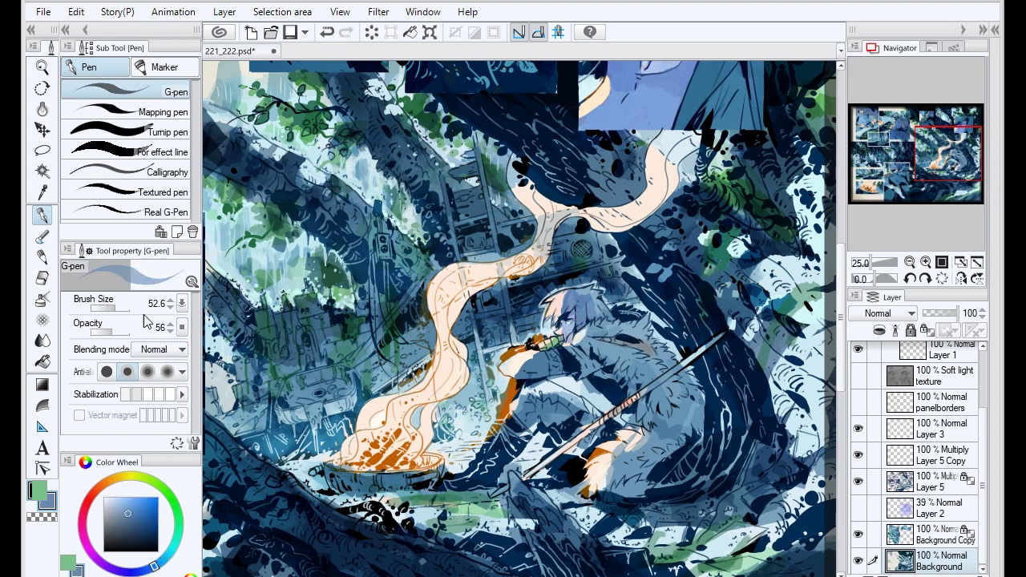
{"action": "left_click", "coordinate": [582, 305], "text": "alt"}
{"action": "left_click", "coordinate": [593, 309], "text": "alt"}
{"action": "left_click", "coordinate": [566, 280], "text": "alt"}
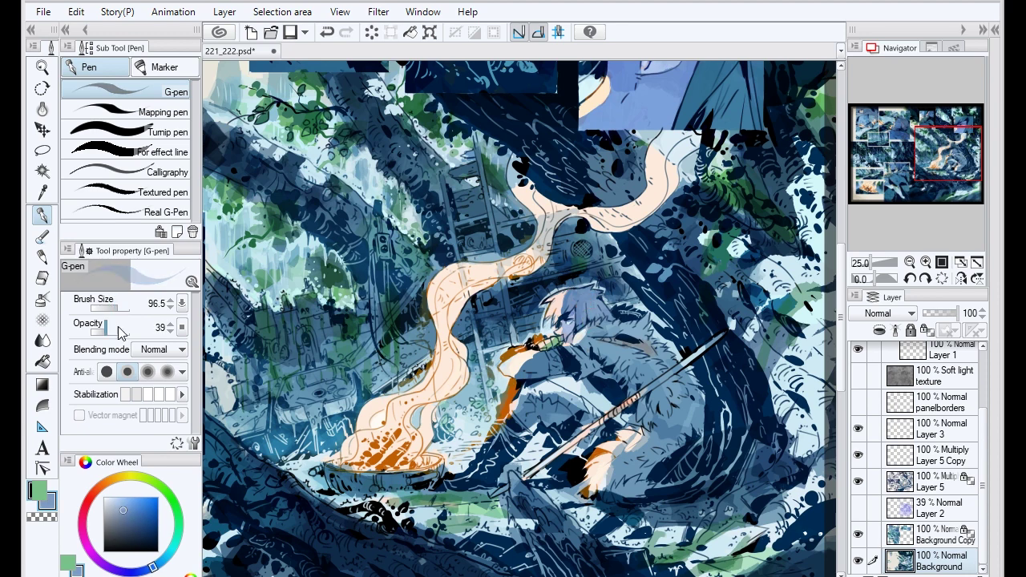
- Sample light blues, light cream smoke and an arm tone from around the figure
{"action": "left_click", "coordinate": [578, 336], "text": "alt"}
{"action": "left_click", "coordinate": [546, 380], "text": "alt"}
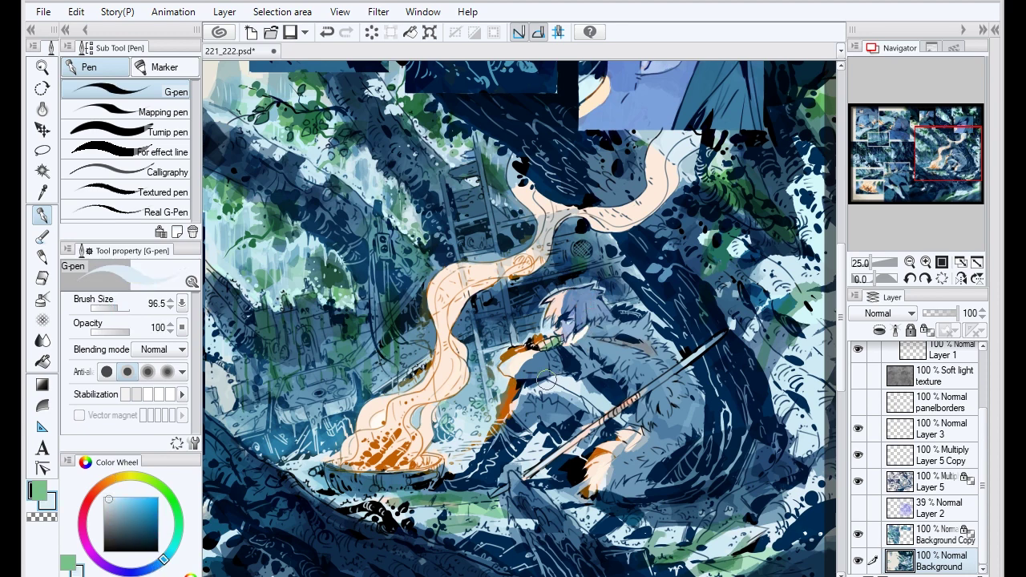
{"action": "left_click", "coordinate": [599, 398], "text": "alt"}
{"action": "left_click", "coordinate": [633, 505], "text": "alt"}
{"action": "left_click", "coordinate": [536, 383], "text": "alt"}
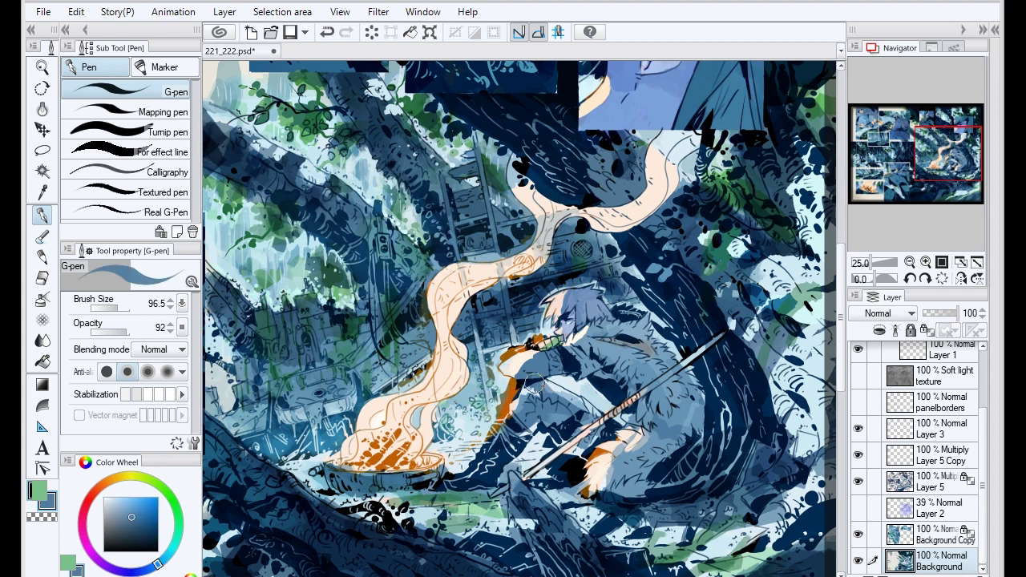
{"action": "left_click", "coordinate": [481, 322], "text": "alt"}
{"action": "left_click", "coordinate": [533, 391], "text": "alt"}
{"action": "left_click", "coordinate": [514, 391], "text": "alt"}
{"action": "left_click", "coordinate": [634, 431], "text": "alt"}
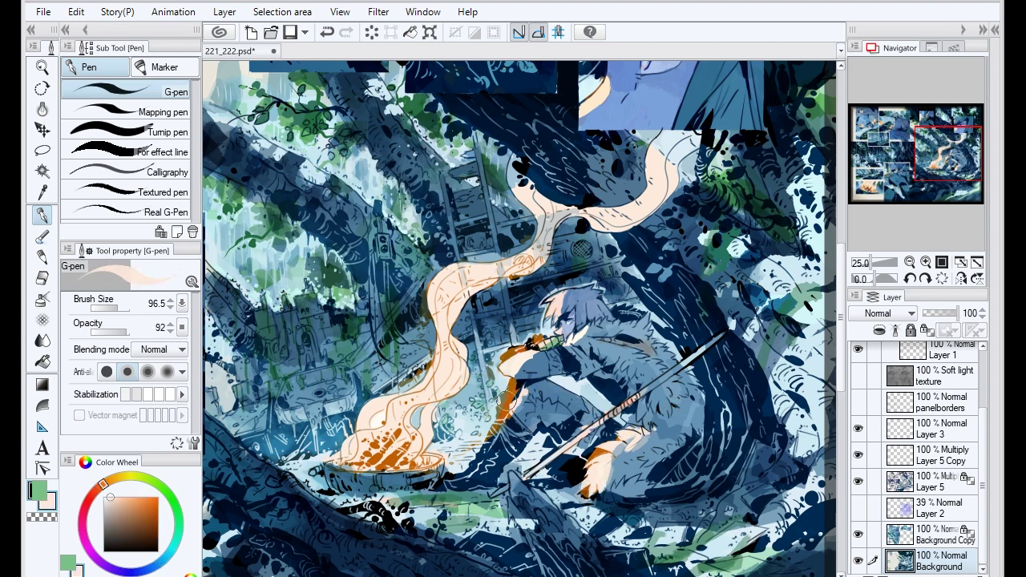
- Eyedrop light blues from the painting and the peach colour of the smoke
{"action": "left_click", "coordinate": [383, 239], "text": "alt"}
{"action": "left_click", "coordinate": [441, 405], "text": "alt"}
{"action": "left_click", "coordinate": [341, 377], "text": "alt"}
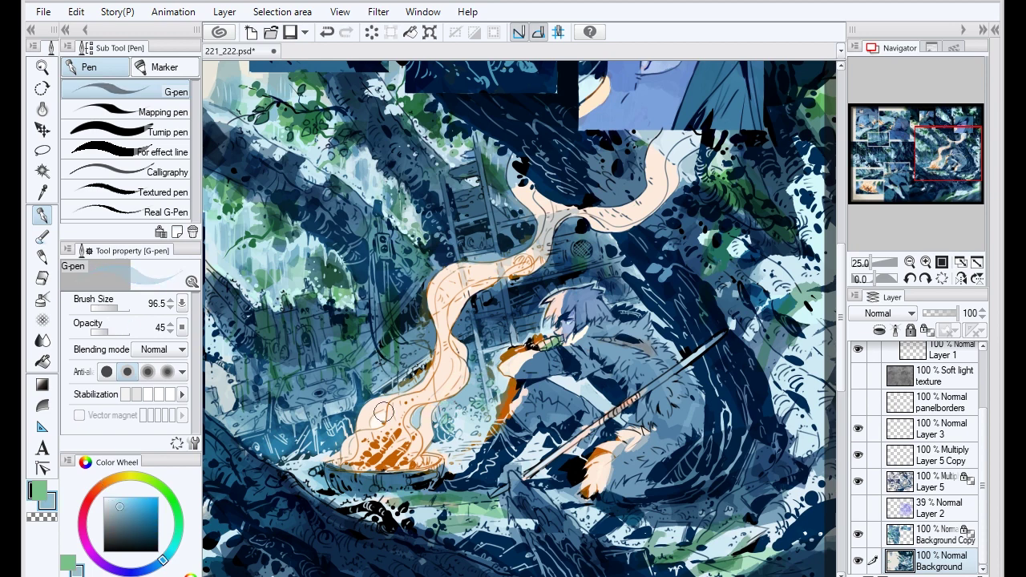
{"action": "left_click", "coordinate": [383, 423], "text": "alt"}
{"action": "left_click", "coordinate": [360, 406], "text": "alt"}
{"action": "left_click", "coordinate": [360, 406], "text": "alt"}
{"action": "left_click", "coordinate": [321, 409], "text": "alt"}
{"action": "left_click", "coordinate": [321, 409], "text": "alt"}
{"action": "left_click", "coordinate": [317, 456], "text": "alt"}
{"action": "left_click", "coordinate": [320, 487], "text": "alt"}
{"action": "left_click", "coordinate": [352, 463], "text": "alt"}
- Sample dark blue, dark navy and several light blues from the lower painting
{"action": "left_click", "coordinate": [433, 468], "text": "alt"}
{"action": "left_click", "coordinate": [341, 477], "text": "alt"}
{"action": "left_click", "coordinate": [412, 488], "text": "alt"}
{"action": "left_click", "coordinate": [320, 495], "text": "alt"}
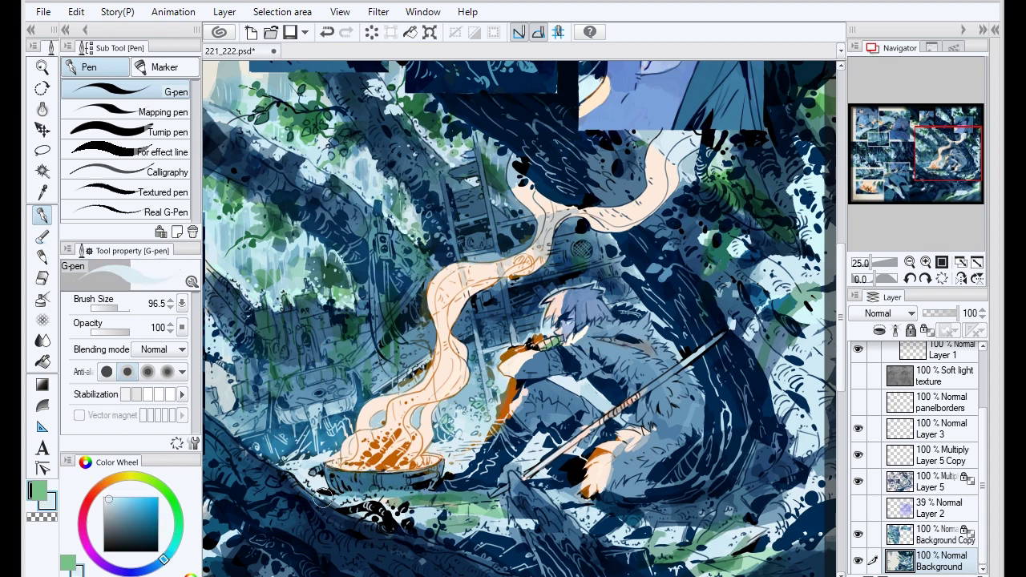
{"action": "left_click", "coordinate": [517, 521], "text": "alt"}
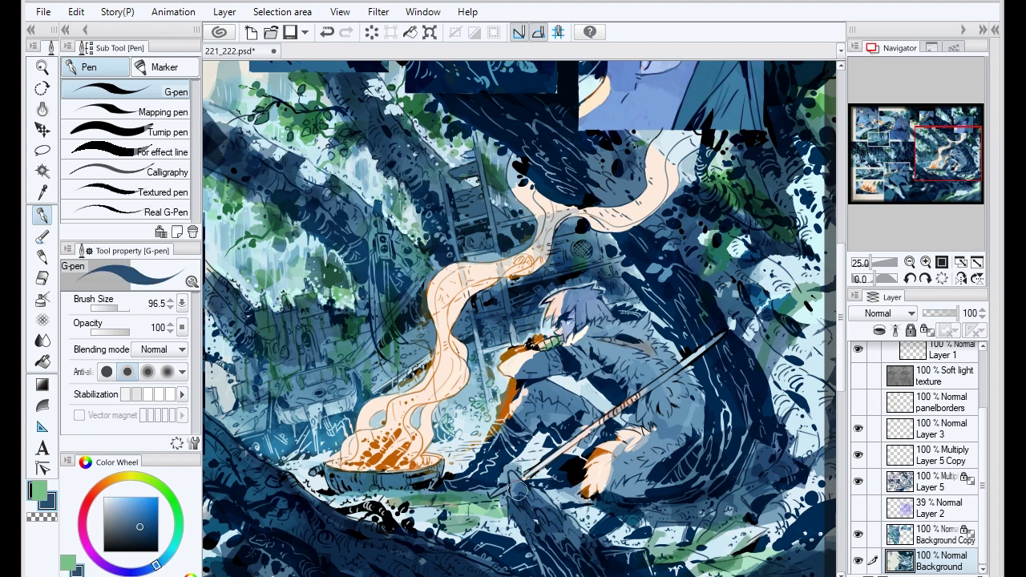
{"action": "left_click", "coordinate": [552, 513], "text": "alt"}
{"action": "left_click", "coordinate": [492, 485], "text": "alt"}
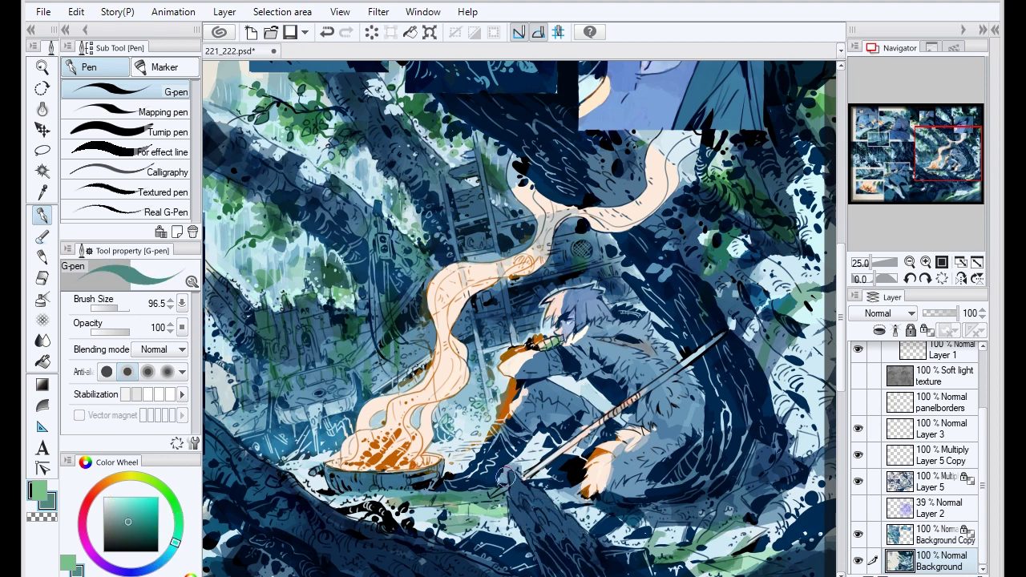
{"action": "left_click", "coordinate": [532, 458], "text": "alt"}
{"action": "left_click", "coordinate": [505, 450], "text": "alt"}
- Compare light and dark tones across the painting and settle on a light blue
{"action": "left_click", "coordinate": [513, 464], "text": "alt"}
{"action": "left_click", "coordinate": [521, 474], "text": "alt"}
{"action": "left_click", "coordinate": [509, 481], "text": "alt"}
{"action": "left_click", "coordinate": [485, 485], "text": "alt"}
{"action": "left_click", "coordinate": [670, 436], "text": "alt"}
{"action": "left_click", "coordinate": [681, 423], "text": "alt"}
{"action": "left_click", "coordinate": [682, 428], "text": "alt"}
{"action": "left_click", "coordinate": [648, 444], "text": "alt"}
{"action": "left_click", "coordinate": [672, 429], "text": "alt"}
{"action": "left_click", "coordinate": [699, 388], "text": "alt"}
{"action": "left_click", "coordinate": [690, 377], "text": "alt"}
{"action": "left_click", "coordinate": [705, 352], "text": "alt"}
- Set the G-pen to Multiply blending at 39 opacity, undoing a test stroke
{"action": "left_click", "coordinate": [537, 409], "text": "alt"}
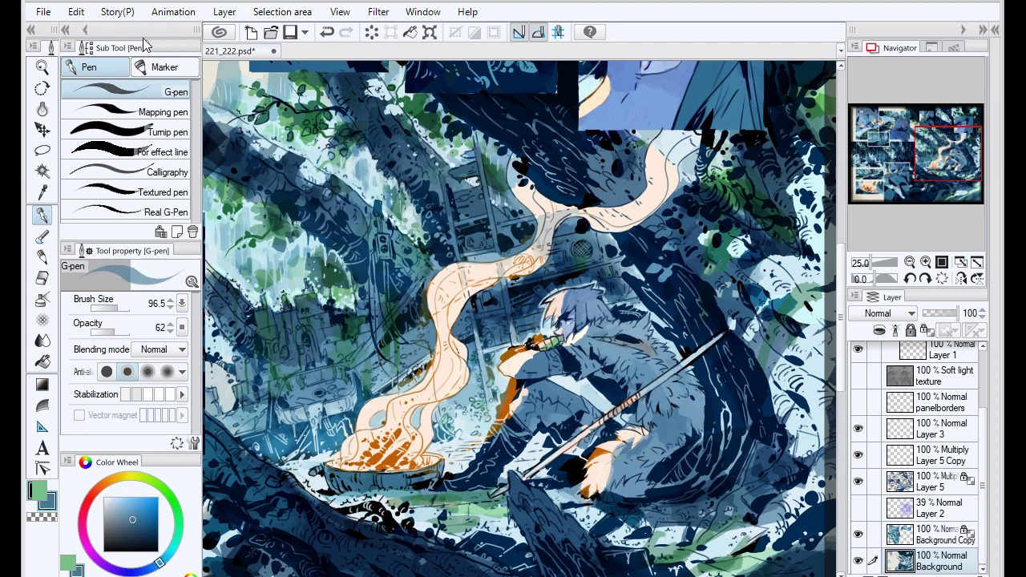
{"action": "mouse_move", "coordinate": [633, 393]}
{"action": "left_mouse_down"}
{"action": "mouse_move", "coordinate": [531, 469]}
{"action": "mouse_move", "coordinate": [392, 338]}
{"action": "mouse_move", "coordinate": [505, 490]}
{"action": "mouse_move", "coordinate": [465, 500]}
{"action": "left_mouse_up"}
{"action": "key", "text": "ctrl+z"}
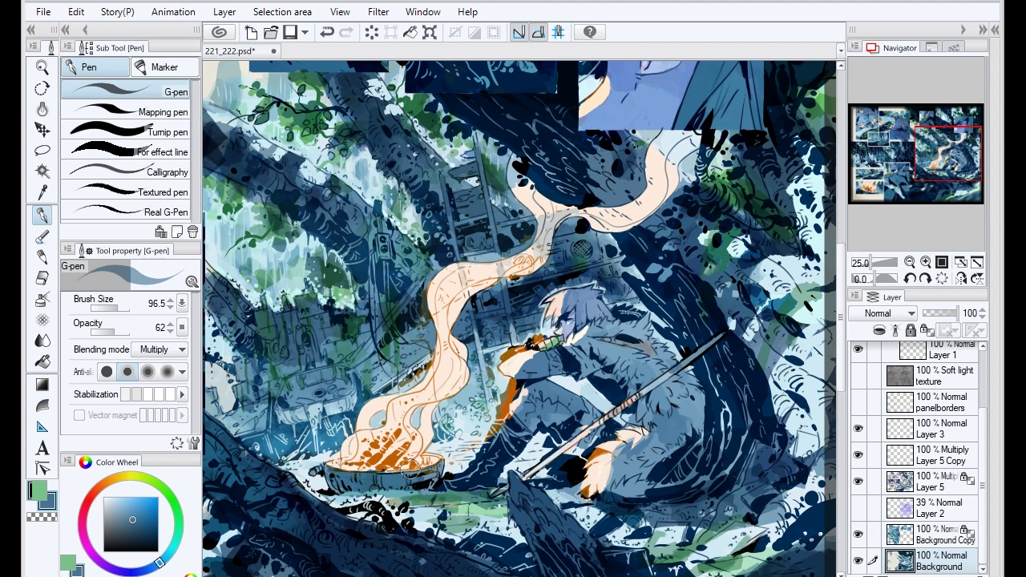
{"action": "left_click", "coordinate": [105, 330]}
{"action": "left_click", "coordinate": [449, 325], "text": "ctrl+shift"}
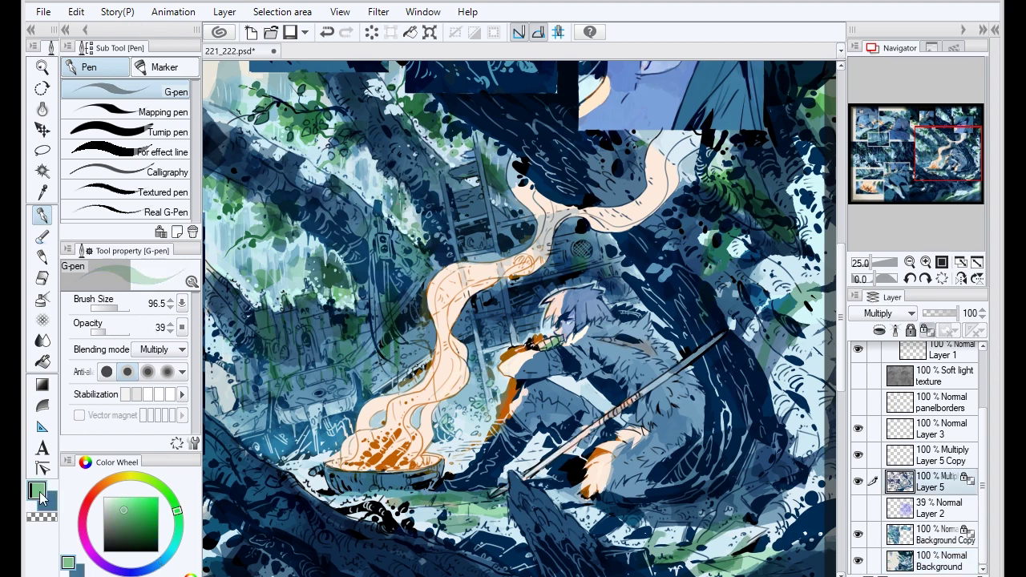
- Move from Layer 5 to the Background layer, sampling the glove orange and a pale blue-white
{"action": "left_click", "coordinate": [481, 330], "text": "alt"}
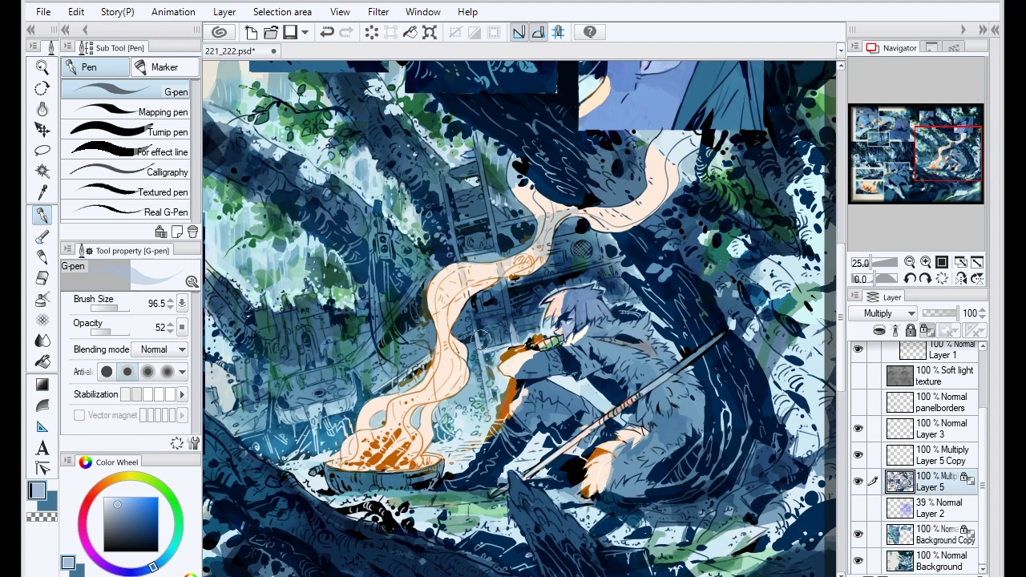
{"action": "left_click", "coordinate": [516, 345], "text": "alt"}
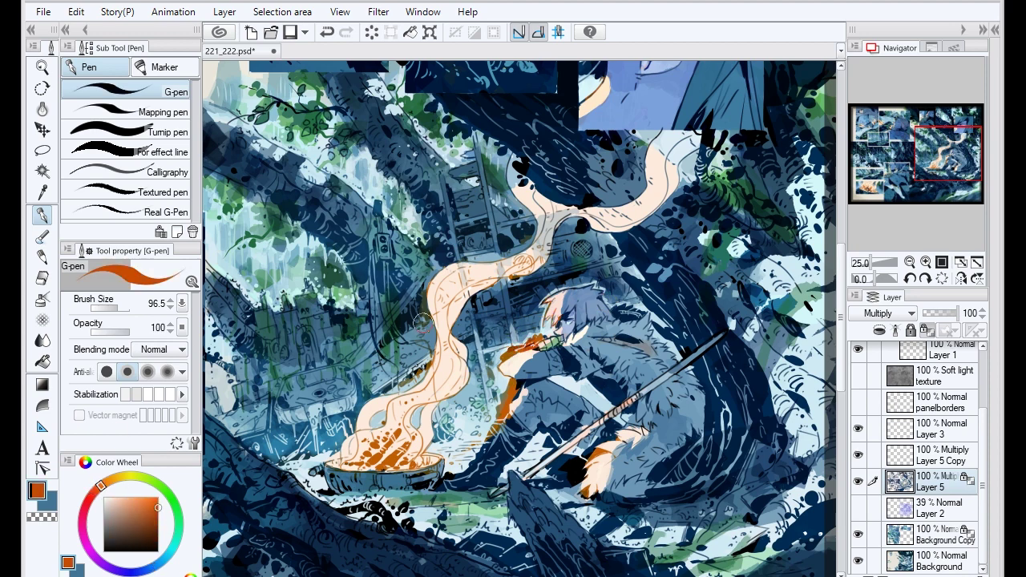
{"action": "left_click", "coordinate": [359, 424], "text": "alt"}
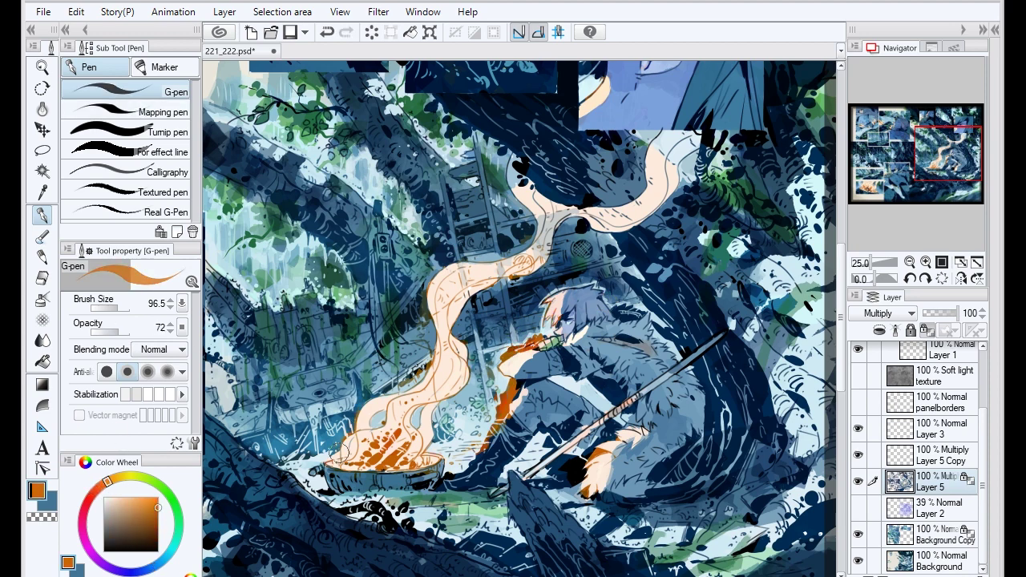
{"action": "left_click", "coordinate": [902, 533]}
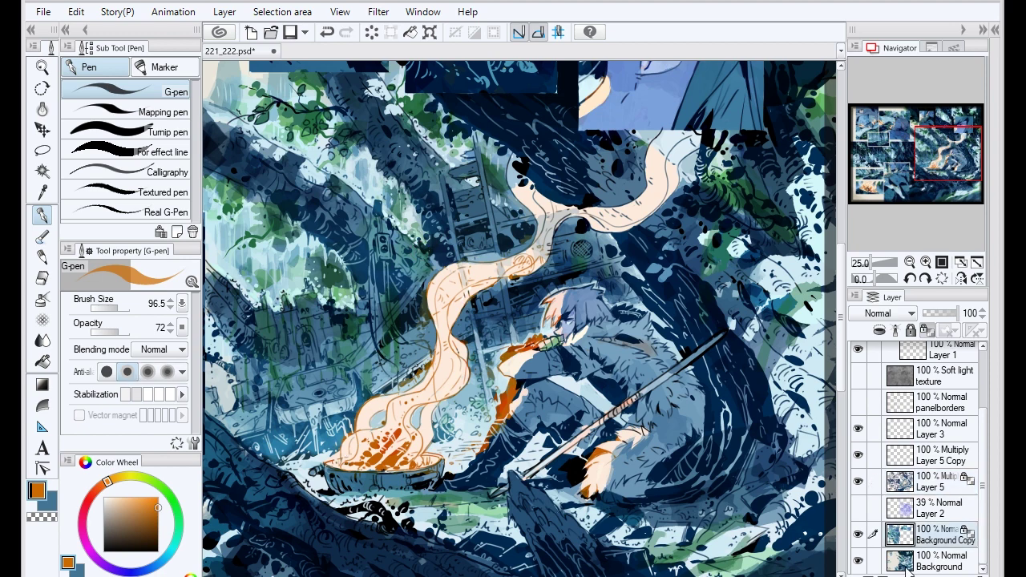
{"action": "left_click", "coordinate": [670, 135], "text": "alt"}
{"action": "key", "text": "alt+bracketleft"}
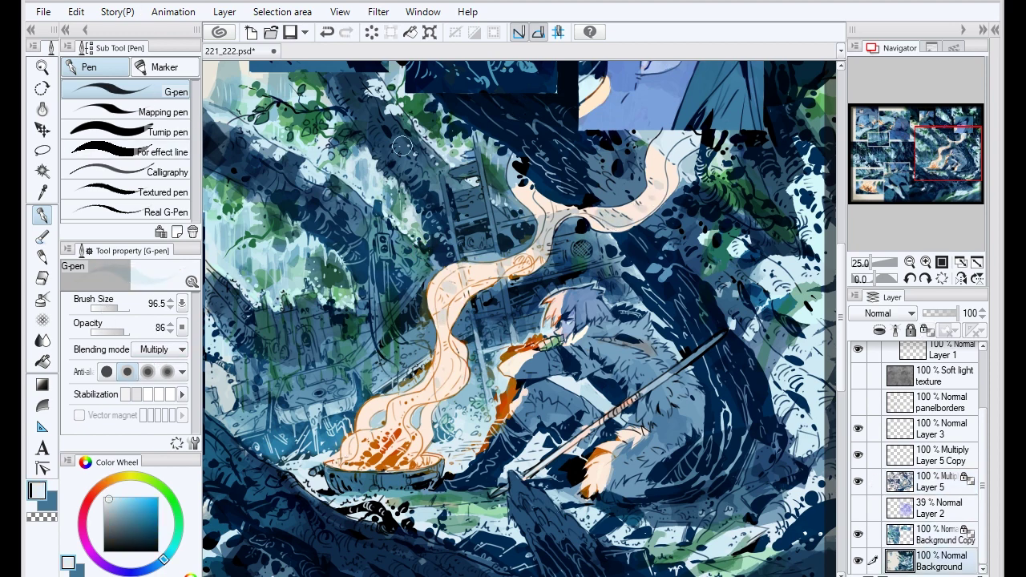
- Raise the pen opacity to full strength and take a green from the foliage
{"action": "mouse_move", "coordinate": [120, 330]}
{"action": "left_mouse_down"}
{"action": "mouse_move", "coordinate": [132, 335]}
{"action": "mouse_move", "coordinate": [112, 332]}
{"action": "left_mouse_up"}
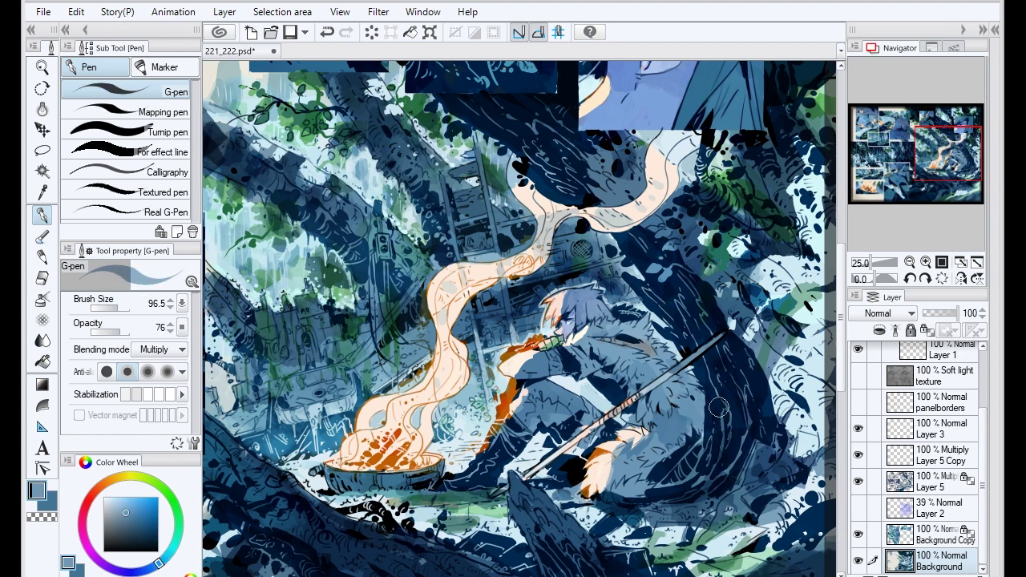
{"action": "left_click_drag", "start_coordinate": [122, 332], "coordinate": [132, 333]}
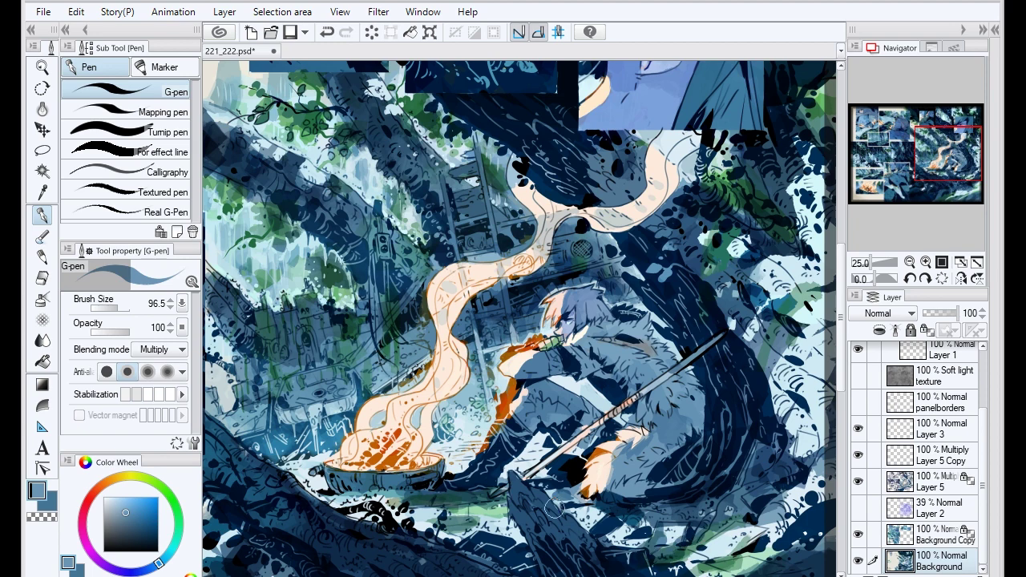
{"action": "left_click", "coordinate": [585, 503], "text": "alt"}
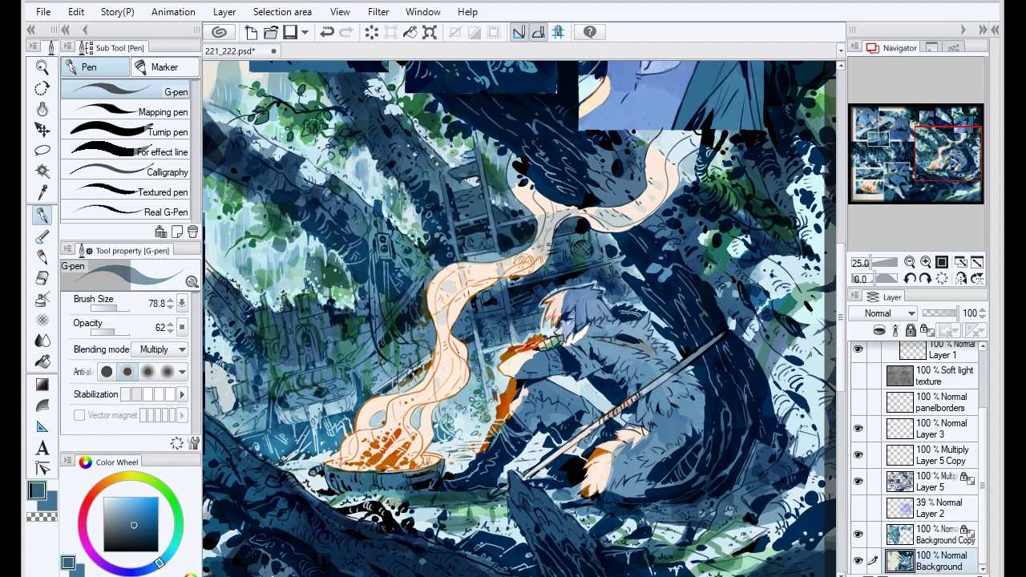
{"action": "left_click", "coordinate": [661, 225], "text": "alt"}
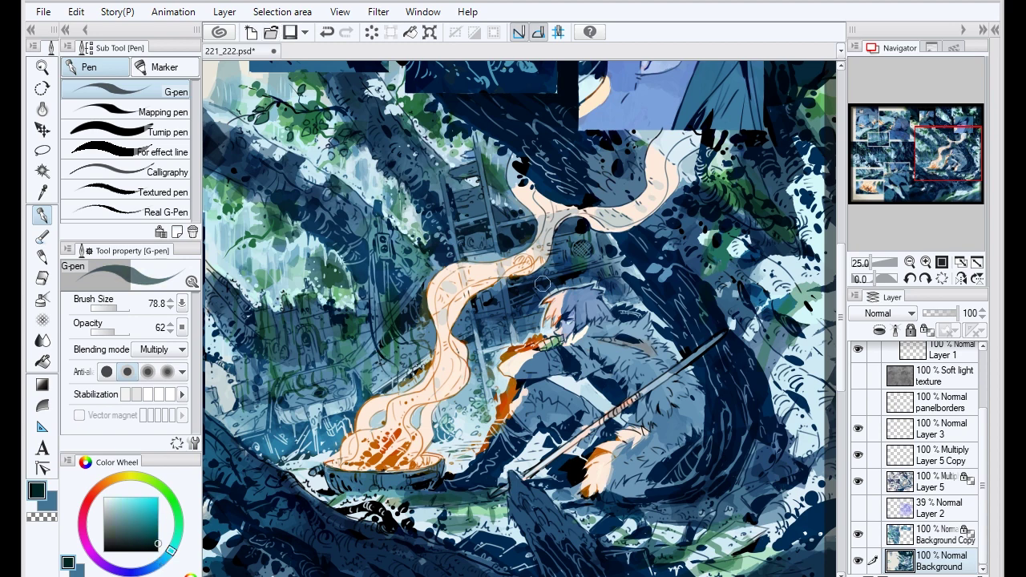
- Sample and compare dark blue, light blue, light cyan and medium blue tones from the painting
{"action": "left_click", "coordinate": [706, 260], "text": "alt"}
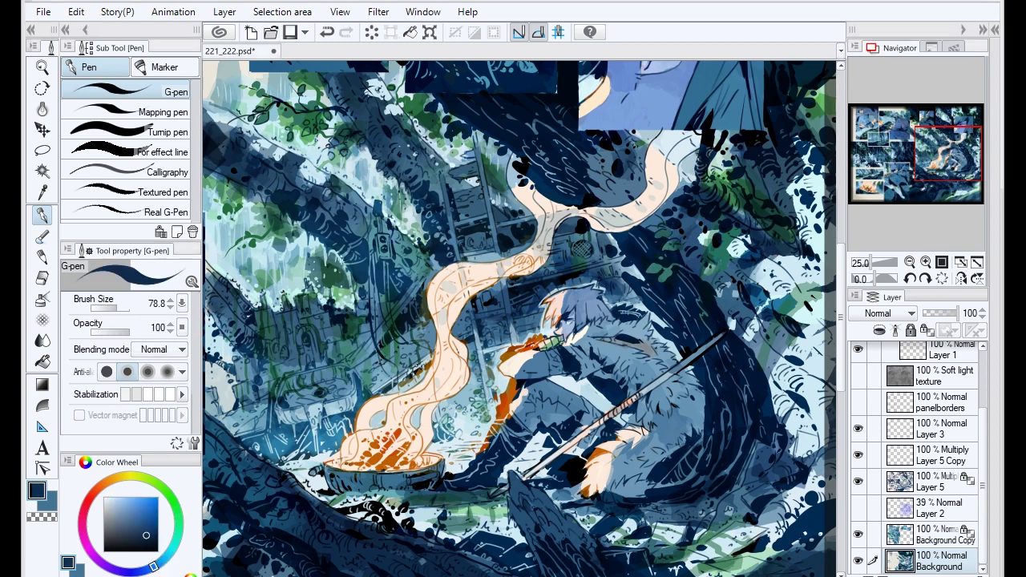
{"action": "left_click", "coordinate": [769, 263], "text": "alt"}
{"action": "left_click", "coordinate": [752, 282], "text": "alt"}
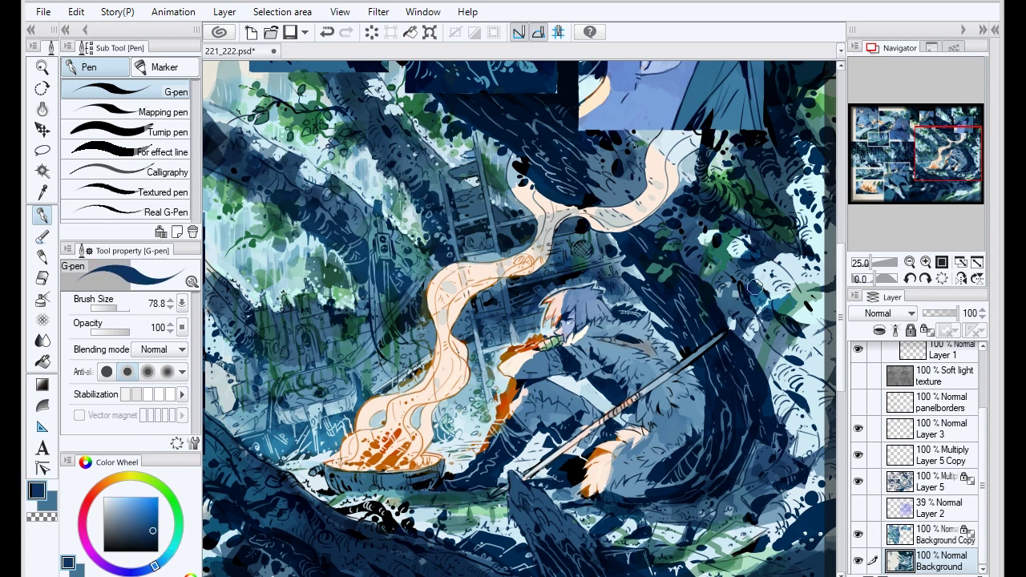
{"action": "left_click", "coordinate": [725, 287], "text": "alt"}
{"action": "left_click", "coordinate": [723, 290], "text": "alt"}
{"action": "left_click", "coordinate": [703, 253], "text": "alt"}
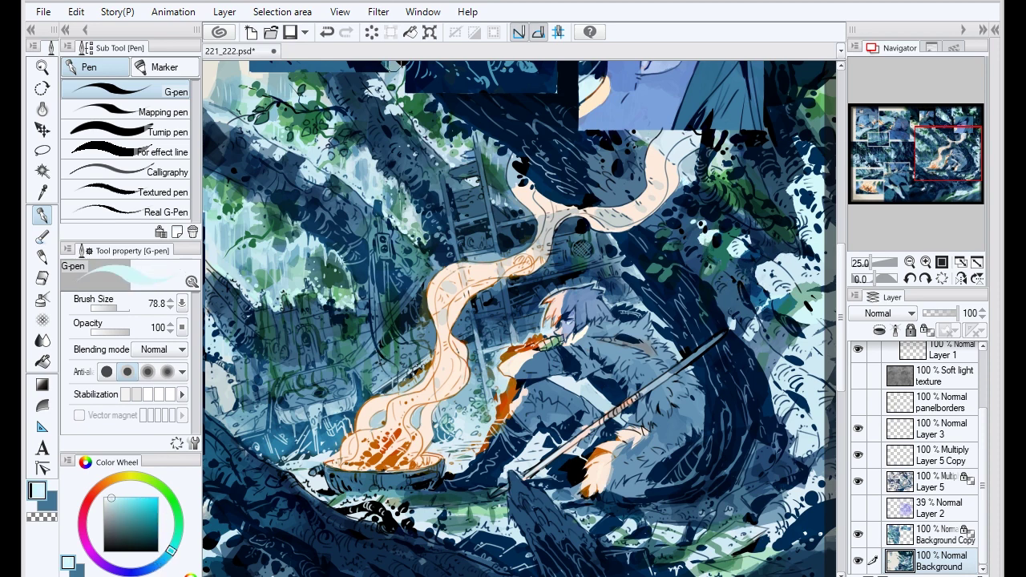
{"action": "left_click", "coordinate": [733, 323], "text": "alt"}
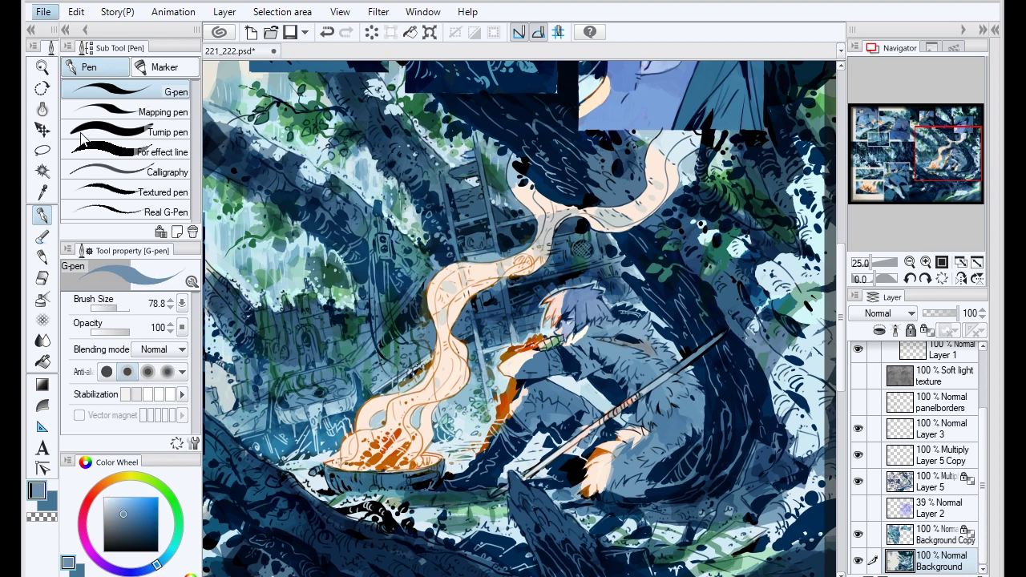
- Save the page, pick a deeper blue and add short dark strokes to the foliage
{"action": "key", "text": "ctrl+s"}
{"action": "left_click", "coordinate": [793, 296], "text": "alt"}
{"action": "left_click", "coordinate": [792, 204], "text": "alt"}
{"action": "left_click", "coordinate": [761, 150], "text": "alt"}
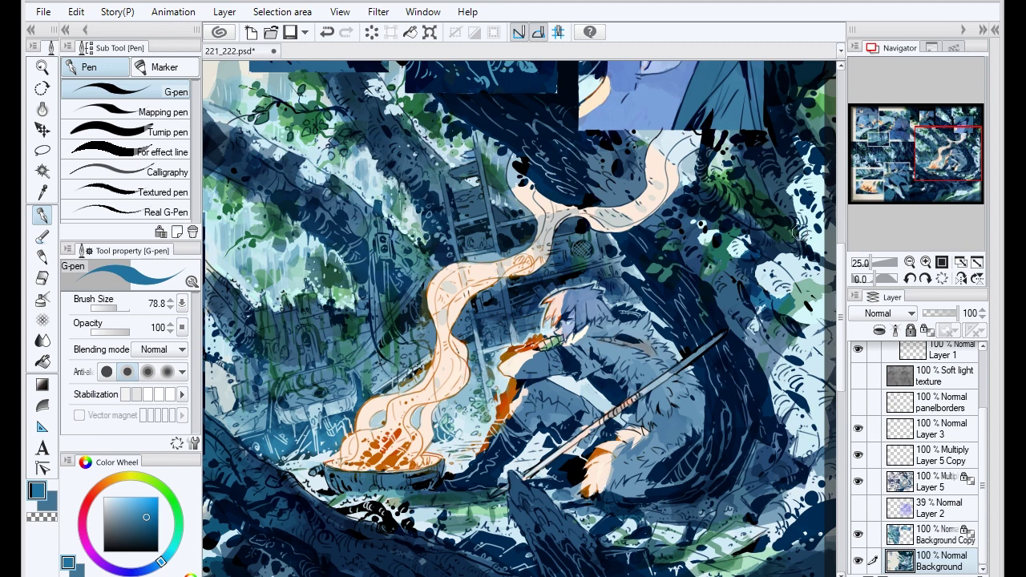
{"action": "scroll", "coordinate": [773, 212], "scroll_direction": "down", "scroll_amount": 5}
{"action": "left_click_drag", "start_coordinate": [749, 398], "coordinate": [782, 391]}
- Sample near-white, deep blue, navy and light blue tones from the painting
{"action": "left_click", "coordinate": [778, 396], "text": "alt"}
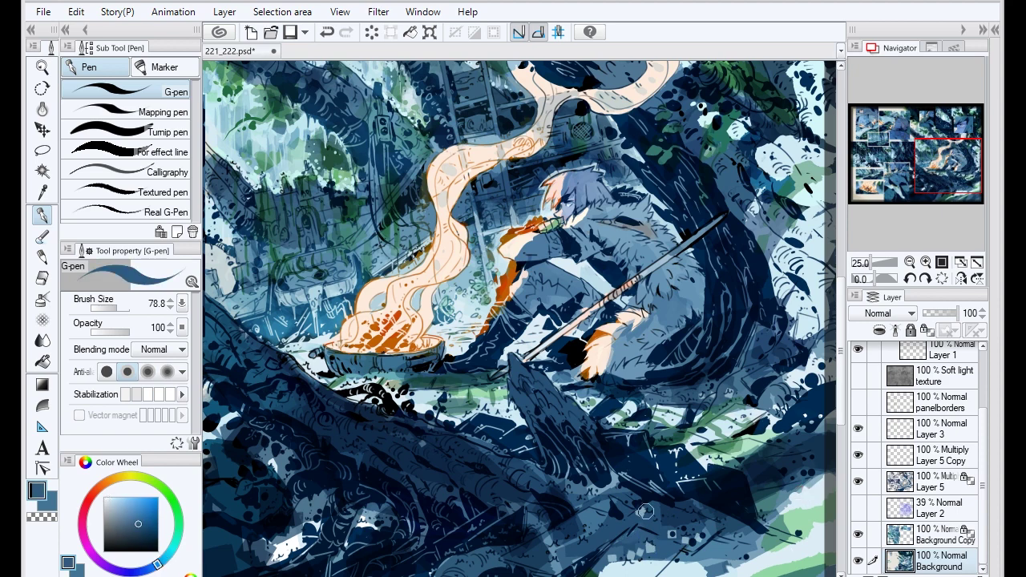
{"action": "left_click", "coordinate": [673, 476], "text": "alt"}
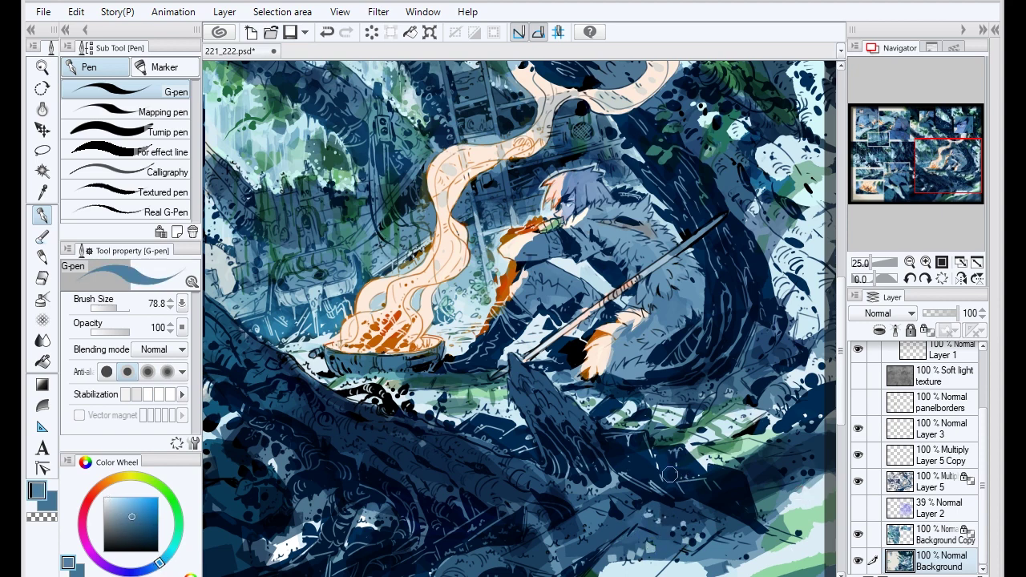
{"action": "left_click", "coordinate": [603, 480], "text": "alt"}
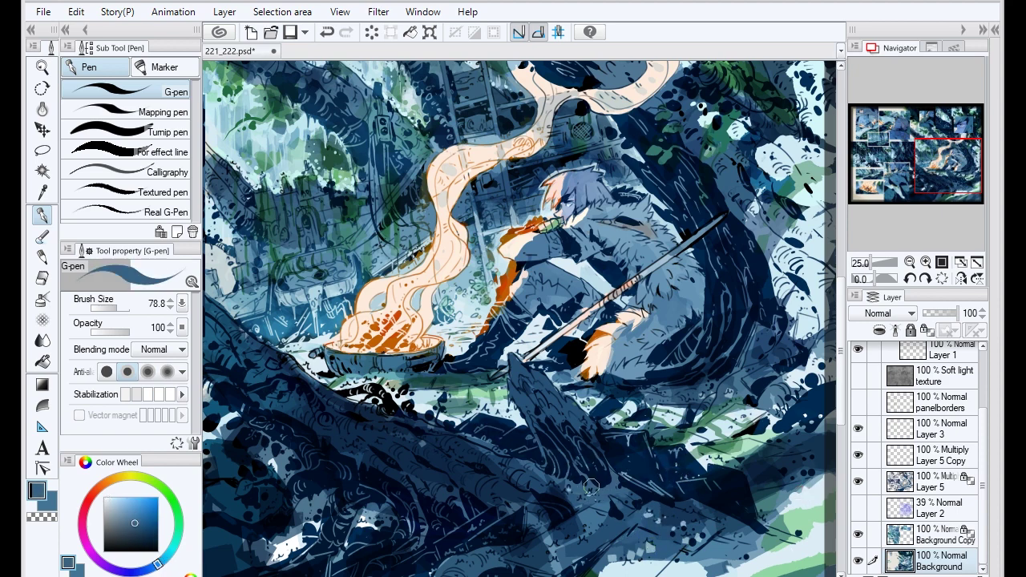
{"action": "left_click", "coordinate": [646, 545], "text": "alt"}
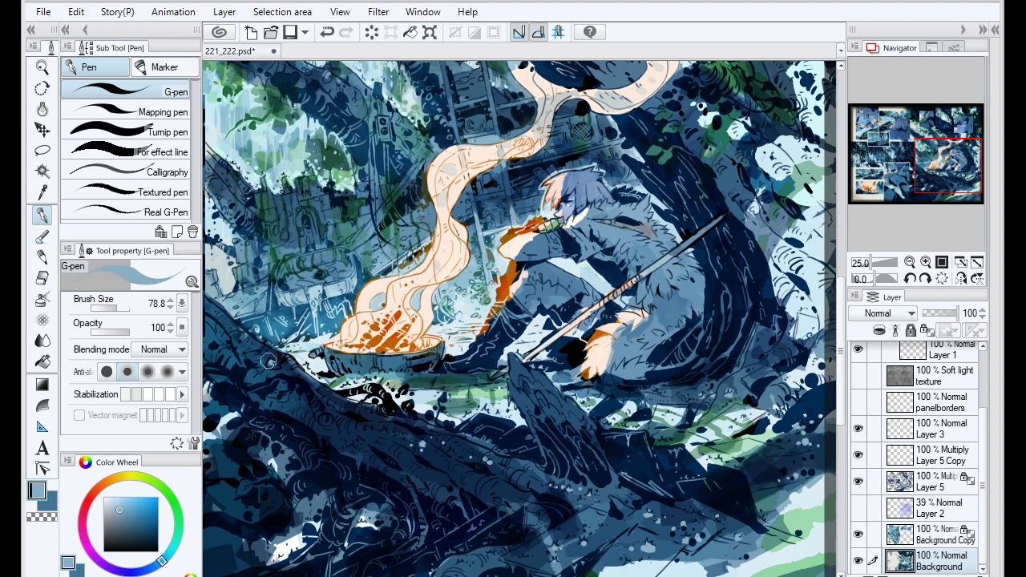
{"action": "left_click", "coordinate": [469, 447], "text": "alt"}
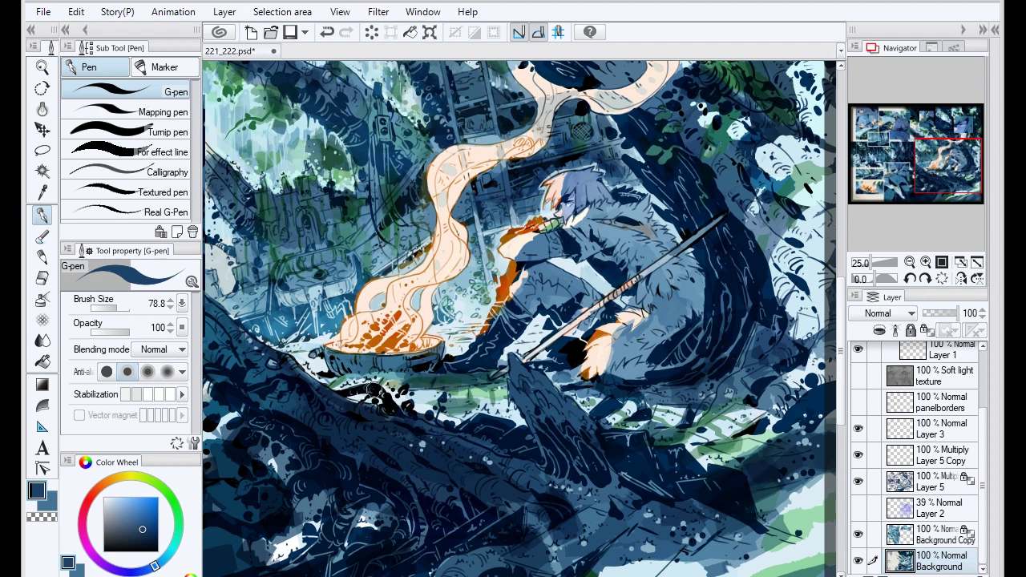
{"action": "left_click", "coordinate": [664, 569], "text": "alt"}
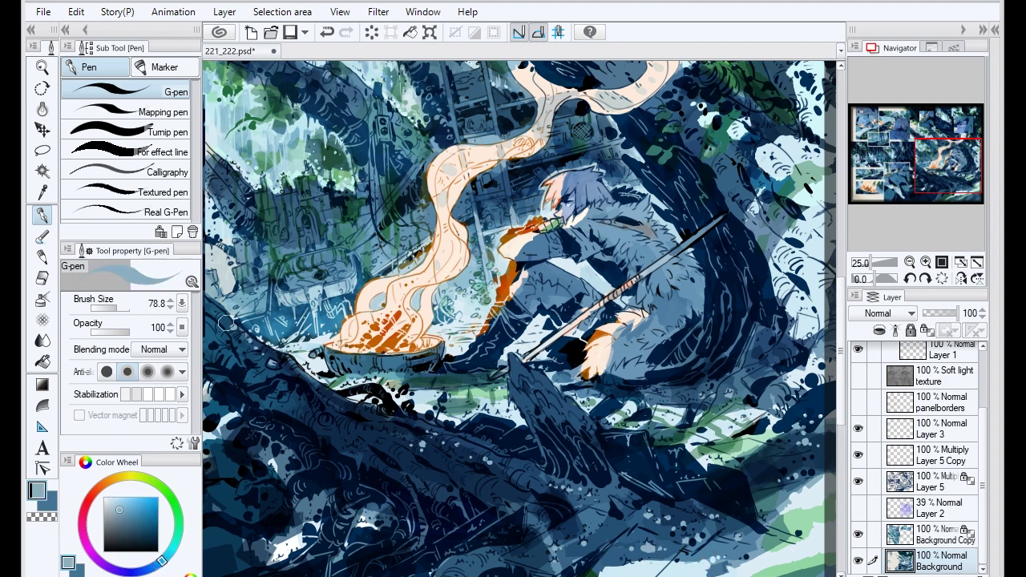
{"action": "left_click", "coordinate": [476, 457], "text": "alt"}
{"action": "left_click", "coordinate": [675, 519], "text": "alt"}
- Undo the last stroke, save 221_222.psd, and sample a few more colours
{"action": "key", "text": "ctrl+z"}
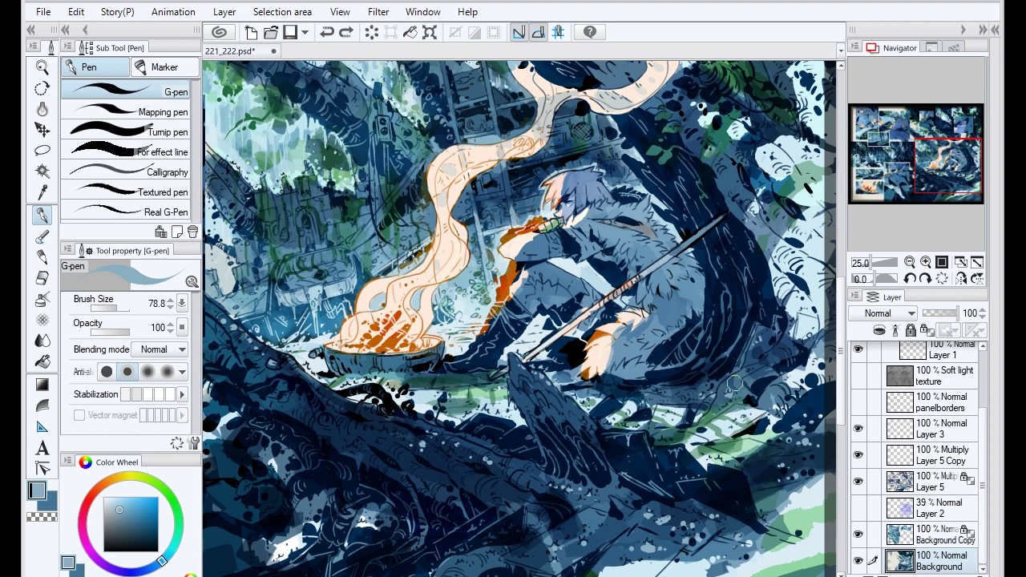
{"action": "key", "text": "ctrl+s"}
{"action": "left_click", "coordinate": [794, 500], "text": "alt"}
{"action": "left_click", "coordinate": [793, 533], "text": "alt"}
{"action": "left_click", "coordinate": [397, 388], "text": "alt"}
- Discard a trial stroke and paint green Multiply strokes across the lower-right foliage
{"action": "left_click_drag", "start_coordinate": [439, 385], "coordinate": [456, 394]}
{"action": "key", "text": "ctrl+z"}
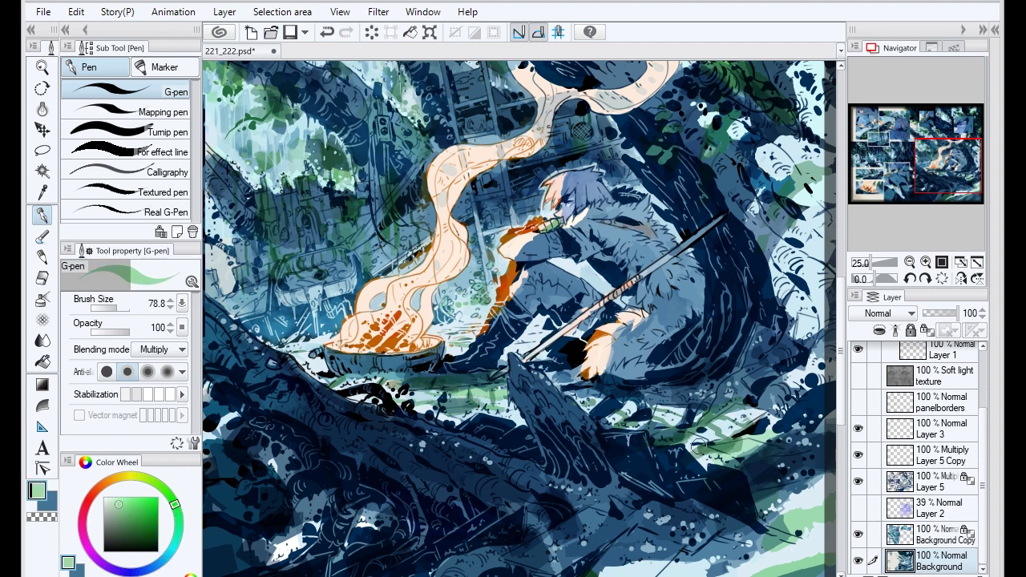
{"action": "left_click", "coordinate": [698, 442], "text": "alt"}
{"action": "mouse_move", "coordinate": [699, 443]}
{"action": "left_mouse_down"}
{"action": "mouse_move", "coordinate": [665, 395]}
{"action": "mouse_move", "coordinate": [623, 386]}
{"action": "mouse_move", "coordinate": [749, 425]}
{"action": "mouse_move", "coordinate": [770, 413]}
{"action": "mouse_move", "coordinate": [798, 507]}
{"action": "mouse_move", "coordinate": [710, 566]}
{"action": "mouse_move", "coordinate": [636, 515]}
{"action": "mouse_move", "coordinate": [601, 512]}
{"action": "mouse_move", "coordinate": [601, 453]}
{"action": "left_mouse_up"}
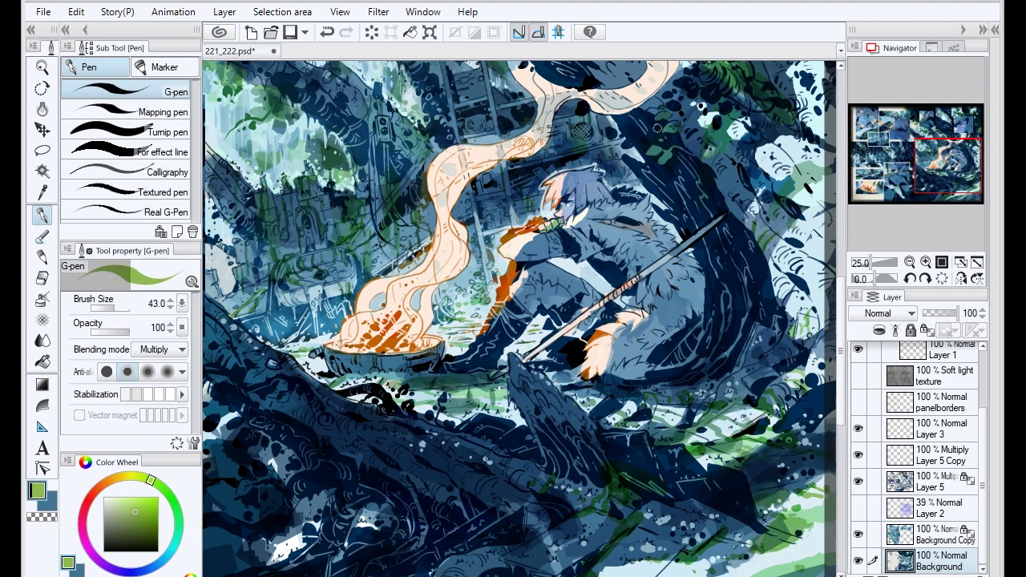
- Sample the dark blue and move to painting on Layer 5 Copy
{"action": "left_click", "coordinate": [571, 406], "text": "alt"}
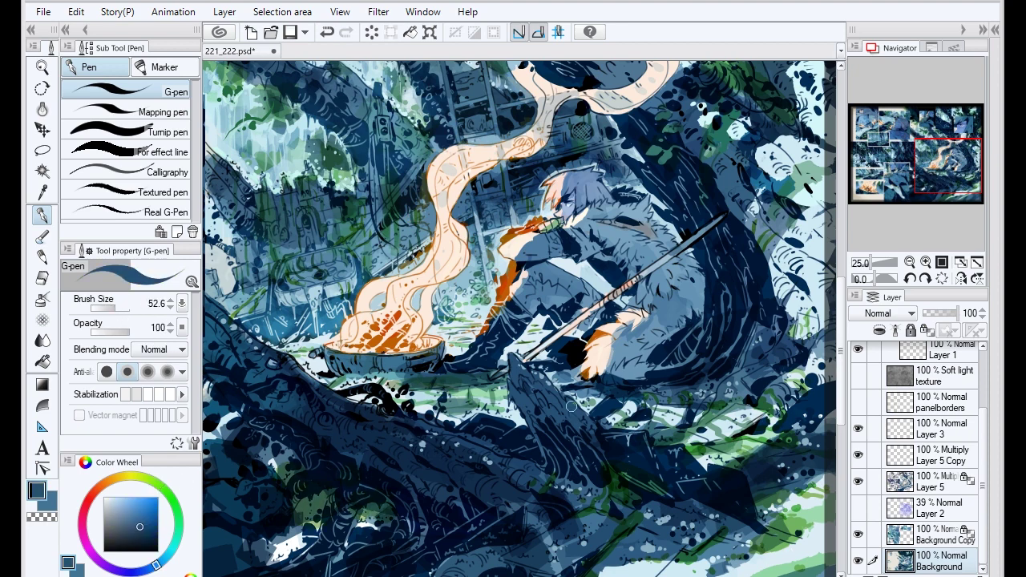
{"action": "left_click", "coordinate": [513, 397], "text": "ctrl+shift"}
{"action": "left_click", "coordinate": [572, 529], "text": "alt"}
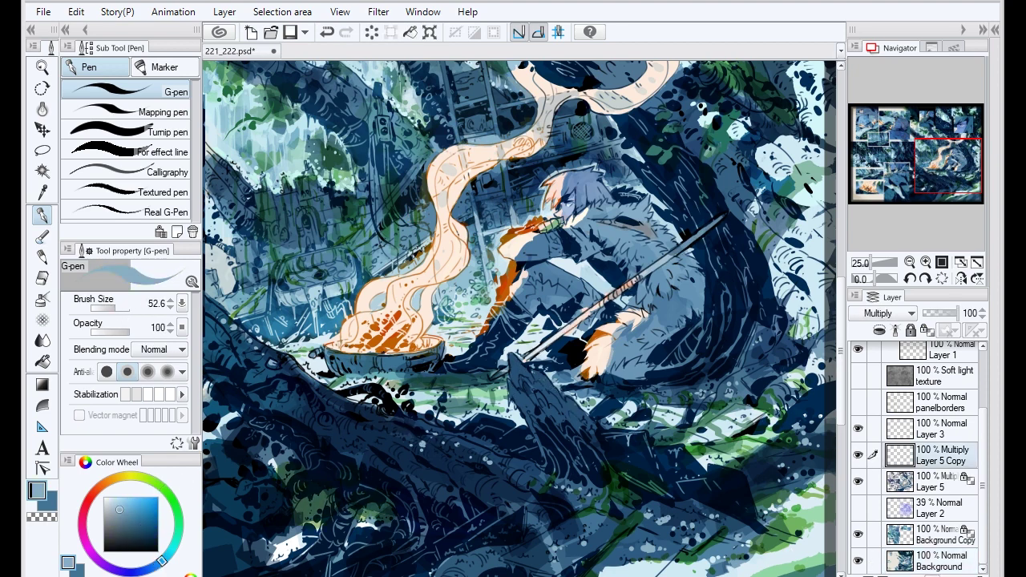
{"action": "left_click", "coordinate": [396, 430], "text": "ctrl+shift"}
{"action": "left_click", "coordinate": [550, 405], "text": "alt"}
{"action": "left_click", "coordinate": [506, 374], "text": "alt"}
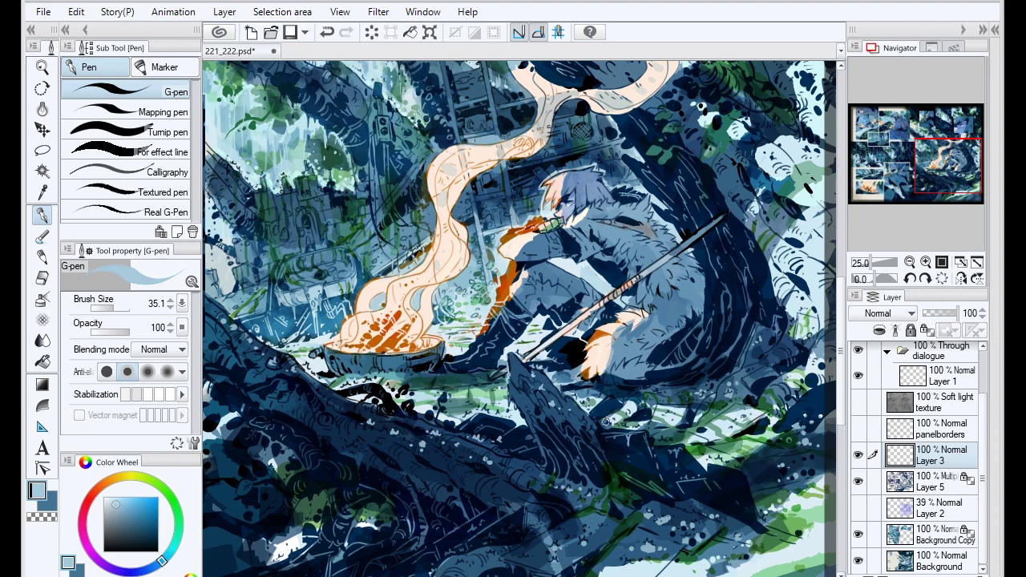
{"action": "key", "text": "ctrl+z"}
{"action": "left_click", "coordinate": [244, 323], "text": "alt"}
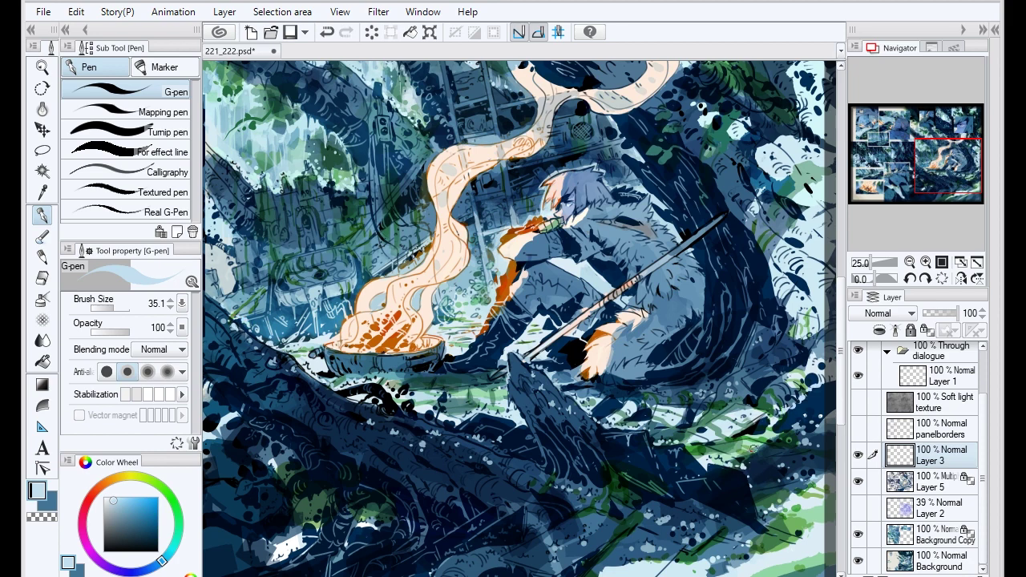
{"action": "left_click", "coordinate": [593, 547], "text": "alt"}
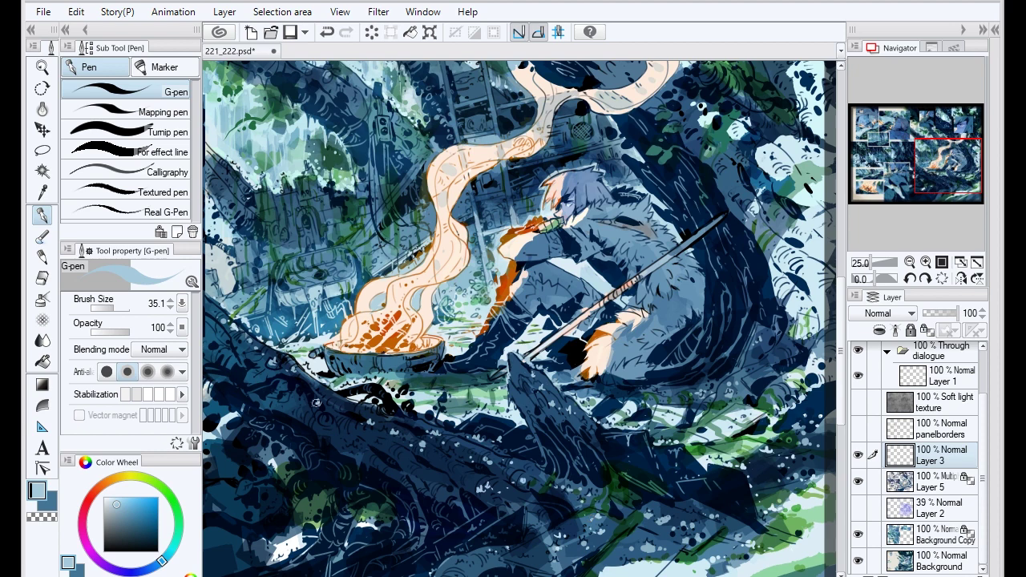
{"action": "mouse_move", "coordinate": [321, 64]}
{"action": "left_mouse_down"}
{"action": "mouse_move", "coordinate": [365, 64]}
{"action": "mouse_move", "coordinate": [365, 205]}
{"action": "left_mouse_up"}
{"action": "left_click", "coordinate": [365, 204], "text": "alt"}
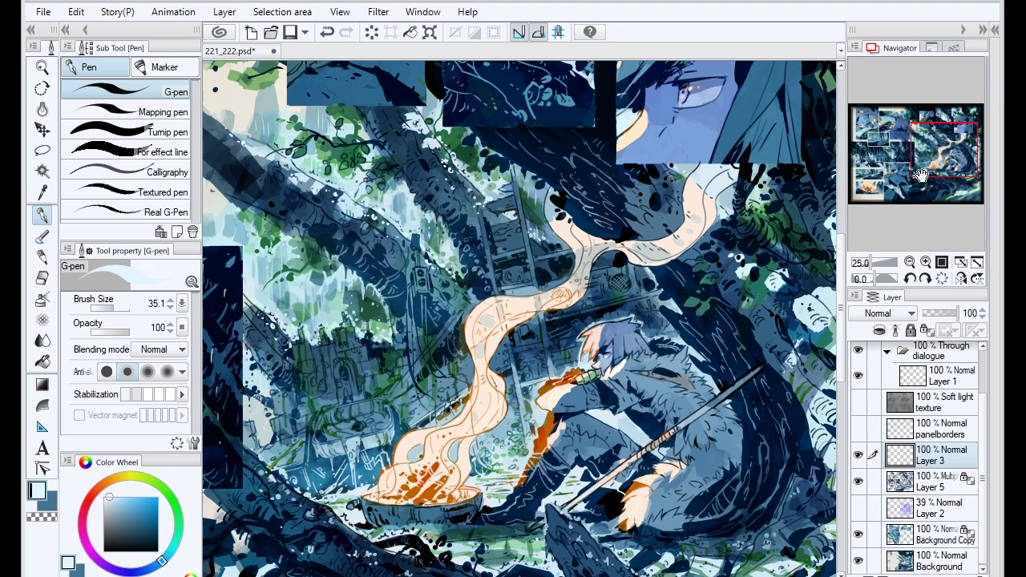
{"action": "left_click_drag", "start_coordinate": [762, 276], "coordinate": [674, 283]}
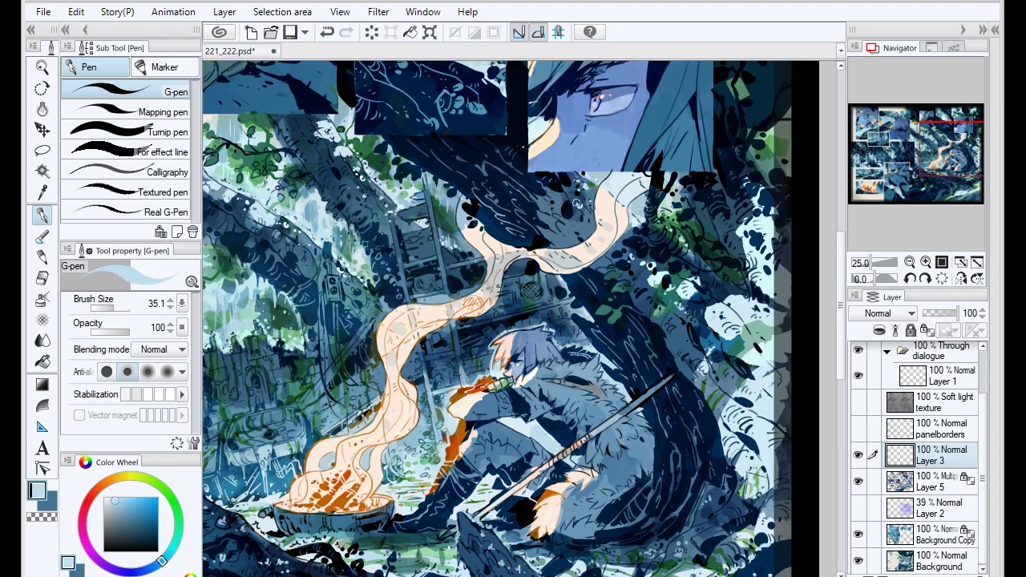
{"action": "left_click_drag", "start_coordinate": [718, 286], "coordinate": [580, 436]}
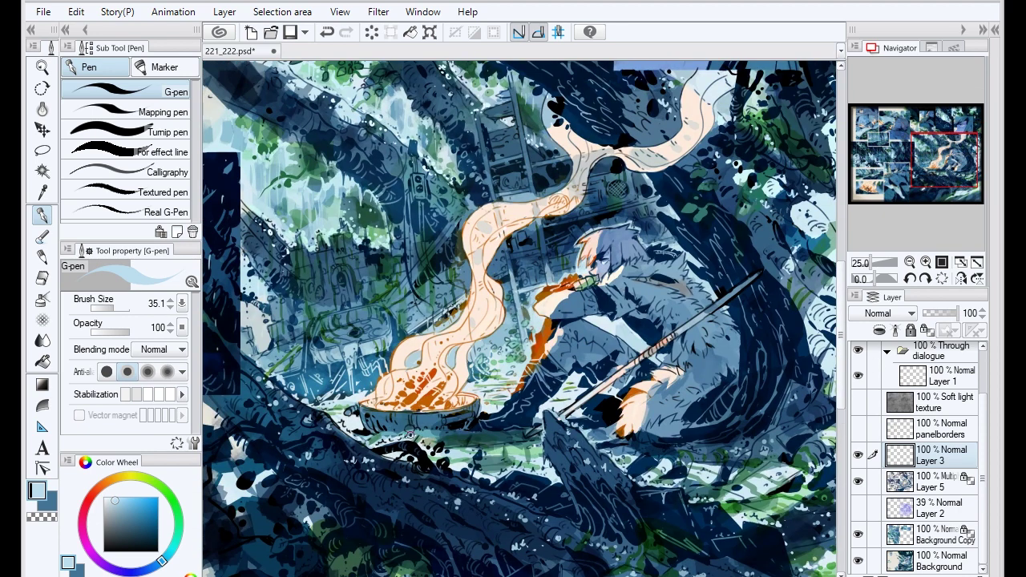
{"action": "key", "text": "p"}
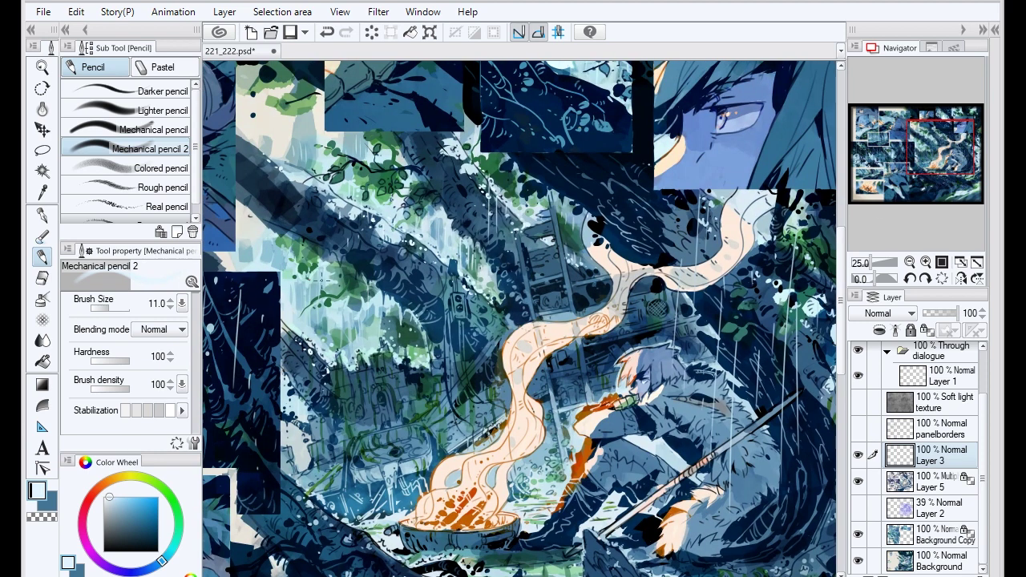
- Paint light vertical rain streaks on the left, on the right side and near the tree
{"action": "left_click_drag", "start_coordinate": [298, 279], "coordinate": [299, 325]}
{"action": "left_click_drag", "start_coordinate": [310, 284], "coordinate": [310, 324]}
{"action": "left_click_drag", "start_coordinate": [317, 283], "coordinate": [316, 312]}
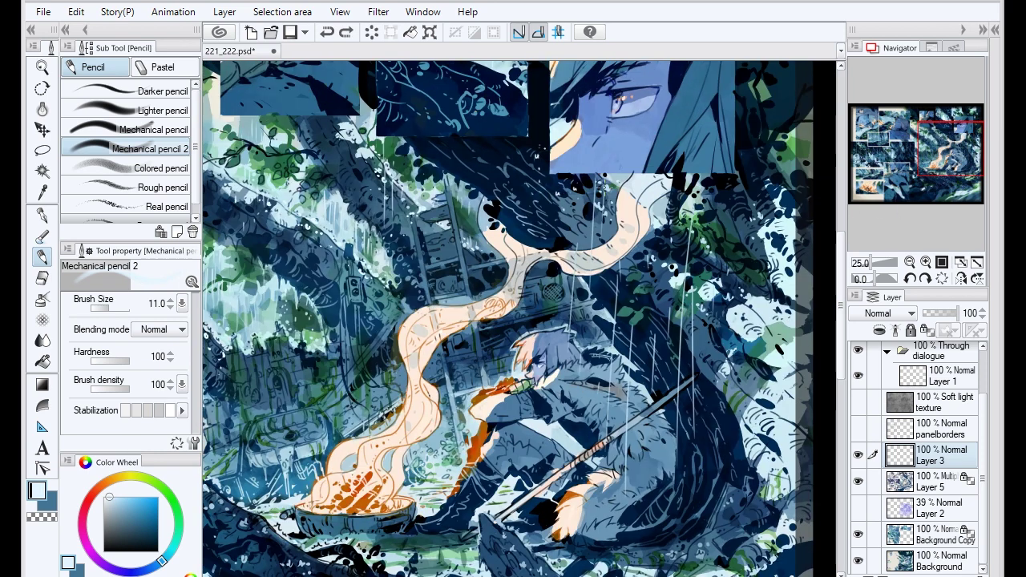
{"action": "left_click_drag", "start_coordinate": [741, 181], "coordinate": [740, 307]}
{"action": "left_click_drag", "start_coordinate": [754, 178], "coordinate": [754, 295]}
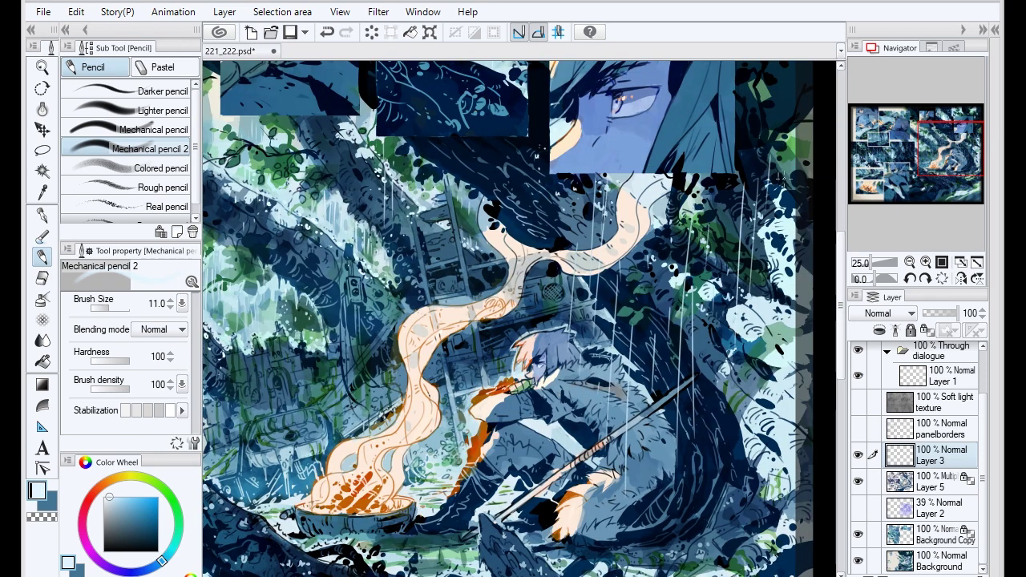
{"action": "left_click_drag", "start_coordinate": [697, 329], "coordinate": [649, 257]}
{"action": "left_click_drag", "start_coordinate": [647, 297], "coordinate": [647, 439]}
{"action": "left_click_drag", "start_coordinate": [660, 368], "coordinate": [661, 389]}
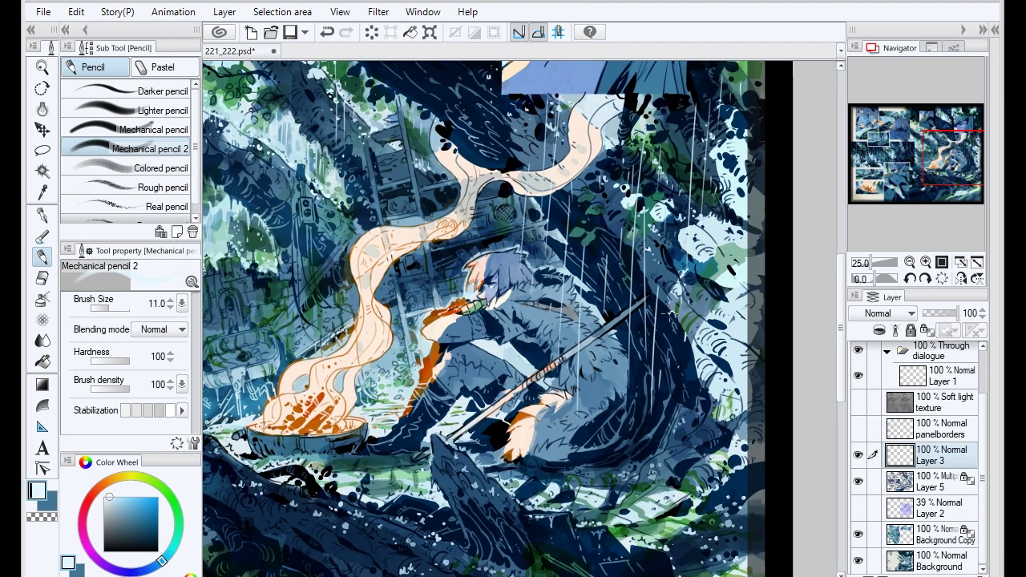
- Add more rain streaks across the lower scene, undoing the last one
{"action": "left_click_drag", "start_coordinate": [709, 273], "coordinate": [701, 221]}
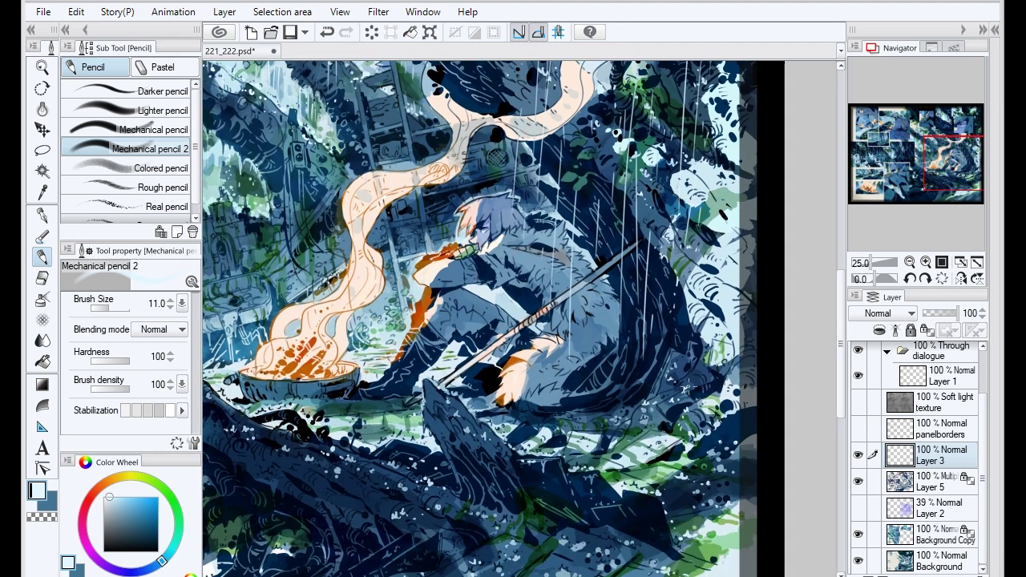
{"action": "left_click_drag", "start_coordinate": [597, 339], "coordinate": [597, 434]}
{"action": "left_click_drag", "start_coordinate": [658, 214], "coordinate": [658, 436]}
{"action": "left_click_drag", "start_coordinate": [487, 362], "coordinate": [486, 436]}
{"action": "left_click_drag", "start_coordinate": [496, 384], "coordinate": [577, 333]}
{"action": "left_click_drag", "start_coordinate": [473, 362], "coordinate": [473, 447]}
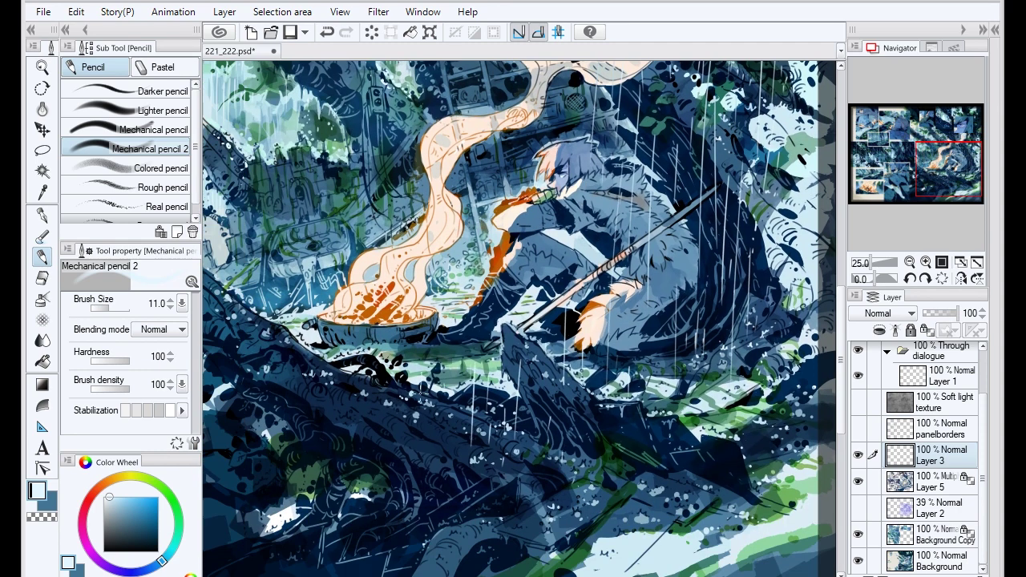
{"action": "left_click_drag", "start_coordinate": [413, 417], "coordinate": [413, 433]}
{"action": "key", "text": "ctrl+z"}
- Pick a light blue and draw more rain streaks with the finer Mechanical pencil
{"action": "left_click", "coordinate": [415, 428], "text": "alt"}
{"action": "left_click_drag", "start_coordinate": [328, 411], "coordinate": [427, 454]}
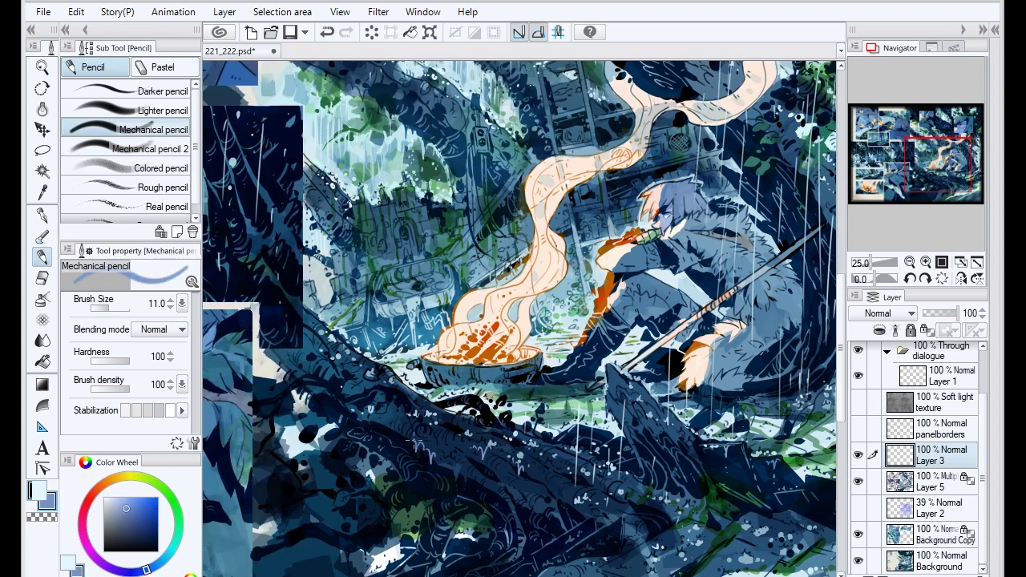
{"action": "left_click", "coordinate": [150, 148]}
{"action": "left_click_drag", "start_coordinate": [524, 356], "coordinate": [547, 497]}
{"action": "left_click_drag", "start_coordinate": [373, 311], "coordinate": [373, 407]}
{"action": "left_click_drag", "start_coordinate": [391, 144], "coordinate": [392, 346]}
{"action": "left_click_drag", "start_coordinate": [358, 243], "coordinate": [357, 348]}
{"action": "mouse_move", "coordinate": [932, 173]}
{"action": "left_mouse_down"}
{"action": "mouse_move", "coordinate": [951, 175]}
{"action": "mouse_move", "coordinate": [937, 158]}
{"action": "mouse_move", "coordinate": [948, 150]}
{"action": "mouse_move", "coordinate": [950, 173]}
{"action": "left_mouse_up"}
- Alternate between the pen and the fine pencil, shrink the brush, and sample a colour
{"action": "key", "text": "p"}
{"action": "key", "text": "["}
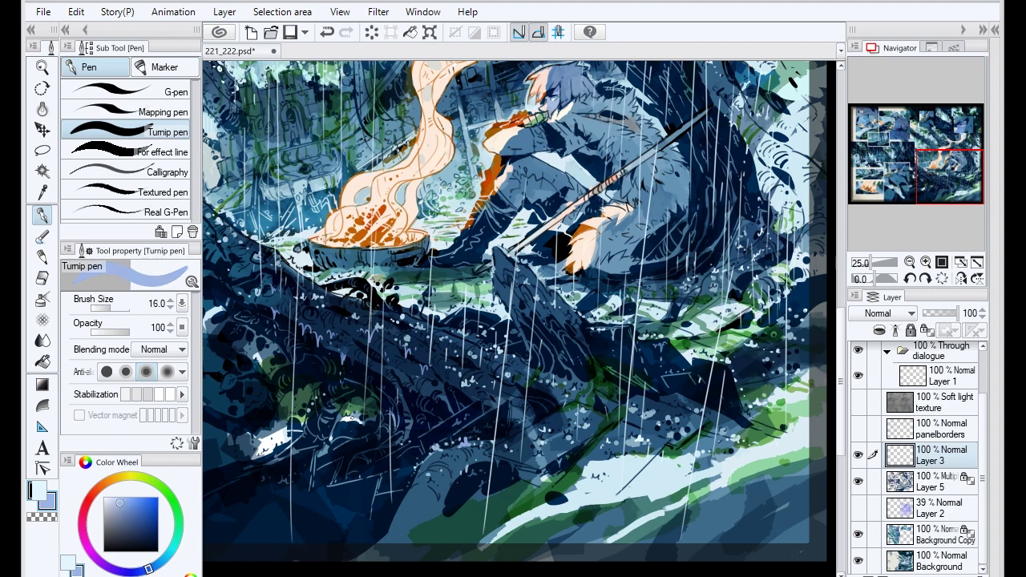
{"action": "left_click_drag", "start_coordinate": [449, 337], "coordinate": [473, 420]}
{"action": "left_click", "coordinate": [479, 420], "text": "alt"}
{"action": "left_click_drag", "start_coordinate": [743, 351], "coordinate": [736, 407]}
{"action": "left_click_drag", "start_coordinate": [480, 320], "coordinate": [536, 473]}
{"action": "key", "text": "p"}
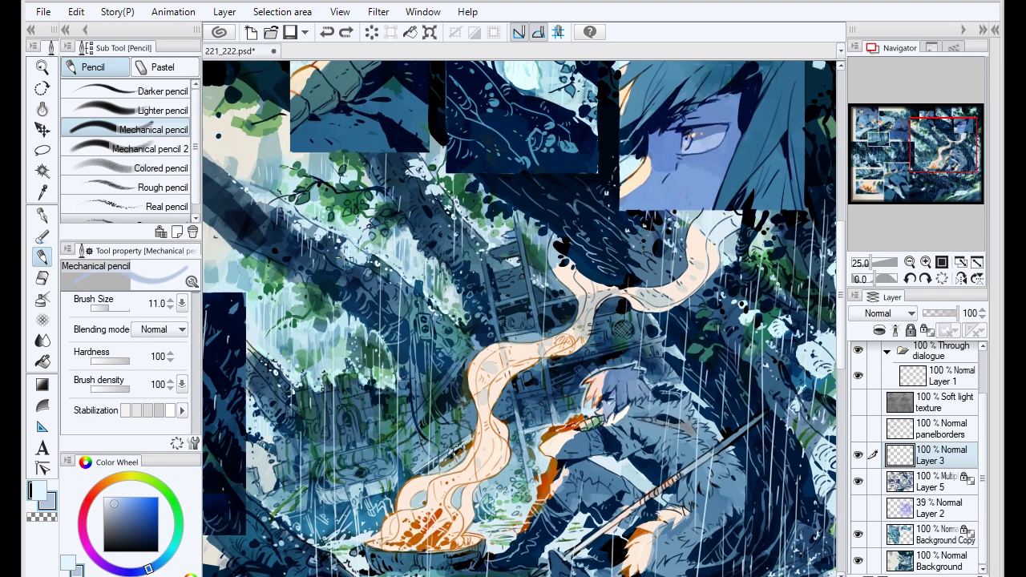
{"action": "left_click_drag", "start_coordinate": [929, 154], "coordinate": [934, 164]}
{"action": "key", "text": "p"}
- Choose the tapered Turnip pen for rain and frame the figure and bowl
{"action": "left_click", "coordinate": [120, 307]}
{"action": "left_click_drag", "start_coordinate": [122, 330], "coordinate": [103, 330]}
{"action": "left_click_drag", "start_coordinate": [923, 154], "coordinate": [918, 149]}
{"action": "left_click", "coordinate": [128, 131]}
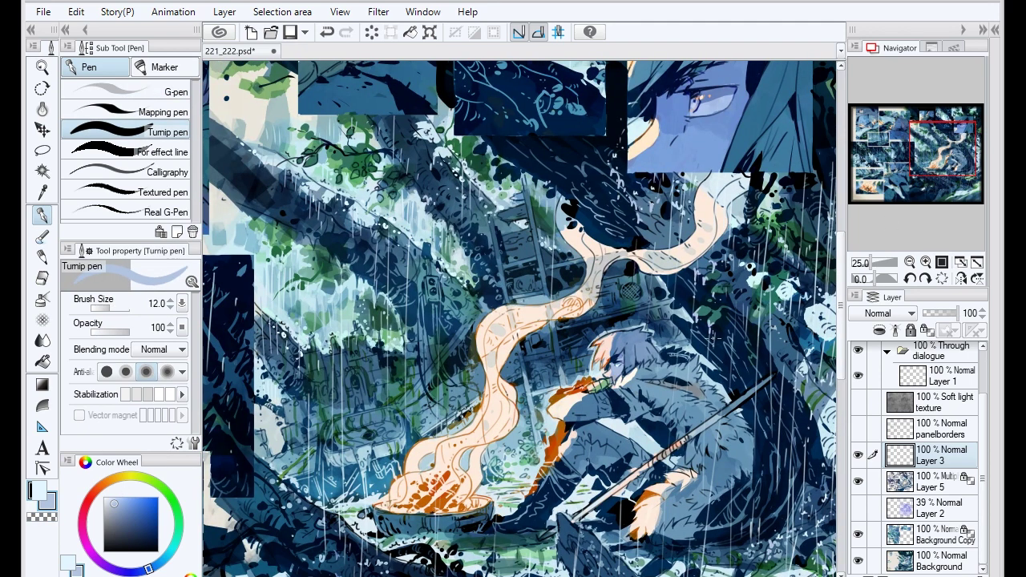
{"action": "left_click_drag", "start_coordinate": [917, 149], "coordinate": [923, 165]}
{"action": "scroll", "coordinate": [943, 172], "scroll_direction": "down", "scroll_amount": 2}
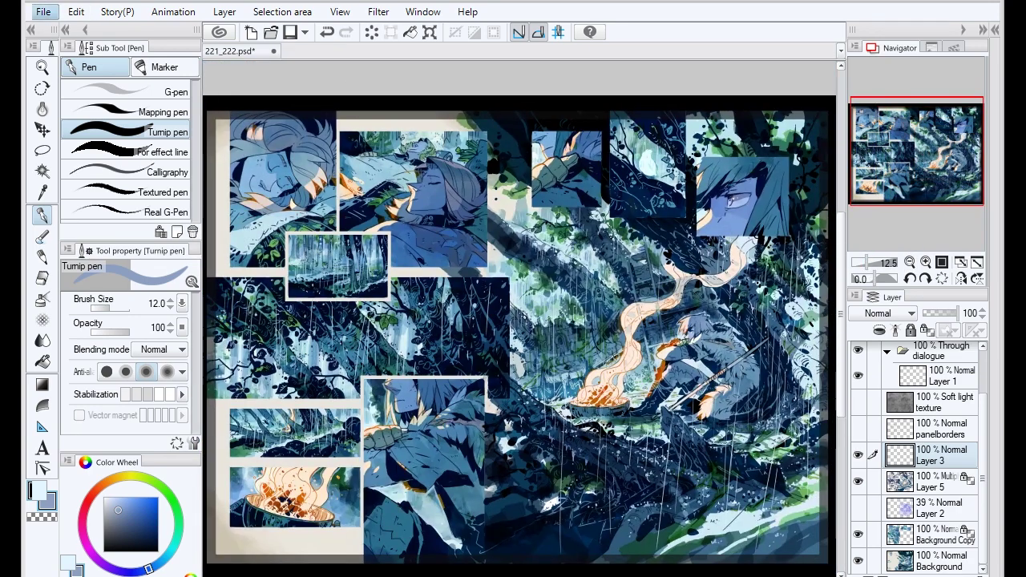
- Choose the Soft light Darker pencil, pick orange, select the Background layer, set opacity 64
{"action": "key", "text": "p"}
{"action": "left_click", "coordinate": [609, 385], "text": "alt"}
{"action": "left_click", "coordinate": [609, 385], "text": "ctrl+shift"}
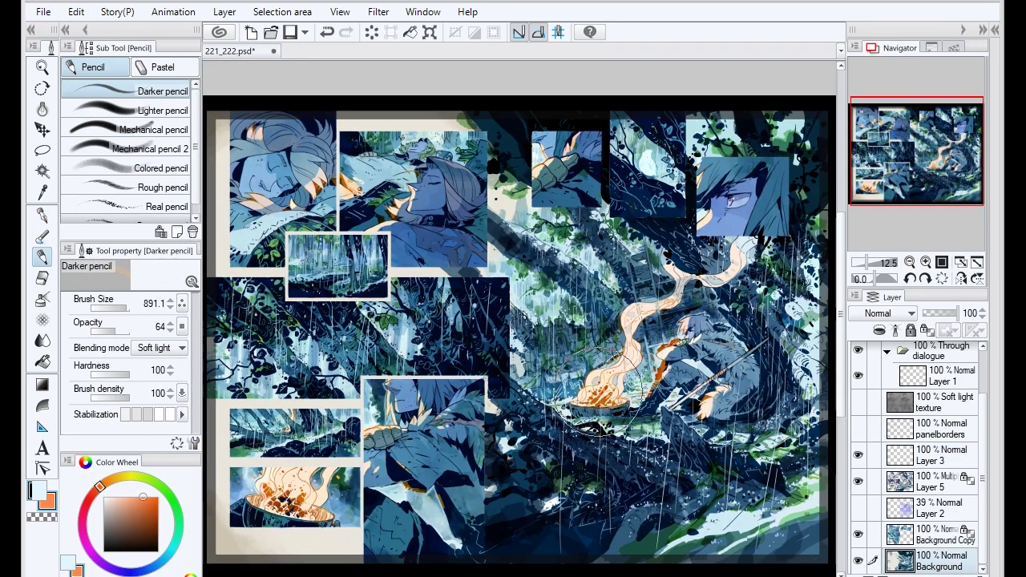
{"action": "left_click", "coordinate": [734, 321], "text": "alt"}
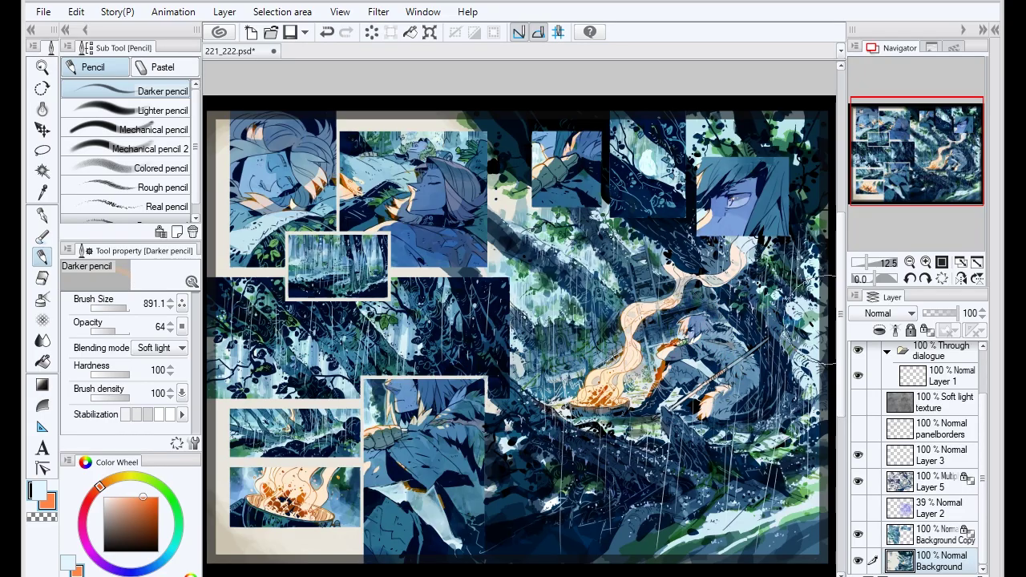